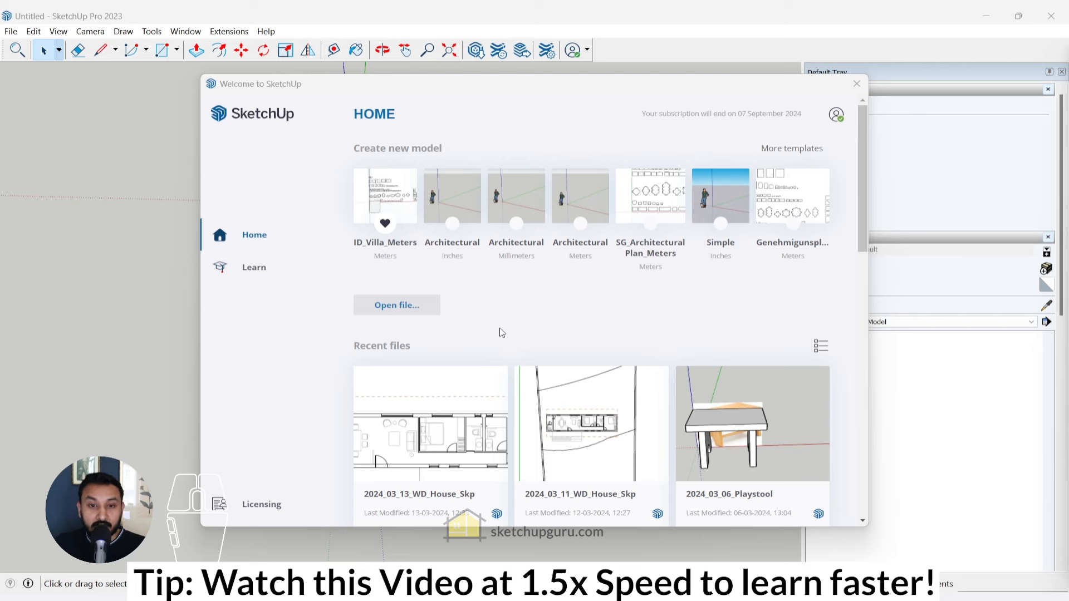
- Start a new model from the Architectural Inches template without saving the untitled model
click(457, 194)
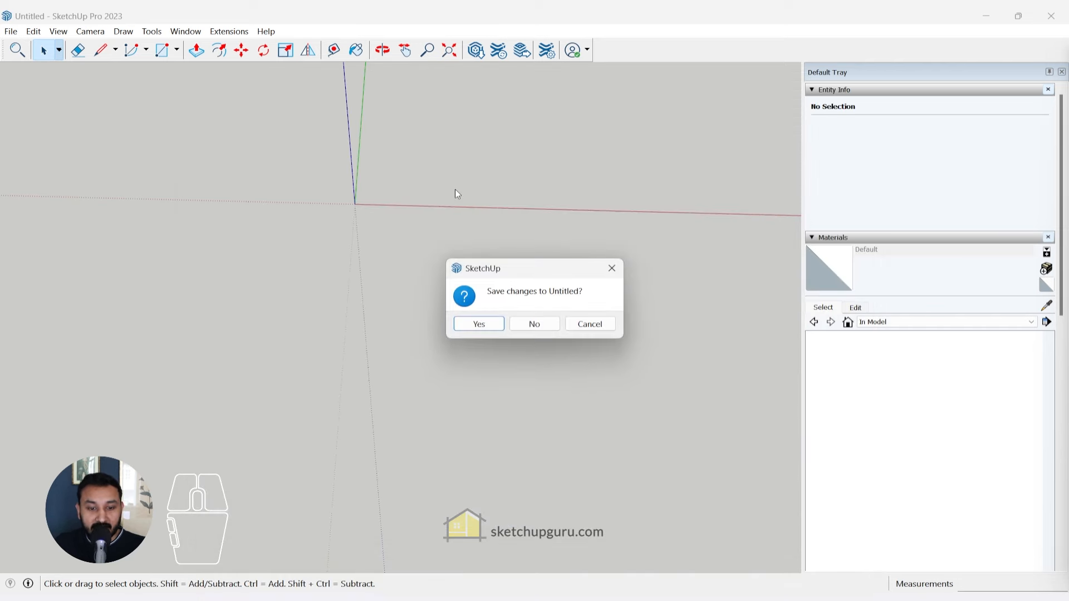
click(526, 323)
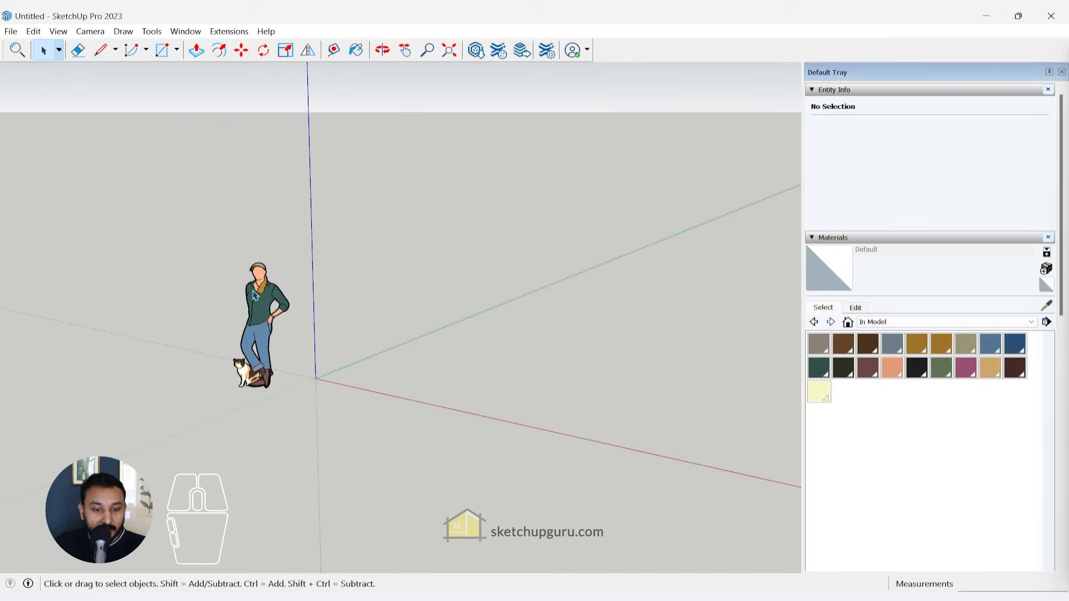
- Delete the default person figure and all of the materials stored in the model
click(252, 306)
middle_drag(329, 387, 287, 321)
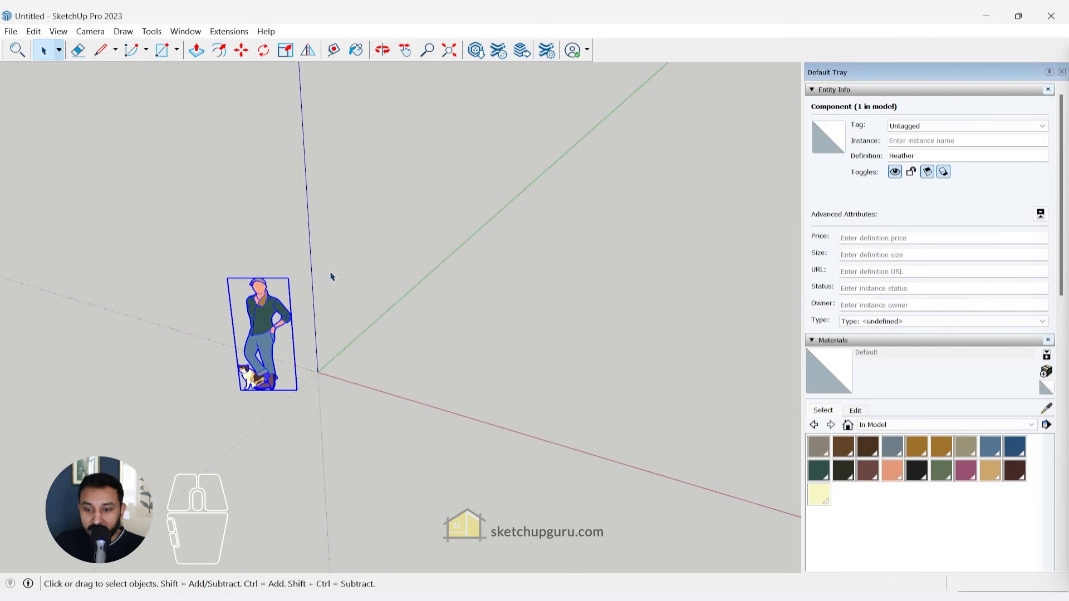
key(Delete)
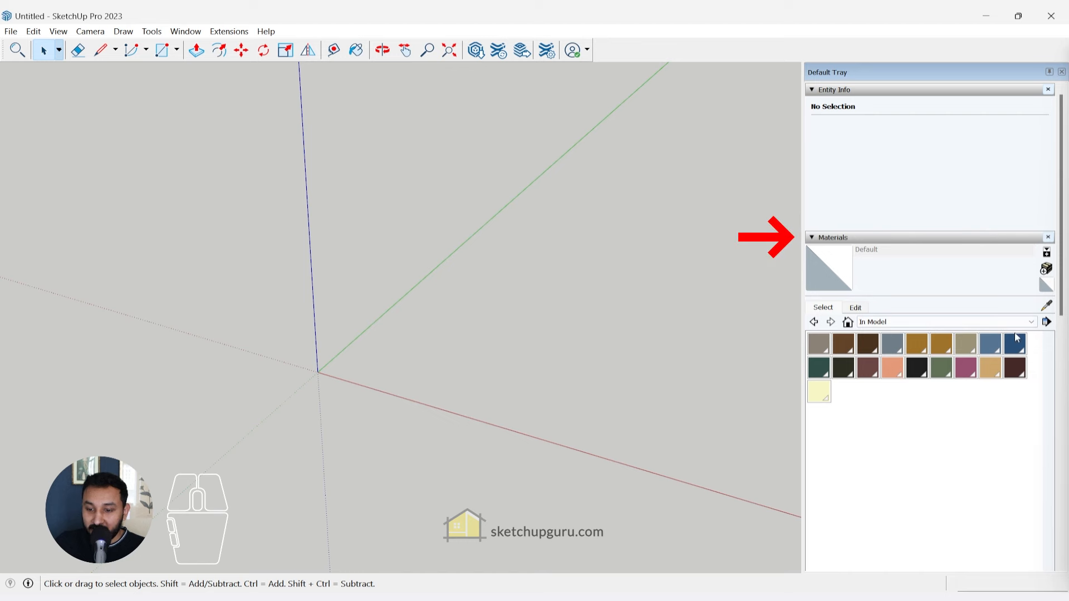
click(1047, 321)
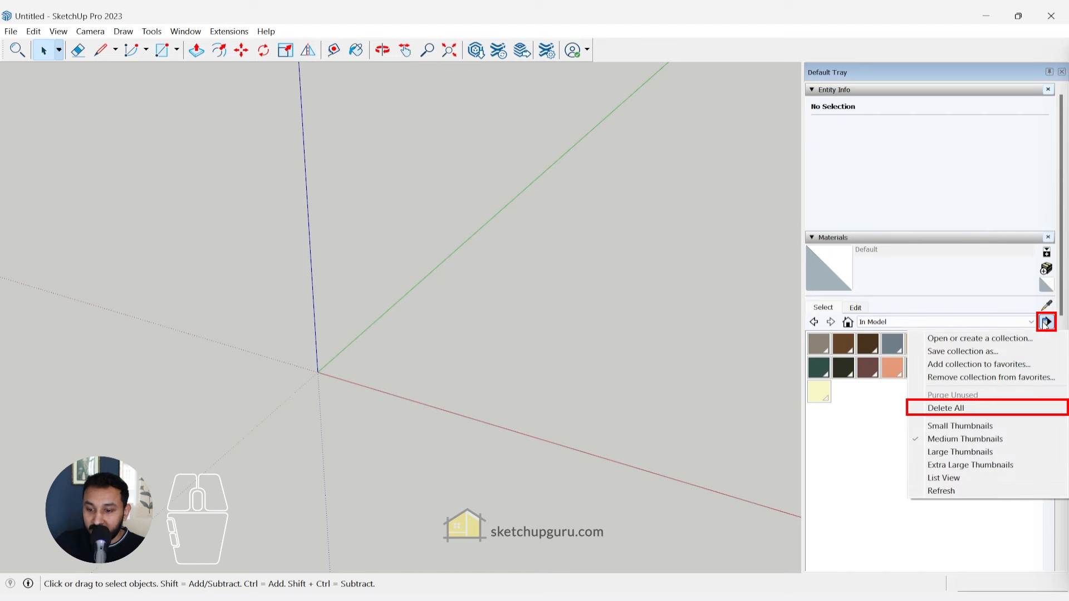
click(951, 408)
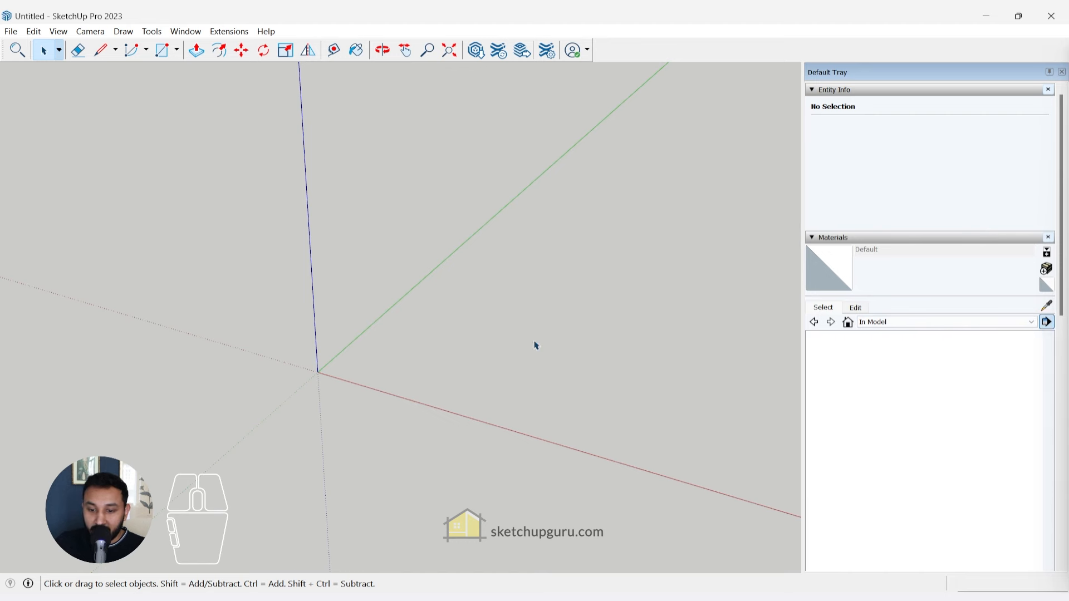
- Import 2024.03.11_Wayanad House_Plan.dwg with the drawing origin preserved and units in Meters, and dismiss the import results
click(7, 31)
click(49, 216)
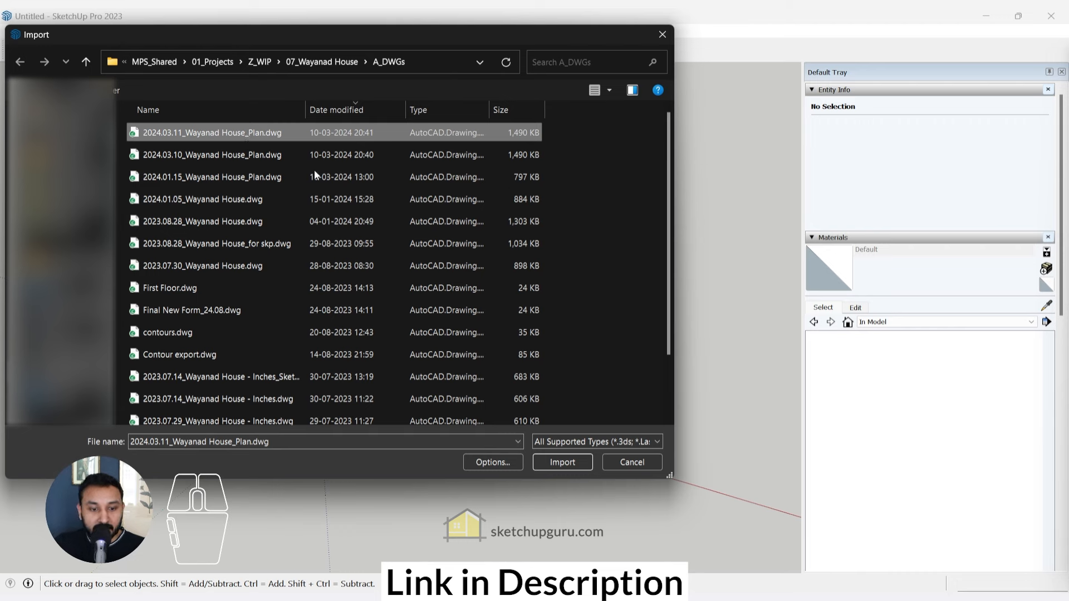
click(498, 465)
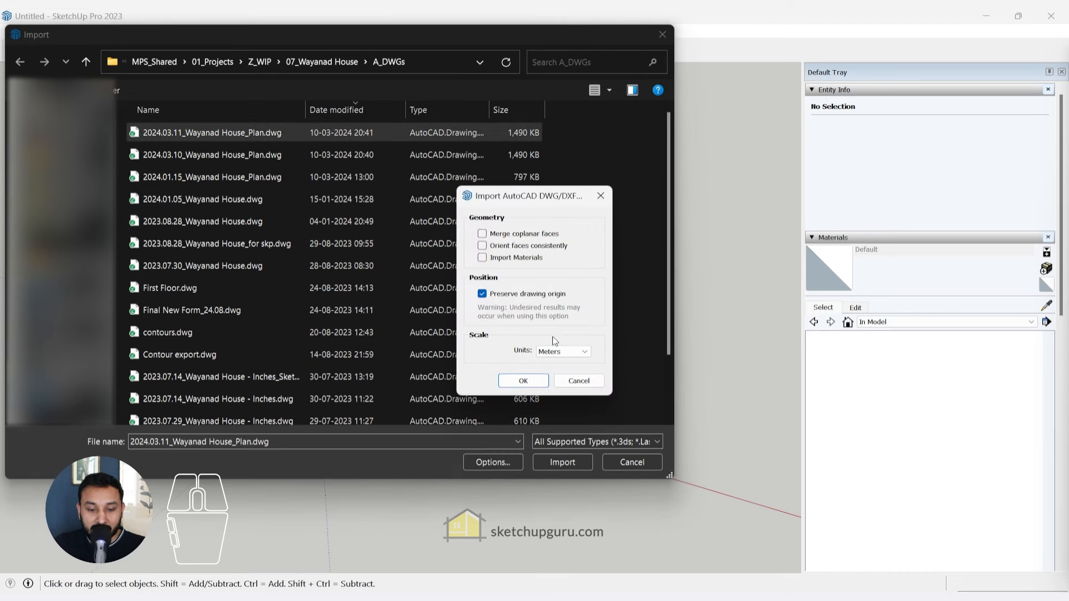
click(566, 351)
click(566, 351)
click(522, 381)
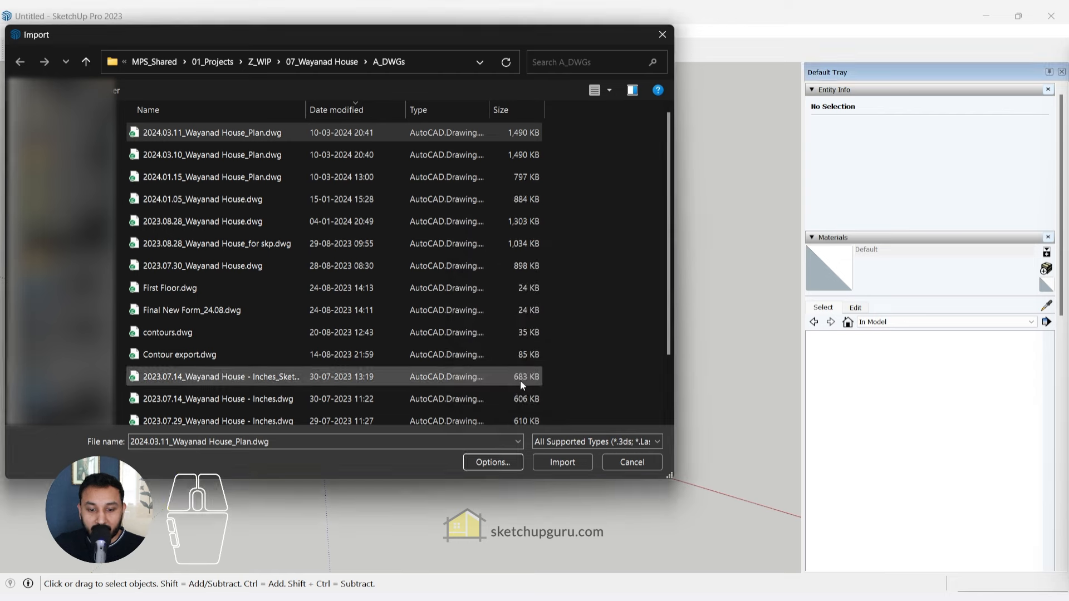
click(574, 465)
click(586, 386)
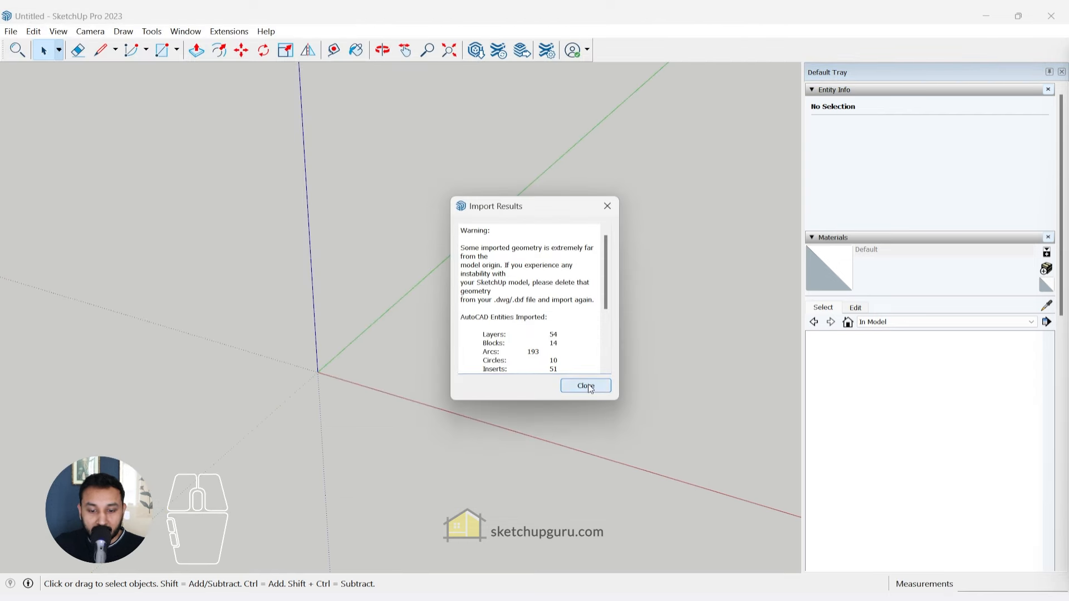
- Examine the imported site boundary, contours and house floor plan up close
click(362, 335)
scroll(606, 332, up, 4)
scroll(608, 332, down, 2)
scroll(229, 348, up, 3)
scroll(228, 348, up, 1)
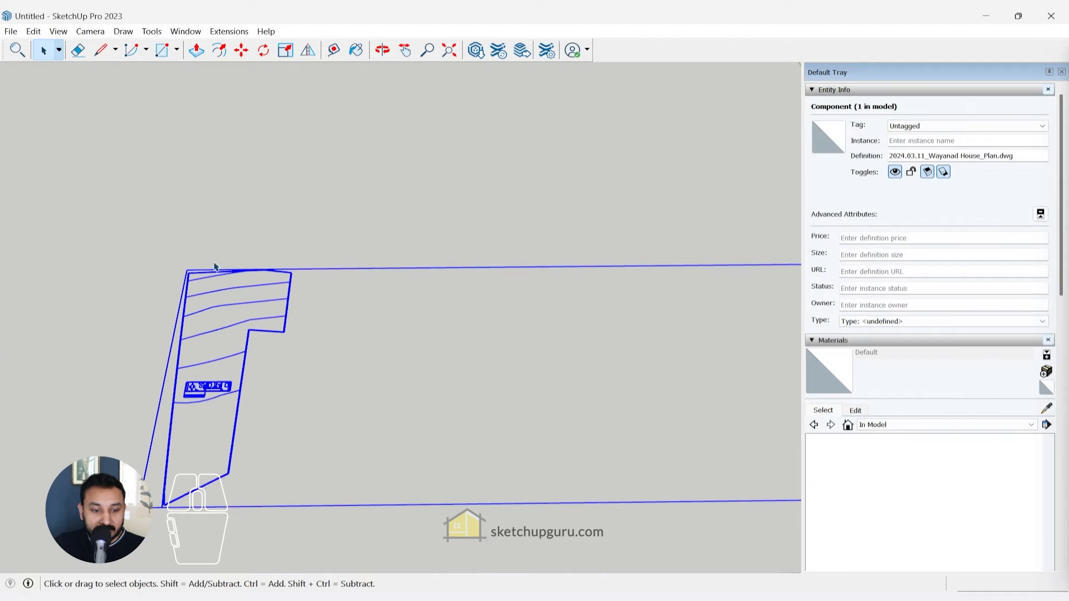
scroll(192, 390, up, 4)
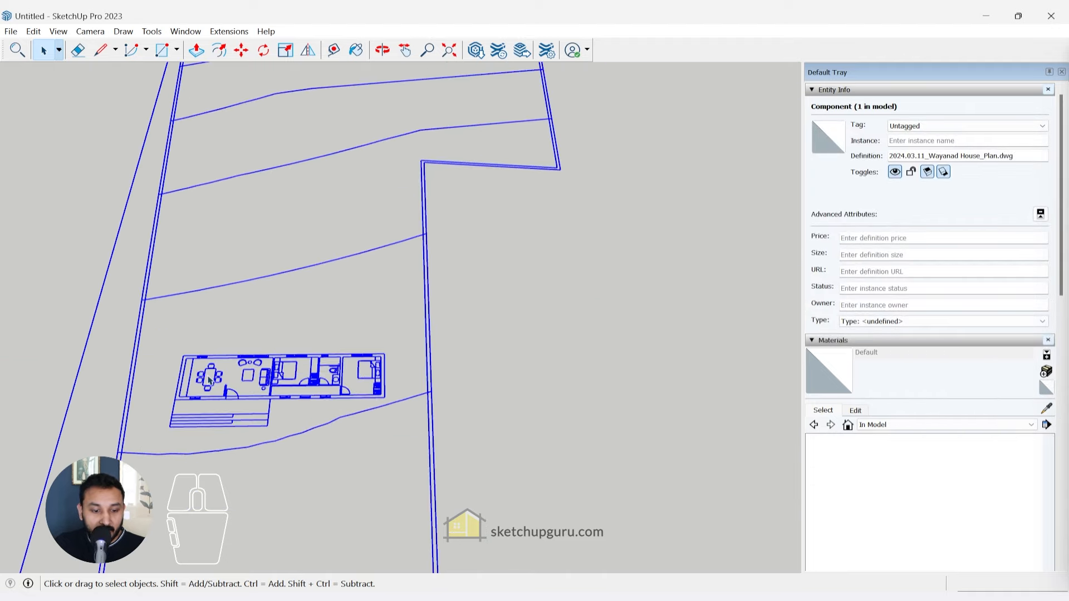
scroll(224, 379, down, 4)
right_click(196, 348)
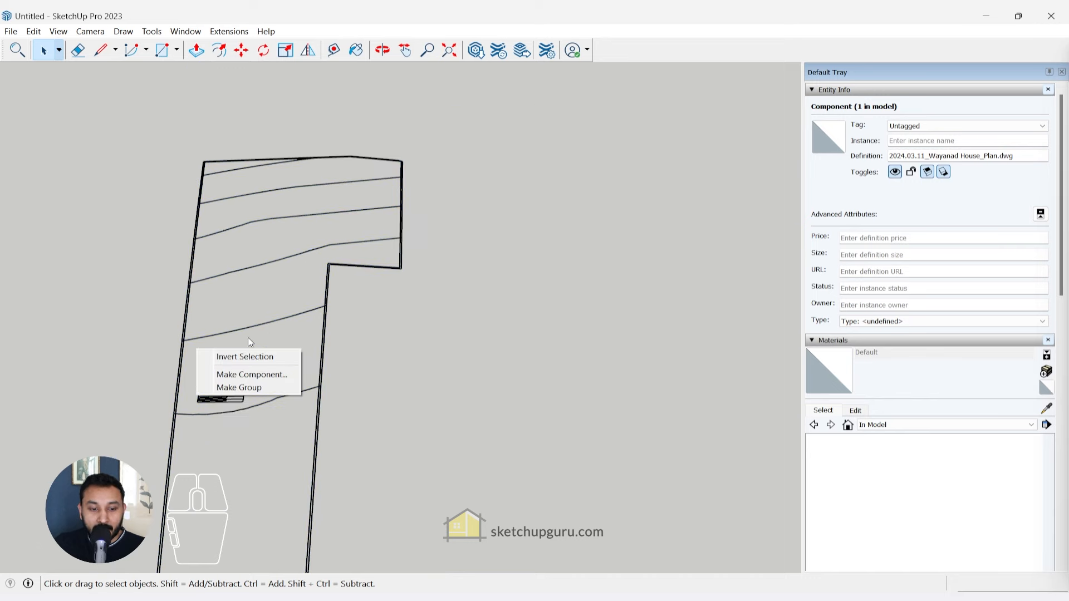
click(213, 327)
- Delete the second site plan at the far end of the red axis from inside the imported component, and leave the component
click(236, 382)
scroll(305, 342, down, 8)
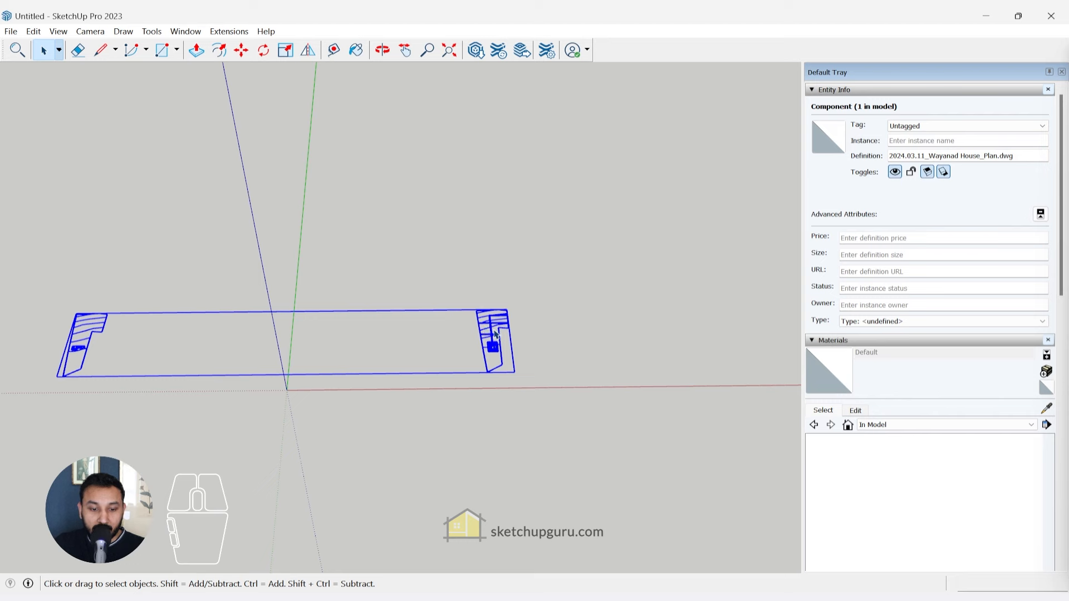
key(Return)
drag(432, 257, 601, 437)
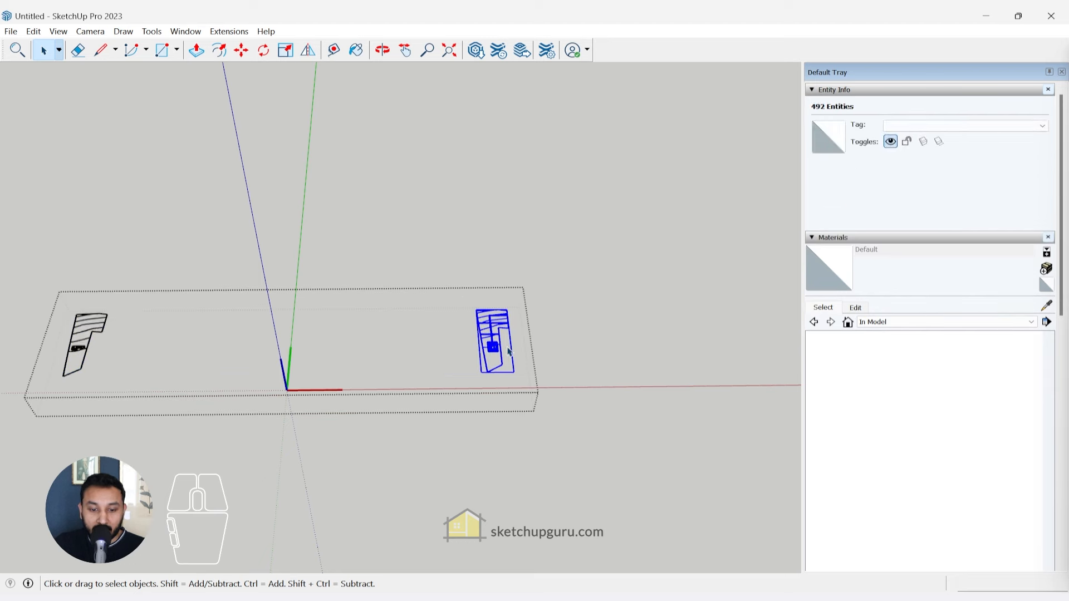
key(Delete)
scroll(592, 346, down, 3)
key(Escape)
key(Escape)
key(Escape)
- Move the imported plan component by its lower-left bounding corner onto the model origin
click(275, 348)
scroll(275, 348, up, 3)
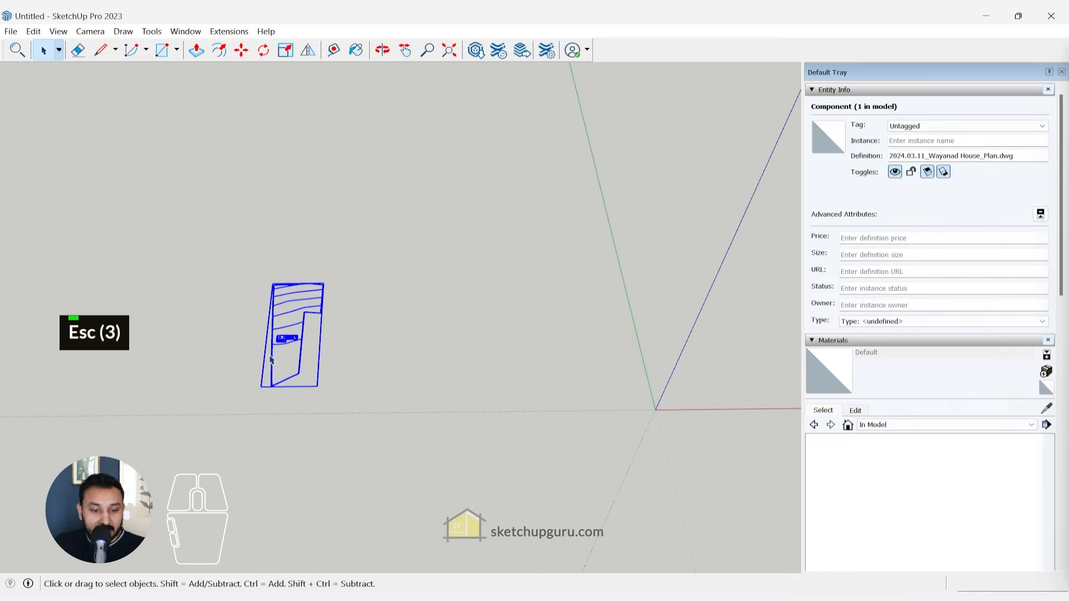
key(m)
click(259, 383)
click(655, 410)
key(space)
- Measure the thickness of the house's outer wall beside the entrance door
scroll(649, 384, down, 3)
scroll(643, 357, up, 3)
scroll(509, 348, up, 5)
middle_drag(554, 386, 332, 444)
scroll(387, 365, down, 2)
scroll(356, 361, up, 3)
scroll(285, 380, up, 2)
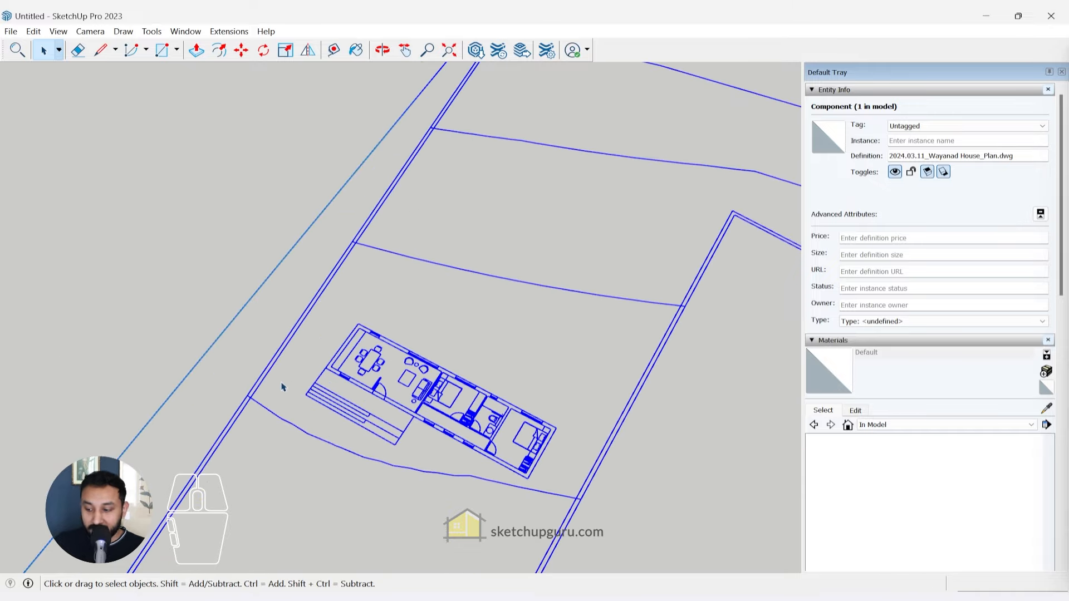
key(t)
scroll(384, 379, up, 5)
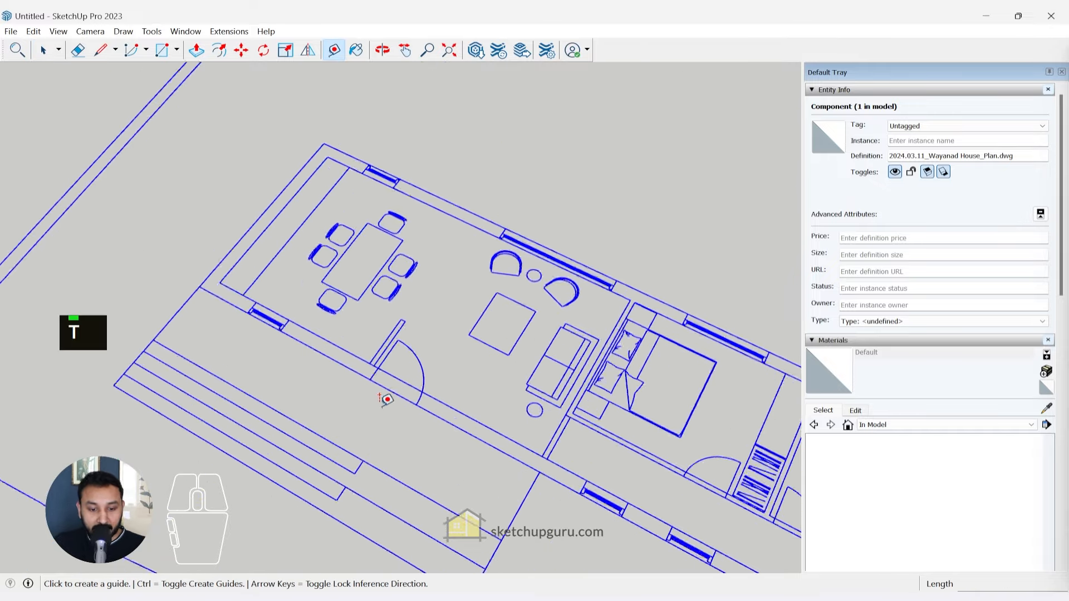
click(330, 343)
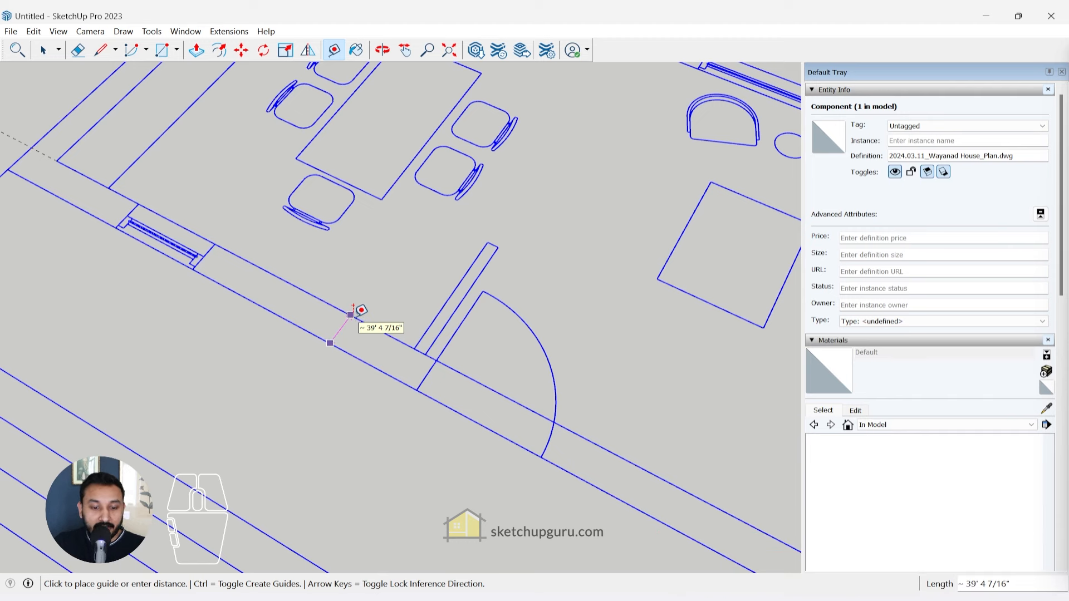
key(space)
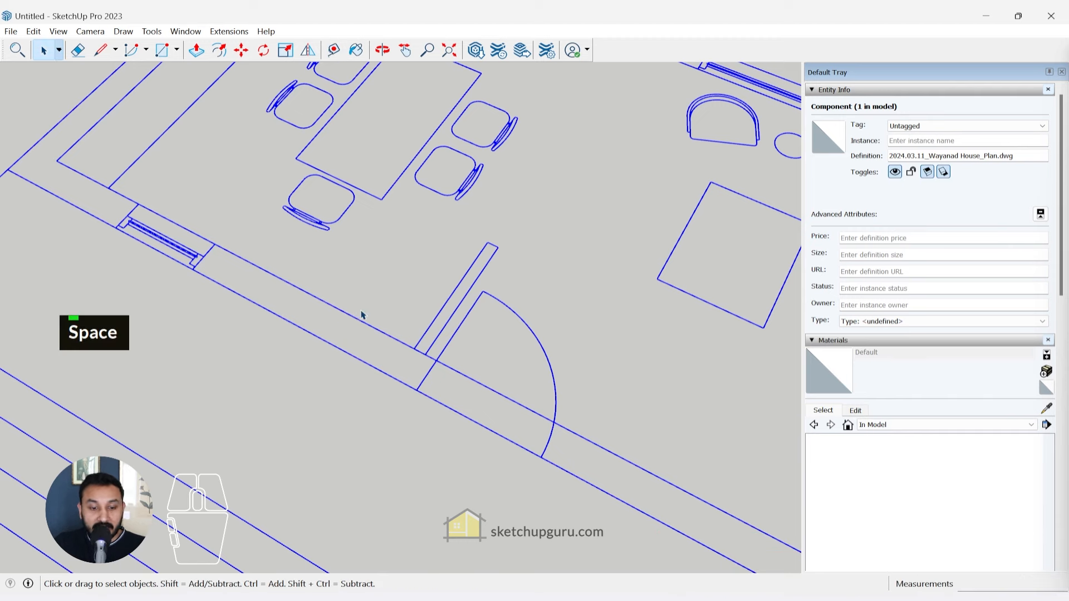
- Open the imported plan component for editing
scroll(382, 296, down, 10)
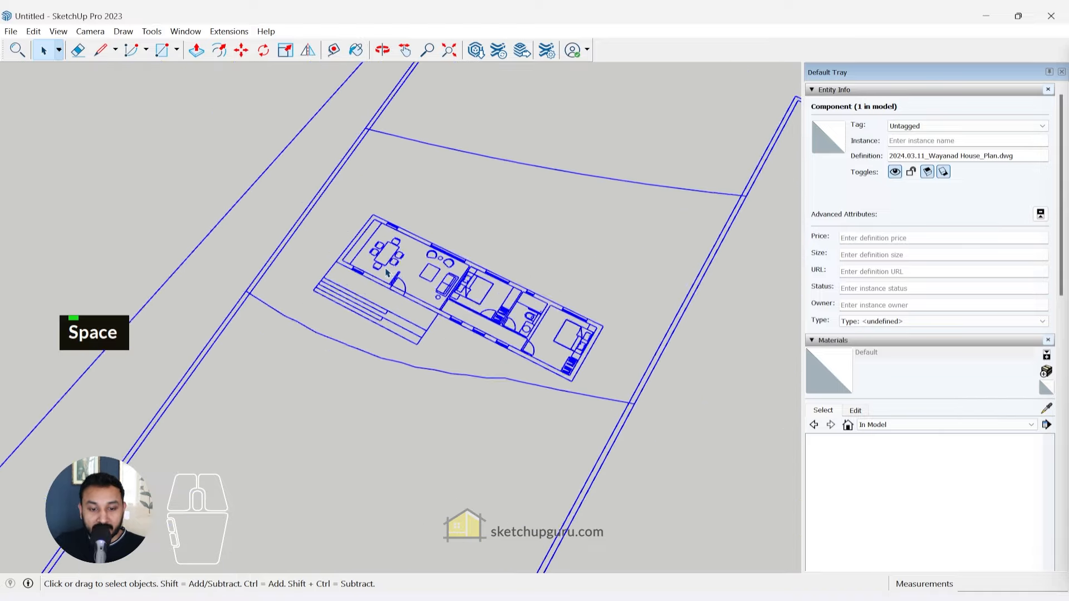
scroll(474, 269, down, 3)
scroll(448, 266, up, 2)
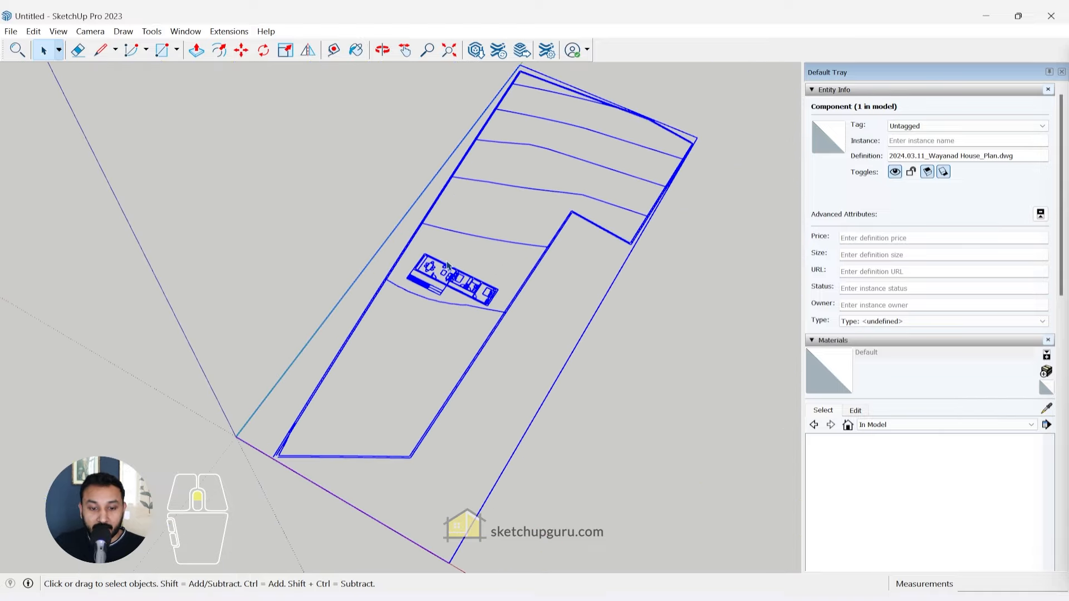
key(Return)
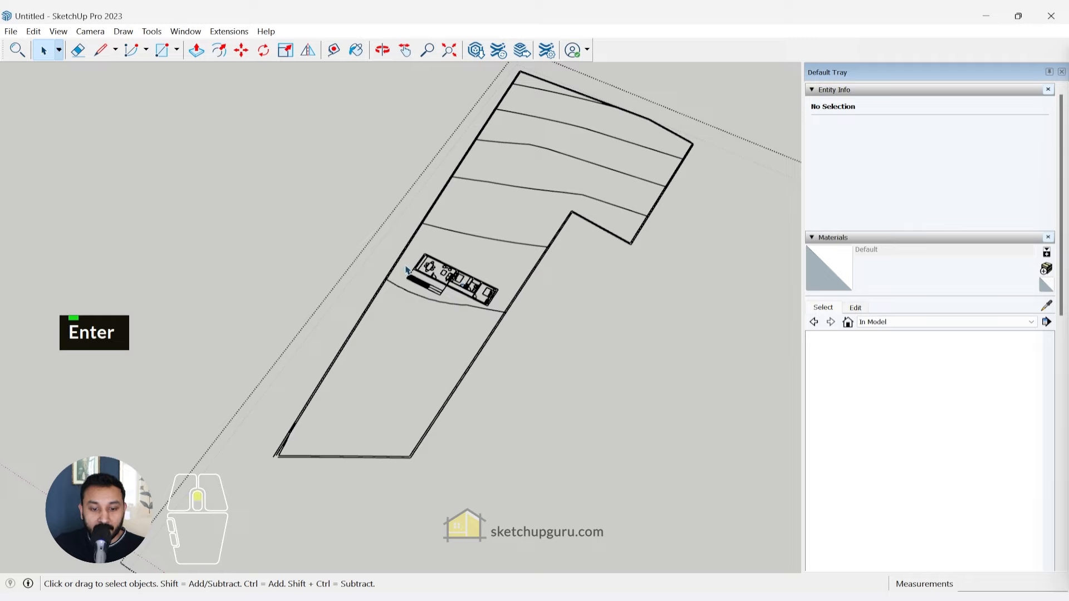
- Measure across the outer wall between the window and entrance door using the Tape Measure with guide creation turned off
scroll(406, 270, up, 10)
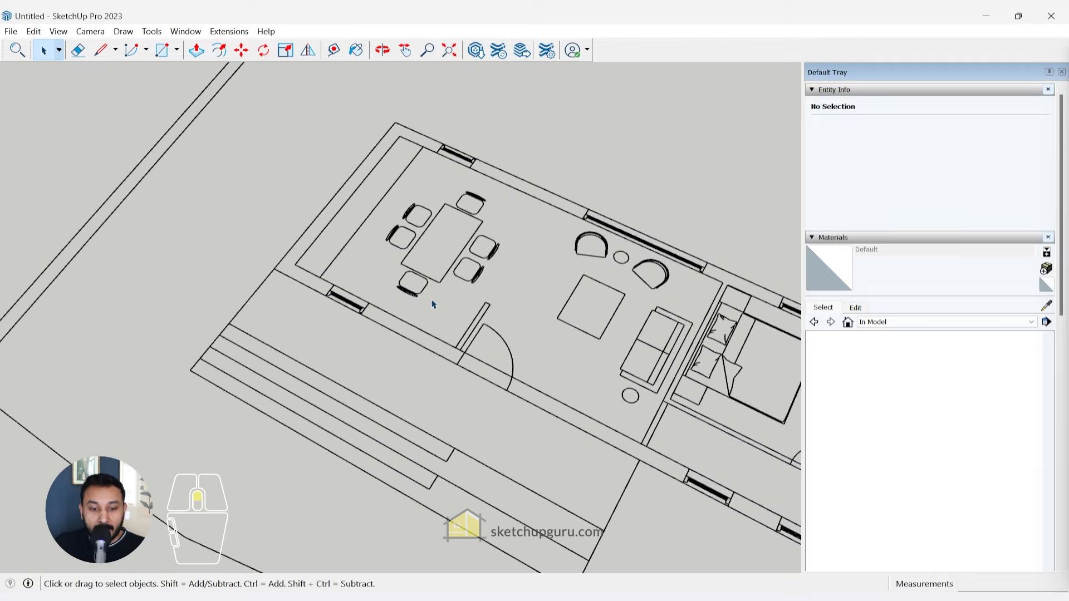
scroll(434, 305, up, 3)
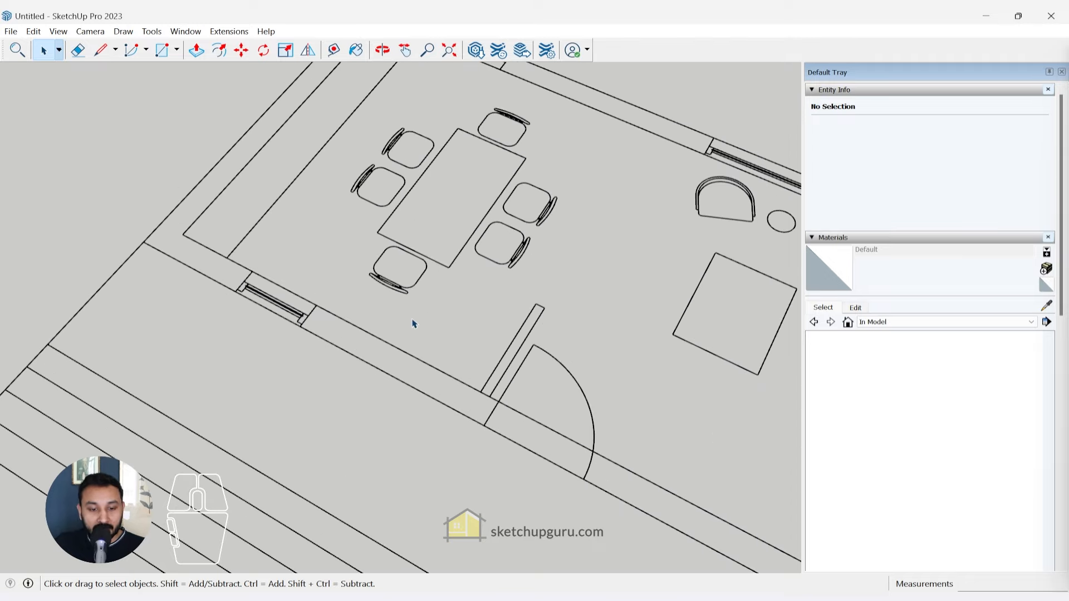
key(t)
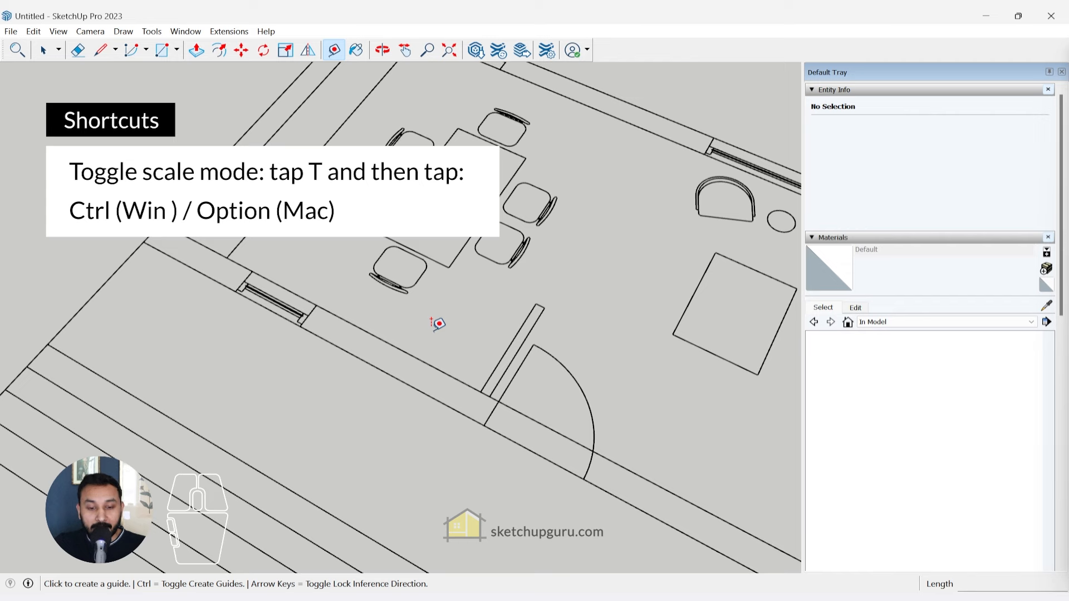
key(ctrl)
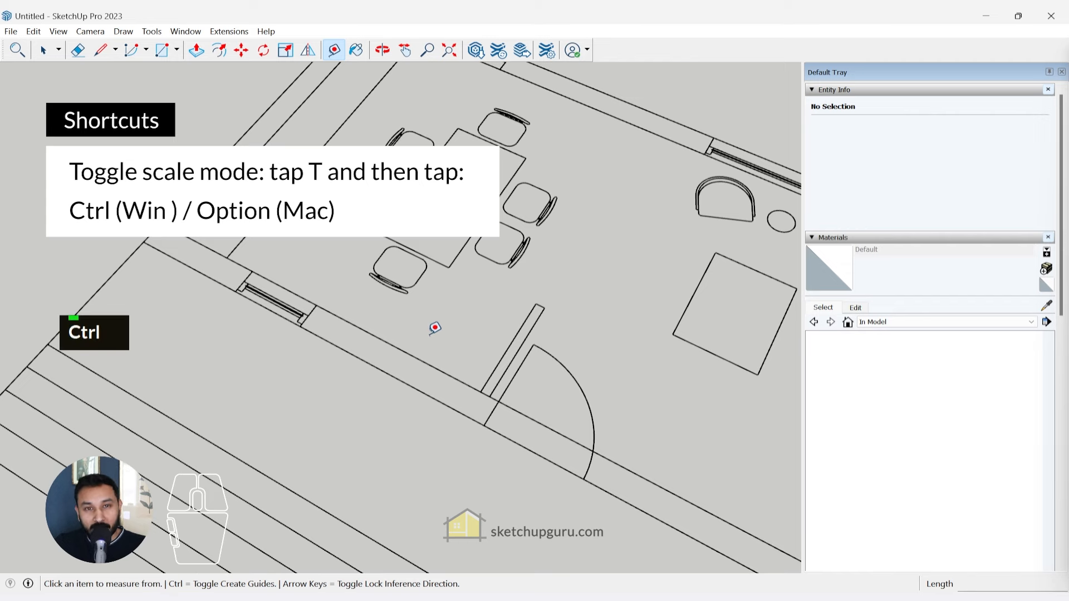
scroll(396, 362, up, 5)
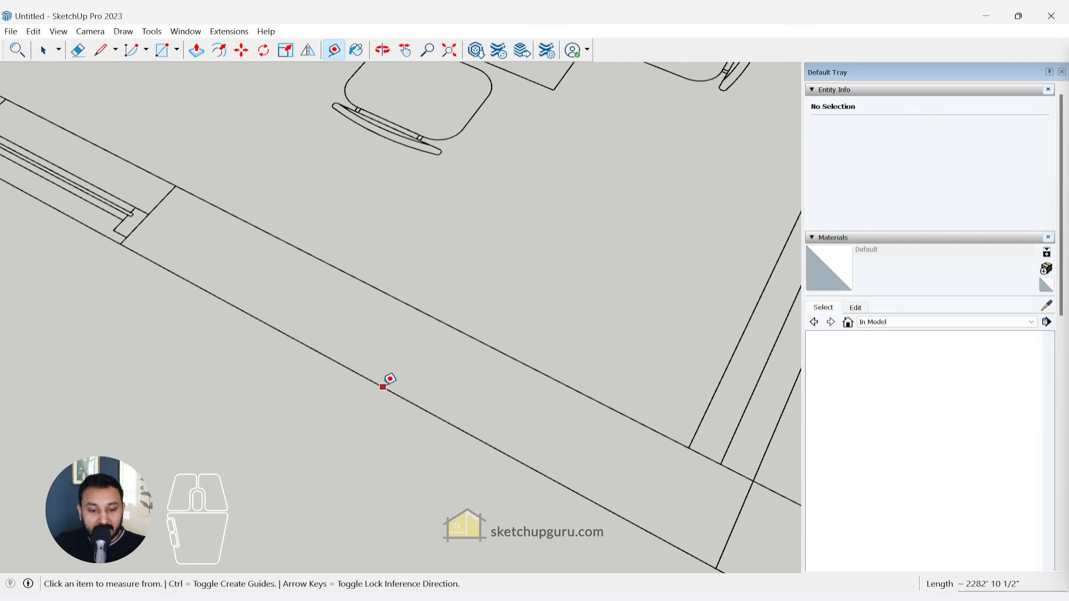
click(384, 387)
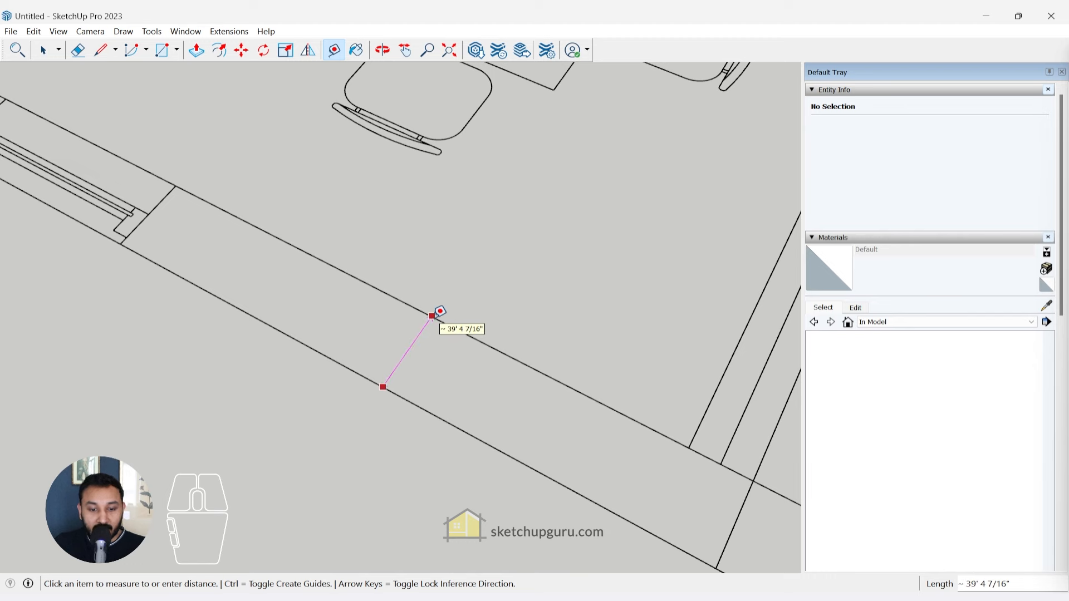
click(432, 316)
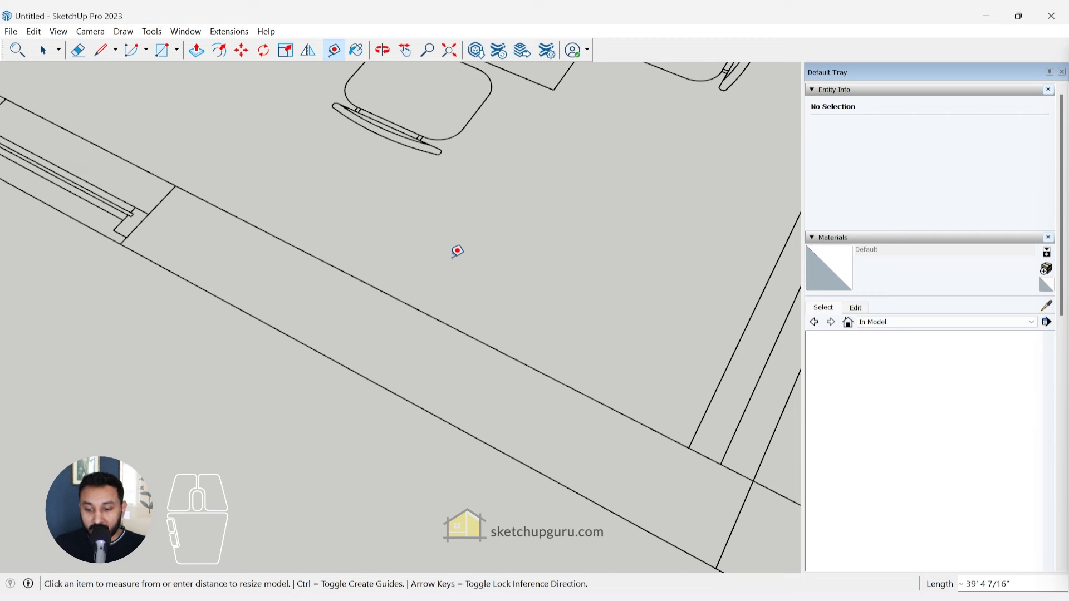
- Resize the active component so the measured wall thickness is 1', and fit the whole plan in view
text(1)
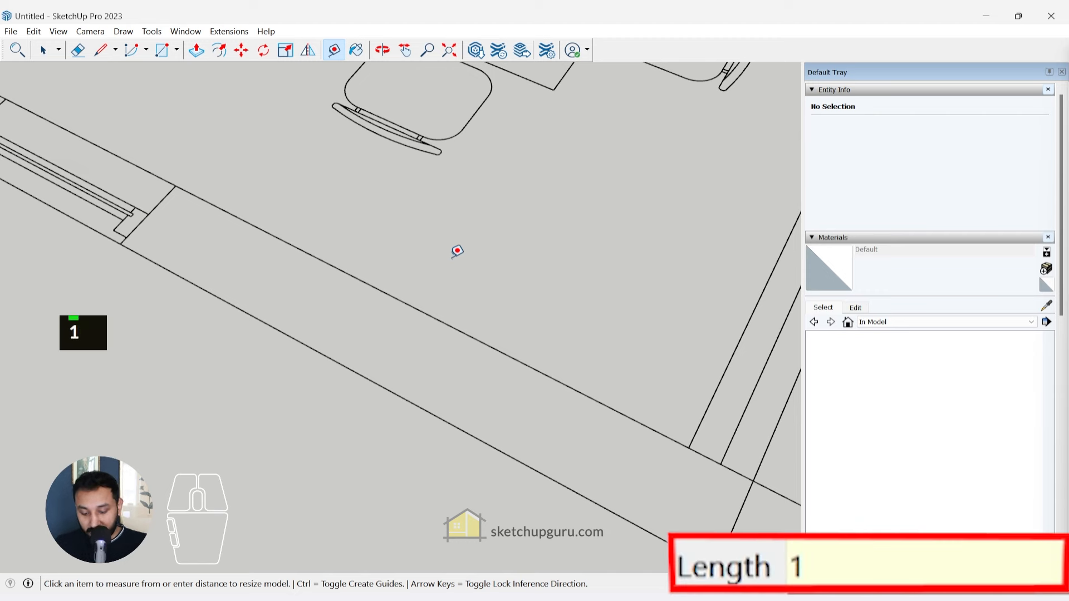
text(')
key(Return)
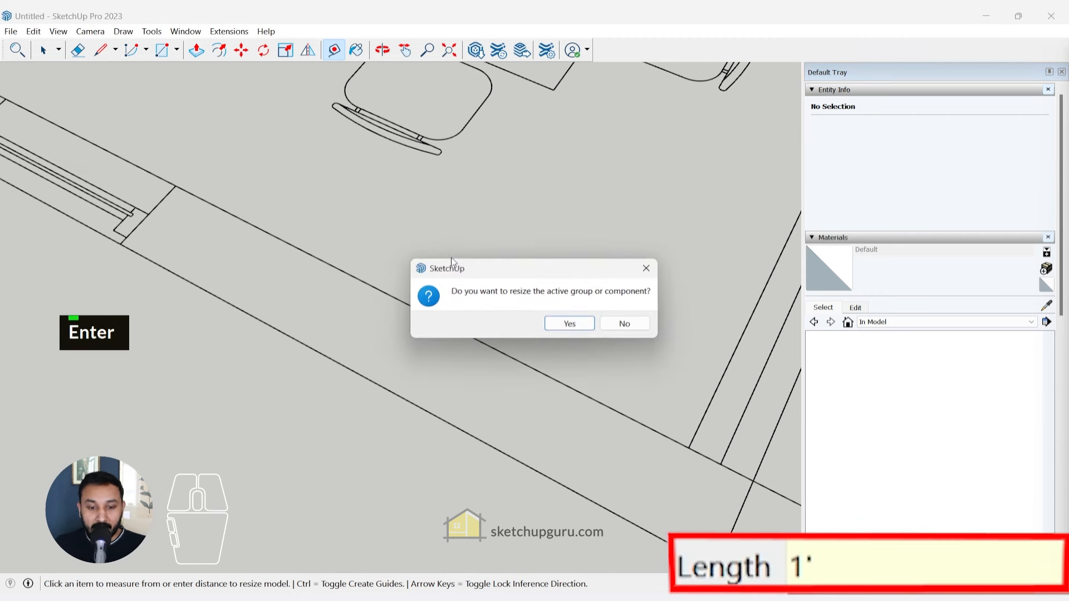
click(571, 324)
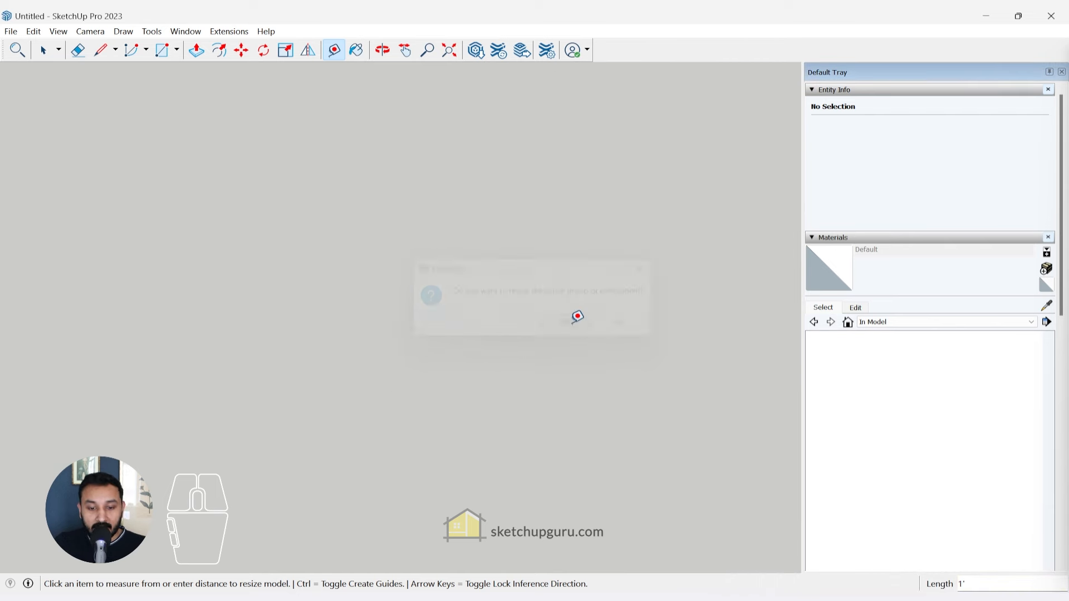
key(space)
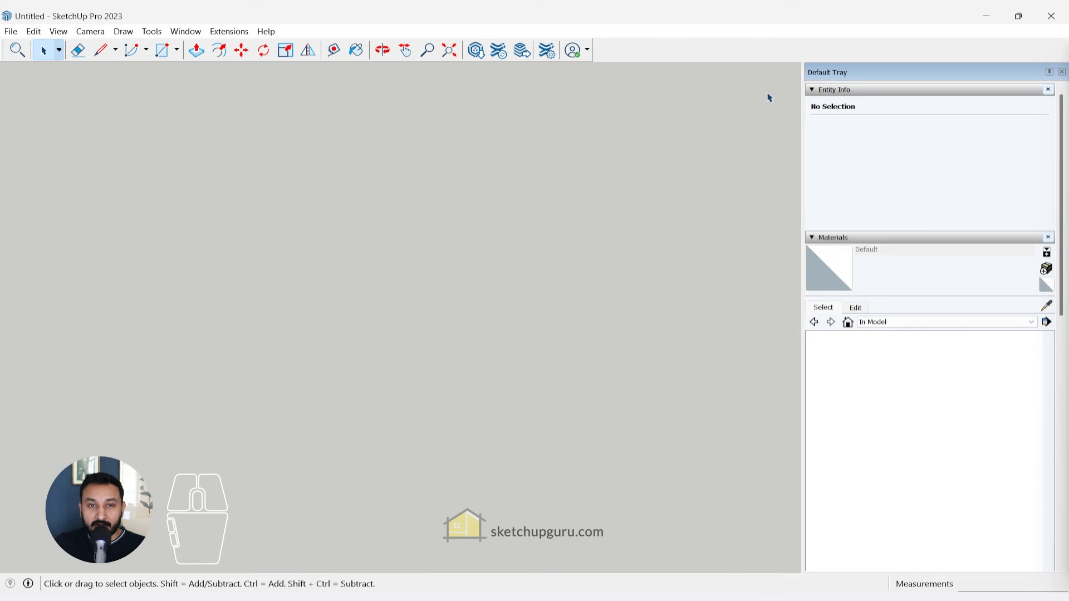
click(449, 52)
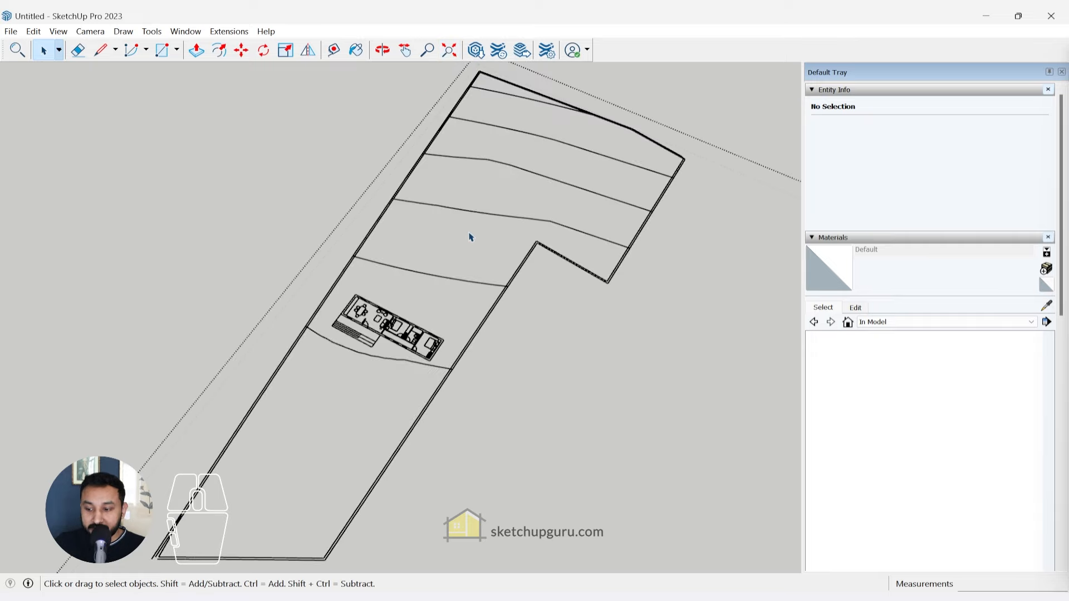
- Close the plan component's editing context and check where the plan lies relative to the model axes
middle_drag(401, 299, 461, 277)
key(Escape)
scroll(445, 277, down, 10)
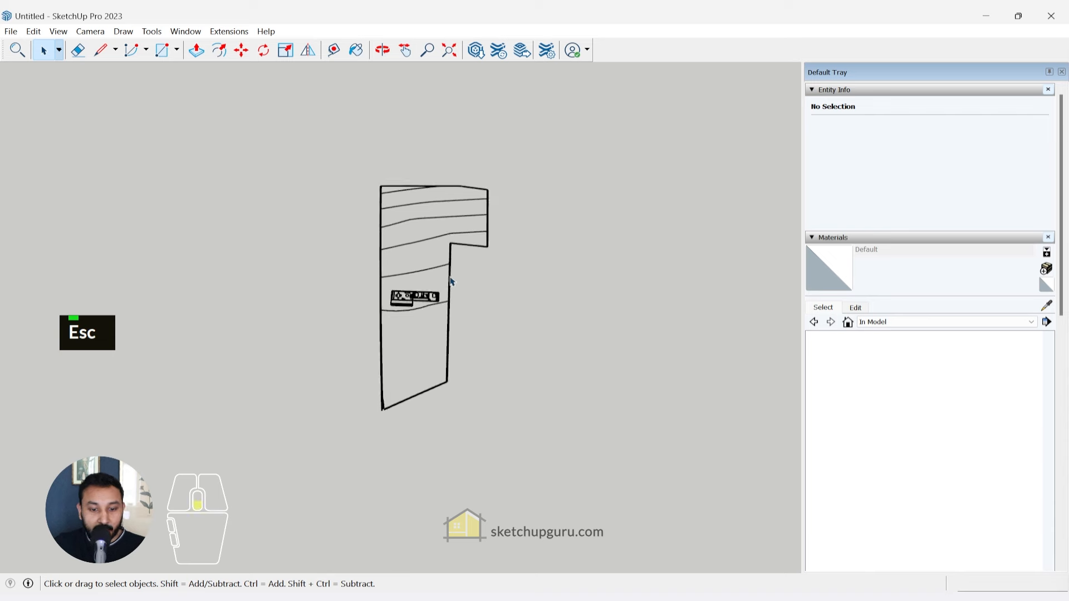
scroll(440, 269, down, 8)
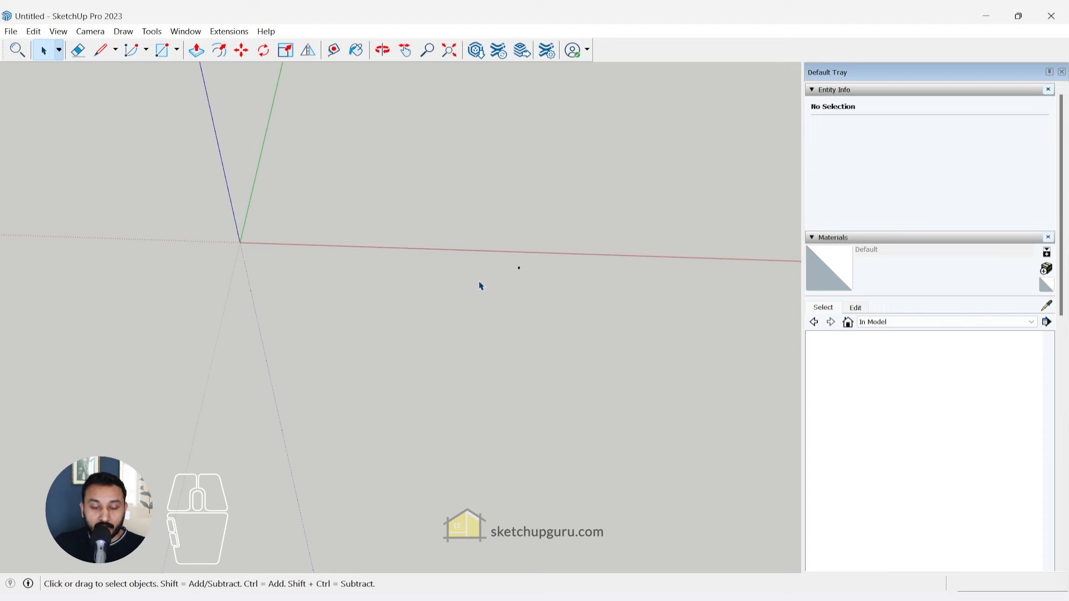
scroll(523, 268, up, 12)
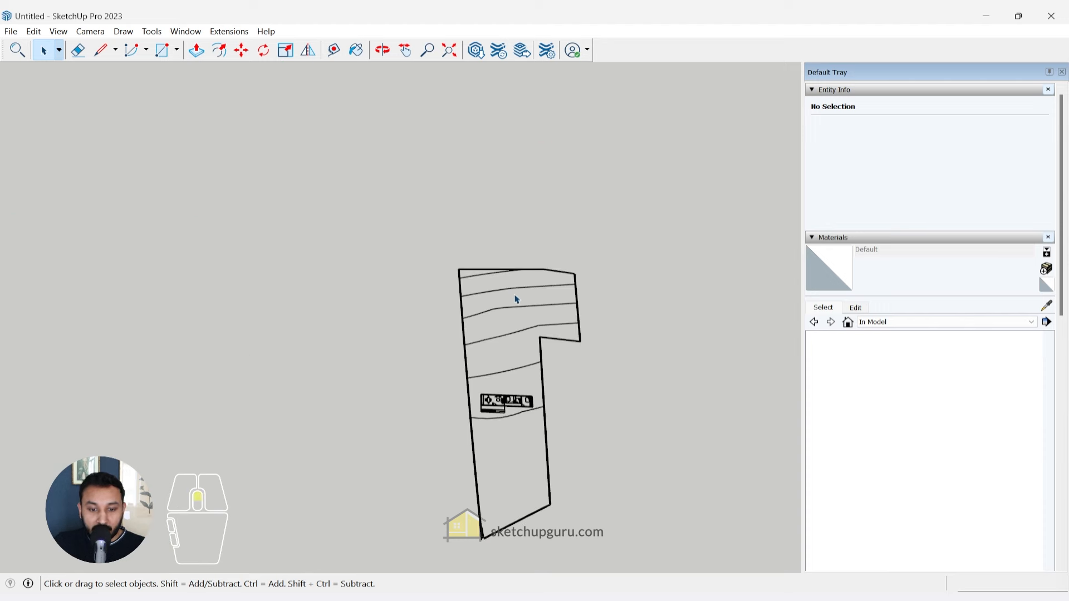
- Move the plan component by the upper-left corner of the site boundary's outer line to the absolute coordinates [0,0,0]
scroll(486, 278, up, 2)
click(451, 271)
scroll(454, 260, up, 4)
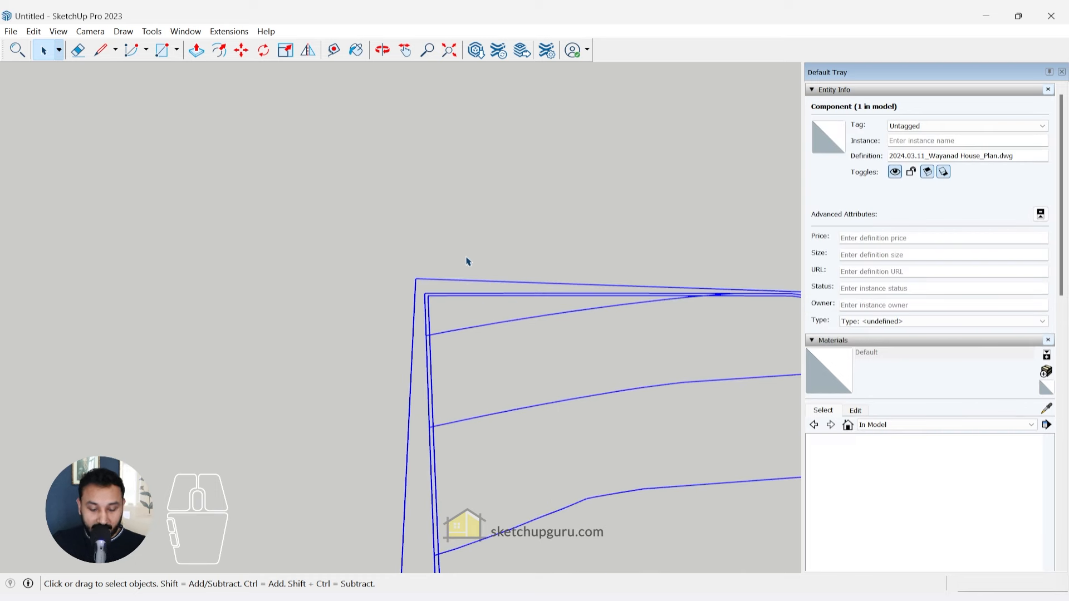
key(m)
scroll(443, 265, up, 4)
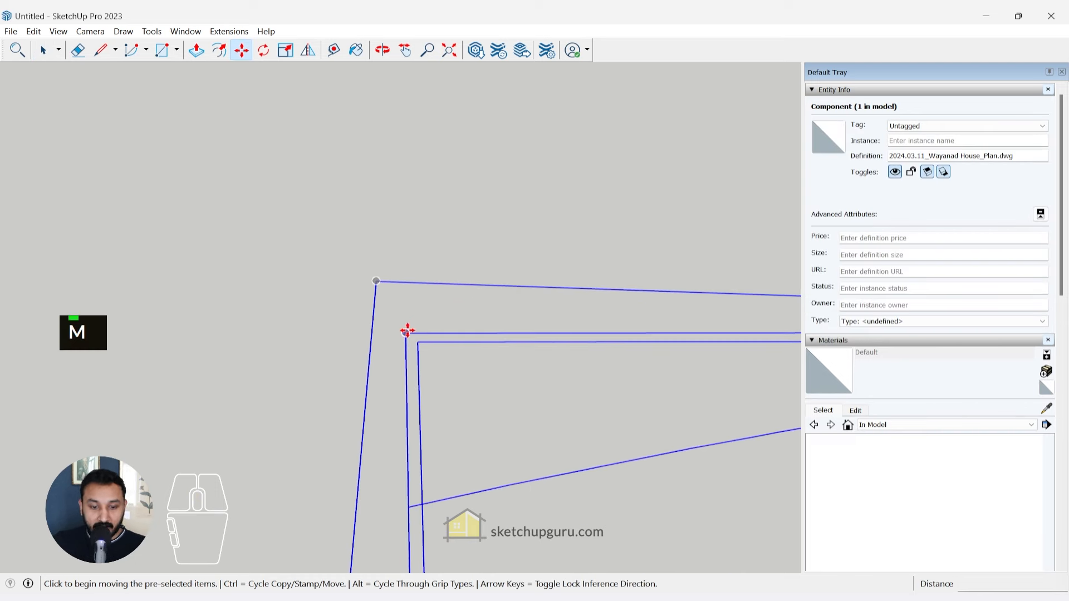
click(407, 332)
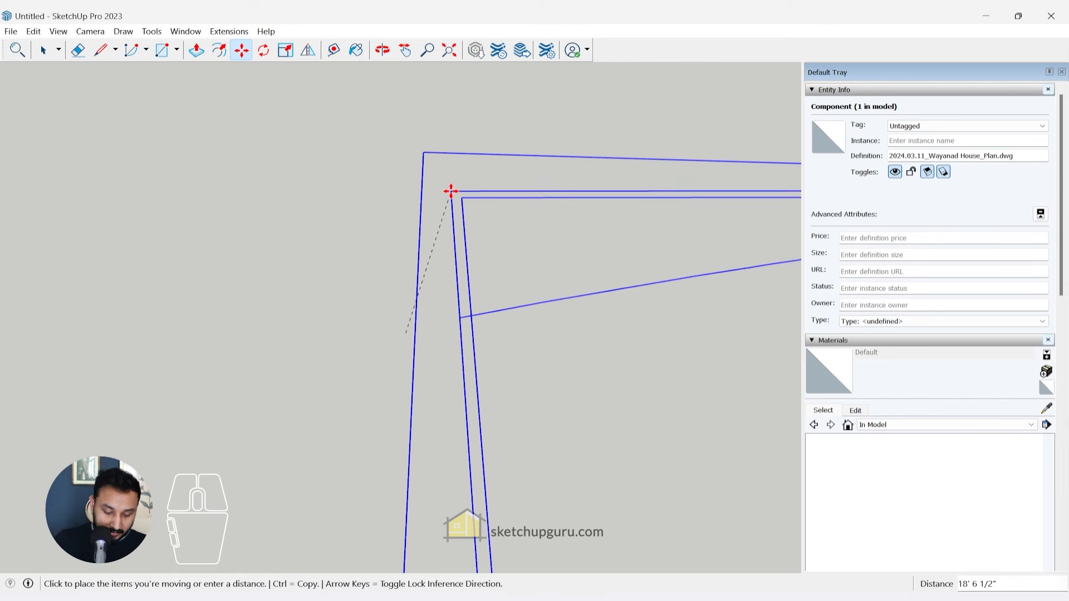
text([0])
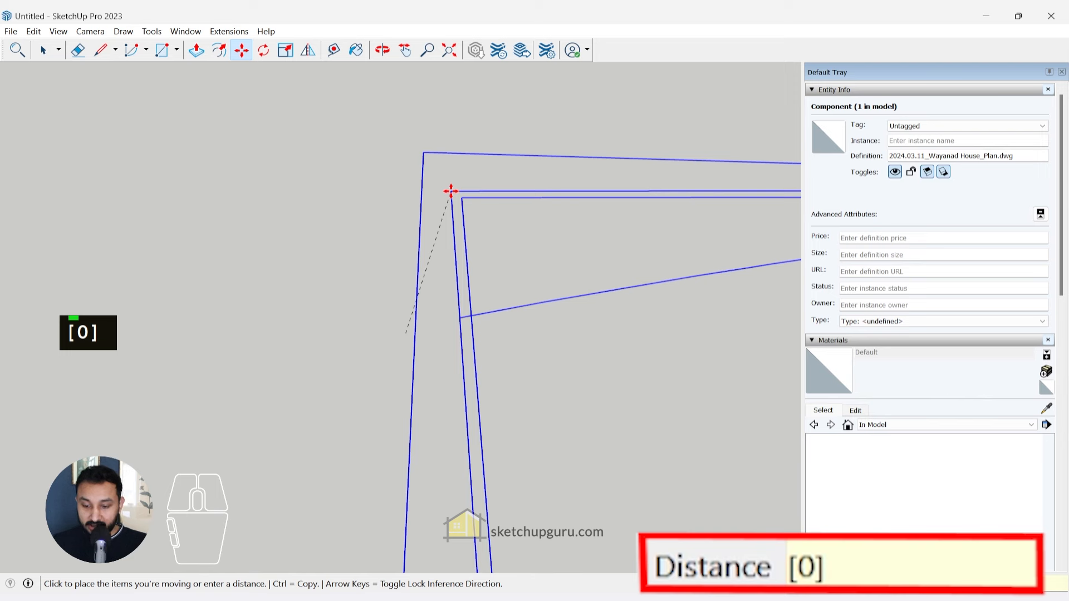
key(BackSpace)
text(,0,0])
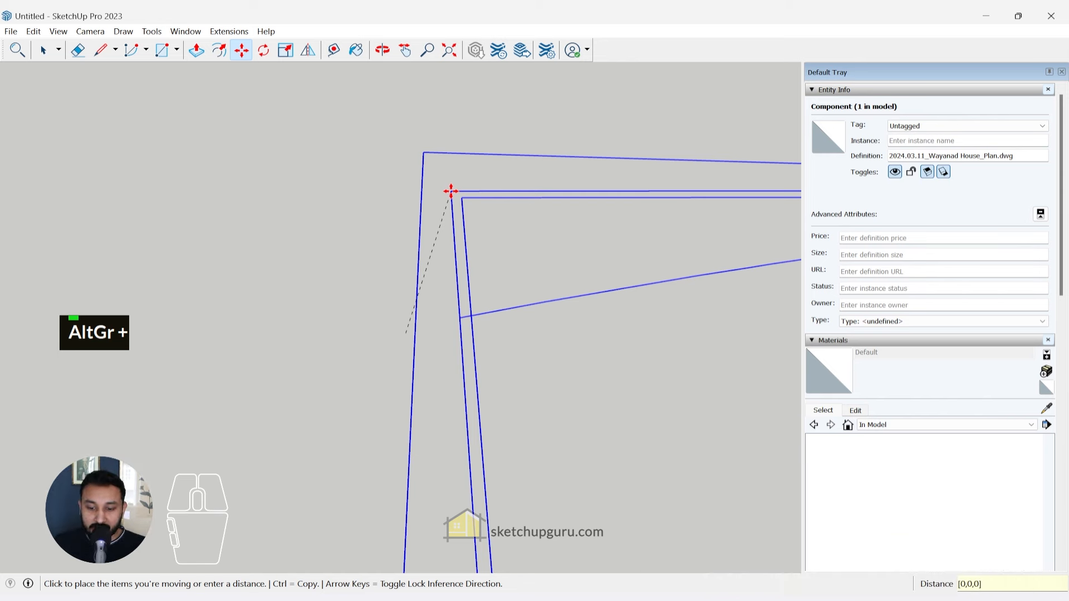
key(Return)
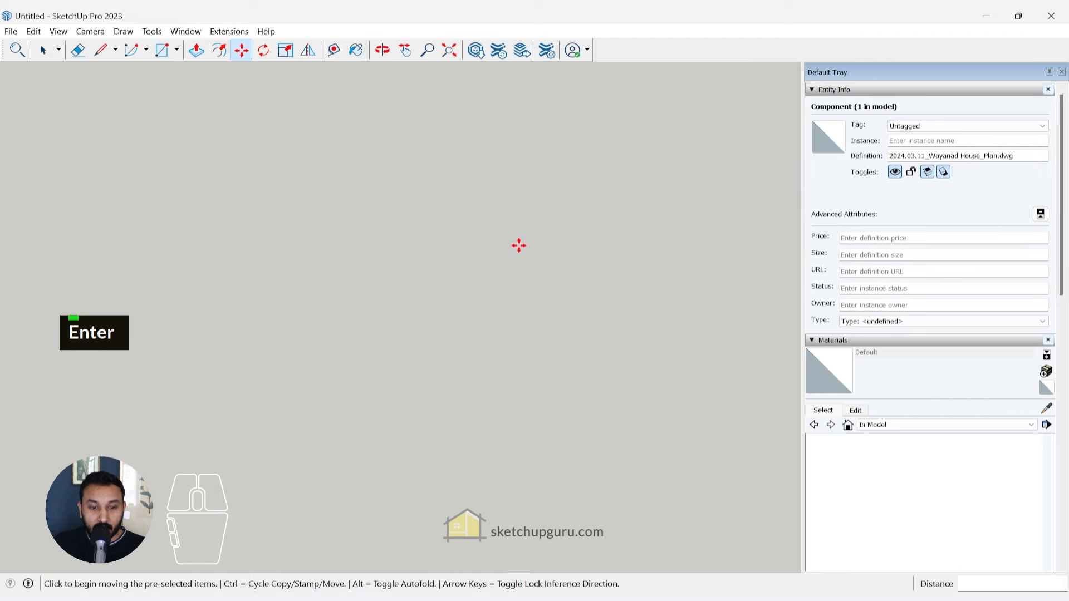
- Inspect the site boundary corner at the axes origin, view the whole plan and clear the selection
click(449, 53)
key(space)
scroll(389, 114, up, 8)
middle_drag(376, 153, 775, 215)
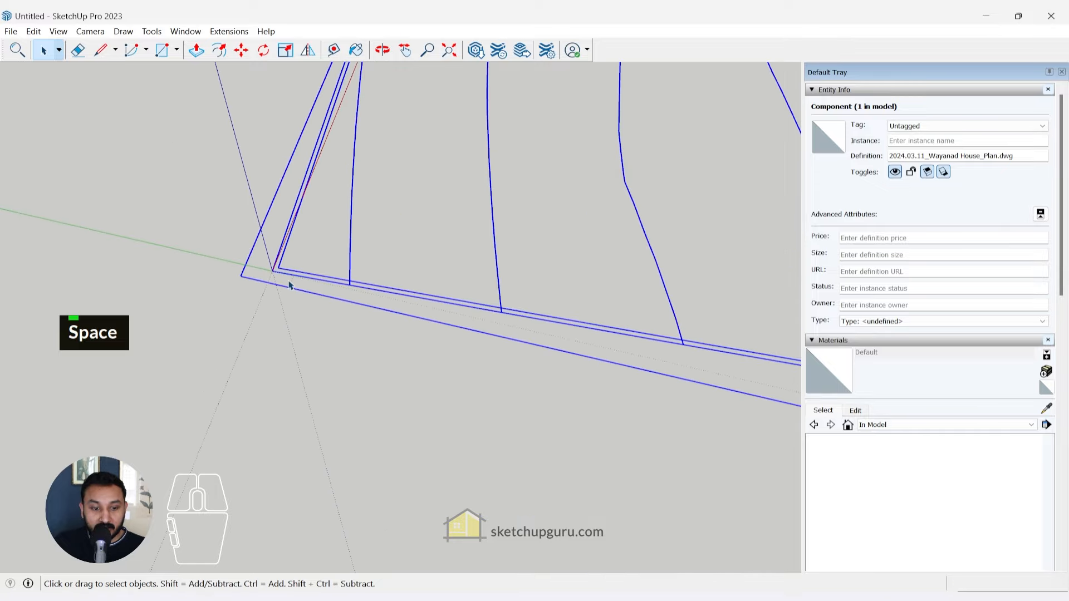
scroll(289, 285, down, 10)
middle_drag(351, 281, 605, 317)
middle_drag(373, 340, 430, 386)
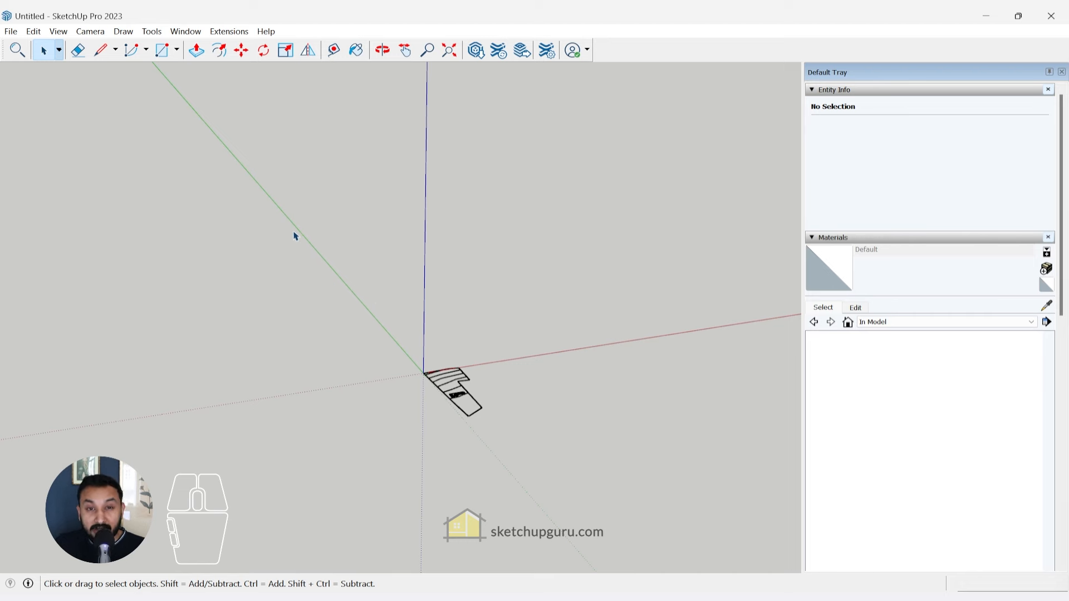
- Turn the True North display on and back off
click(58, 32)
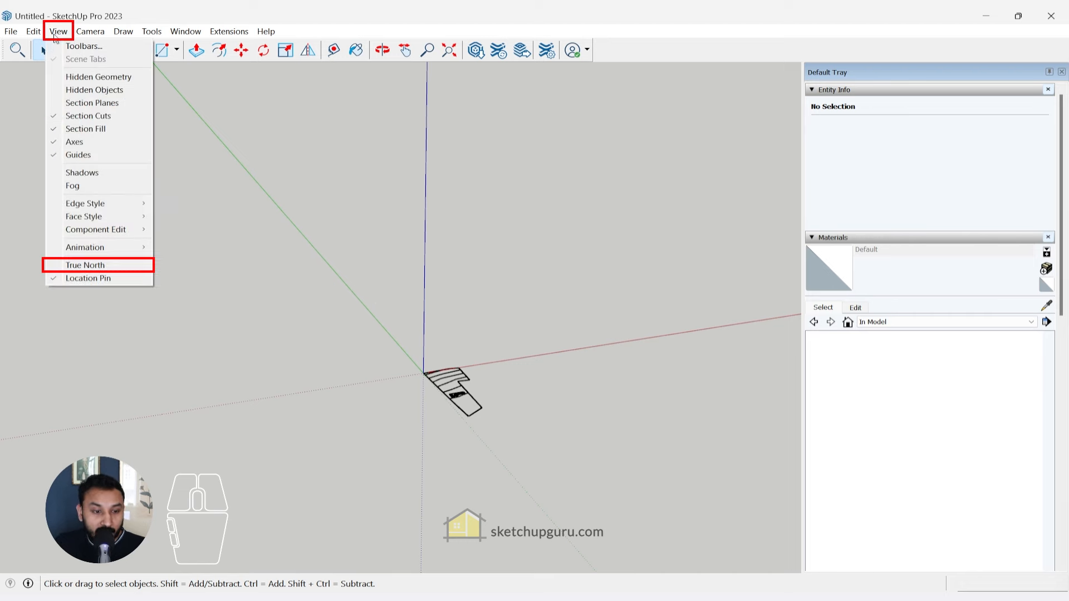
click(97, 268)
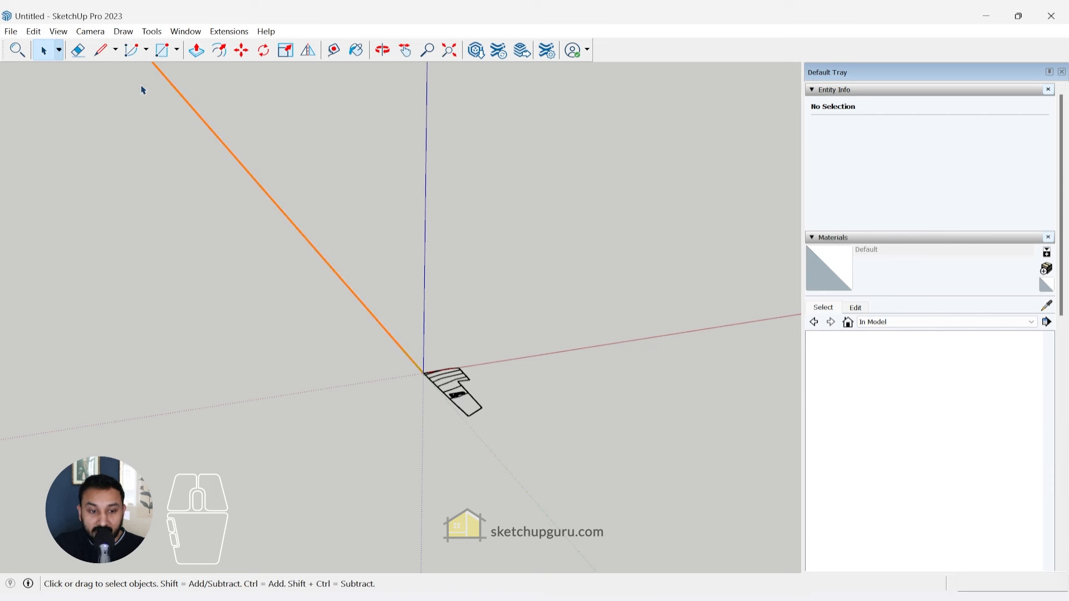
click(51, 35)
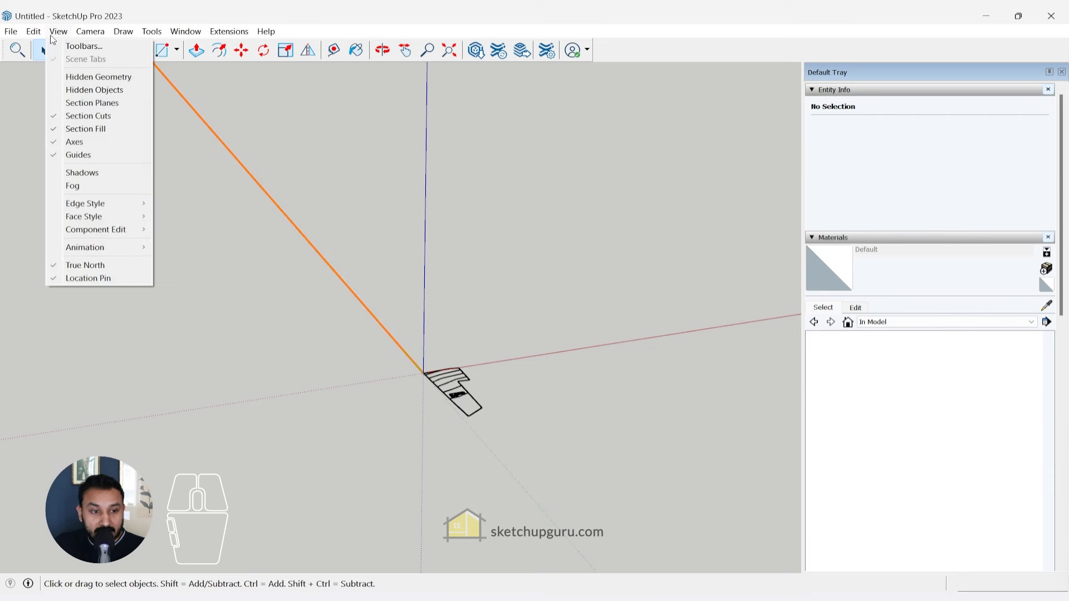
click(93, 268)
key(space)
- Search the Extension Warehouse for "solar north"
click(229, 31)
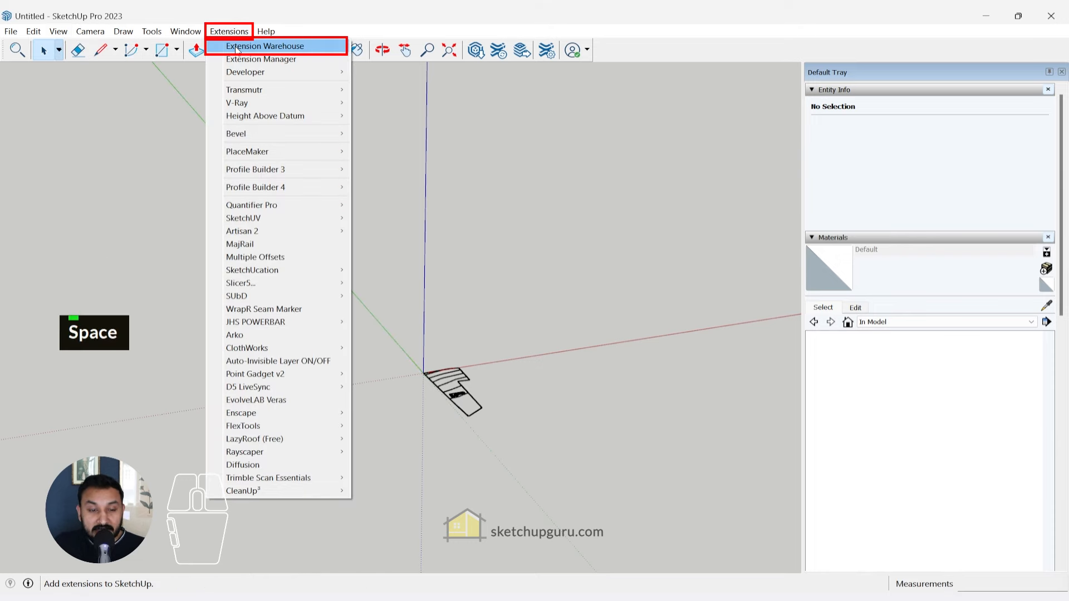
click(237, 49)
click(522, 58)
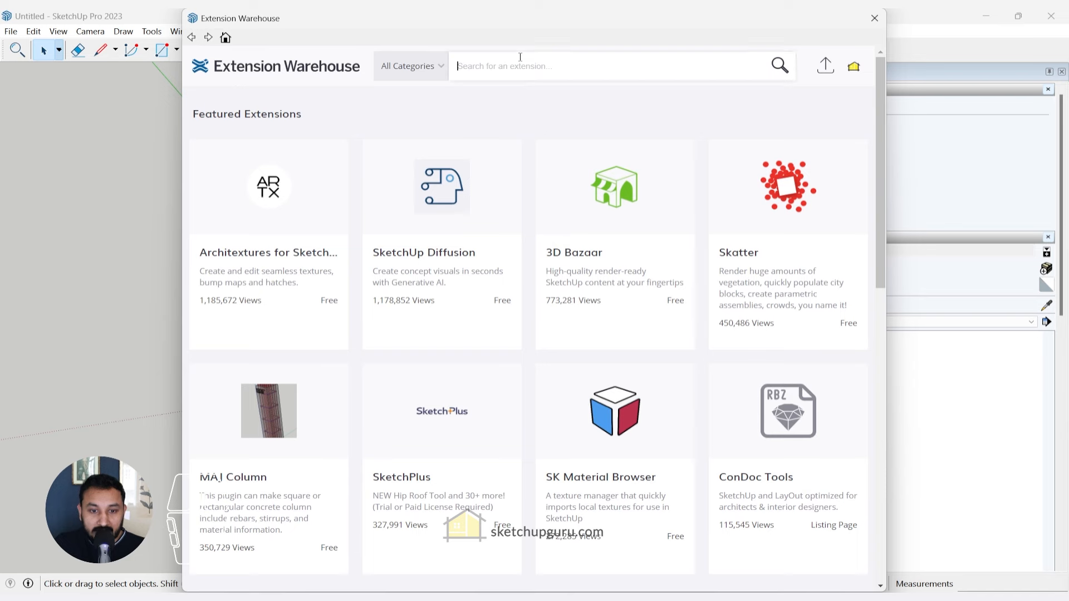
text(solar north)
key(Return)
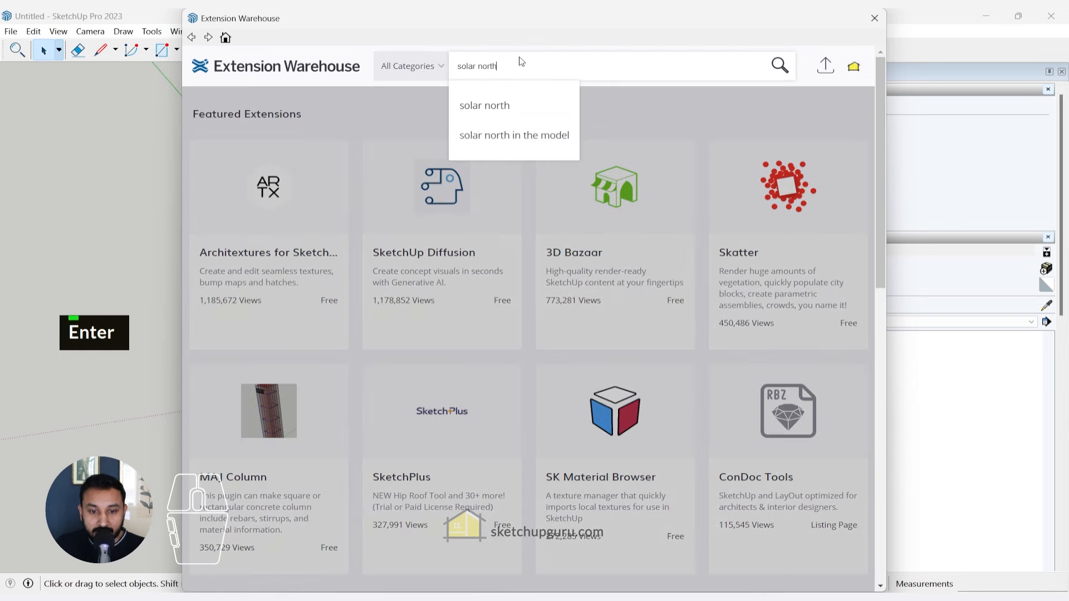
- Install the Solar North extension, close the Extension Warehouse and dock the Solar North toolbar beside the existing tools
click(427, 252)
click(606, 468)
click(586, 341)
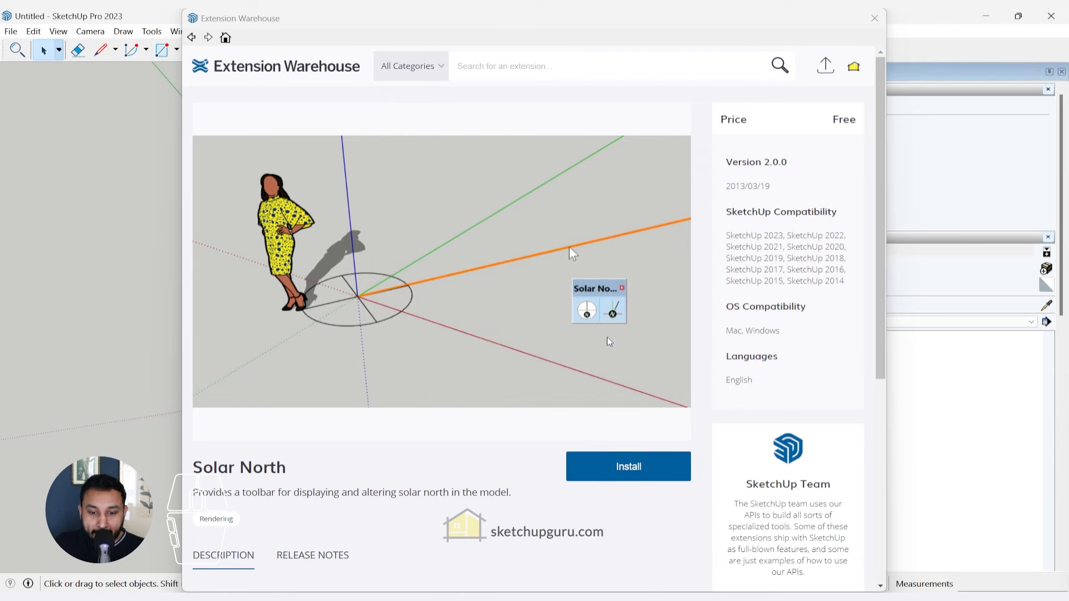
click(872, 20)
drag(229, 221, 640, 37)
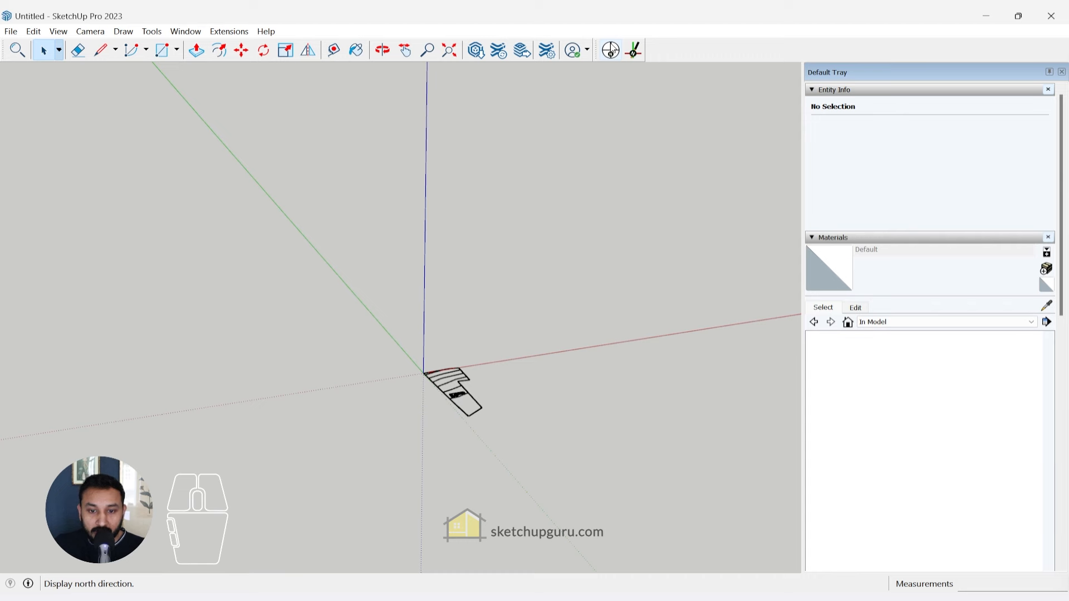
- Display solar north and set its direction from the origin to about 209 degrees using the Solar North tool
click(609, 53)
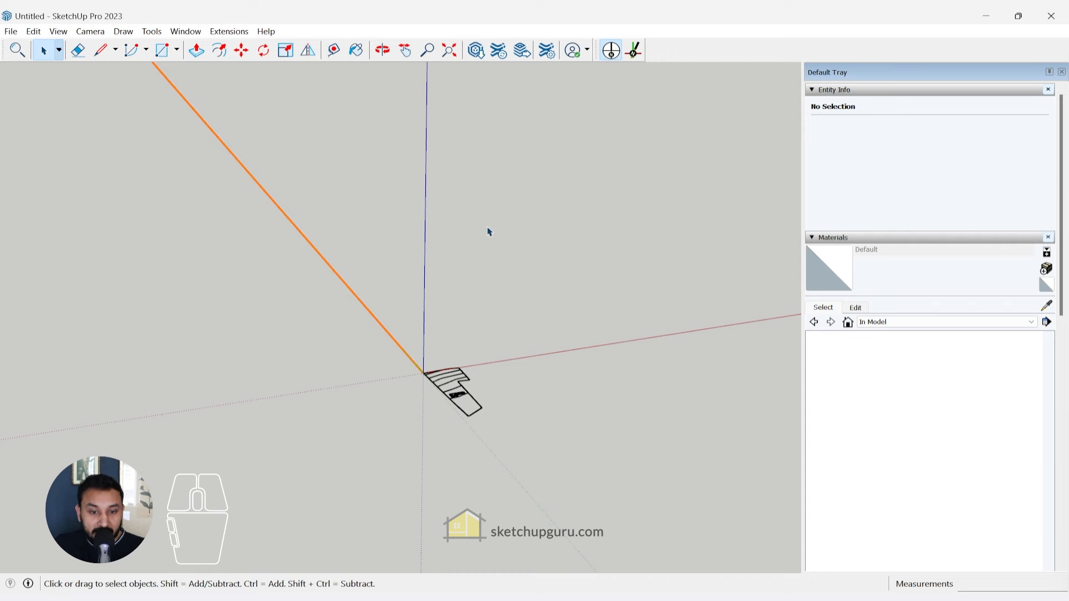
click(634, 50)
middle_drag(477, 358, 614, 256)
scroll(542, 234, up, 2)
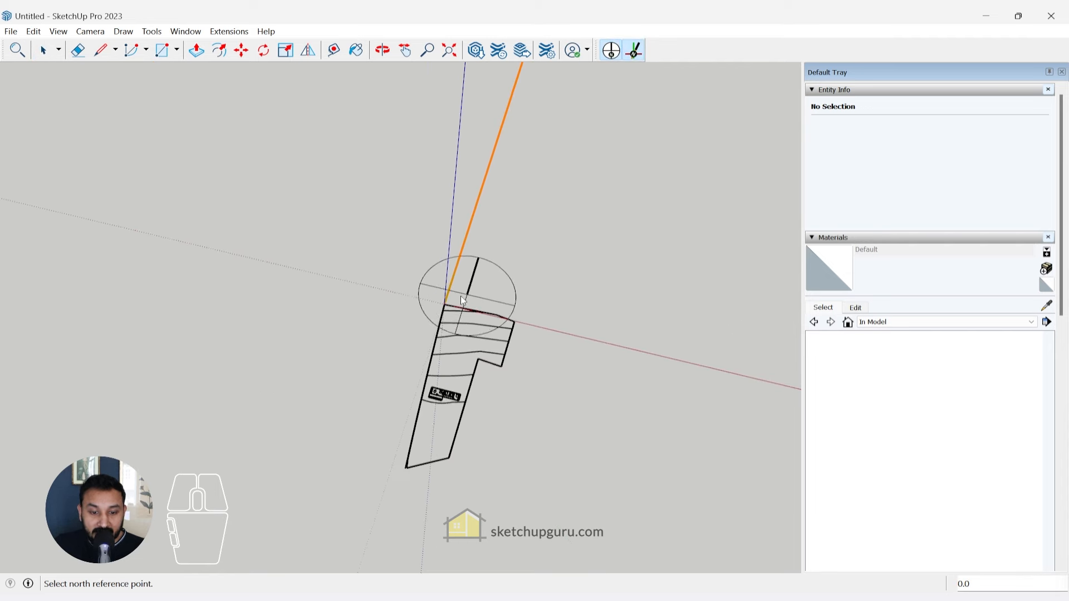
click(445, 305)
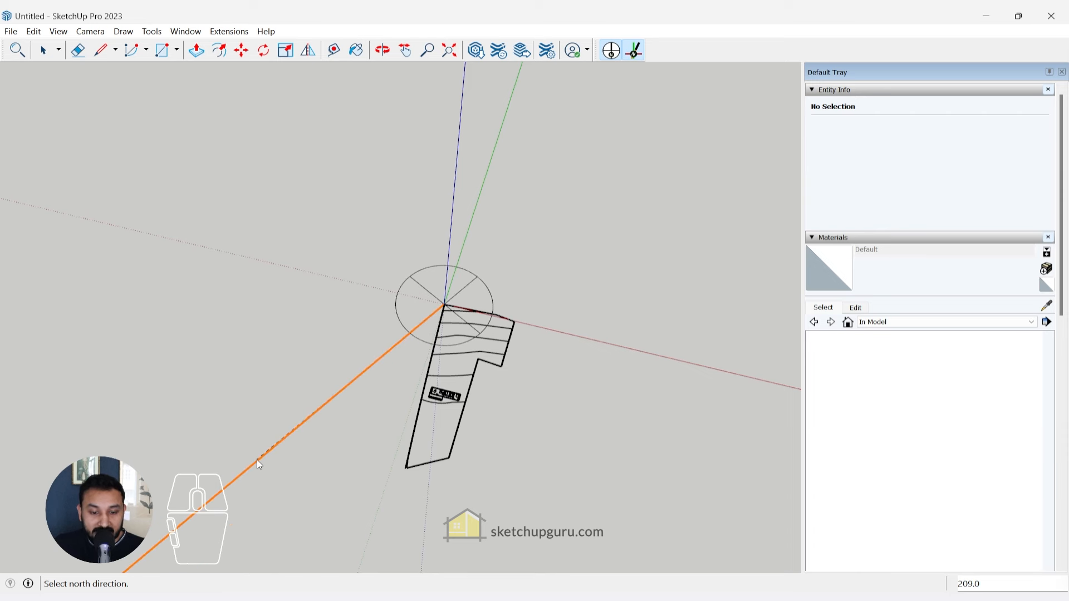
click(258, 457)
scroll(528, 336, down, 2)
key(Escape)
key(Escape)
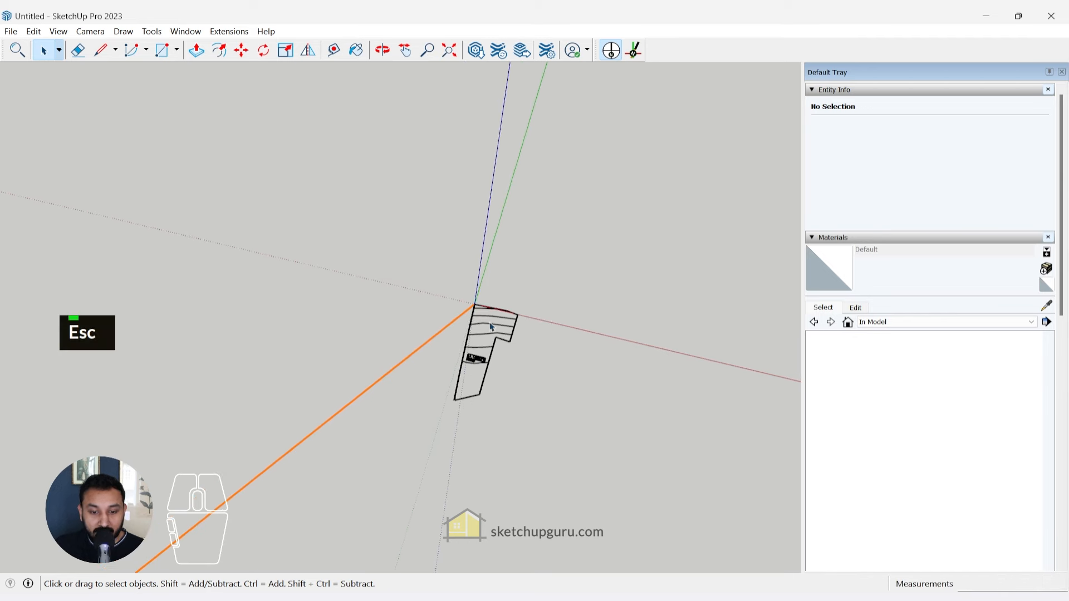
- Move the plan component by its lower-left bounding corner to the axes origin and deselect it
middle_drag(607, 373, 423, 362)
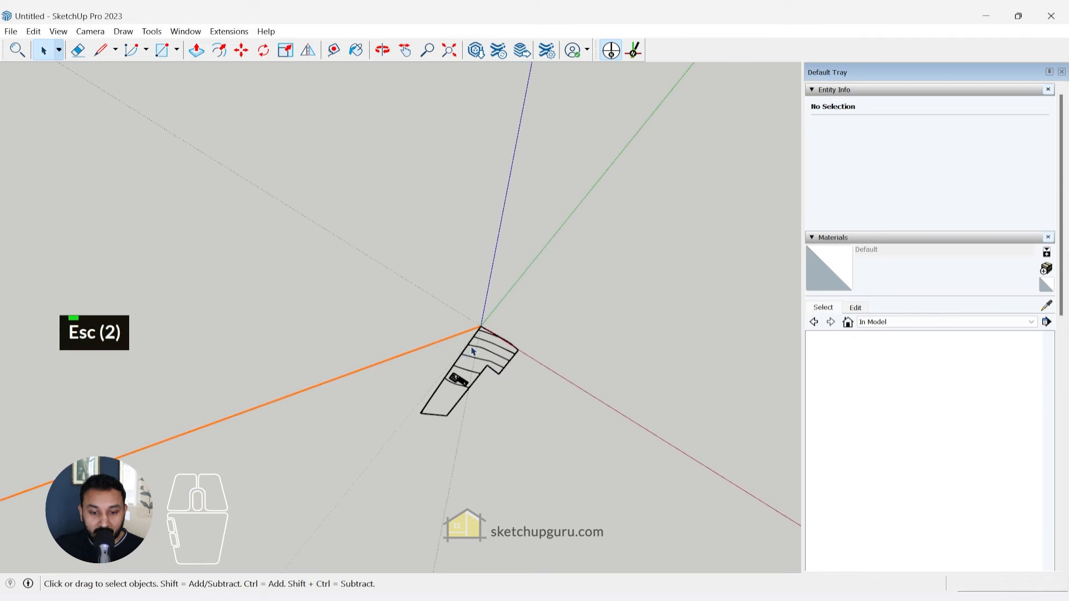
click(481, 349)
key(m)
click(470, 318)
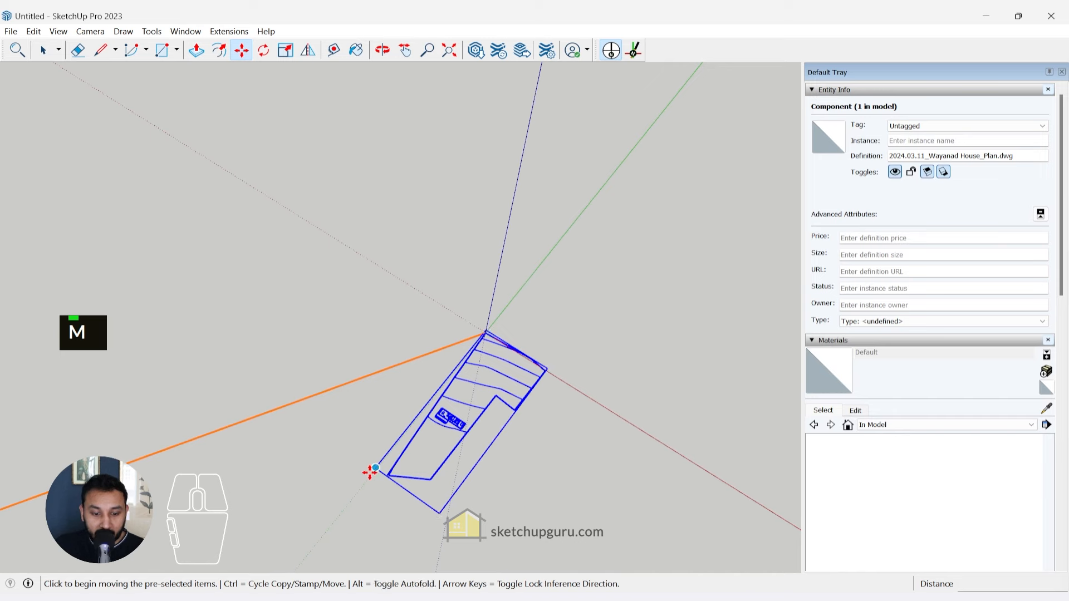
click(475, 336)
key(space)
click(628, 331)
middle_drag(627, 332, 380, 421)
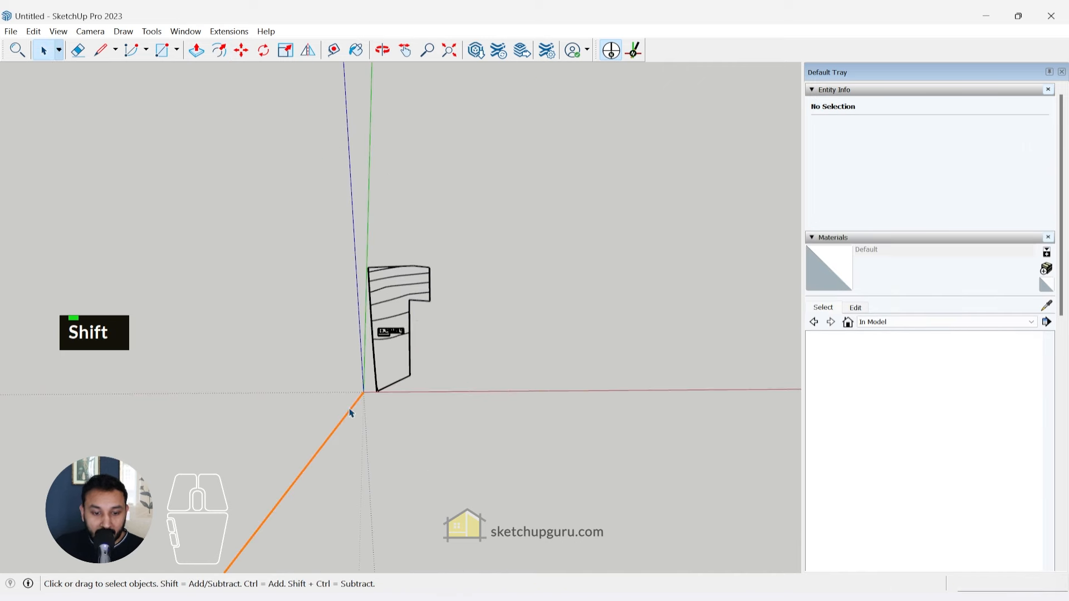
- Hide the solar north line and examine the line thickness of the house plan up close
click(612, 51)
scroll(400, 344, up, 3)
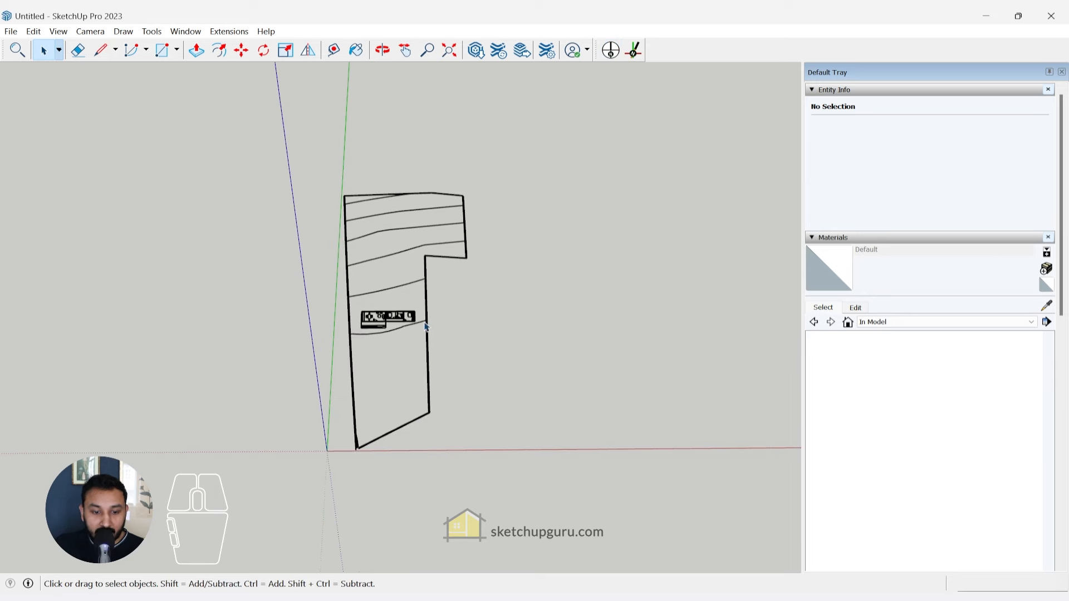
middle_drag(455, 315, 375, 363)
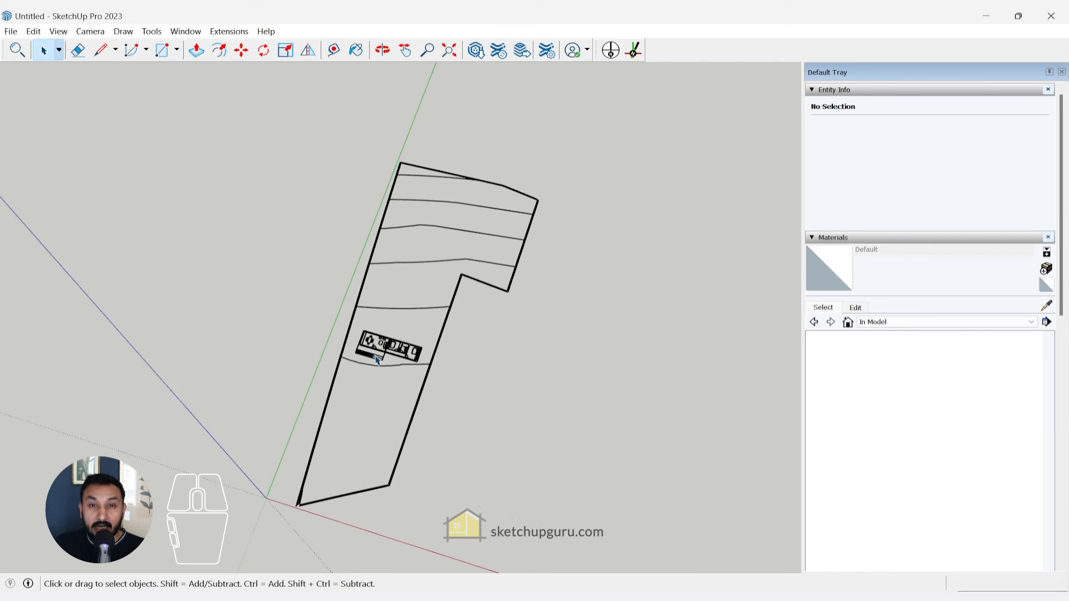
scroll(374, 374, up, 5)
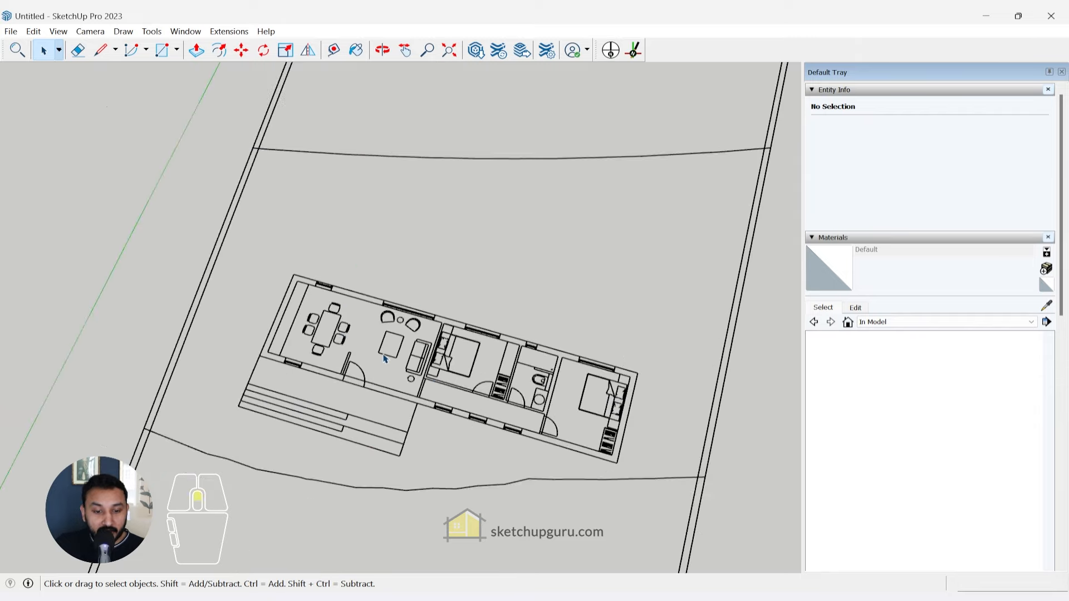
scroll(362, 371, down, 3)
right_click(362, 371)
click(553, 384)
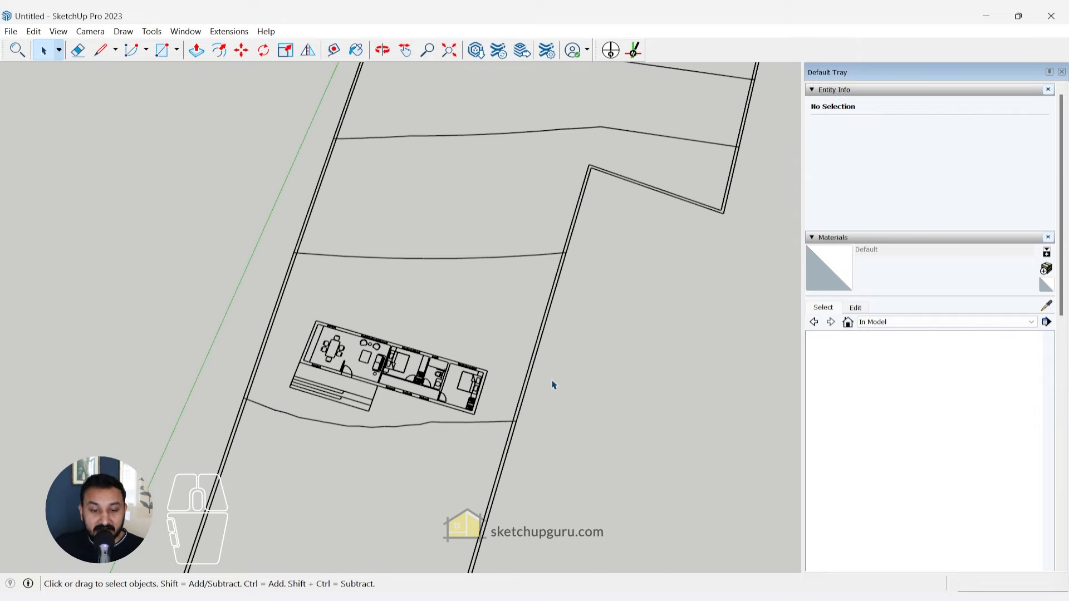
- Turn off Profiles in the edge settings of the in-model Architectural Design Style
click(828, 90)
click(817, 103)
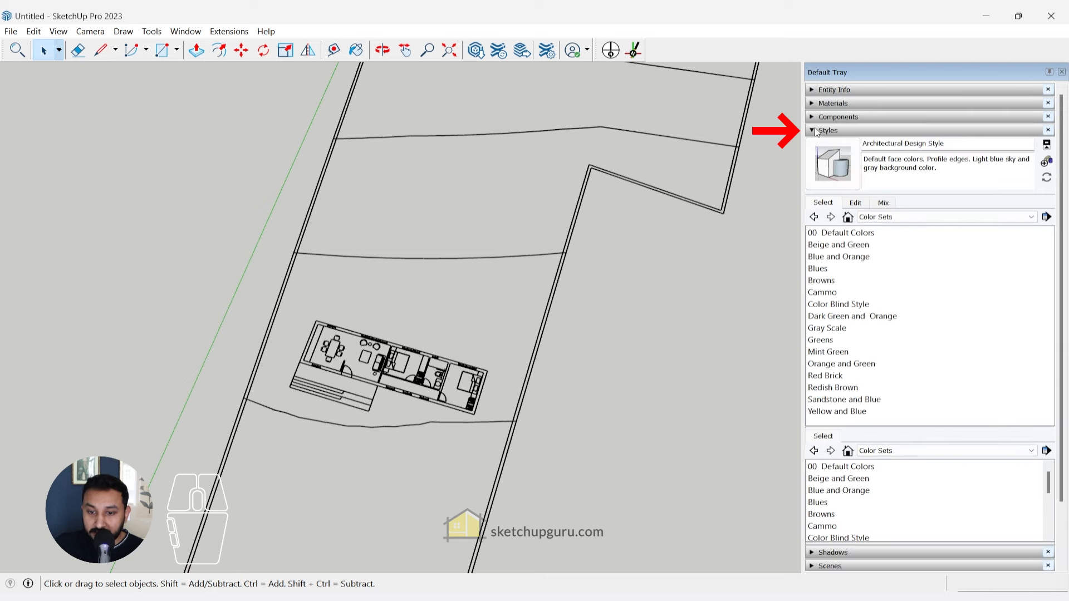
click(848, 218)
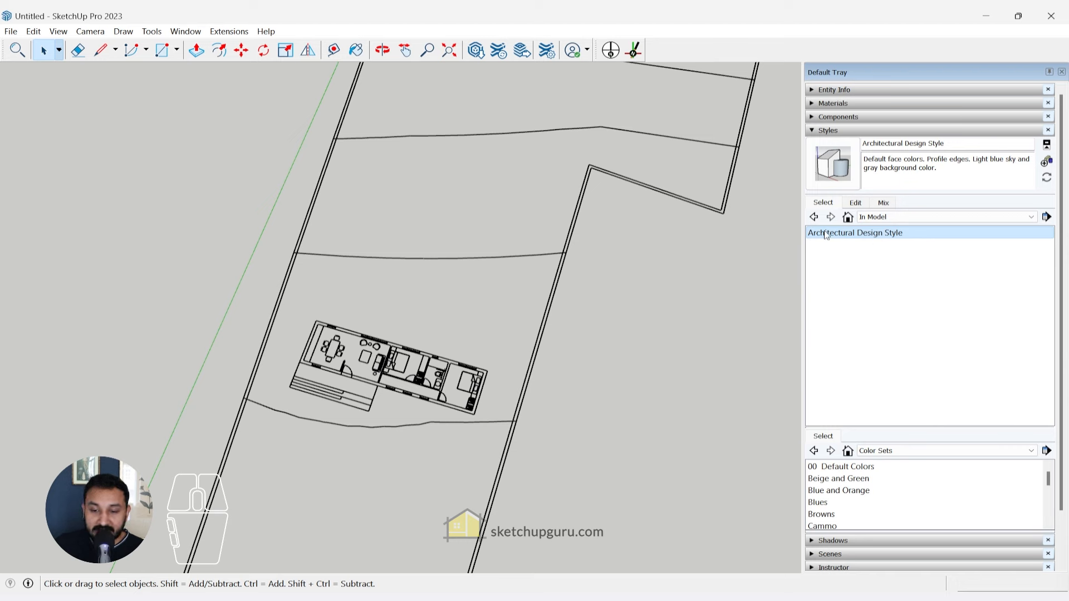
click(855, 204)
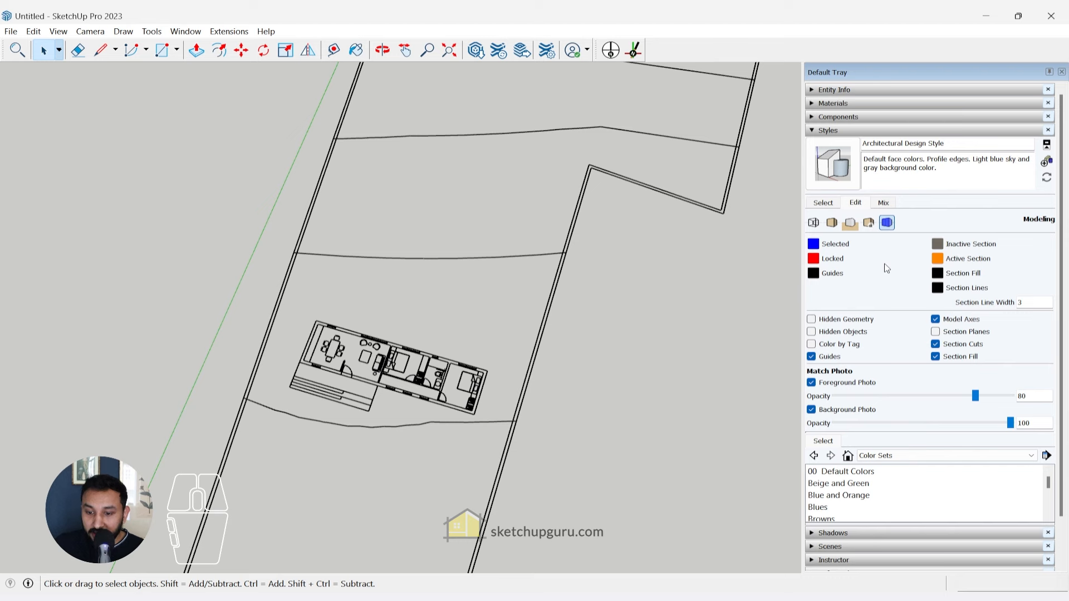
click(814, 222)
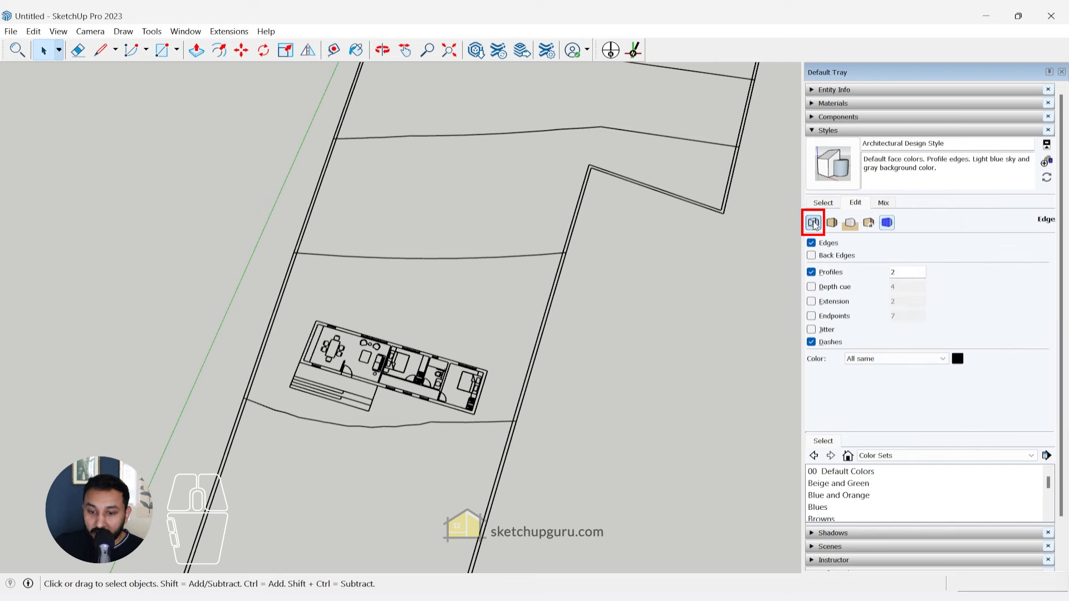
click(814, 273)
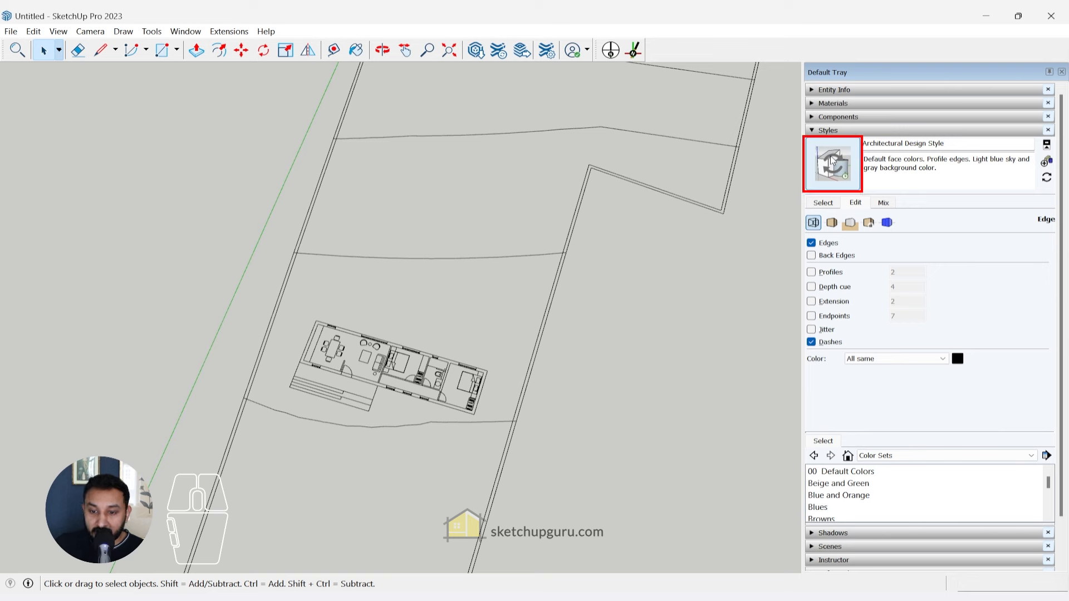
- Turn off the sky in the background settings of the Architectural Design Style
click(832, 222)
click(851, 224)
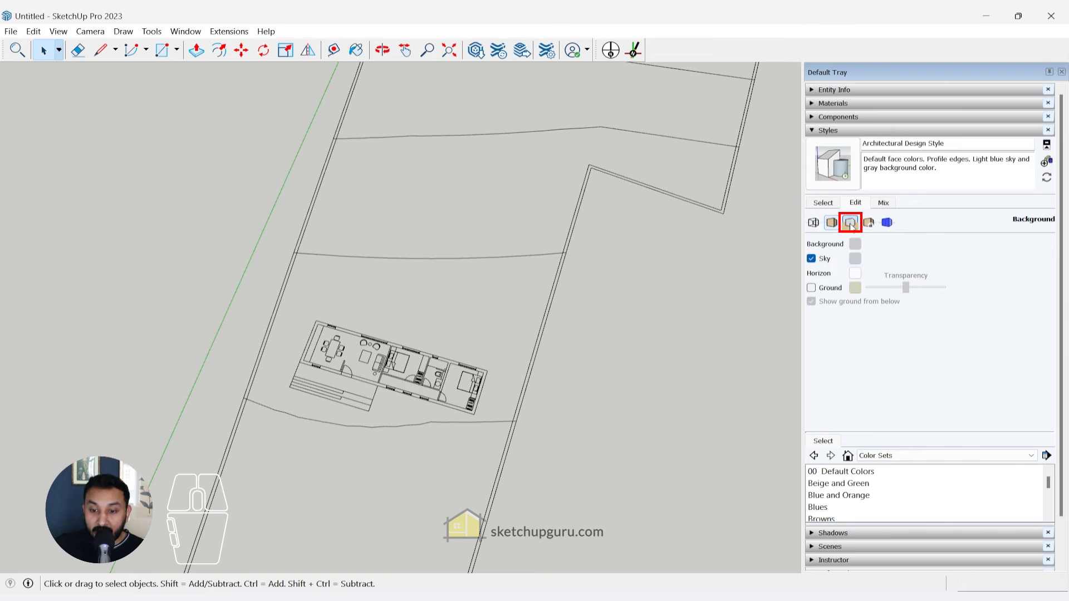
middle_drag(569, 352, 554, 143)
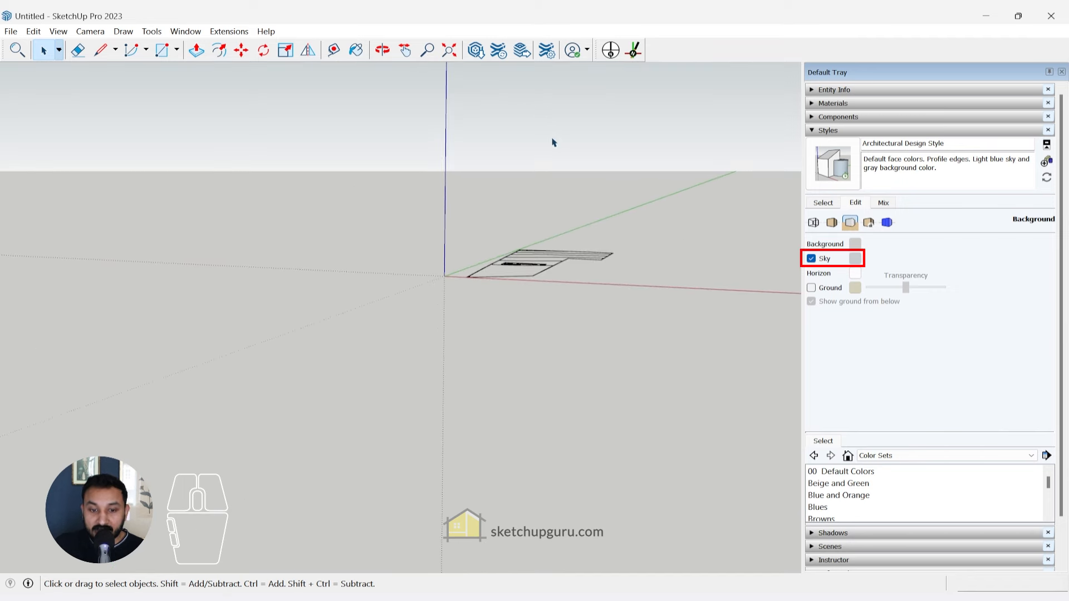
click(811, 259)
- Set the style's background colour to pure white with an HLS lightness of 100
click(855, 245)
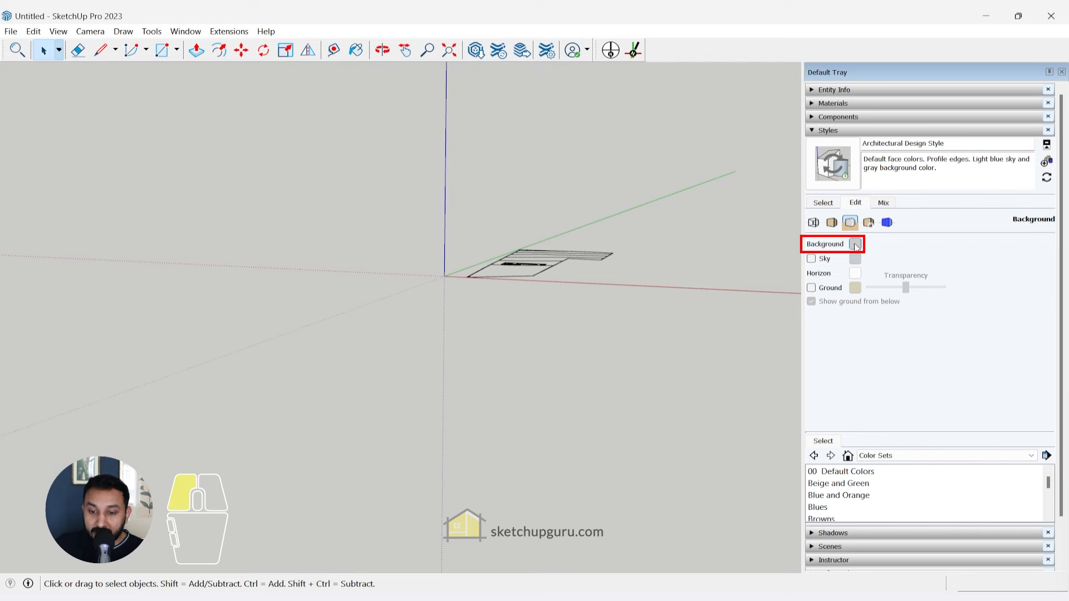
drag(545, 283, 477, 285)
drag(559, 305, 433, 311)
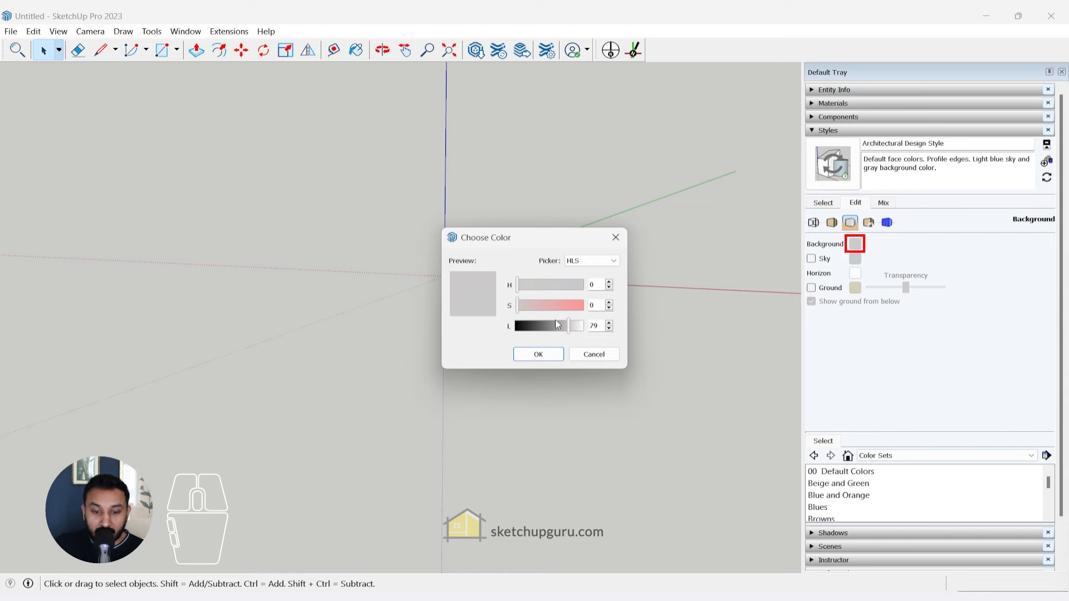
drag(555, 321, 586, 326)
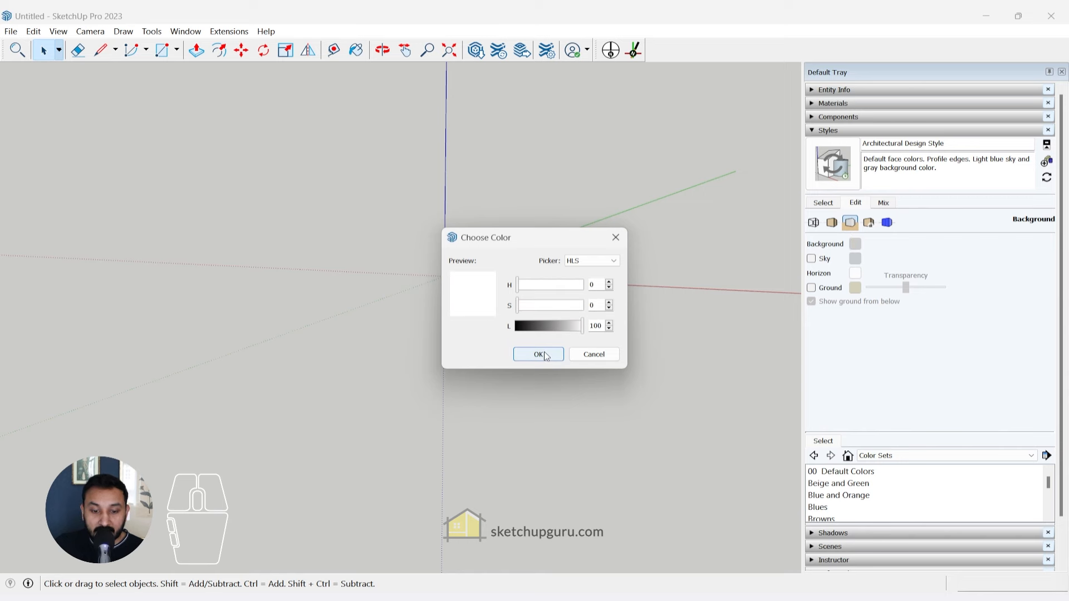
click(543, 354)
- Update the Architectural Design Style with the changed edge and background settings
middle_drag(740, 281, 453, 306)
scroll(453, 306, down, 1)
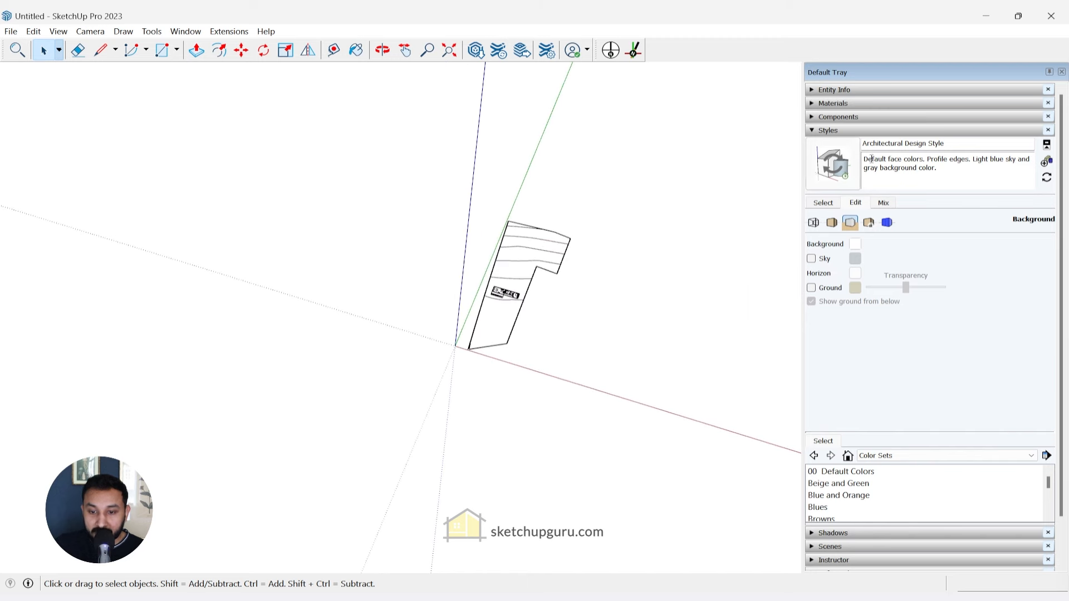
click(841, 160)
scroll(571, 245, down, 1)
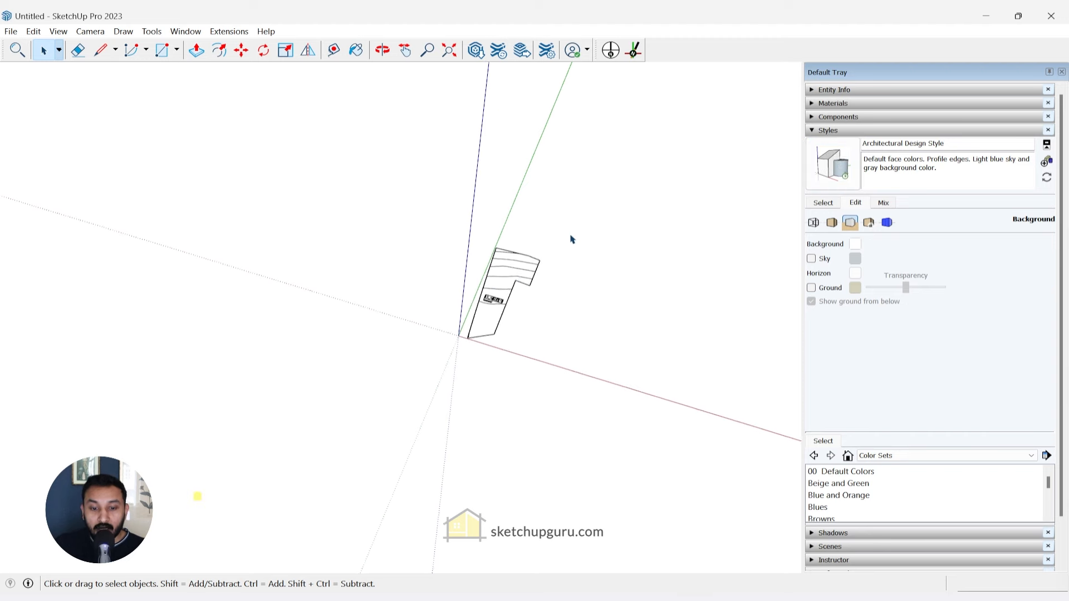
- Set the camera to parallel projection and look at the site plan from the standard Top view
middle_drag(571, 245, 433, 254)
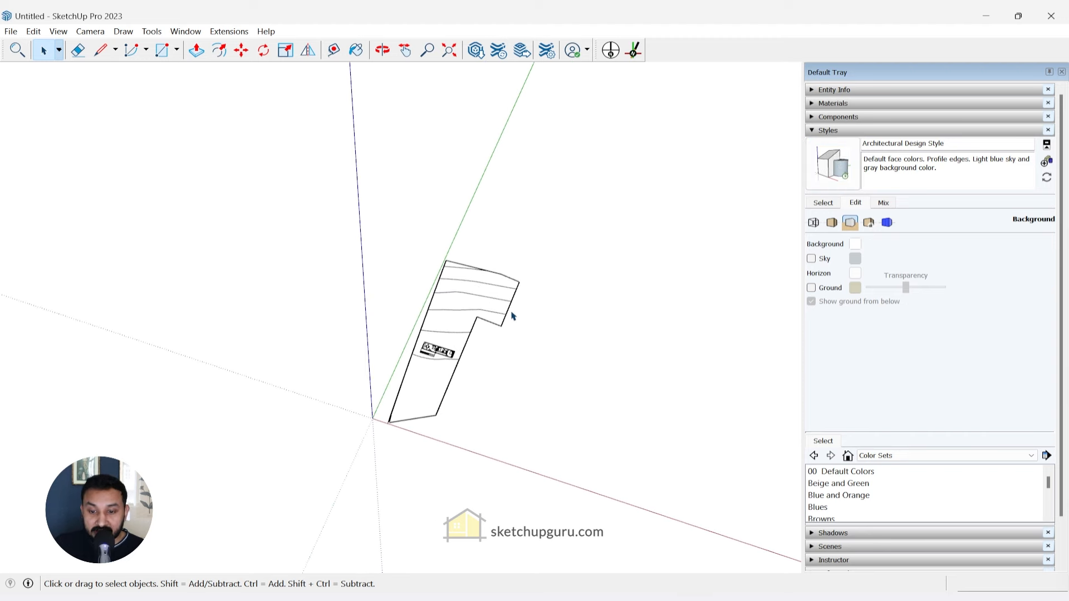
scroll(481, 363, up, 2)
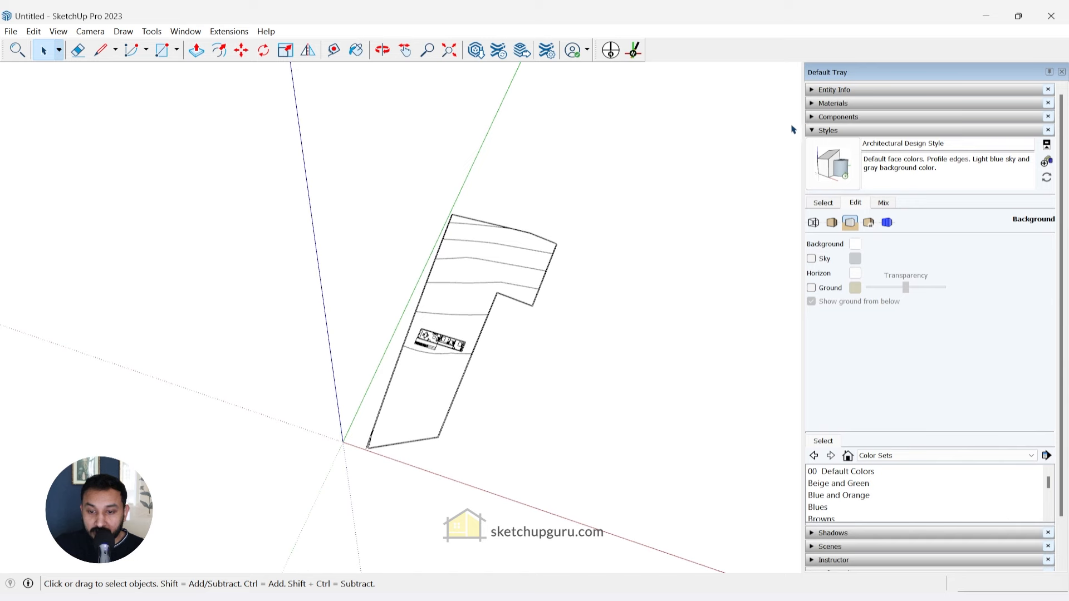
click(90, 31)
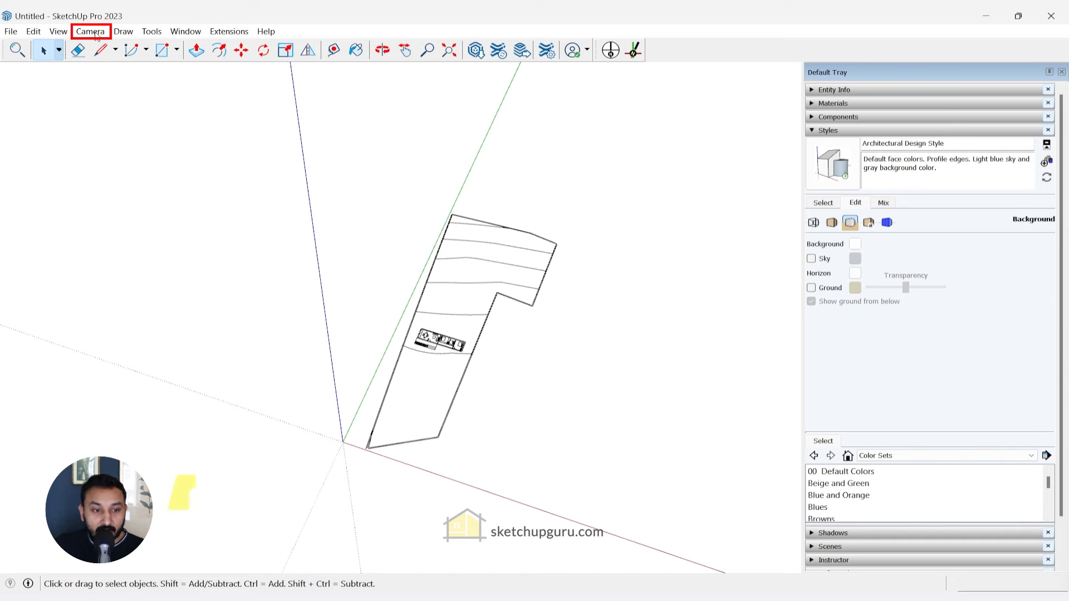
click(90, 31)
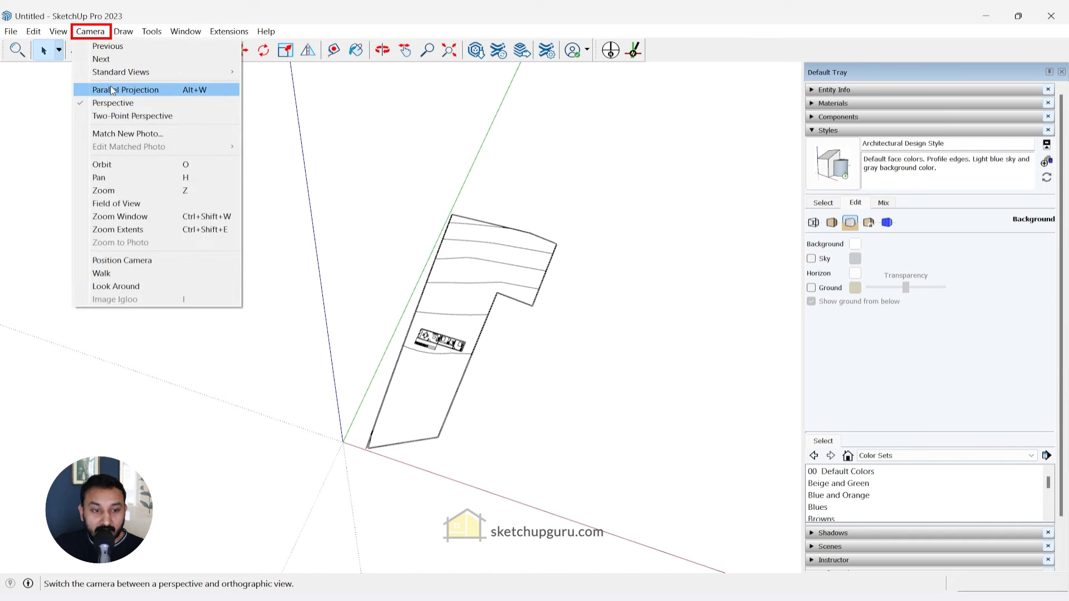
click(112, 90)
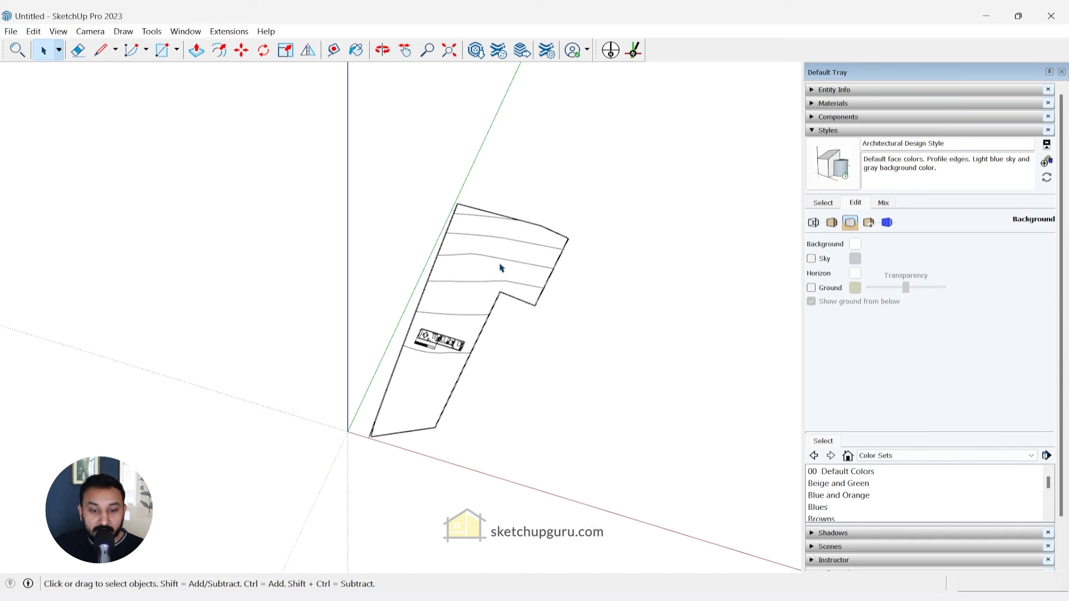
click(99, 33)
mouse_move(121, 72)
click(312, 73)
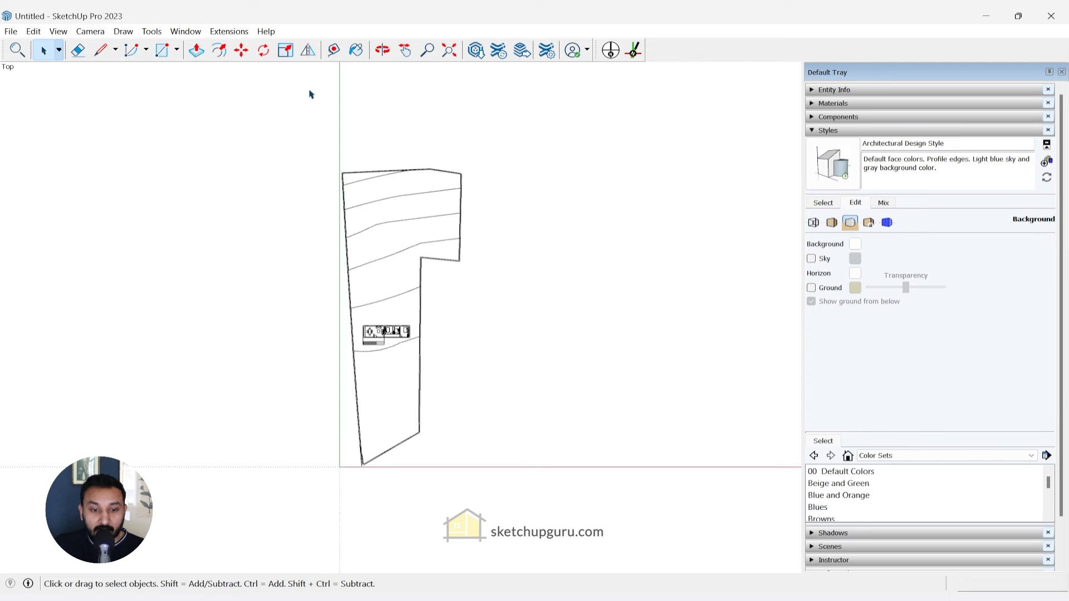
- Frame the whole site plan in the top view and save it as a scene named Site Plan
scroll(303, 350, up, 3)
scroll(315, 349, down, 1)
scroll(433, 272, up, 1)
scroll(429, 274, down, 1)
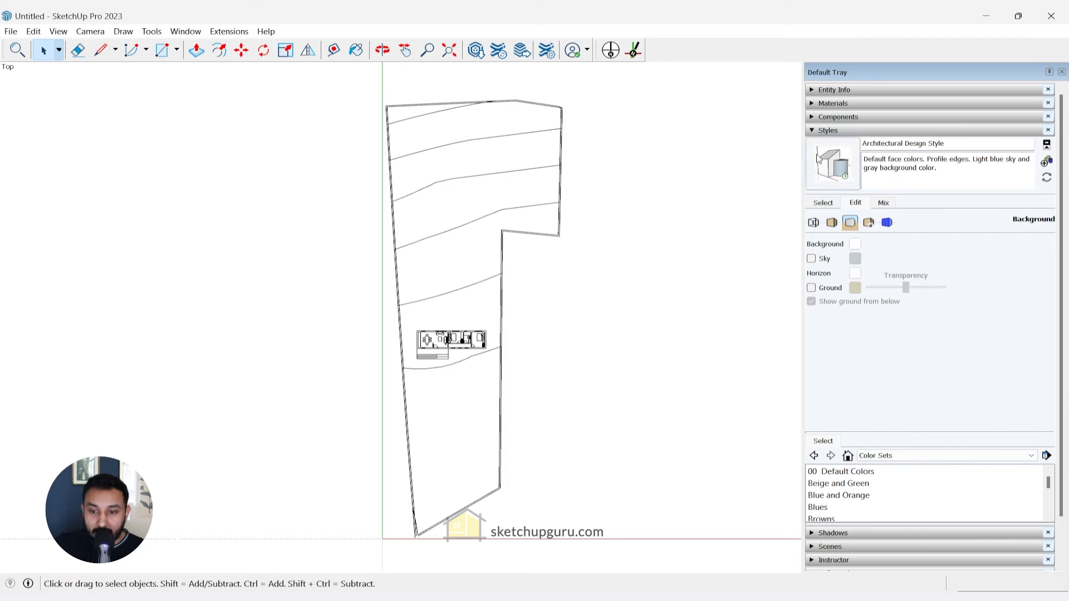
click(817, 133)
click(827, 158)
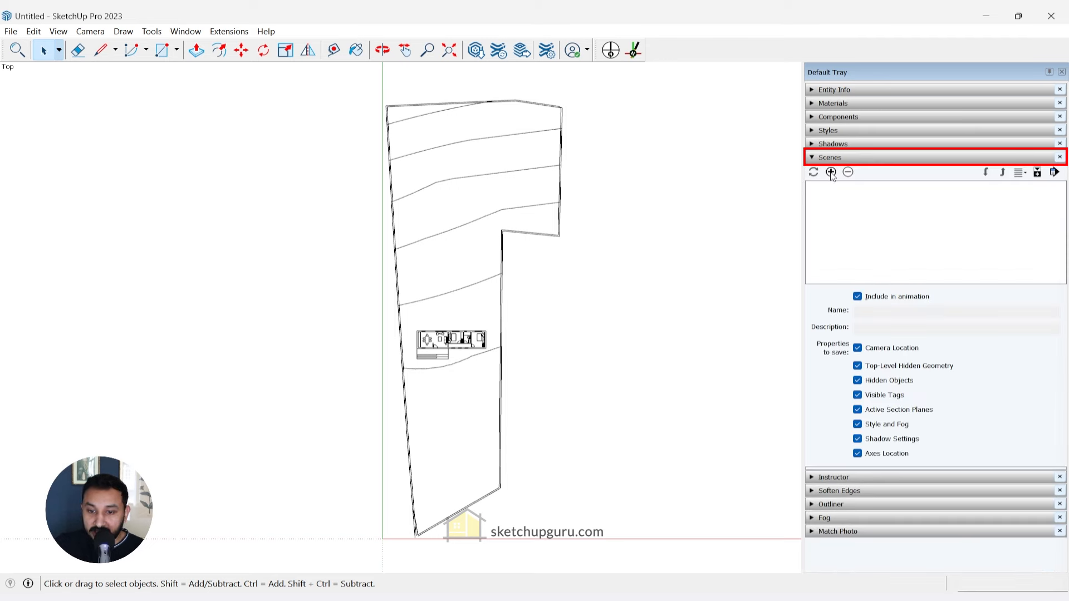
click(831, 172)
click(898, 311)
double_click(921, 315)
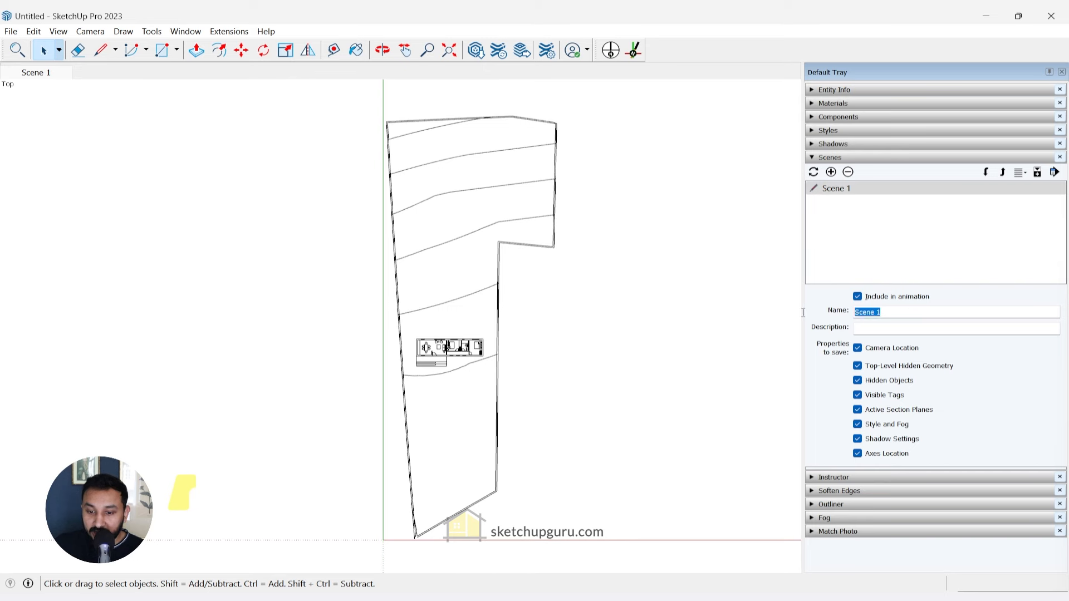
text(Site Plan)
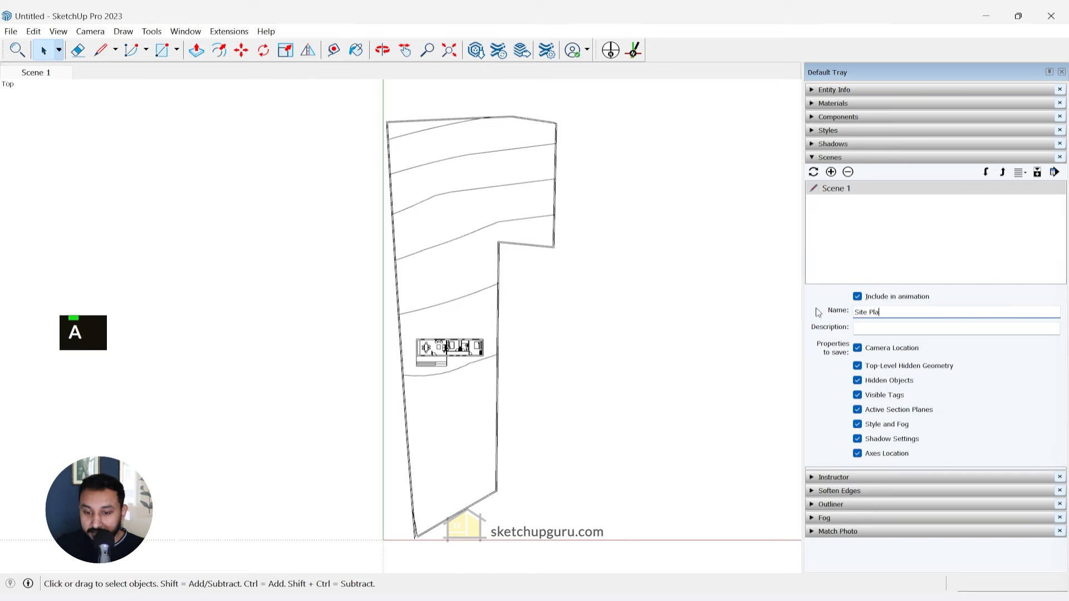
key(Return)
- Add a second scene named Plan that frames the house plan up close, and switch between both scenes to check them
scroll(446, 351, up, 8)
click(39, 74)
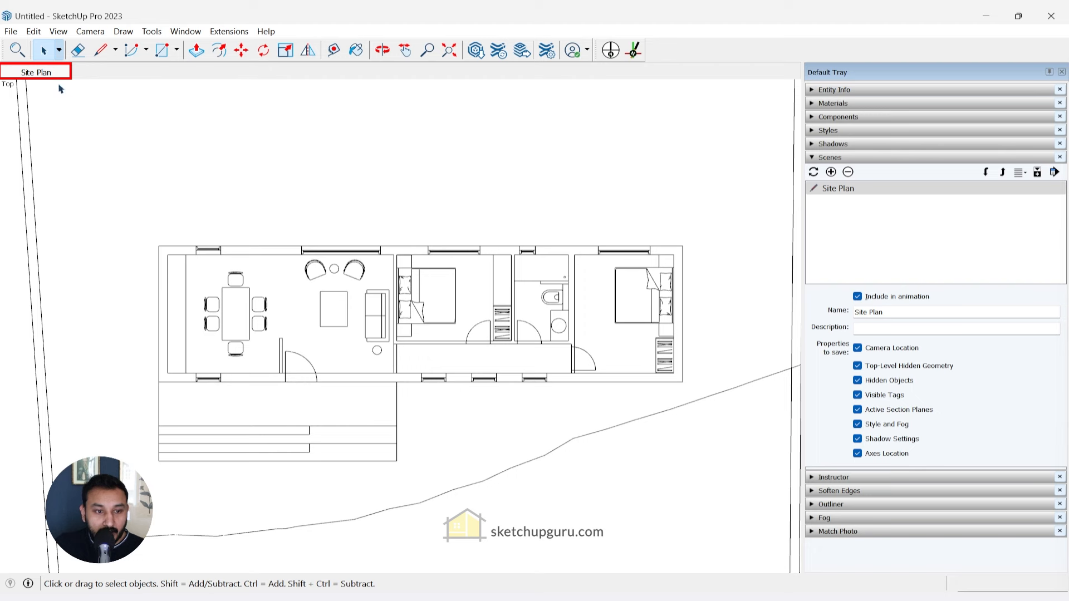
right_click(41, 74)
click(72, 111)
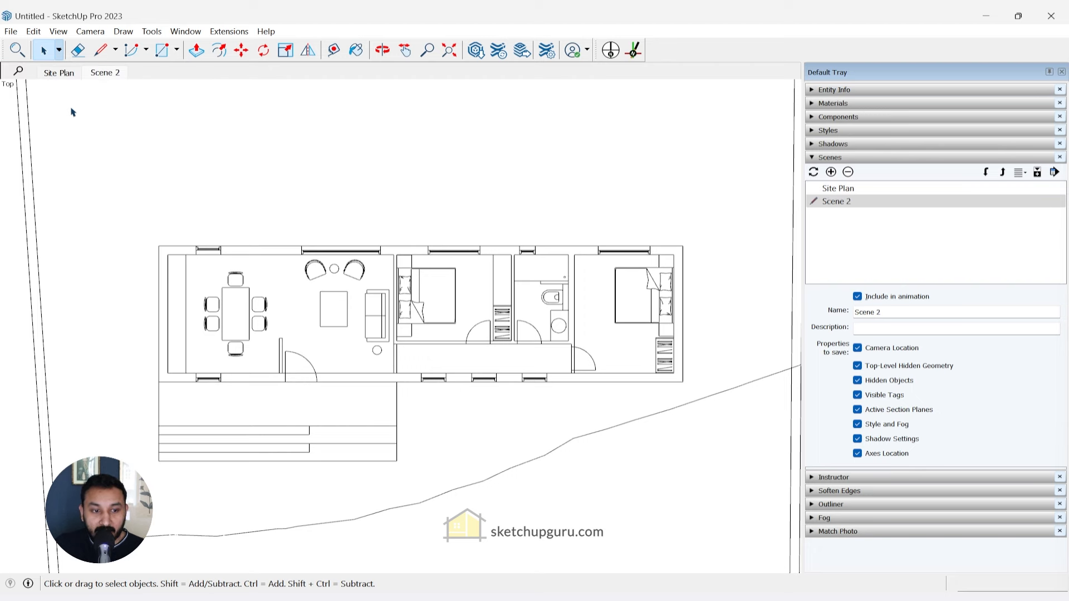
right_click(110, 76)
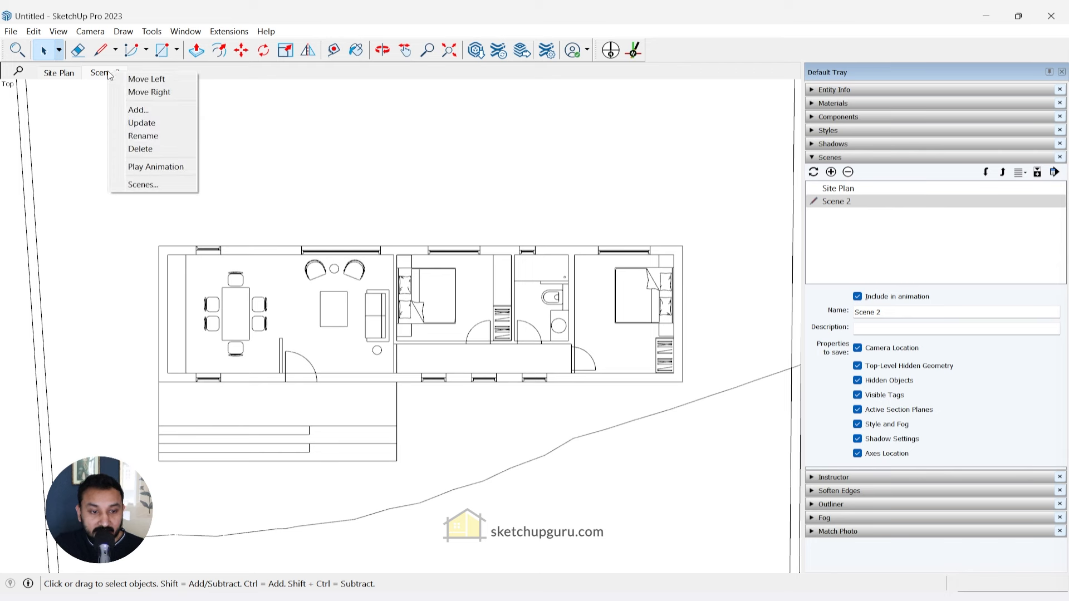
click(148, 137)
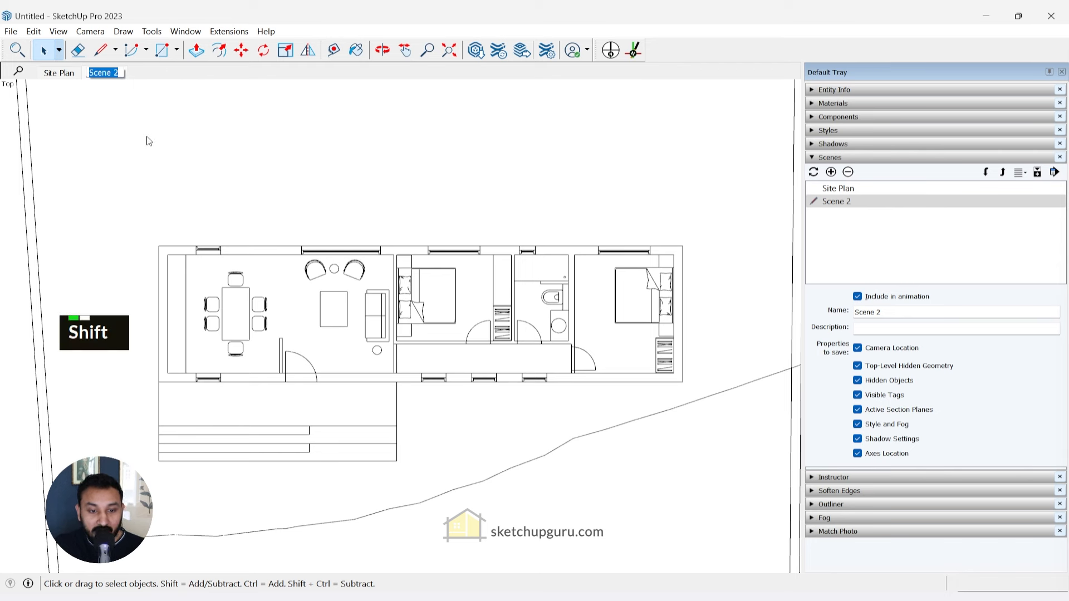
text(Plan)
key(Return)
click(61, 73)
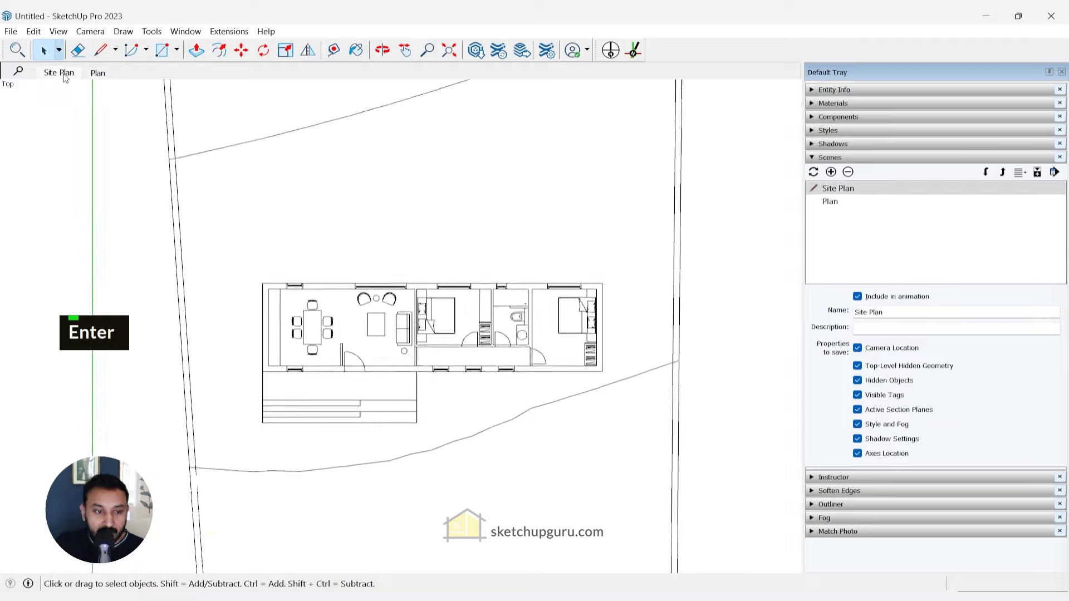
click(97, 73)
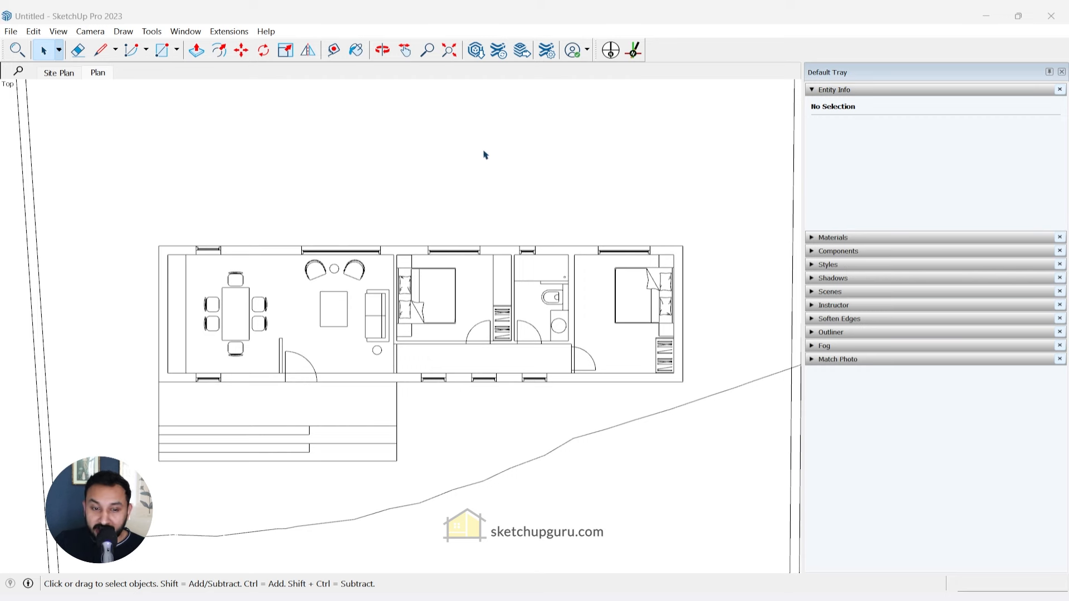
click(187, 32)
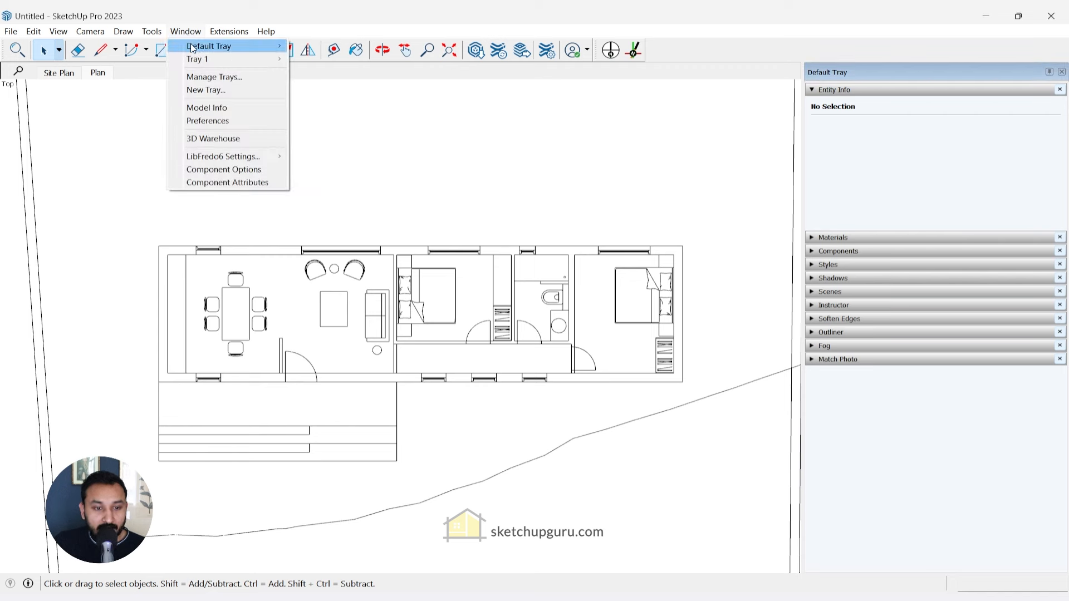
mouse_move(193, 48)
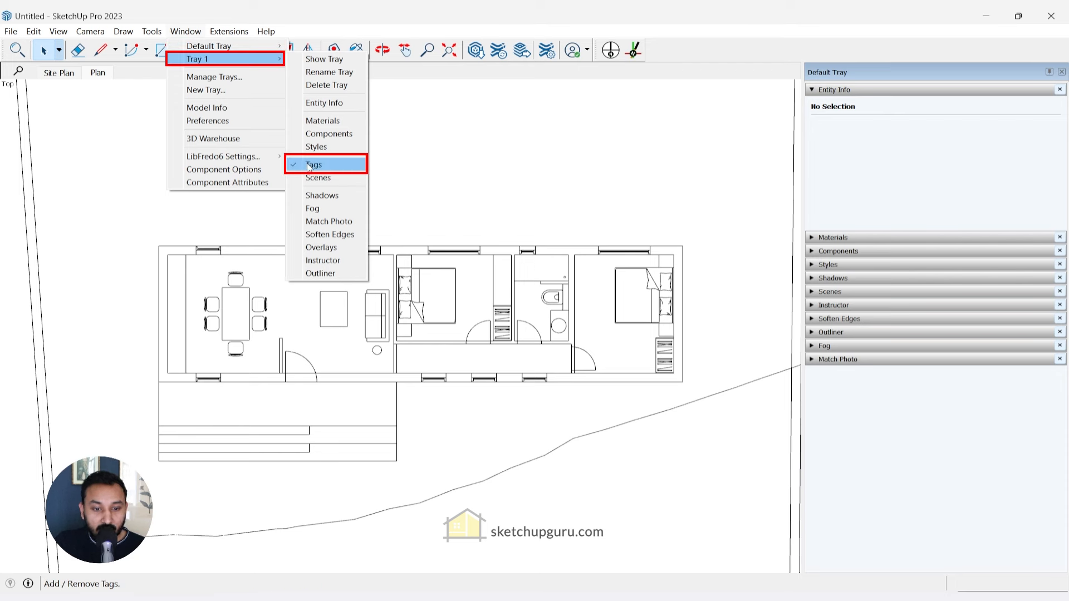
click(228, 90)
click(458, 239)
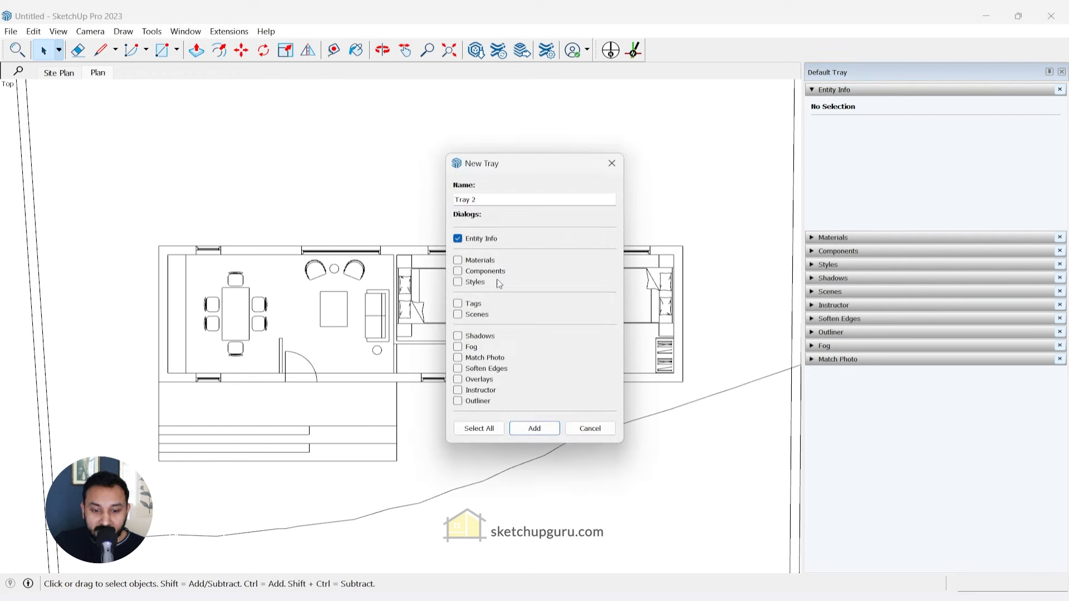
click(590, 430)
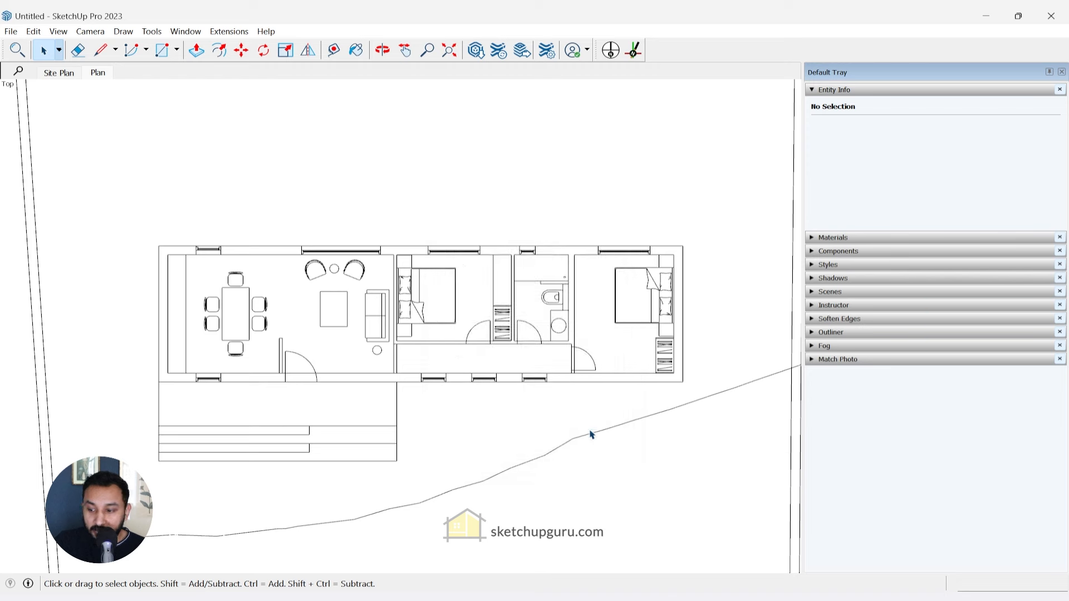
- Hide the ELECTRIC, furniture, stair level, toilet, wall, win and window tags, leaving only Untagged geometry displayed
drag(778, 140, 738, 119)
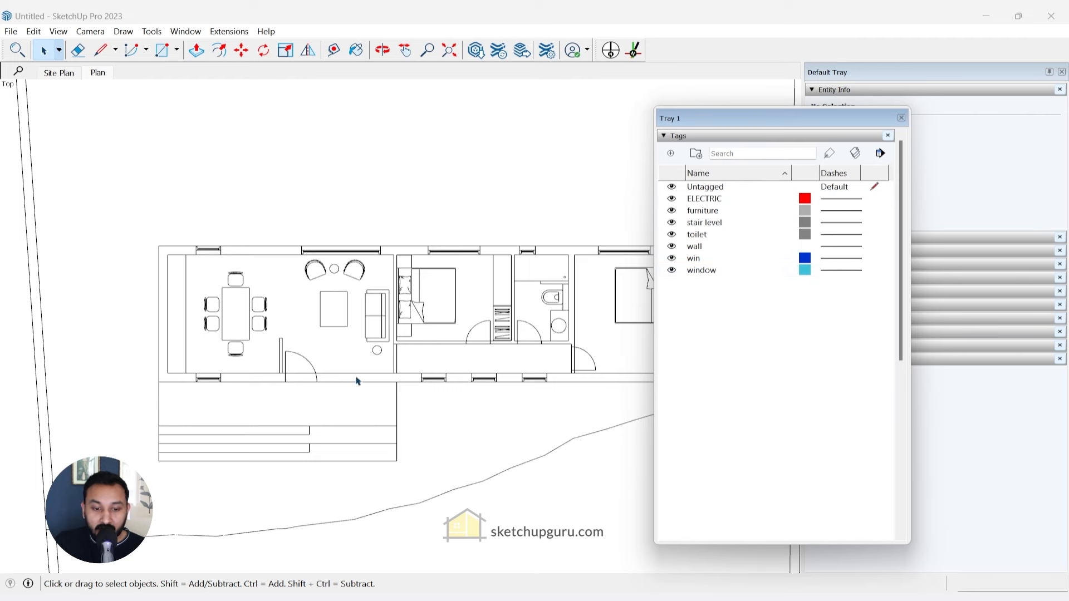
scroll(452, 288, down, 5)
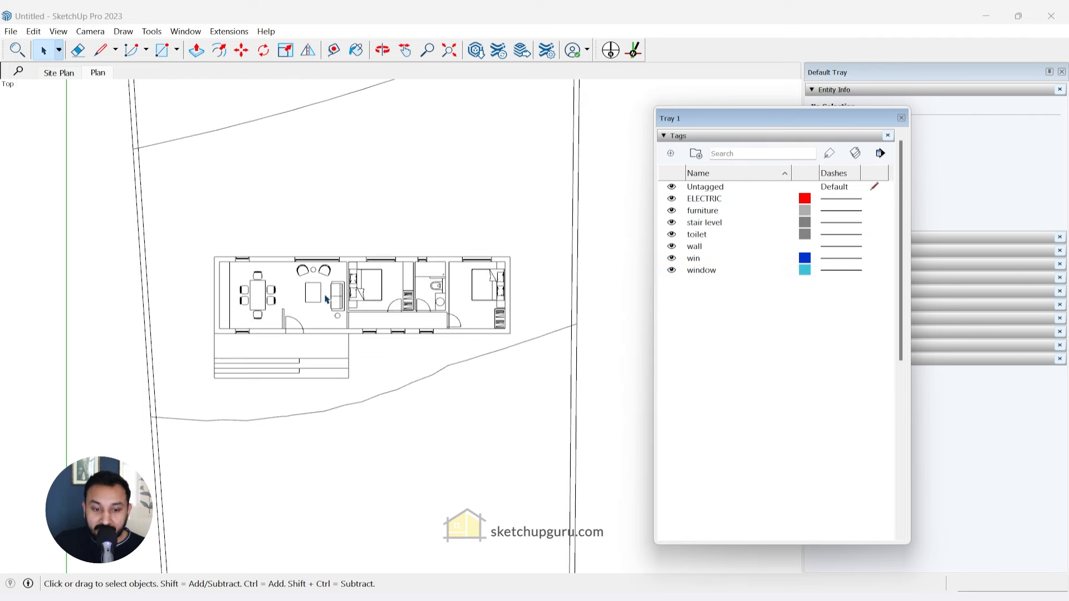
scroll(452, 288, down, 2)
scroll(191, 286, up, 6)
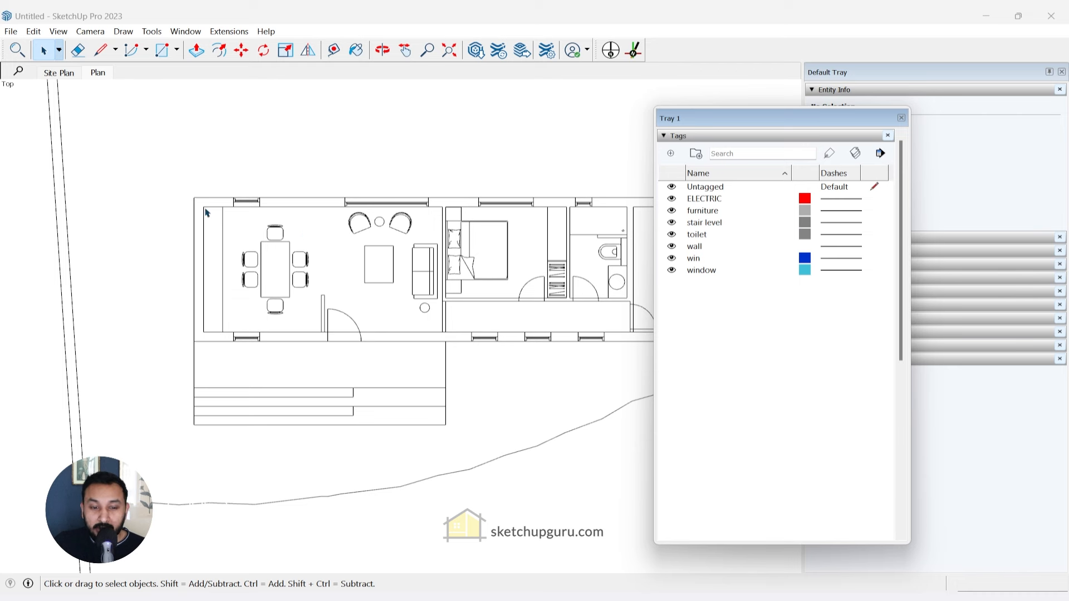
click(671, 199)
click(671, 210)
click(672, 223)
click(672, 234)
click(672, 246)
click(672, 259)
click(672, 270)
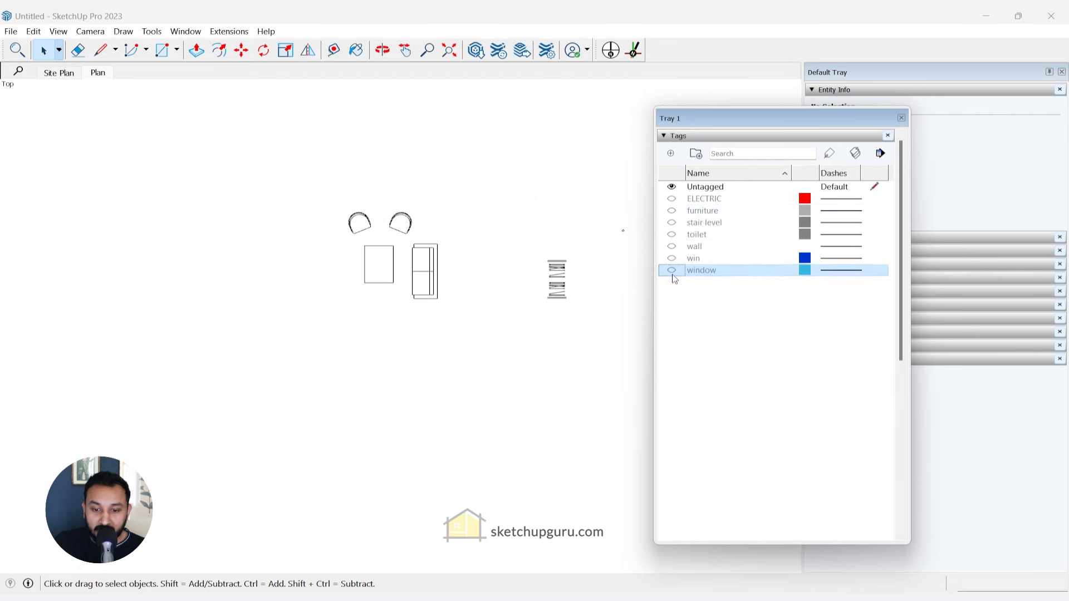
- Select the imported plan component, uncover its entity info to check its tag, and open the component for editing
click(695, 246)
scroll(393, 247, down, 6)
click(394, 246)
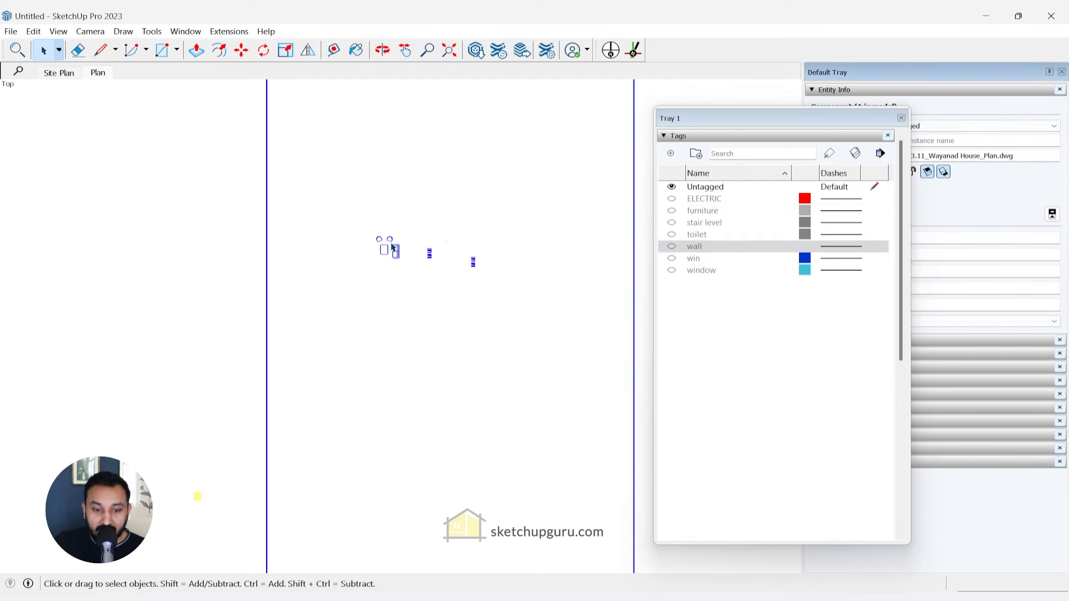
scroll(396, 249, up, 2)
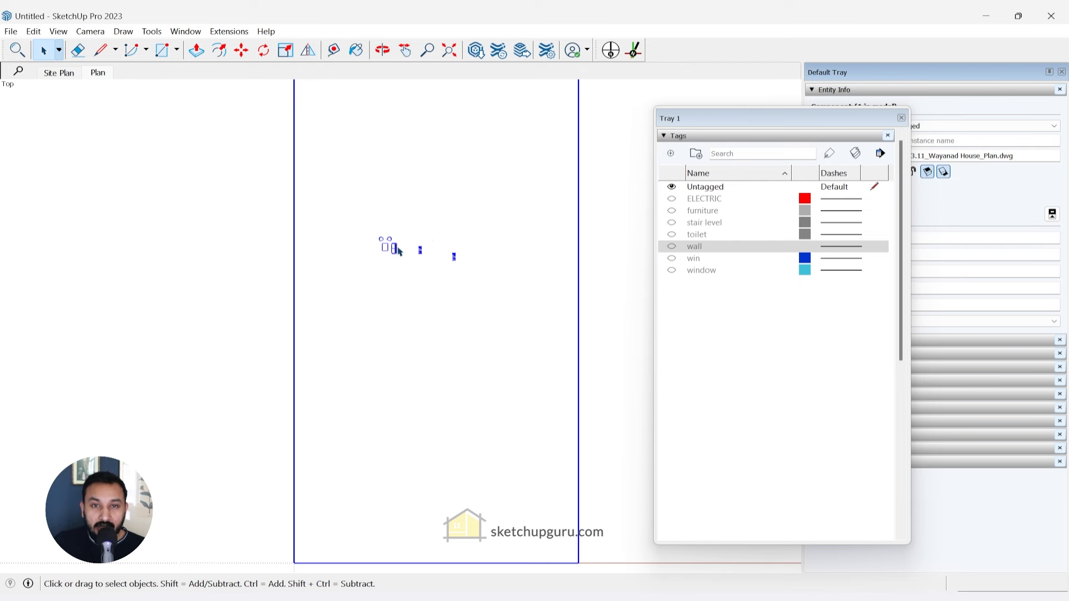
scroll(394, 248, up, 2)
scroll(394, 249, down, 1)
drag(706, 126, 702, 262)
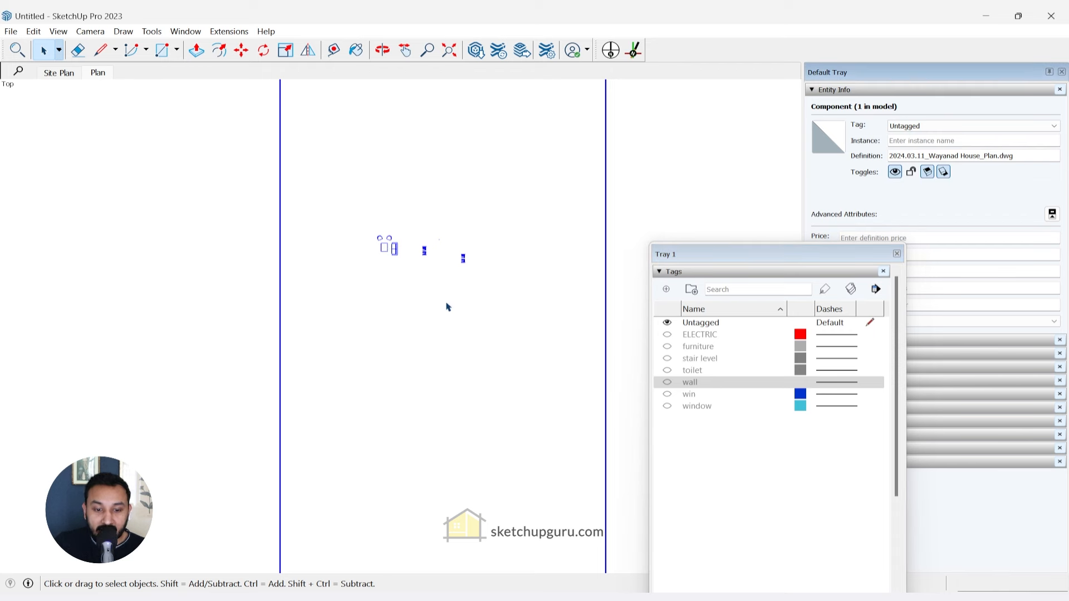
key(Return)
key(Return)
scroll(419, 230, up, 2)
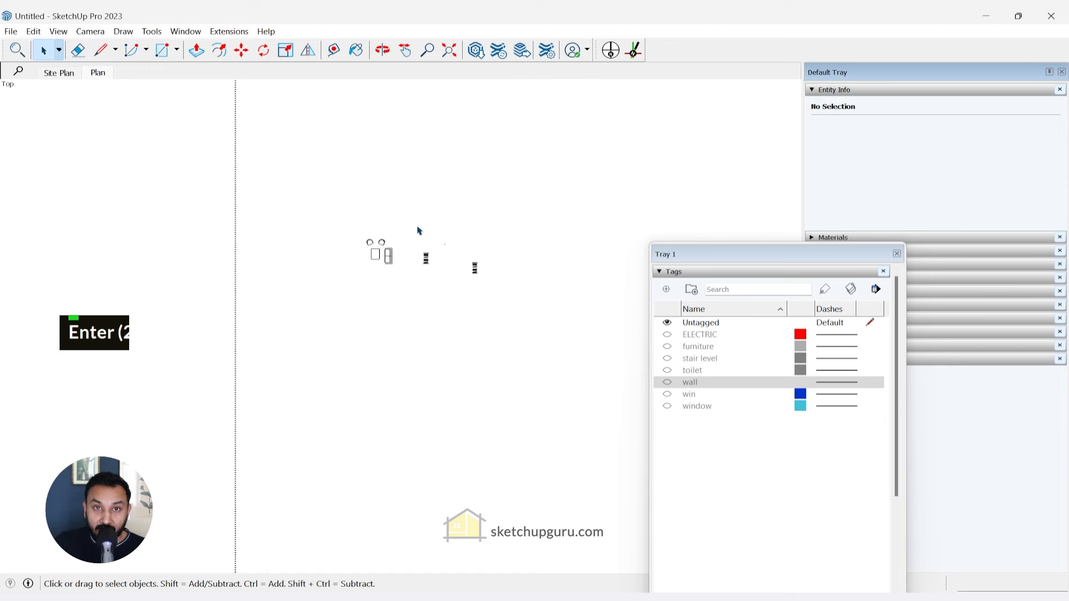
- Select all the displayed untagged chairs, table, sofa and wardrobe symbols and assign them to the furniture tag
drag(304, 172, 571, 346)
drag(736, 263, 723, 178)
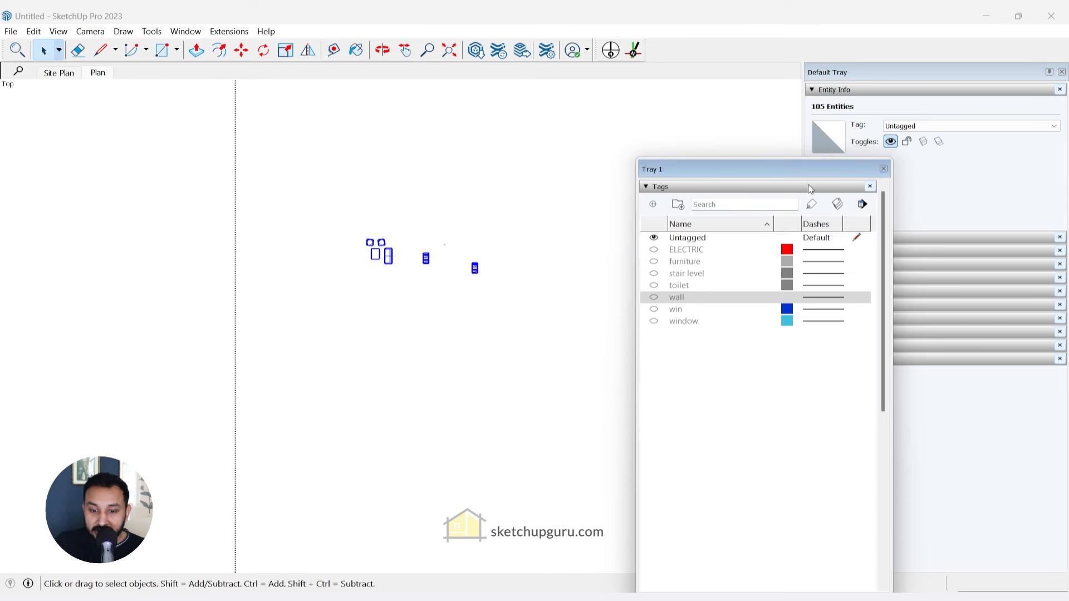
click(929, 126)
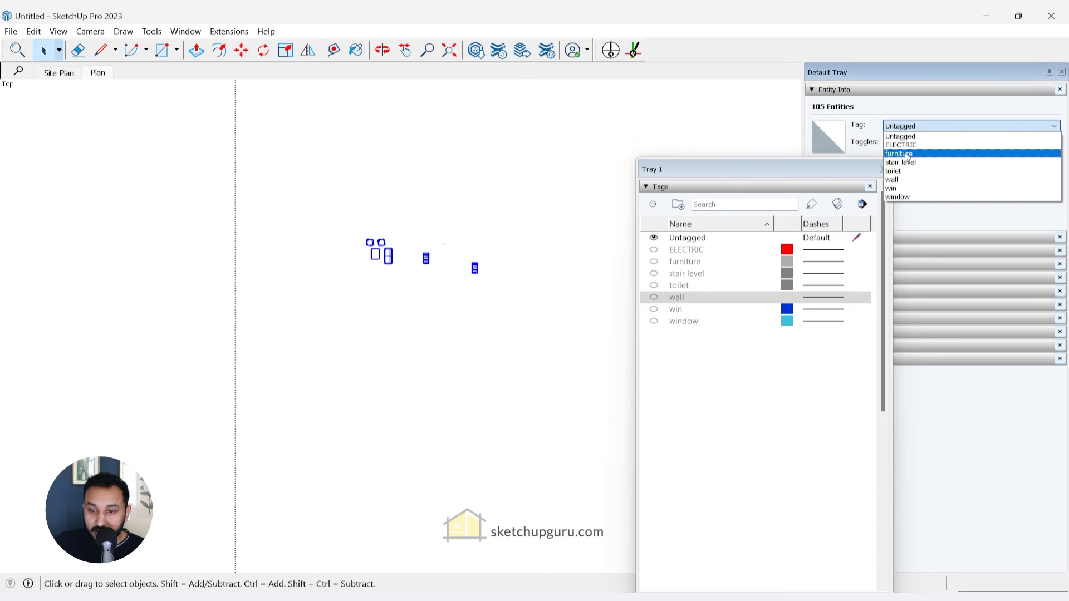
click(908, 155)
click(545, 296)
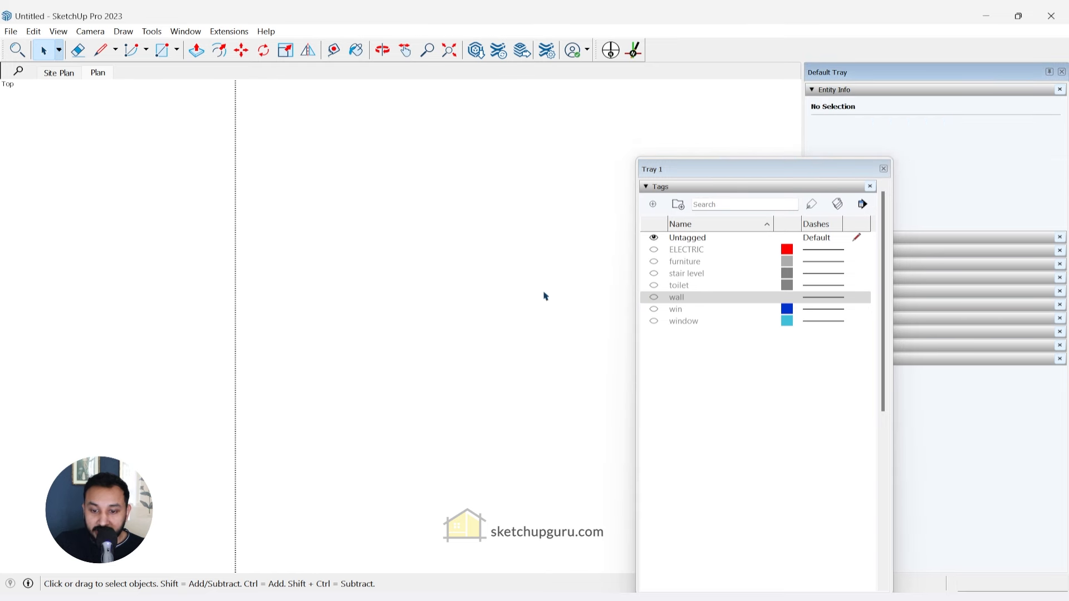
- Display the wall tag and then the furniture tag to check the geometry on each
click(654, 298)
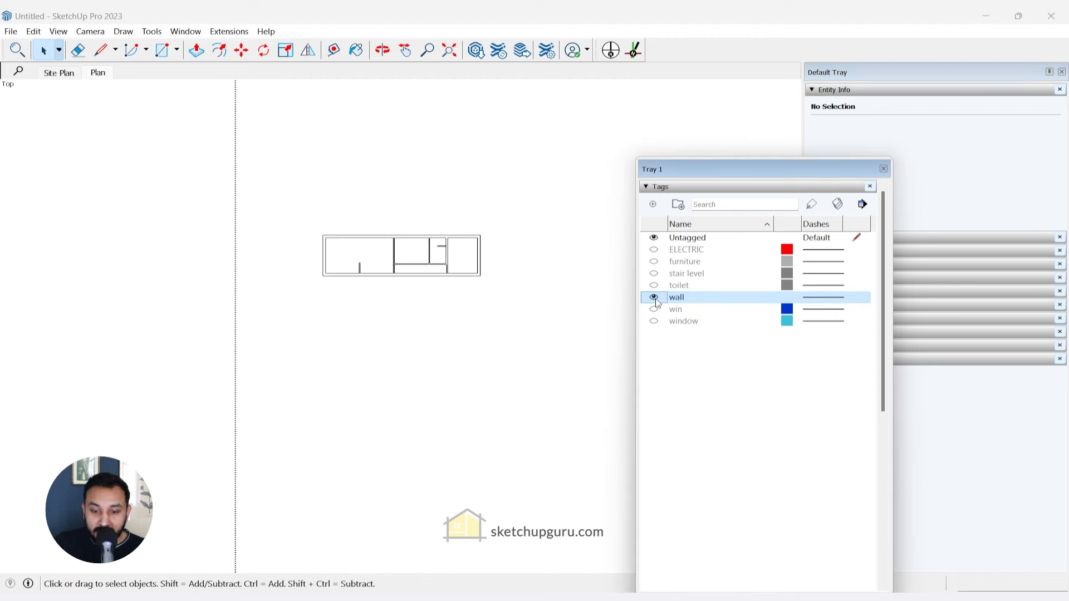
scroll(378, 244, up, 5)
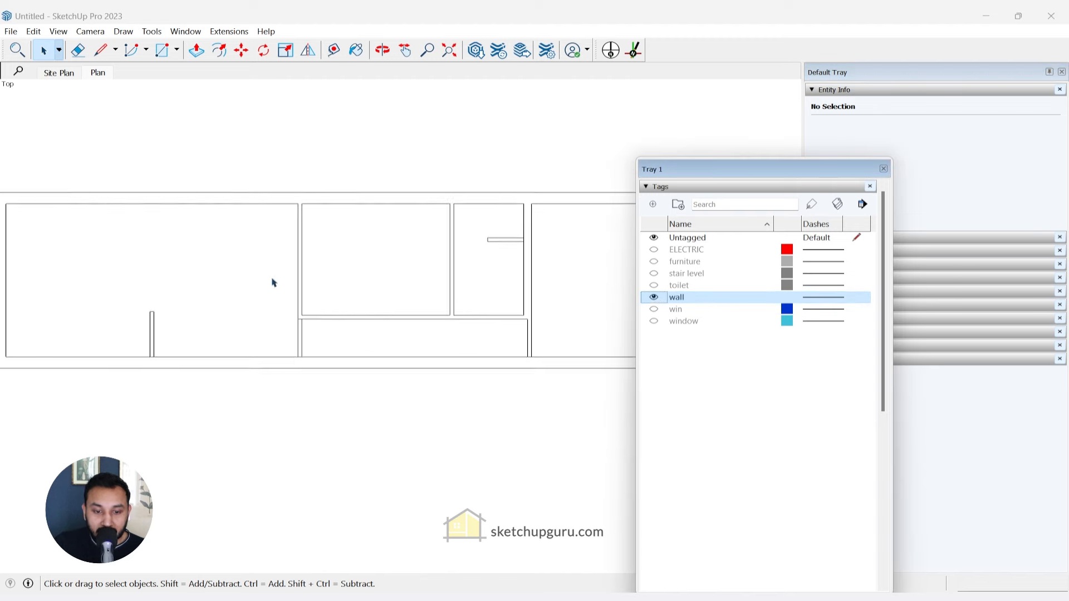
scroll(485, 278, down, 6)
scroll(434, 295, up, 3)
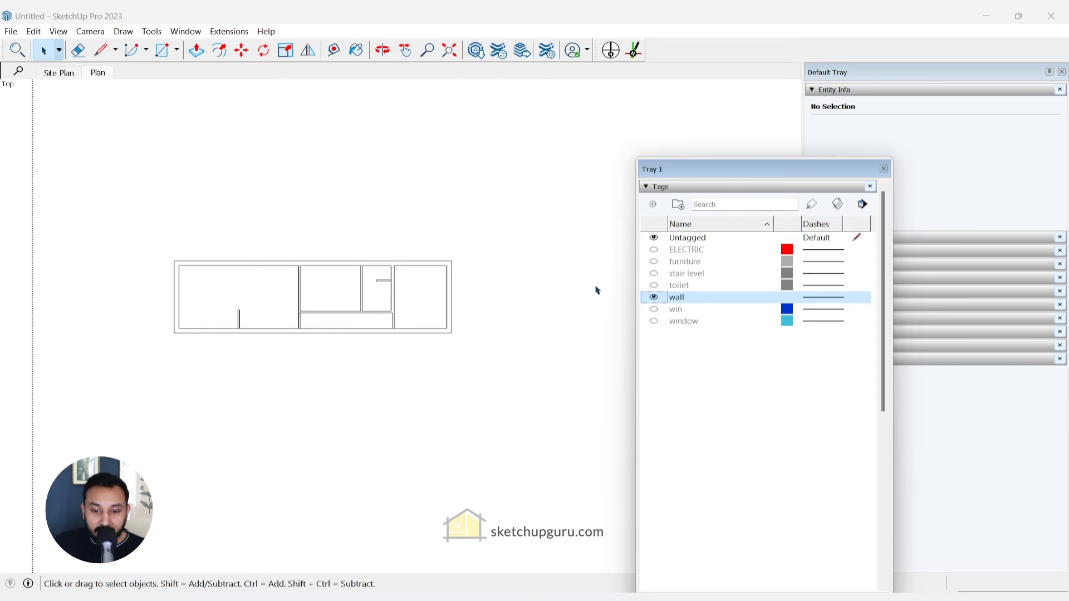
click(655, 263)
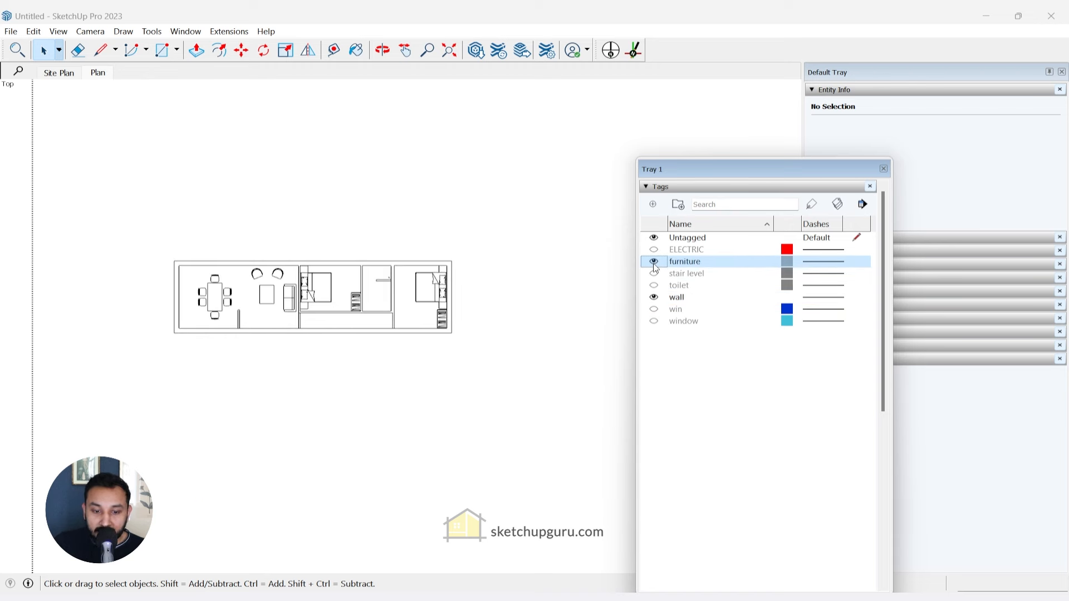
scroll(279, 326, up, 4)
scroll(336, 283, down, 2)
- Hide the wall and furniture tags and display only the ELECTRIC tag to examine the geometry it holds
click(655, 299)
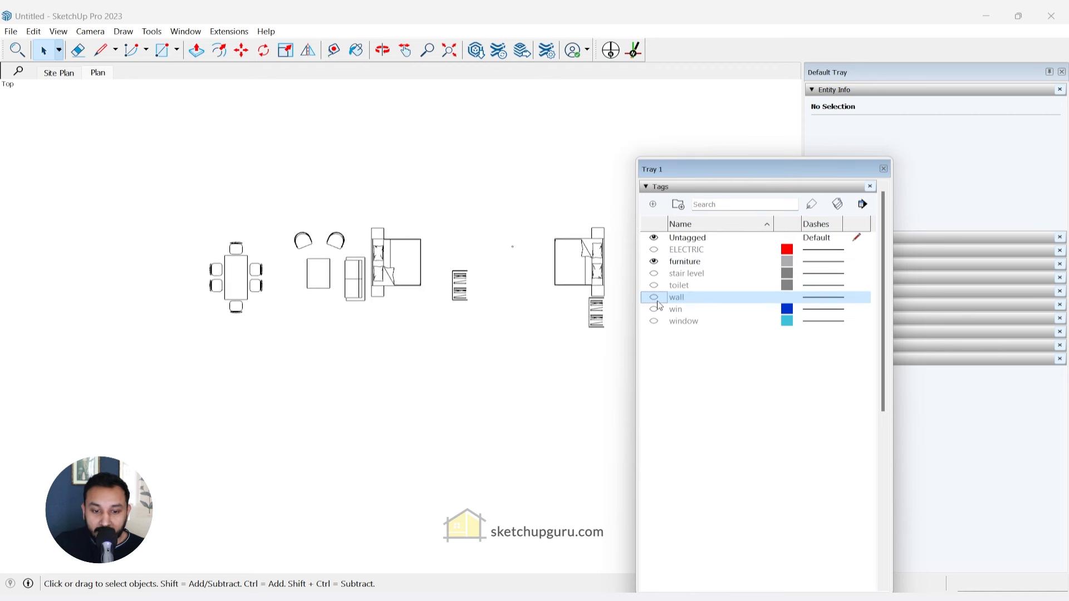
click(658, 252)
click(653, 250)
click(654, 262)
click(683, 253)
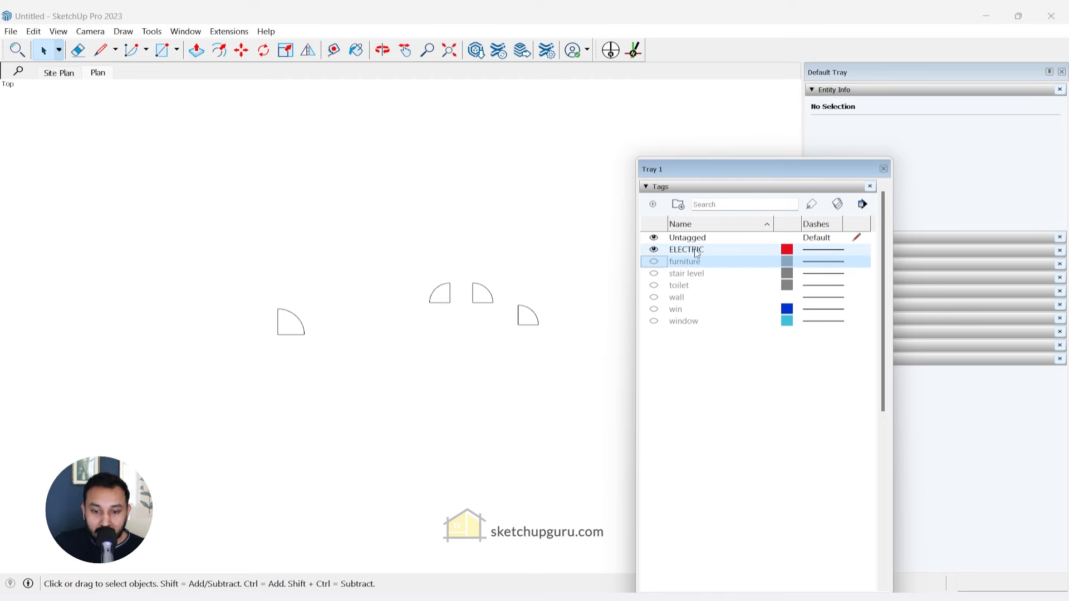
click(682, 255)
scroll(365, 342, down, 8)
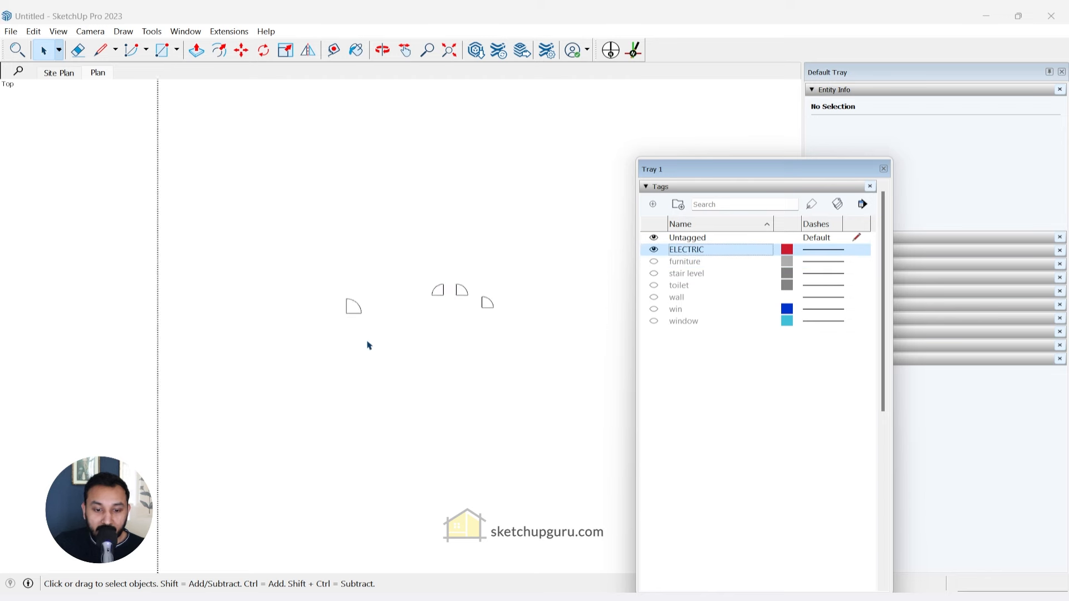
scroll(358, 310, up, 8)
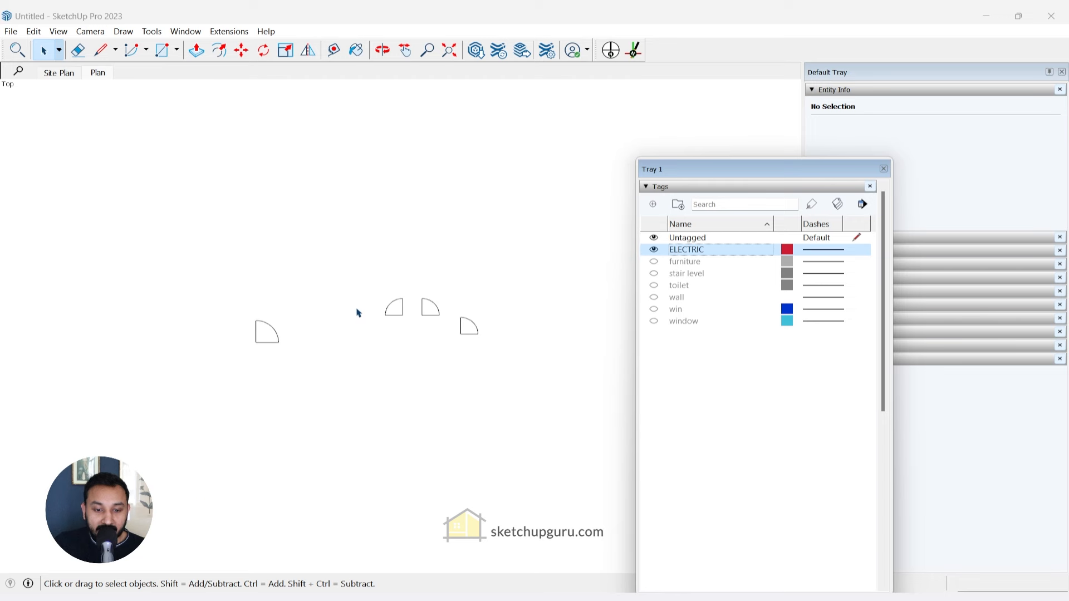
scroll(346, 303, down, 1)
- Rename the ELECTRIC tag as Doors and hide it
right_click(700, 252)
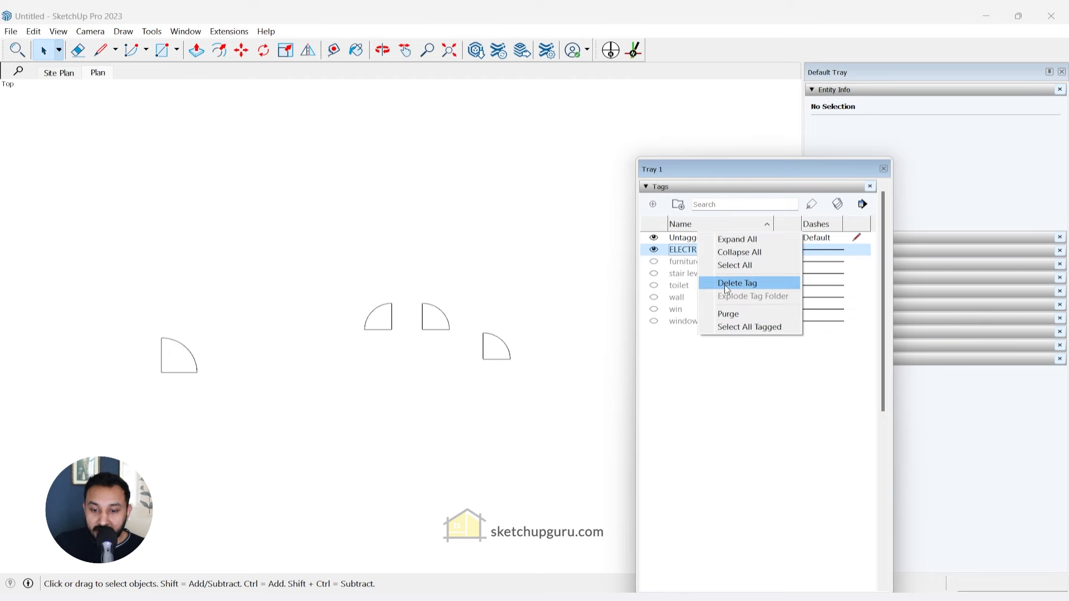
double_click(685, 253)
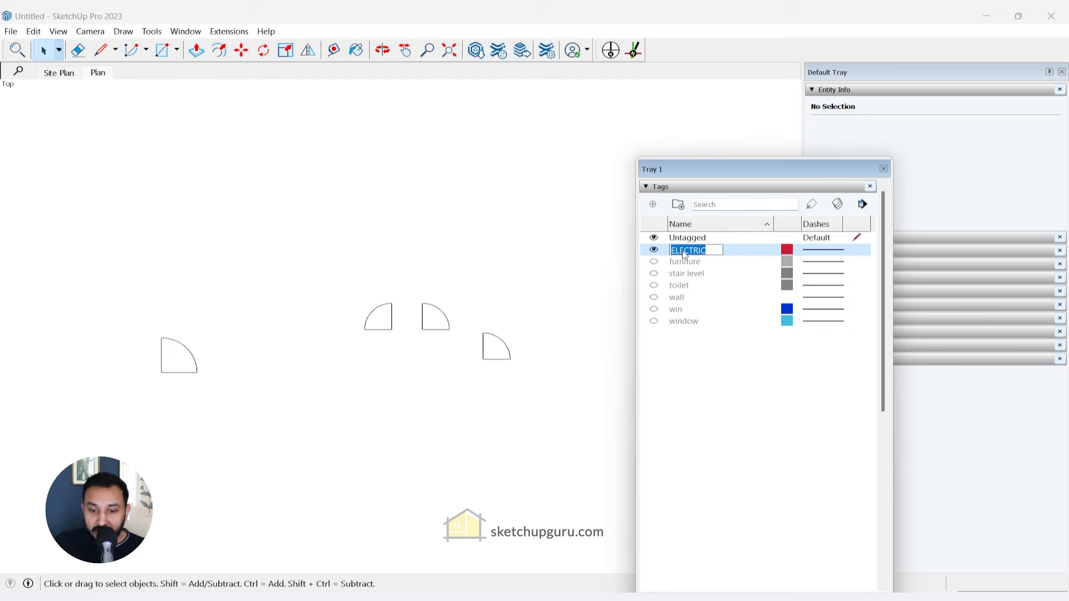
text(Doors)
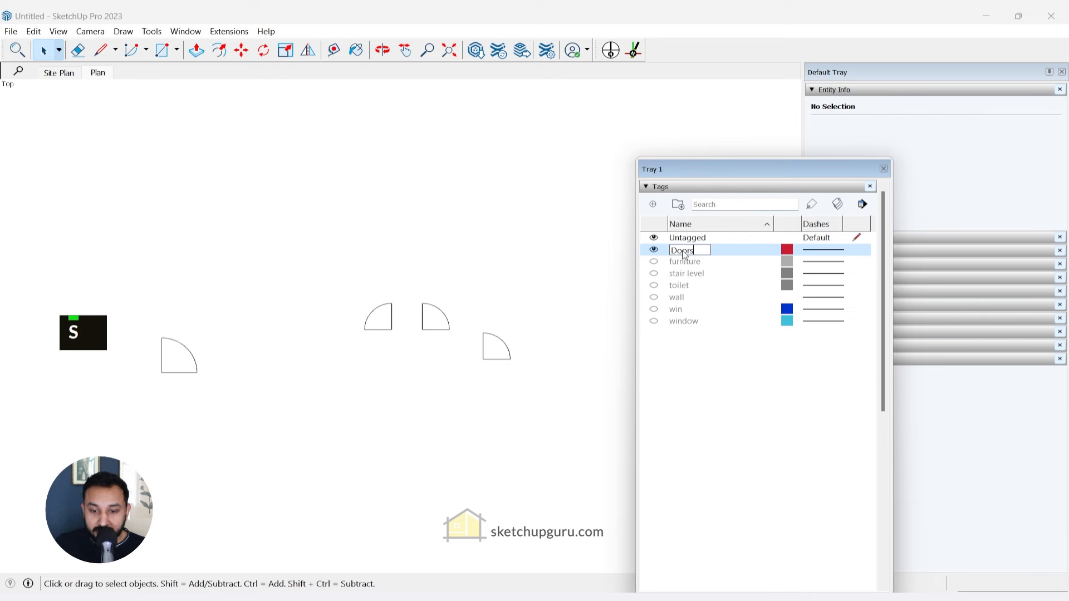
key(Return)
click(654, 249)
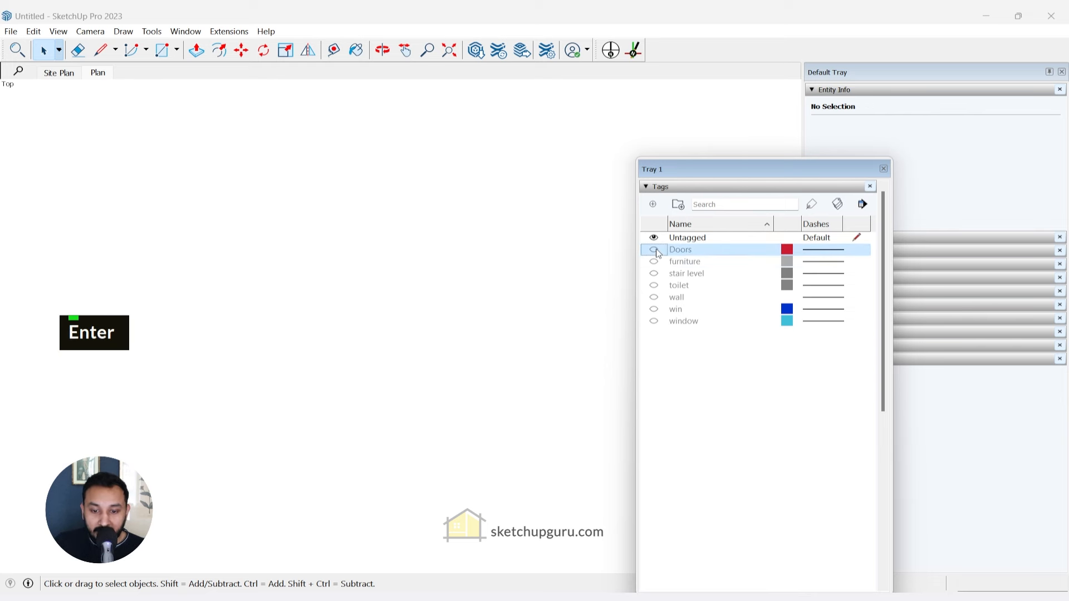
- Display the stair level tag and check which tag the site boundary, the stairs and the loose vertical line carry
click(654, 273)
scroll(401, 309, down, 5)
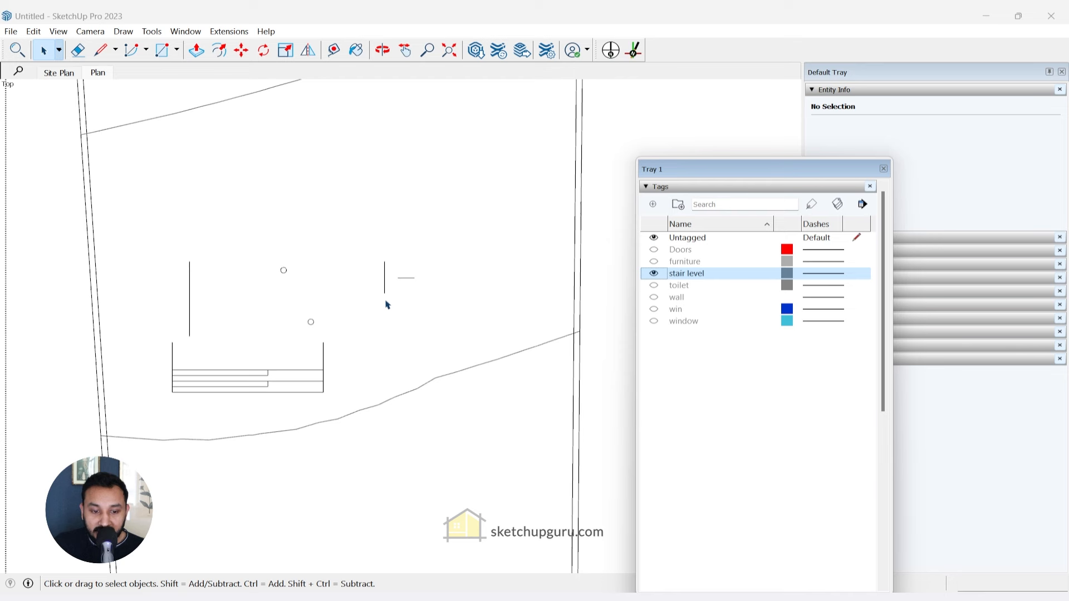
click(478, 238)
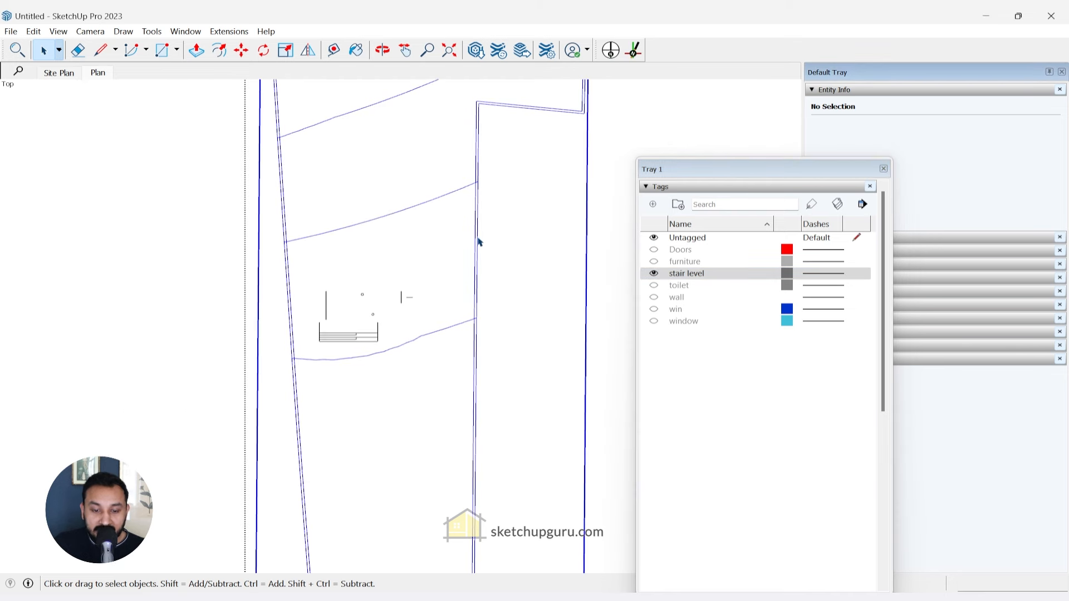
click(344, 343)
click(340, 334)
click(325, 297)
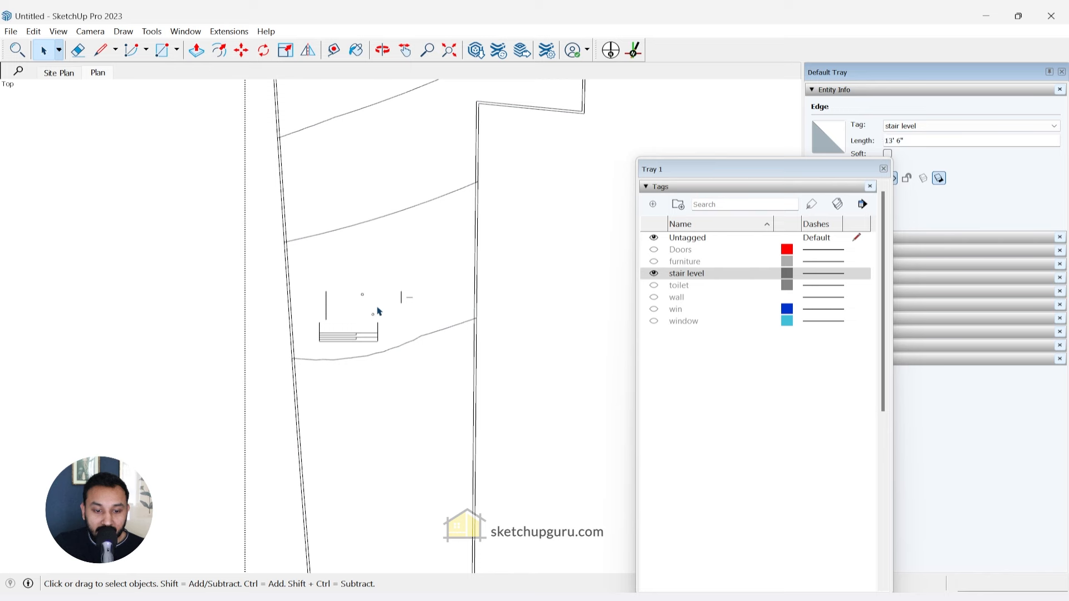
scroll(402, 283, up, 2)
- Select the site boundary component and create a new tag named Site
click(513, 251)
click(505, 244)
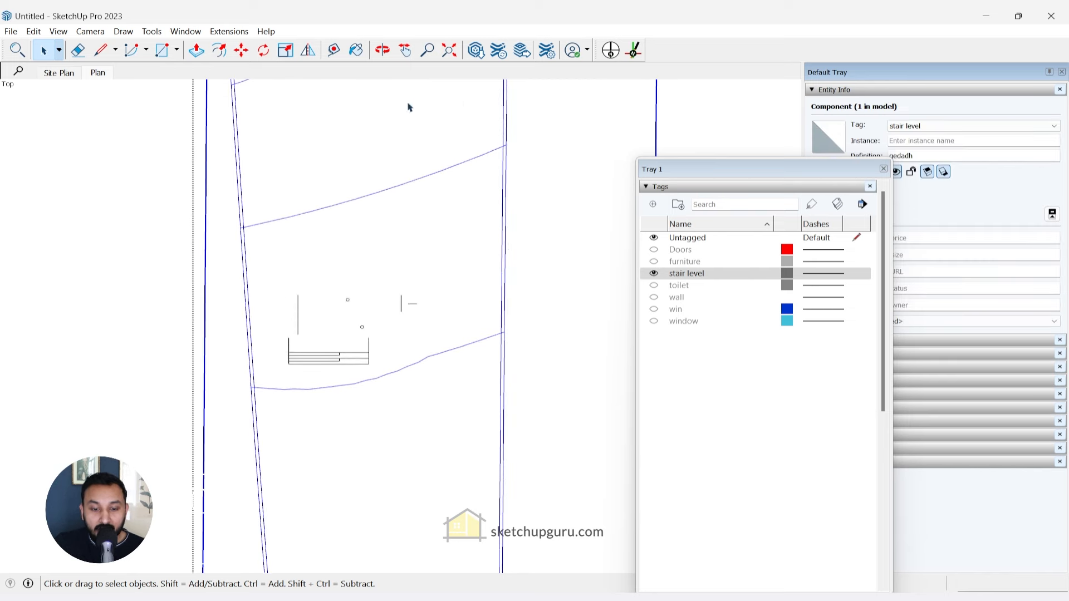
click(654, 205)
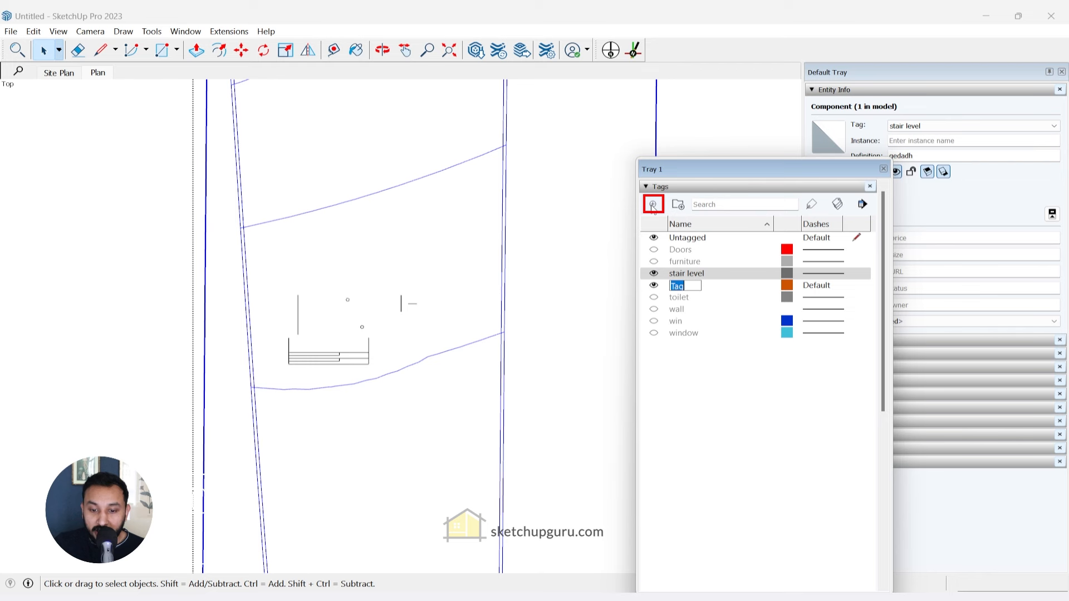
text(Site)
key(Return)
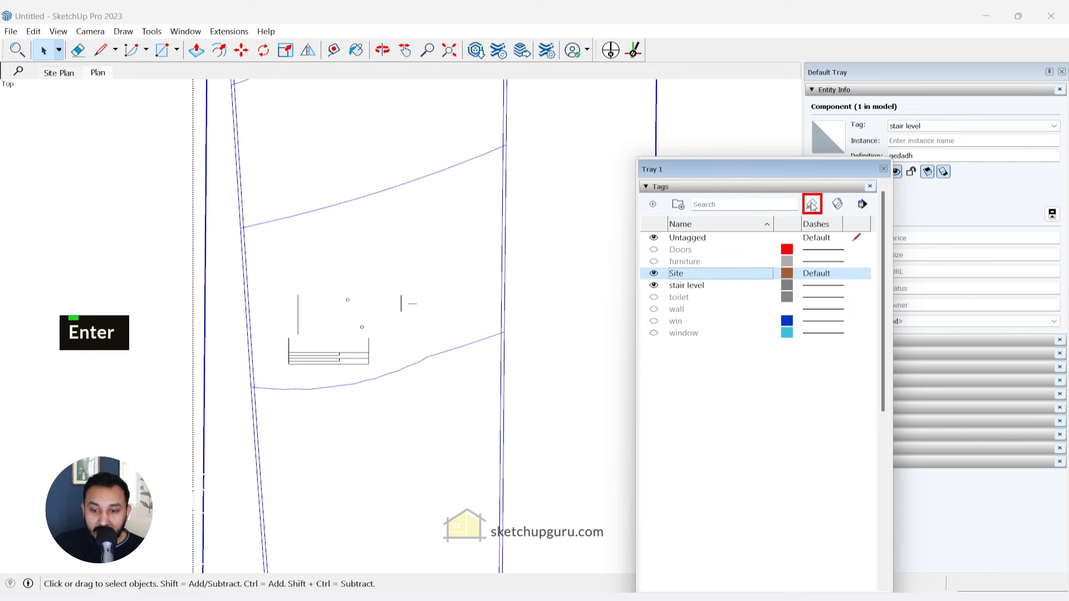
click(813, 205)
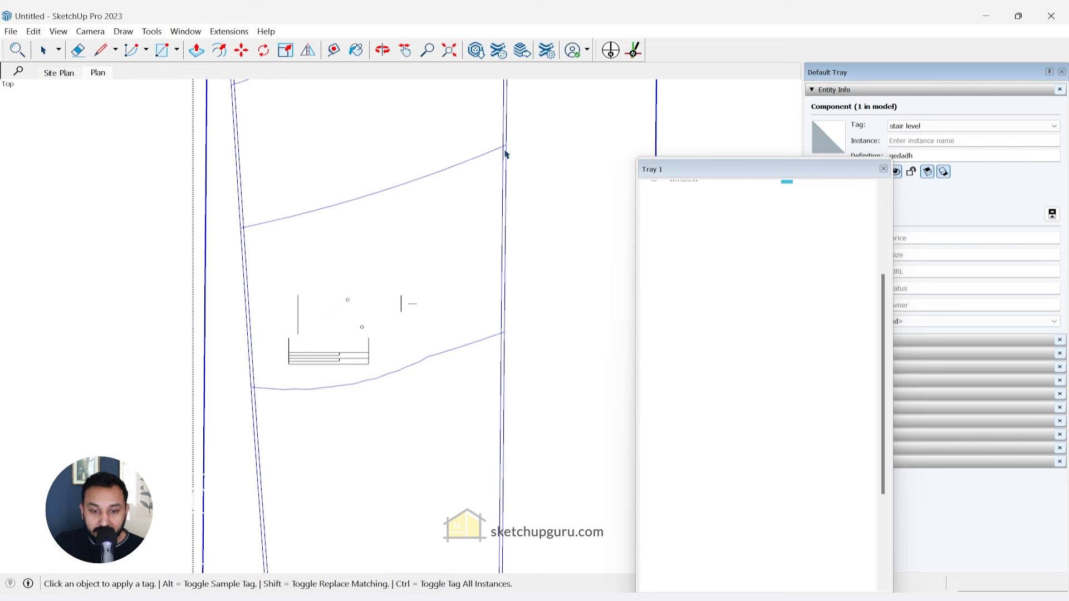
key(space)
click(689, 170)
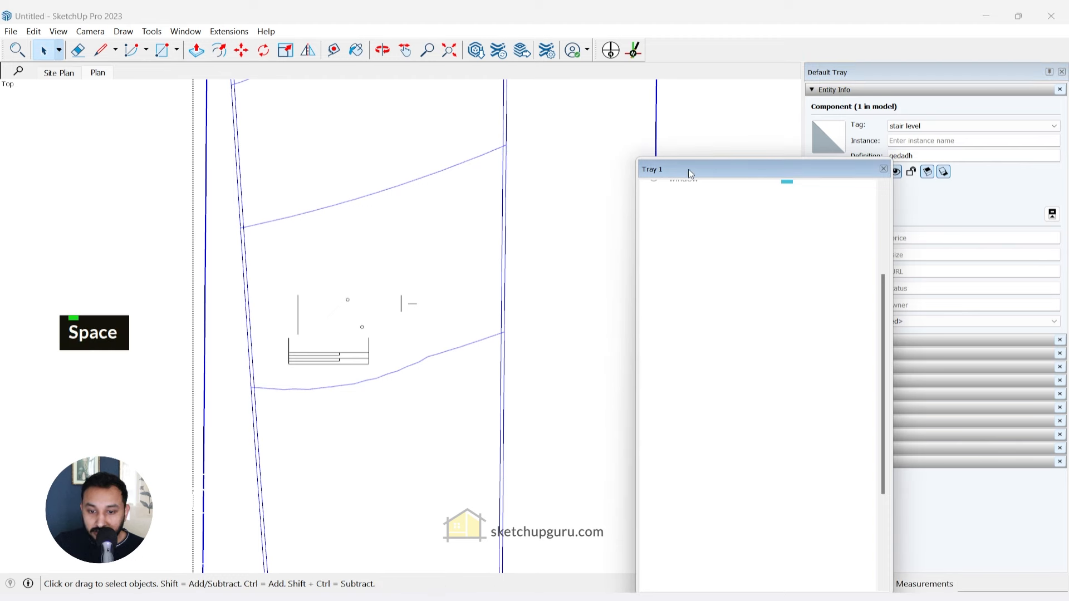
scroll(748, 270, up, 3)
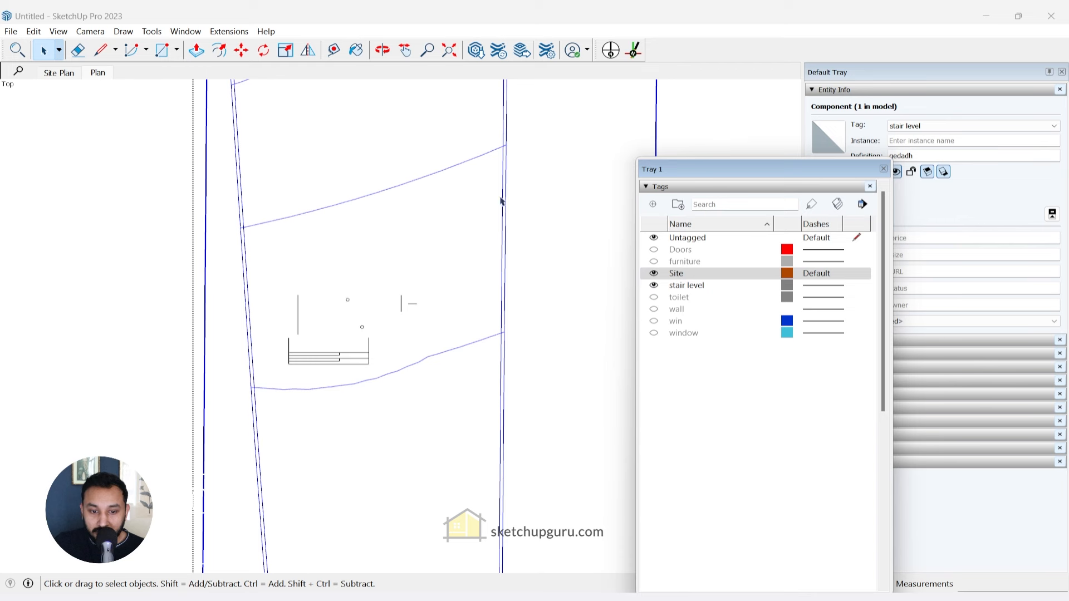
click(500, 176)
click(504, 175)
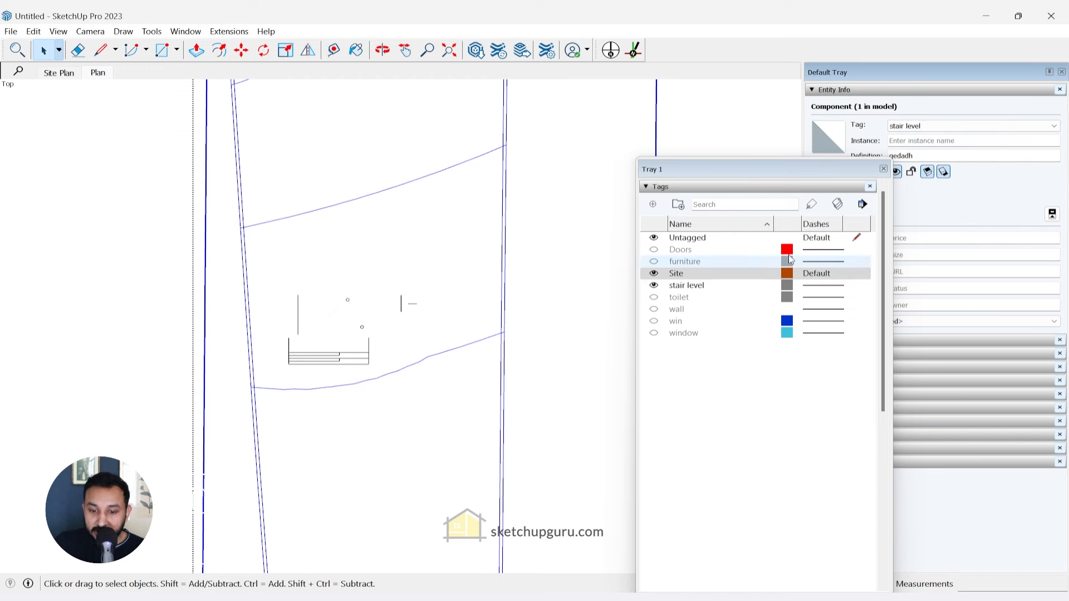
- Apply the Site tag to the site boundary component with the Tag tool and clear the selection
click(813, 204)
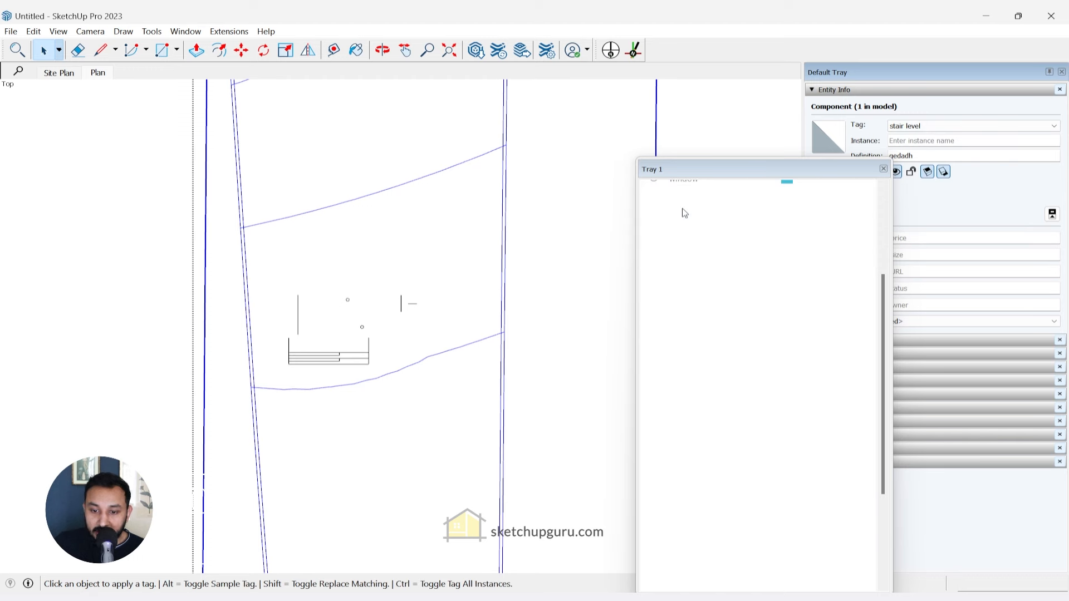
click(504, 145)
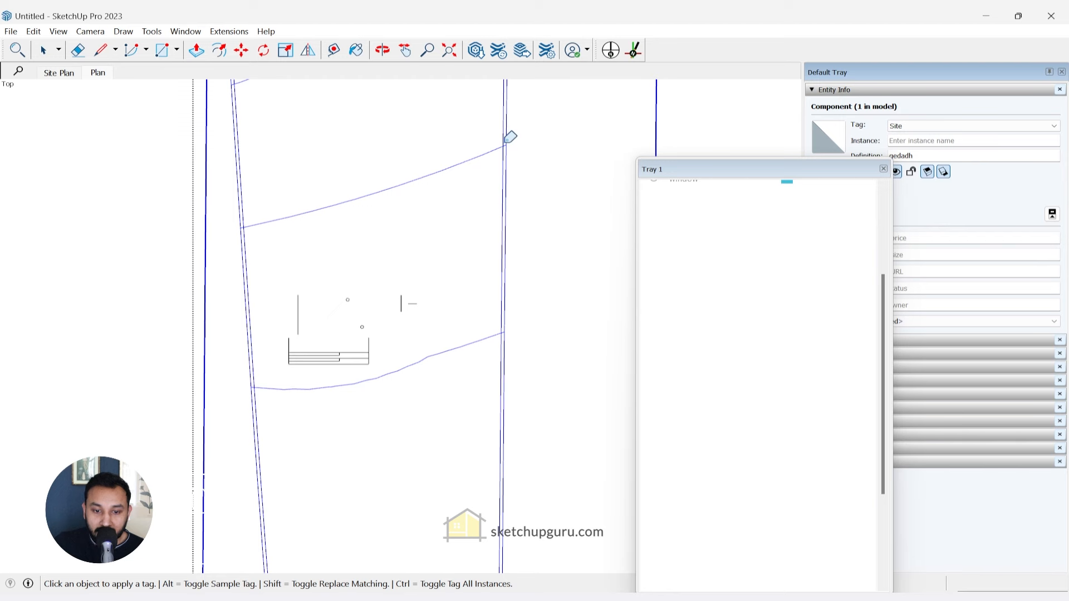
key(space)
key(space)
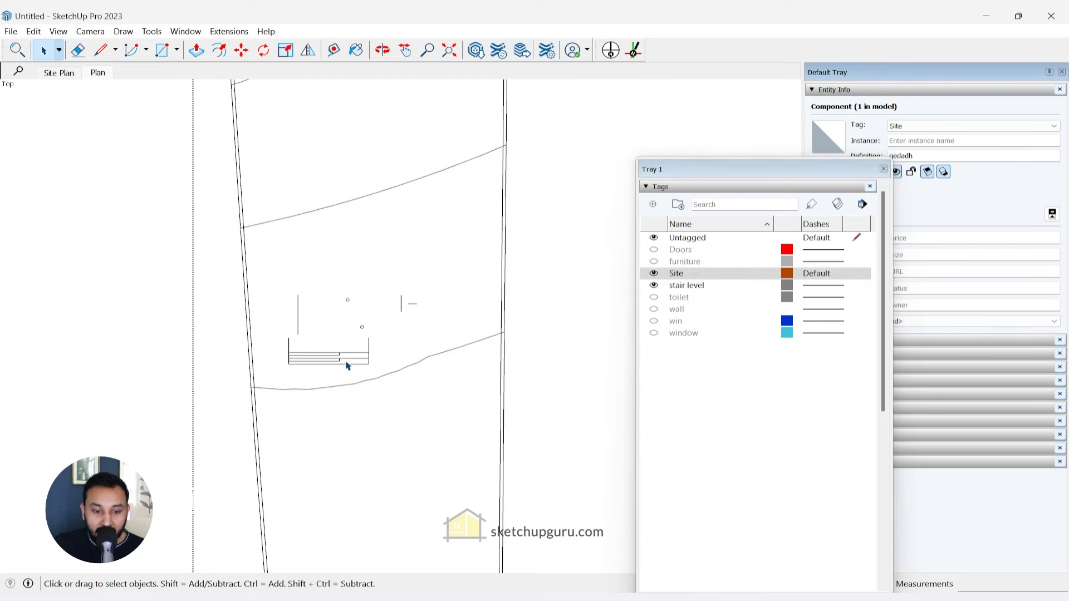
- Select the loose vertical lines, short horizontal line and two circles above the stairs and assign them to the furniture tag
drag(275, 276, 440, 405)
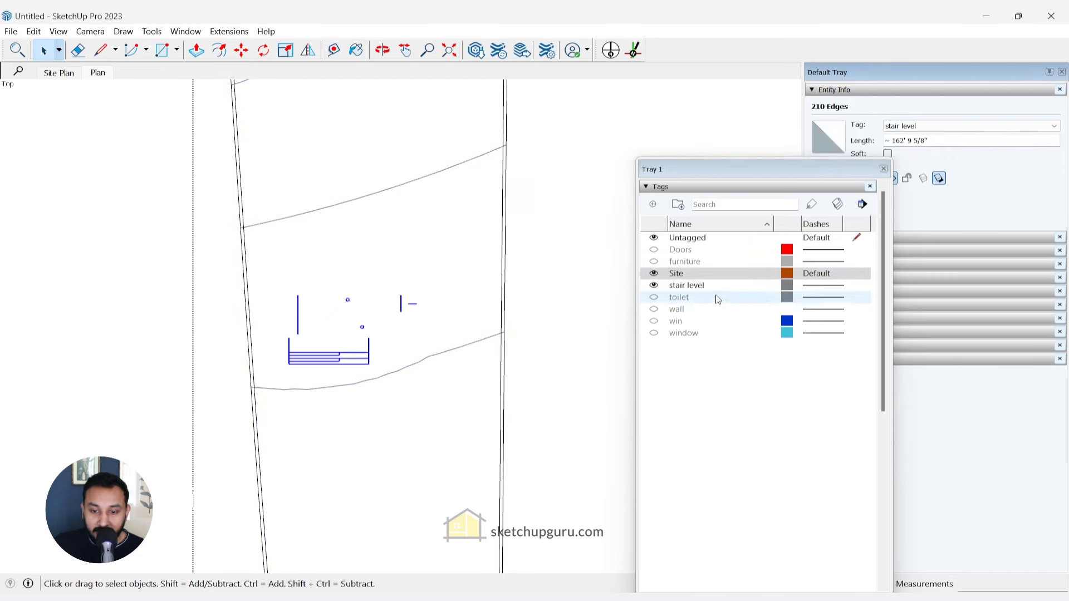
scroll(358, 346, up, 5)
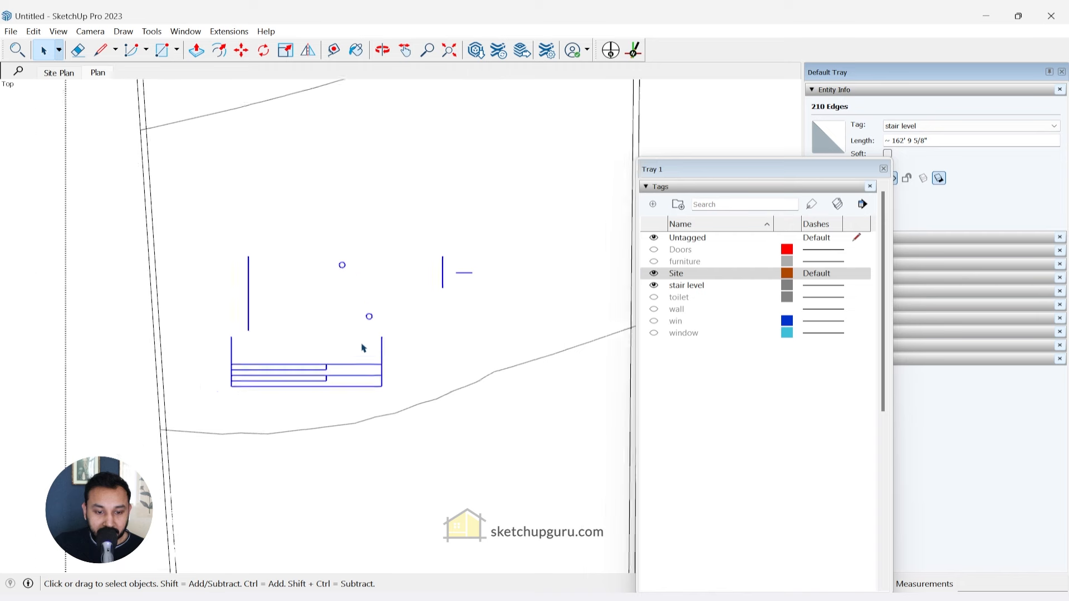
scroll(248, 288, down, 2)
click(243, 294)
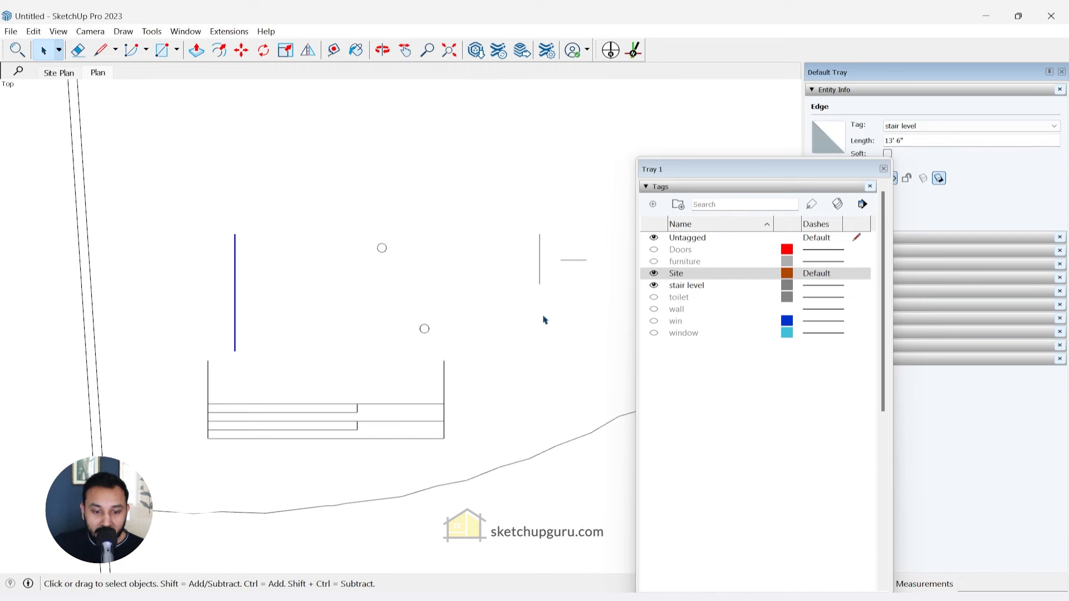
drag(580, 318, 196, 208)
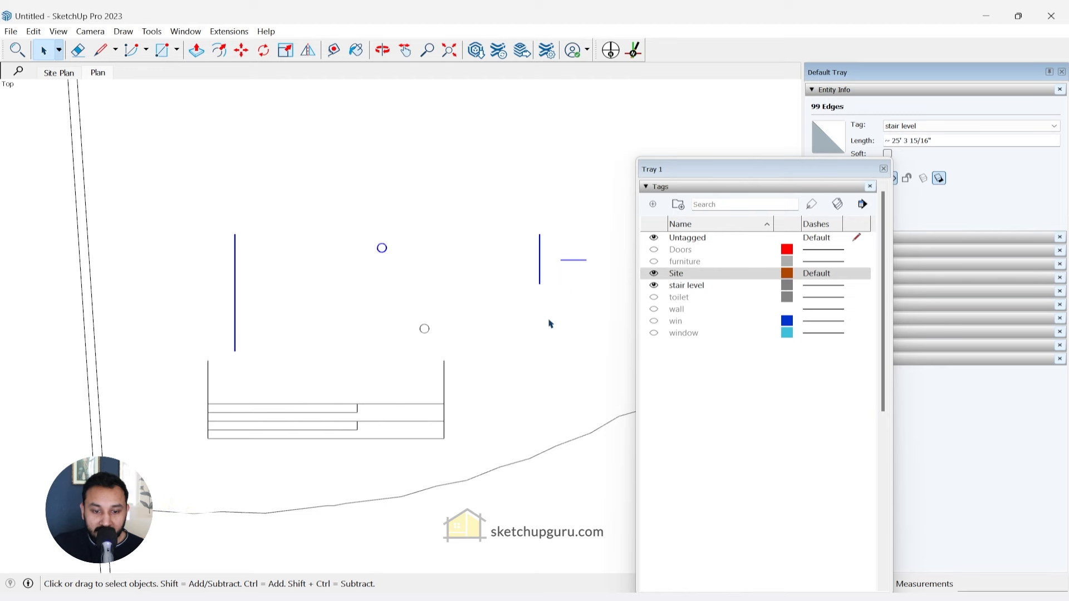
drag(553, 341, 230, 168)
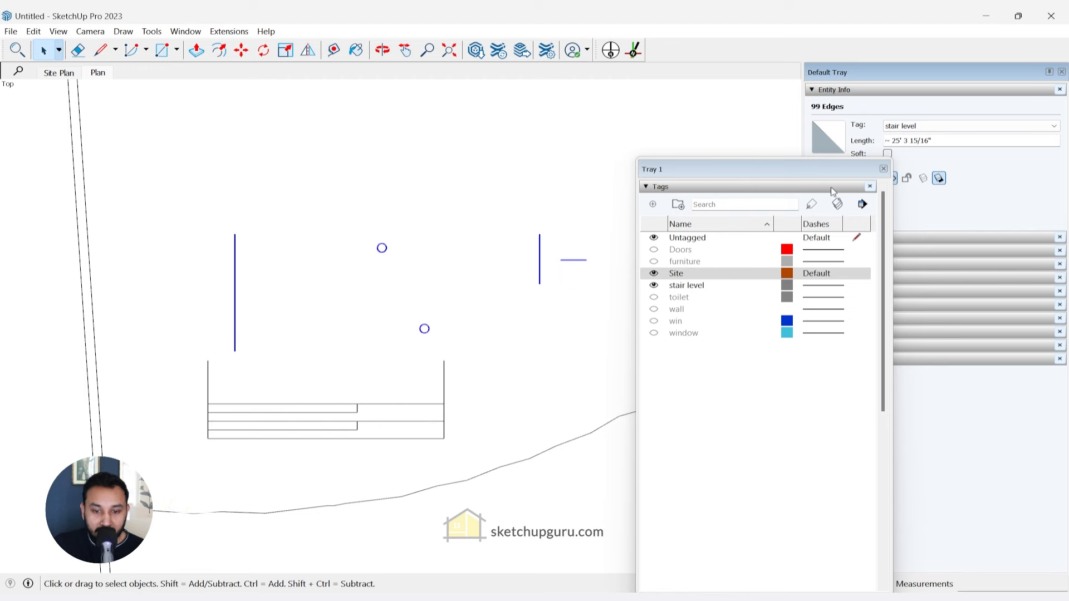
click(941, 129)
click(899, 155)
- Hide the Site and stair level tags, leaving only Untagged switched on
scroll(456, 315, down, 3)
scroll(459, 319, down, 2)
click(654, 273)
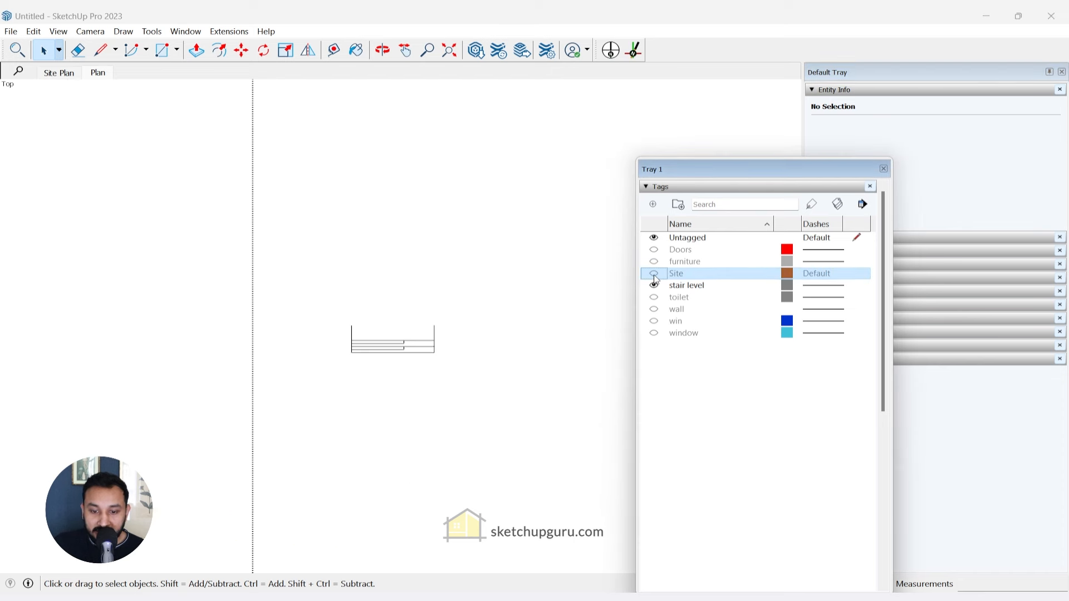
click(655, 287)
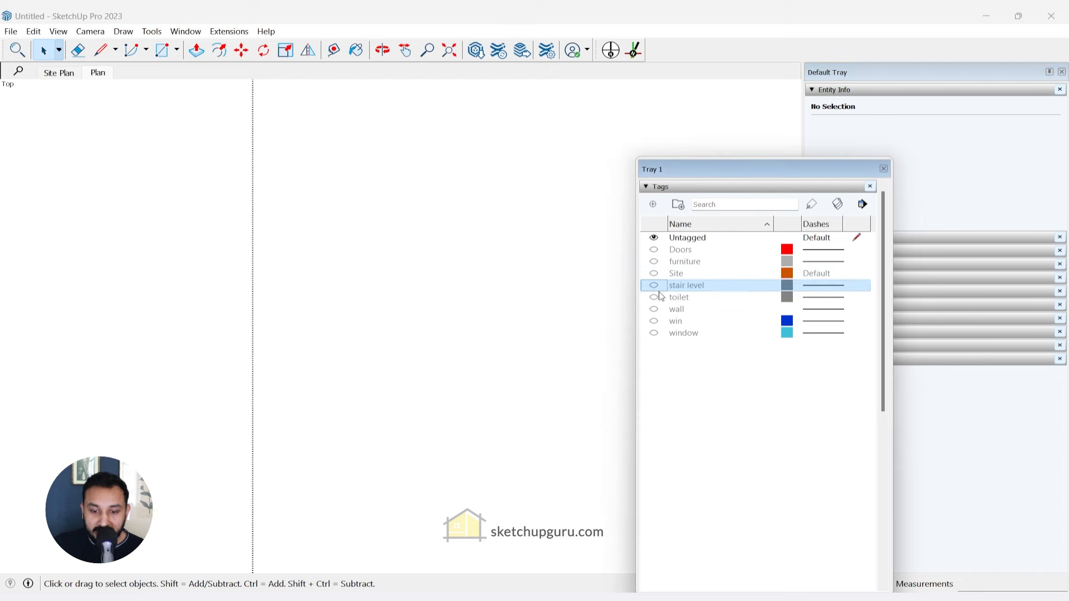
- Show the toilet tag's geometry for inspection and hide it again
click(656, 304)
click(655, 299)
scroll(495, 301, up, 5)
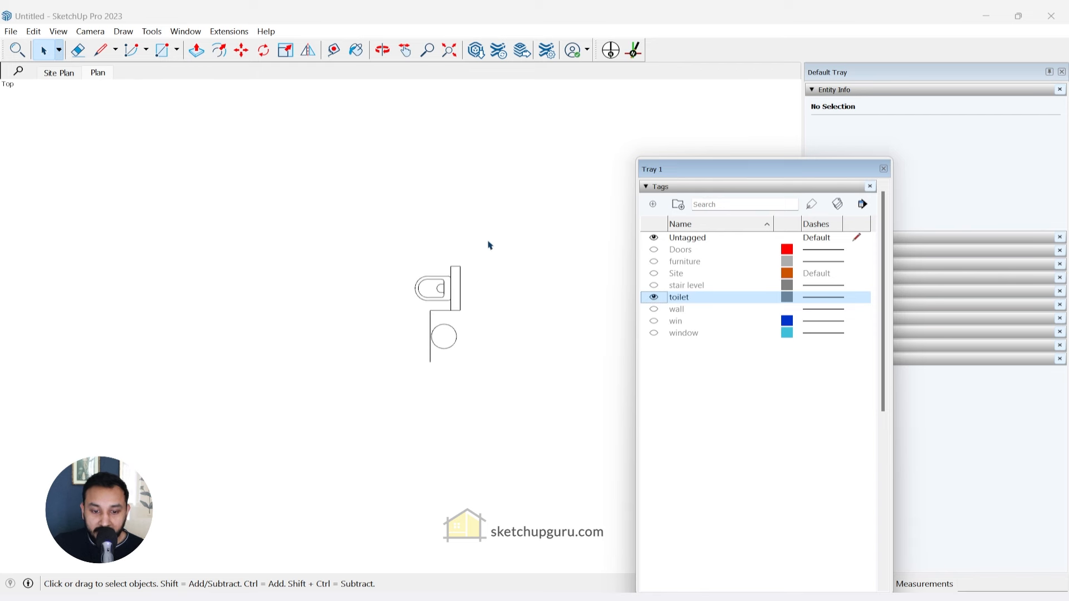
click(654, 298)
- Check the geometry on the win and window tags, leave window switched on, and delete the win tag
click(655, 321)
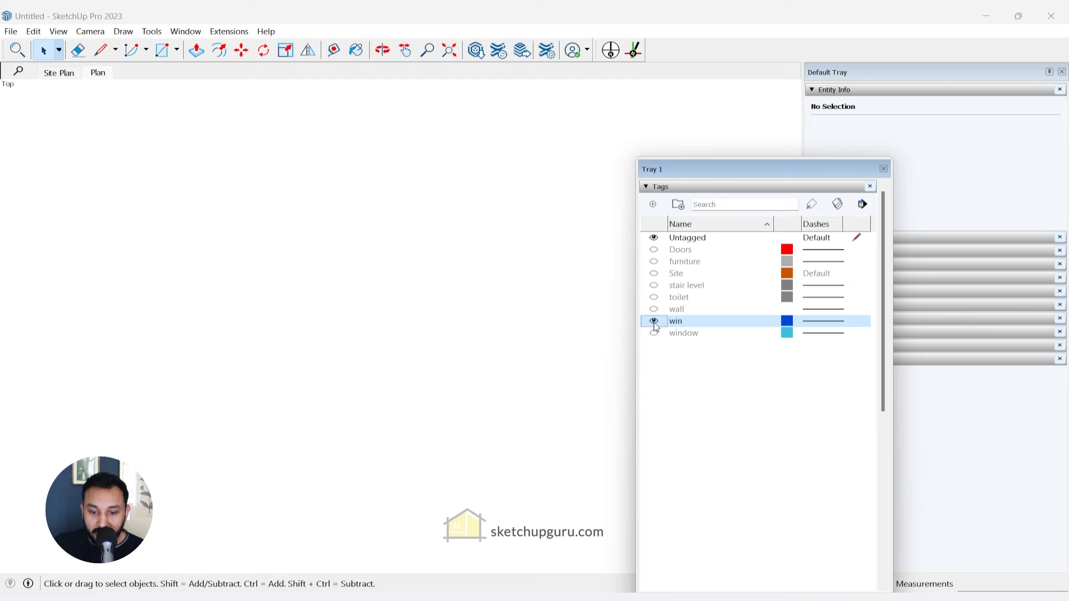
click(655, 321)
click(655, 332)
click(655, 322)
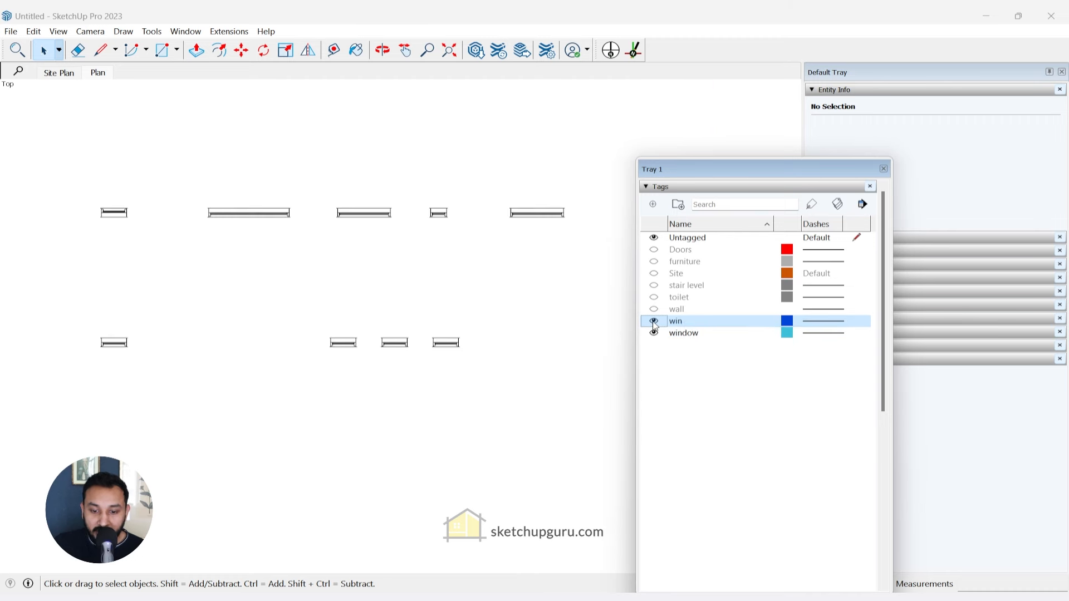
scroll(324, 346, down, 3)
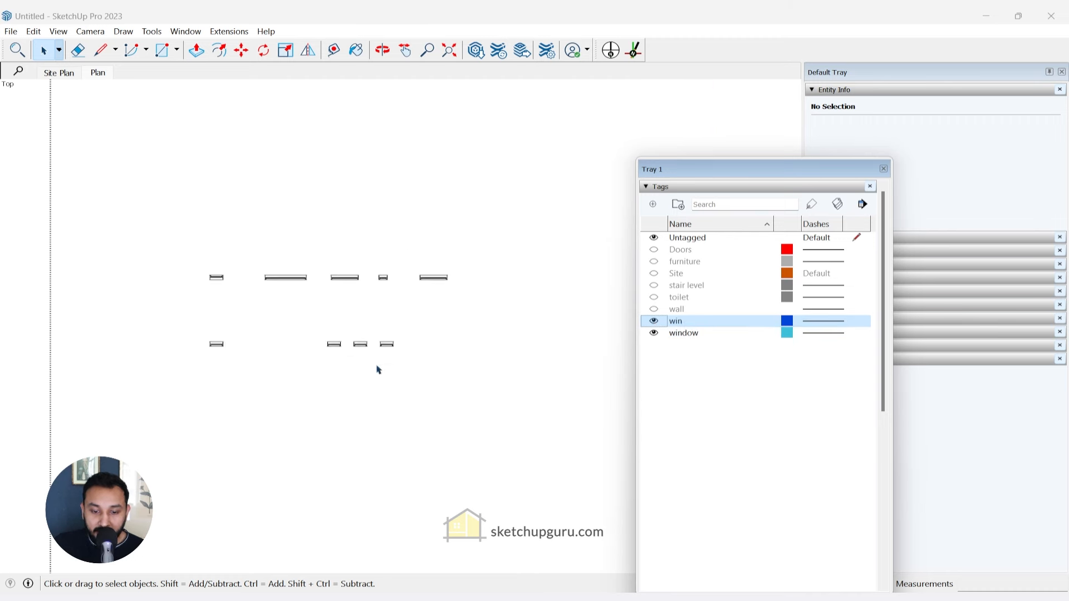
right_click(679, 325)
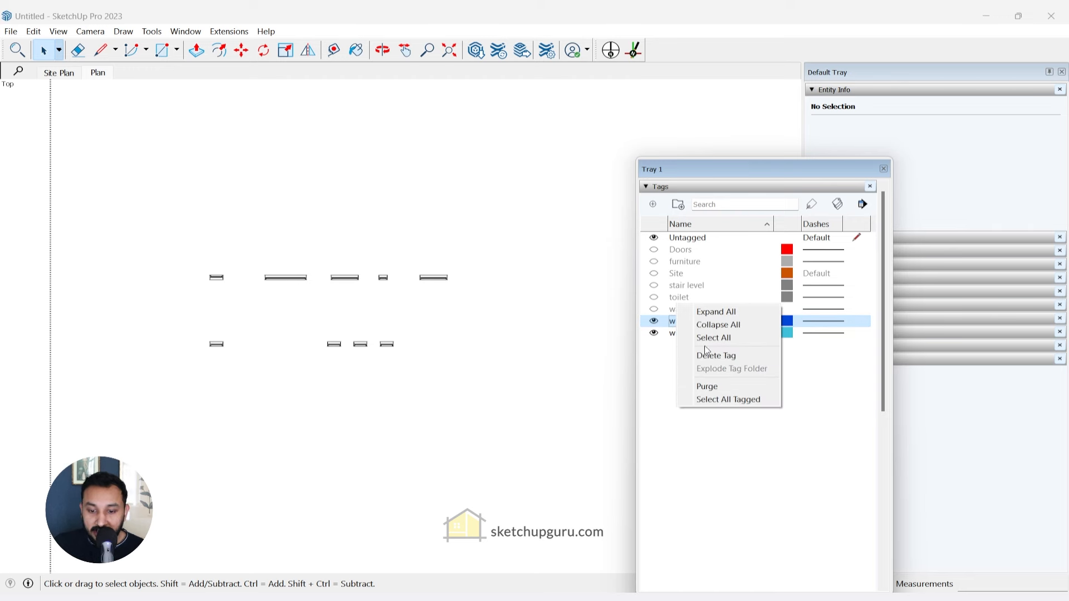
click(708, 355)
- Switch on the wall, toilet, stair level, Site, furniture and Doors tags
click(654, 309)
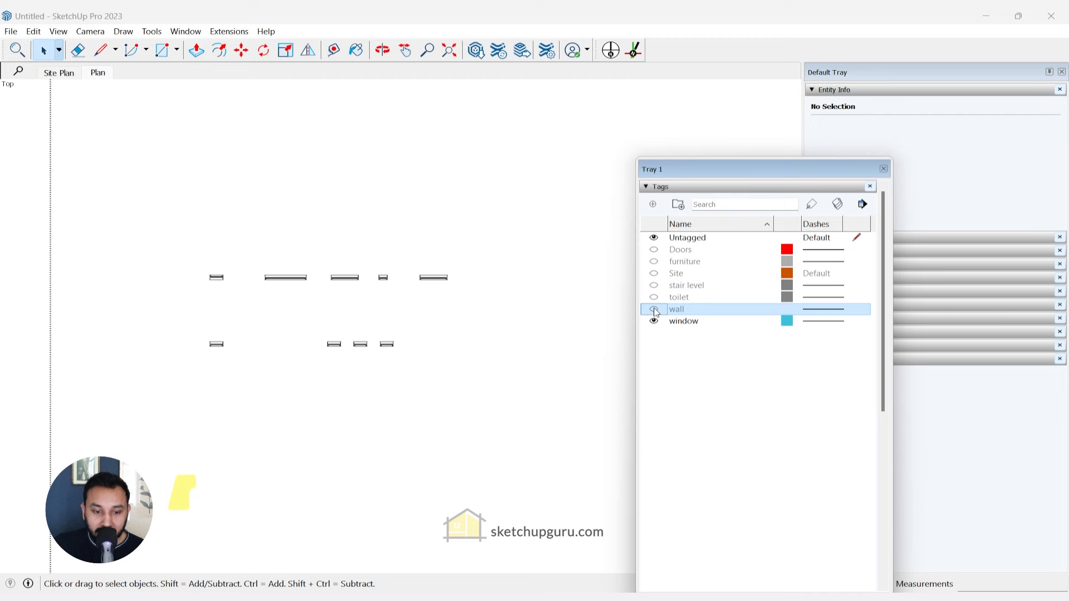
click(654, 297)
click(656, 285)
click(654, 273)
click(655, 262)
click(655, 250)
scroll(329, 233, down, 3)
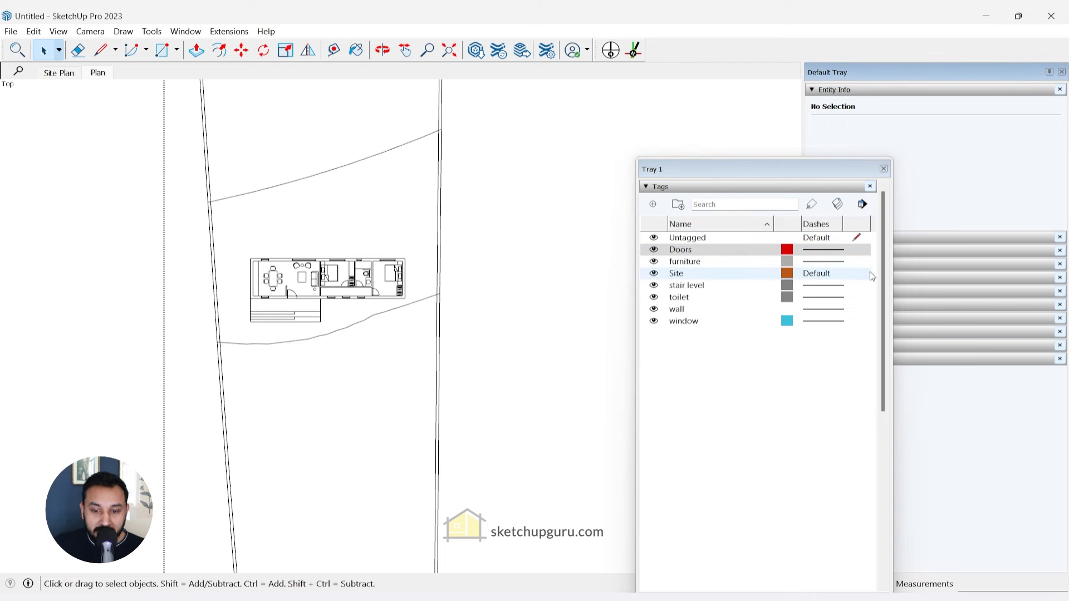
- Group all tags from Doors to window into a new tag folder named CAD
click(696, 322)
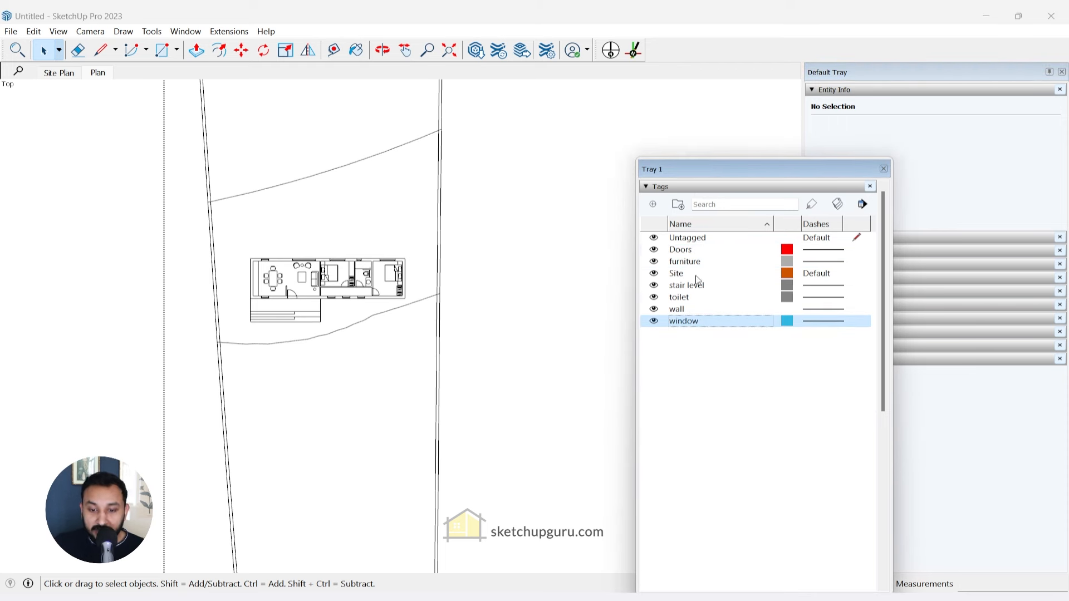
shift+click(694, 251)
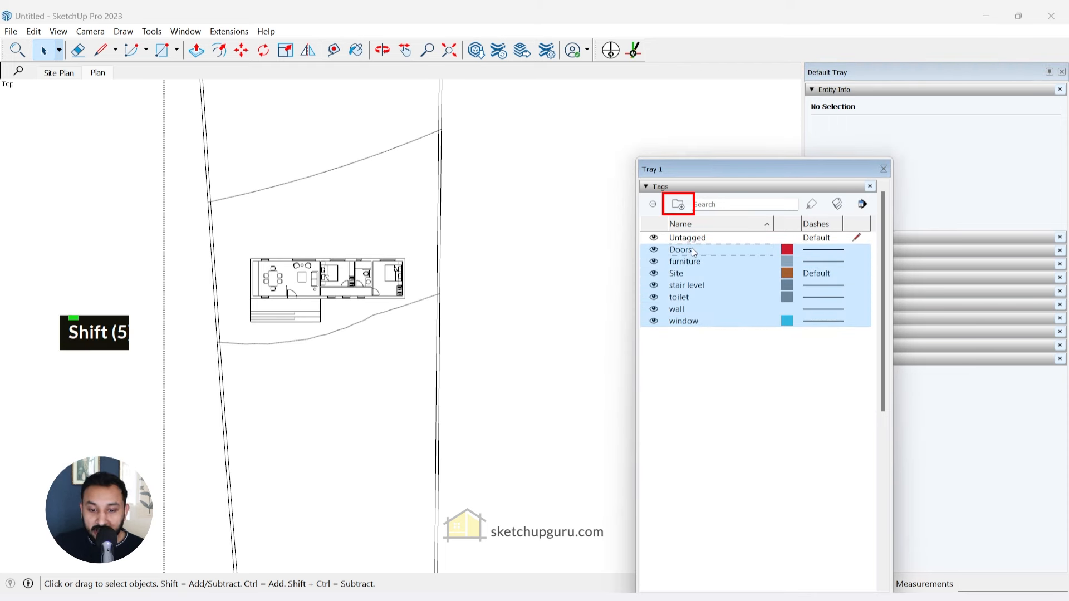
click(678, 205)
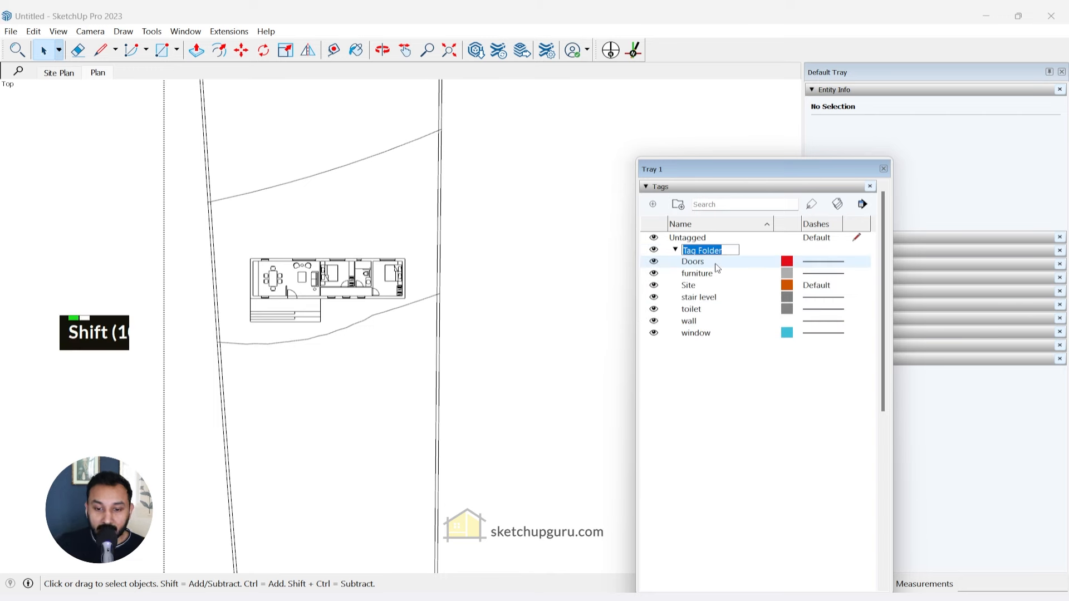
text(CAD)
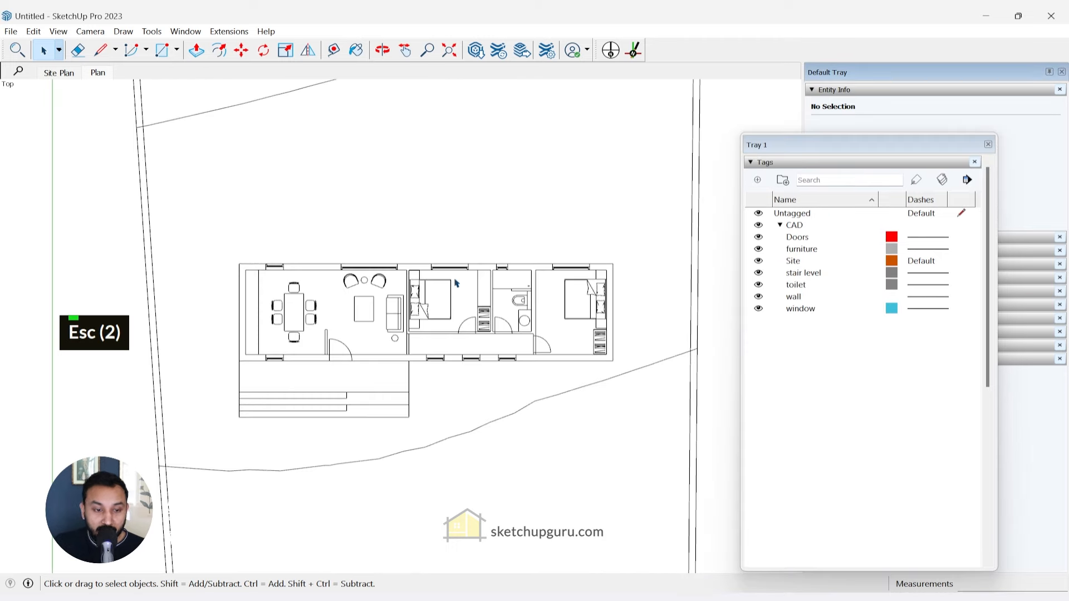
- Start saving the model and create and open a new folder named 2024_03_14_WDH_Plan inside Documents
click(10, 31)
click(29, 89)
key(ctrl+shift+n)
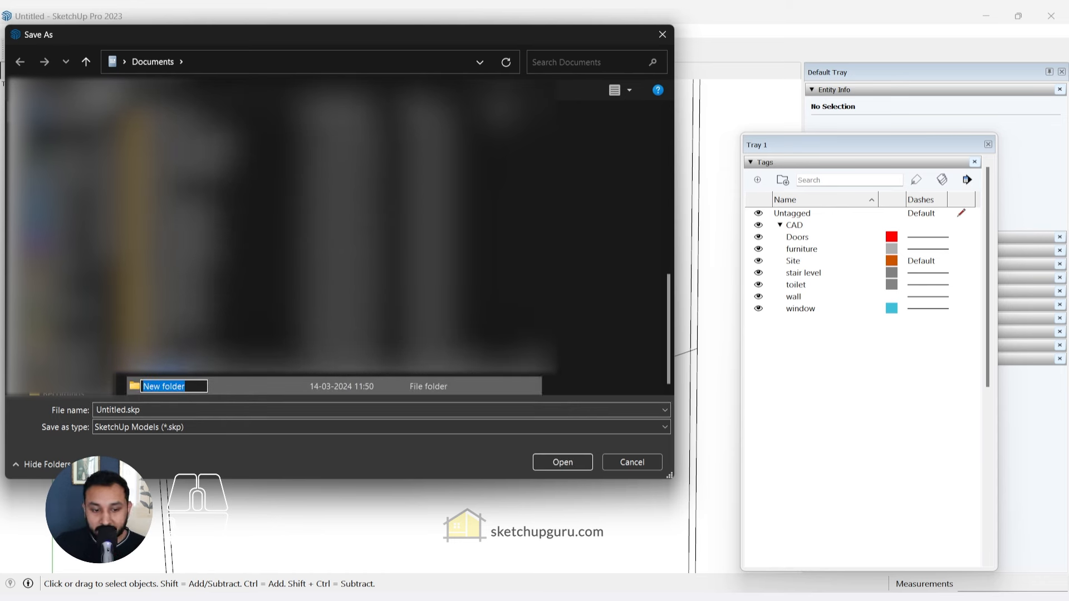
text(2024_03_14_WDH_)
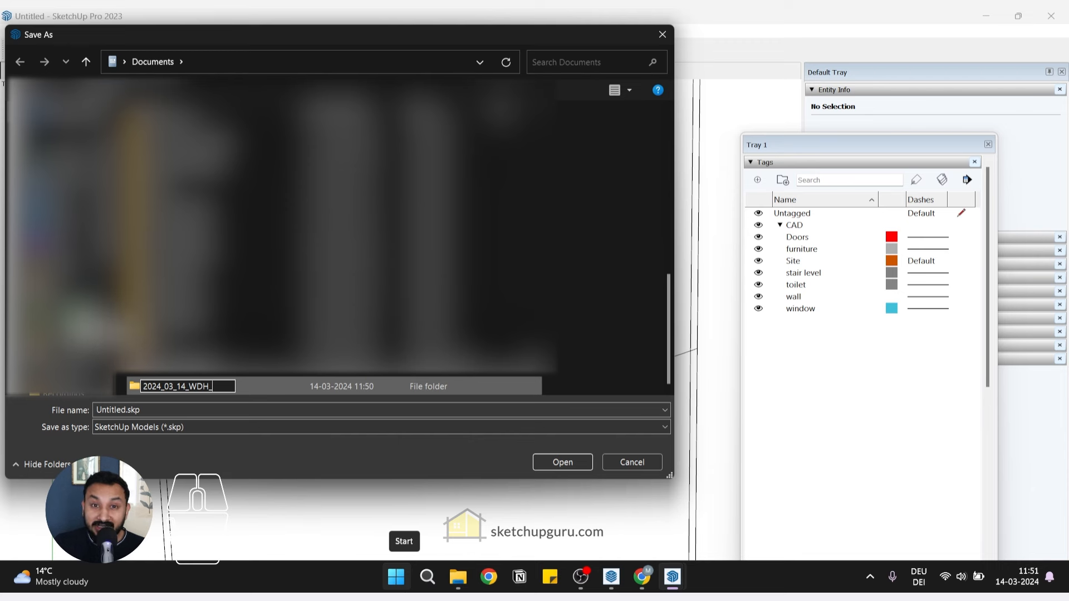
text(Plan)
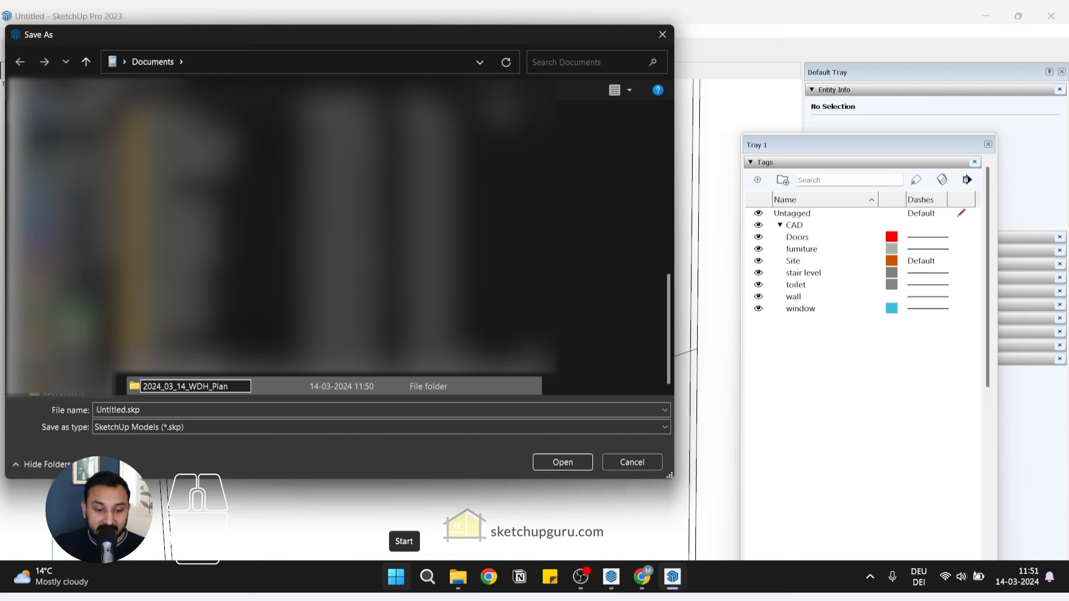
key(Return)
key(Return)
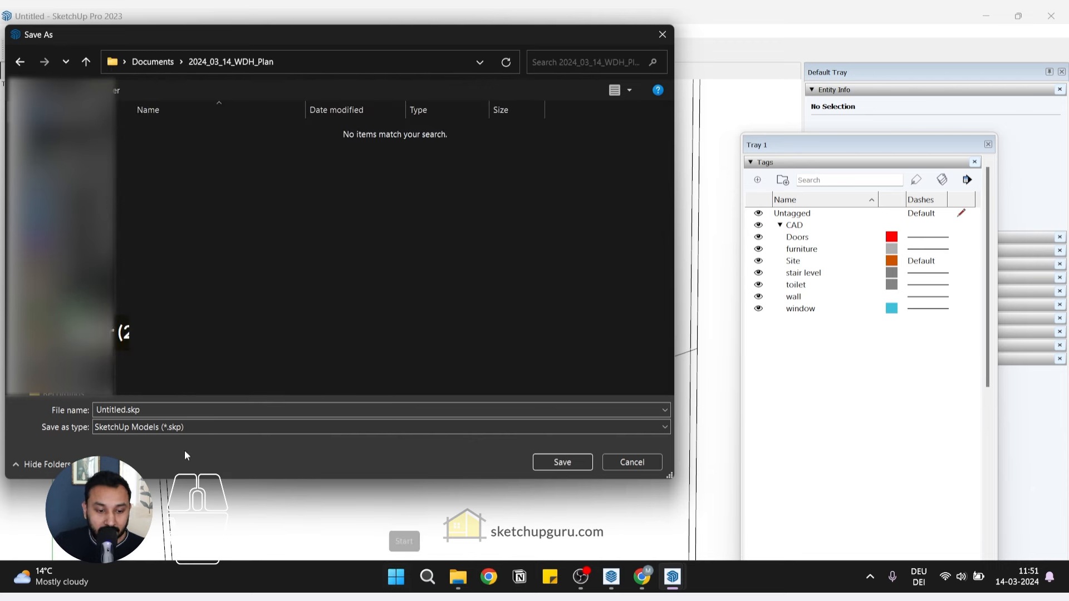
- Save the model in the new folder under the file name 2024_03_14_WDH_Plan
click(191, 410)
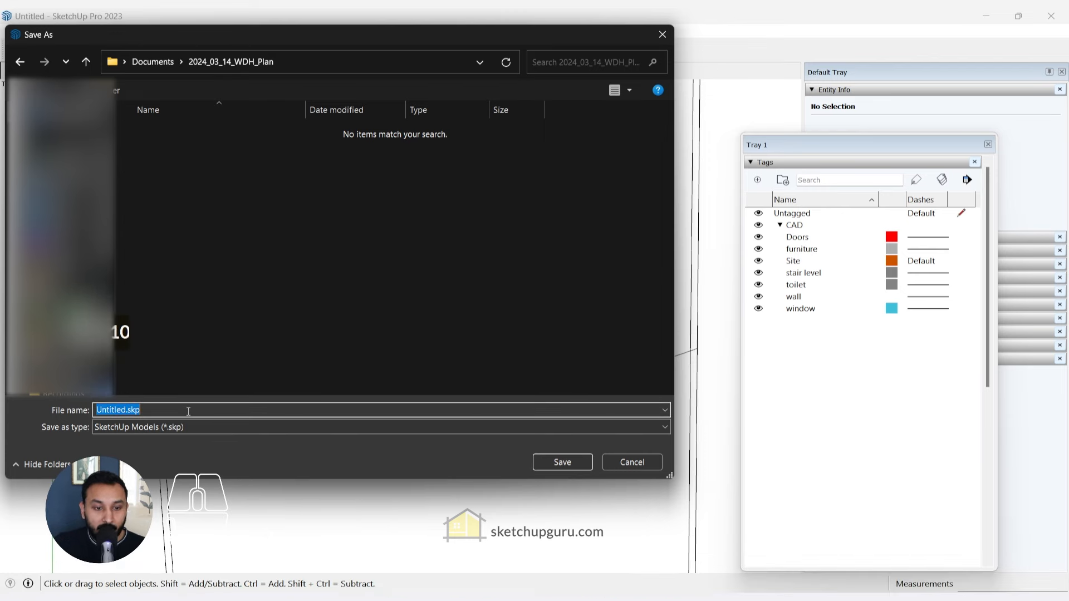
text(2024_03_14_WDH_Plan)
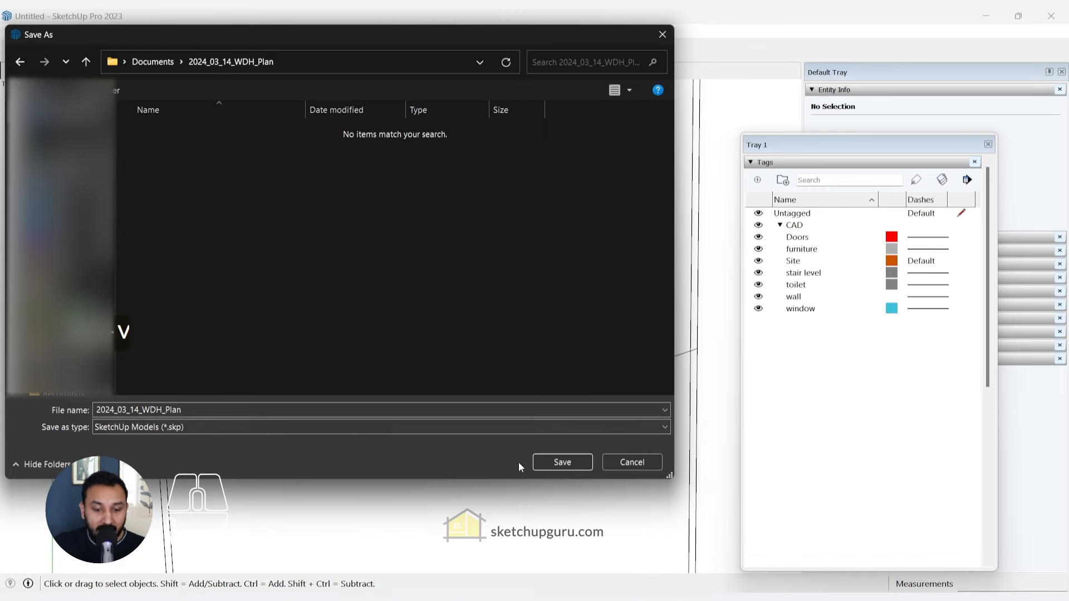
click(561, 463)
- Activate the Plan scene and send the model to LayOut using the plain paper A3 Landscape template
click(96, 73)
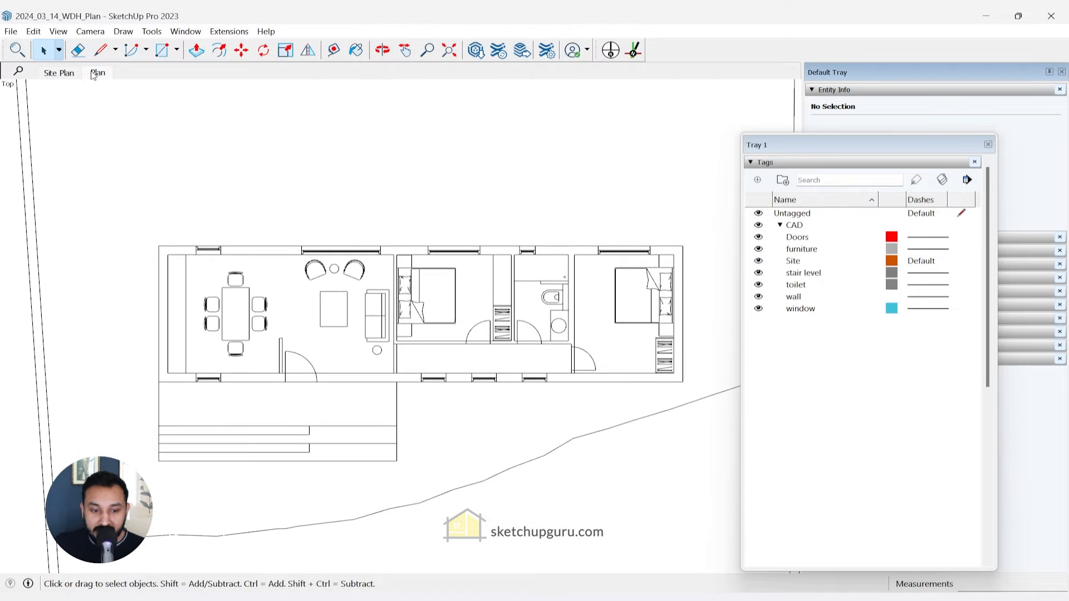
click(16, 34)
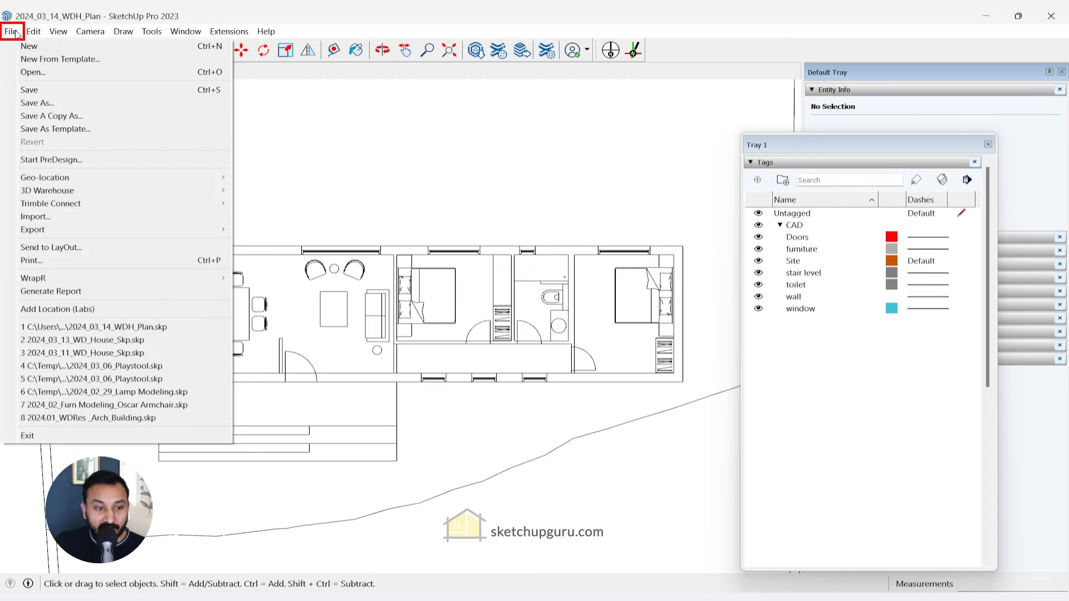
click(58, 246)
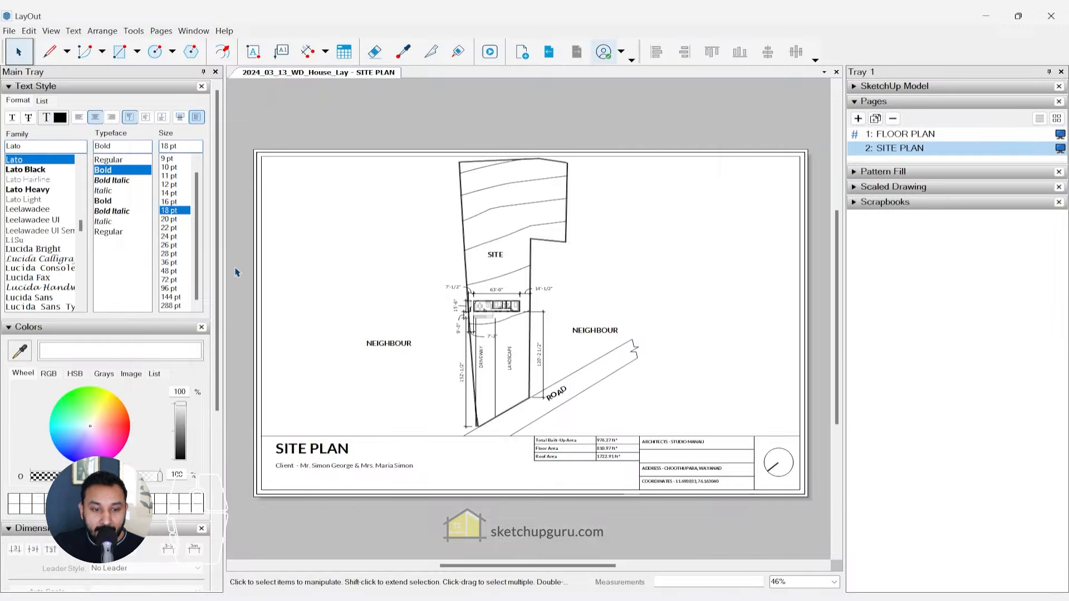
scroll(382, 178, down, 2)
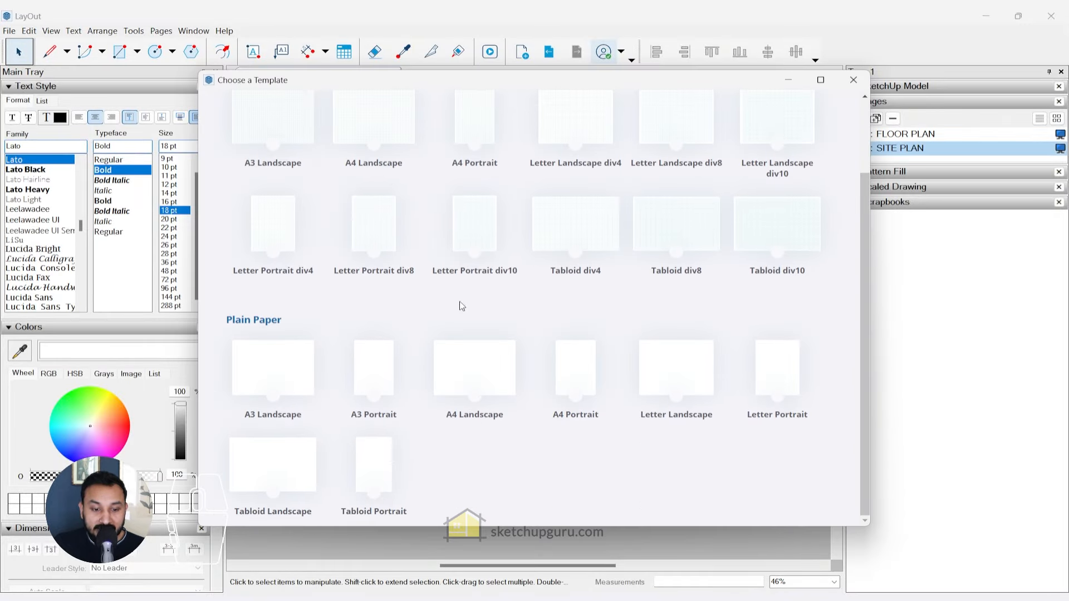
scroll(328, 354, up, 2)
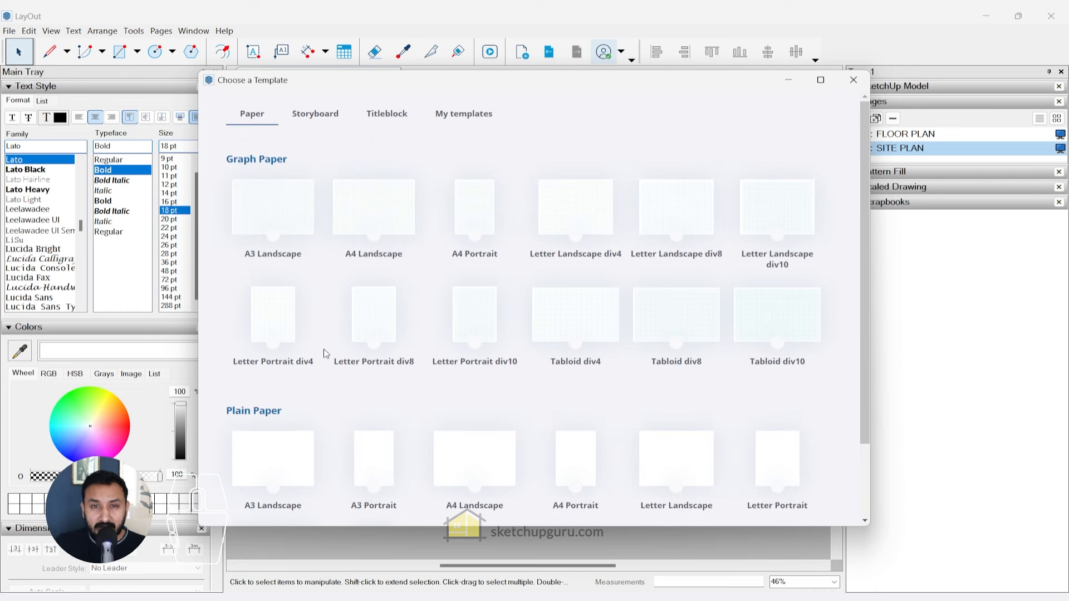
scroll(363, 332, down, 2)
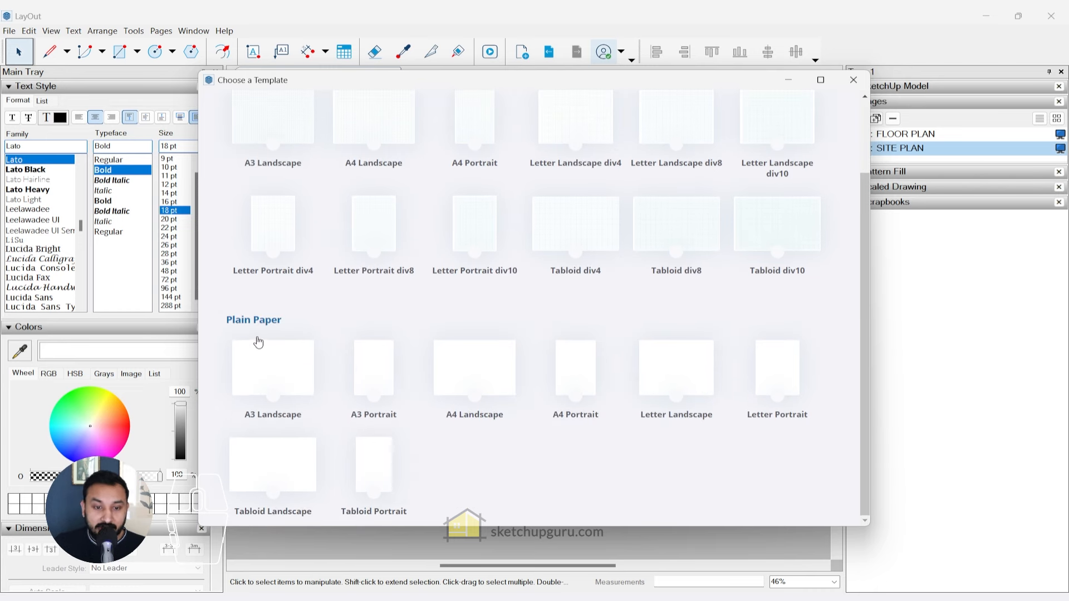
double_click(288, 366)
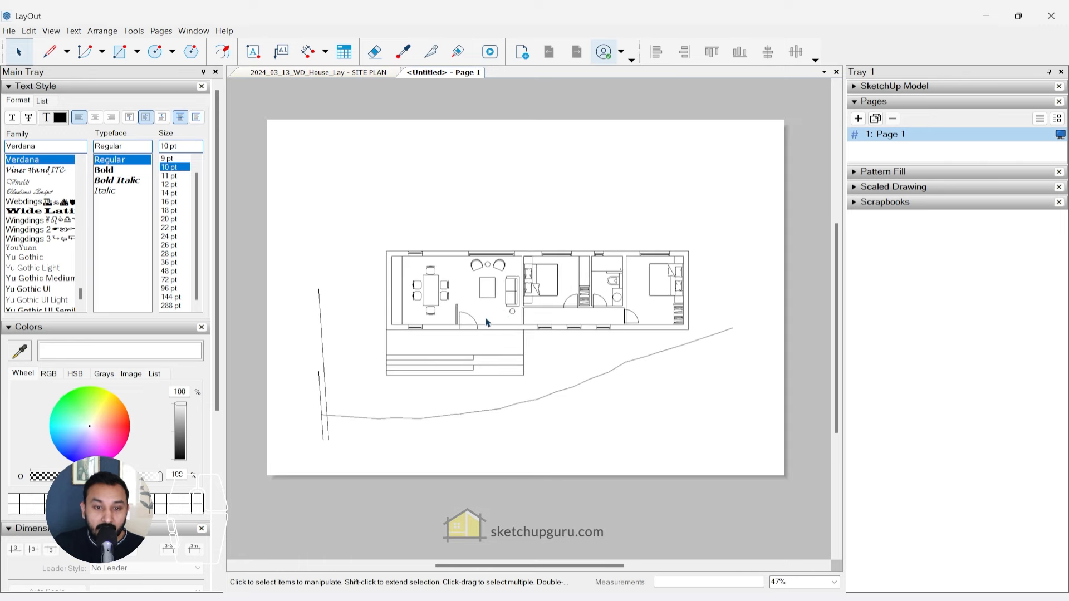
- Select the plan viewport on the page and set its scale to 1mm:100mm (1:100)
click(473, 329)
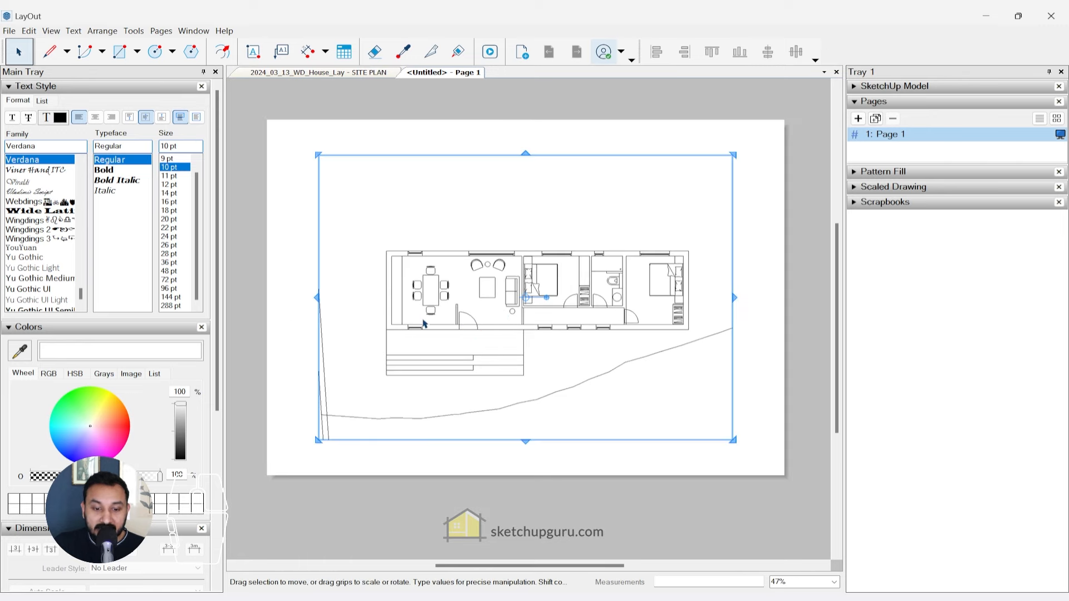
scroll(492, 278, up, 1)
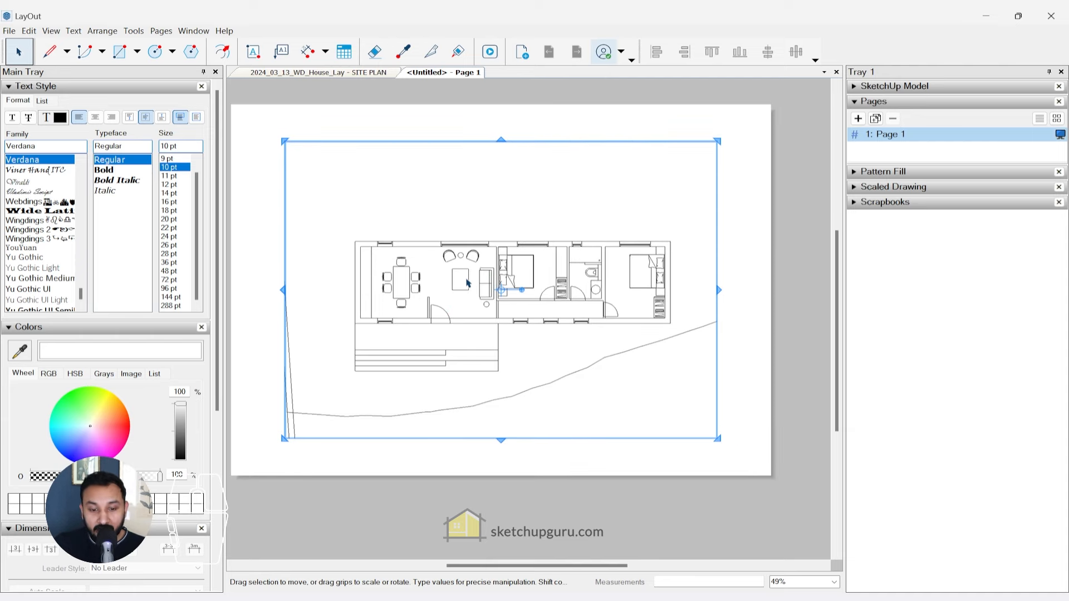
scroll(473, 277, up, 1)
scroll(429, 290, down, 3)
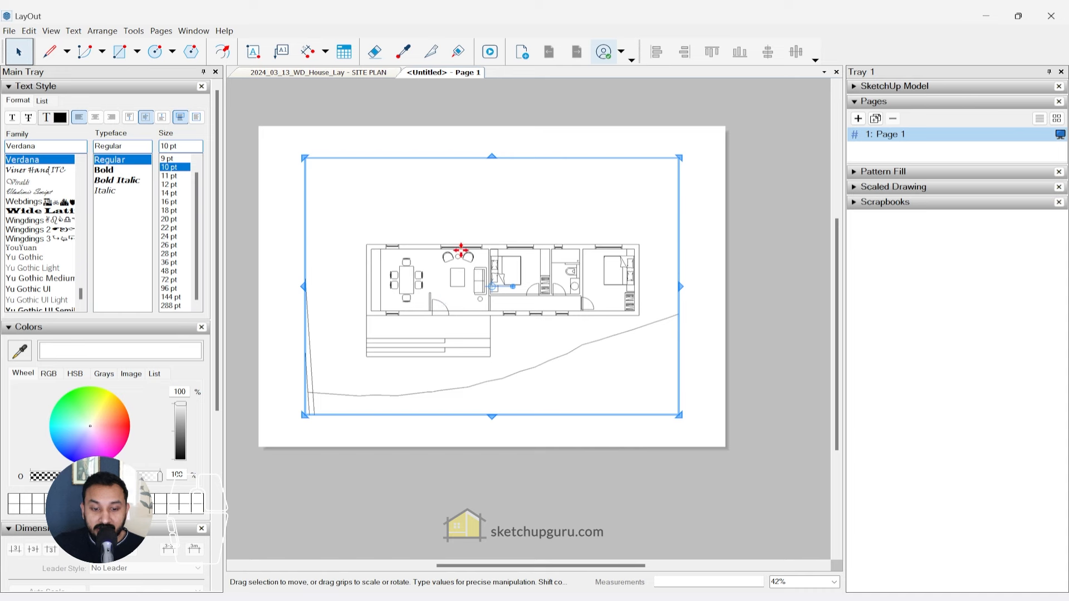
click(866, 88)
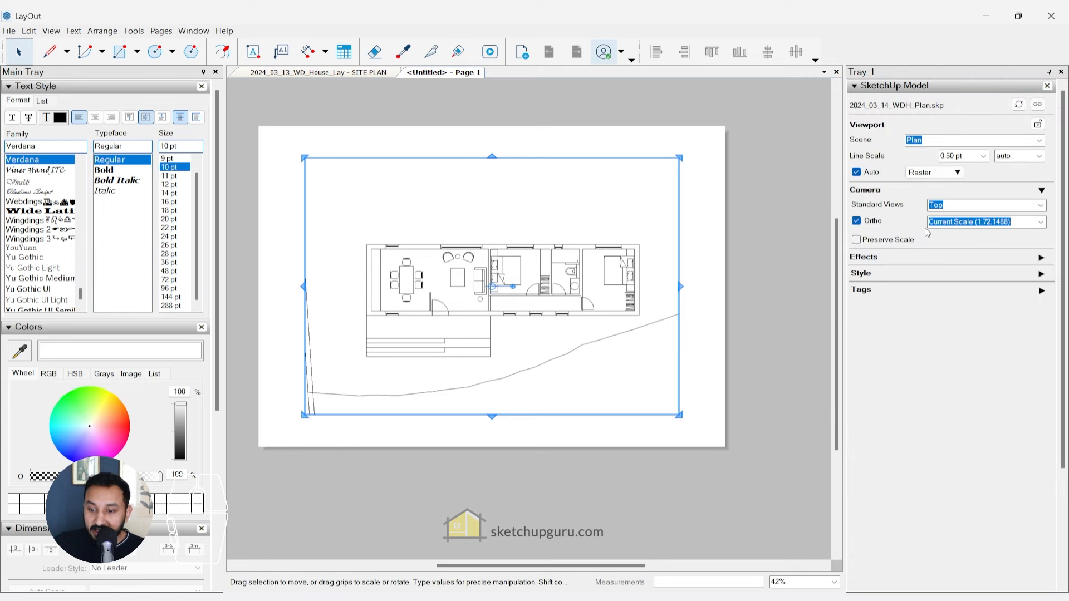
click(1041, 222)
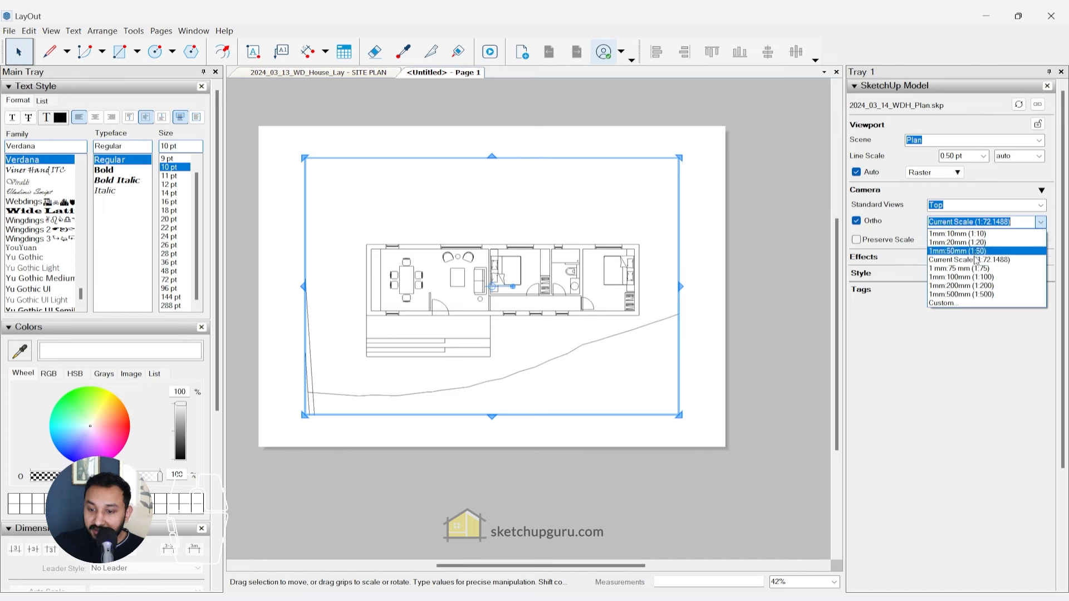
click(969, 276)
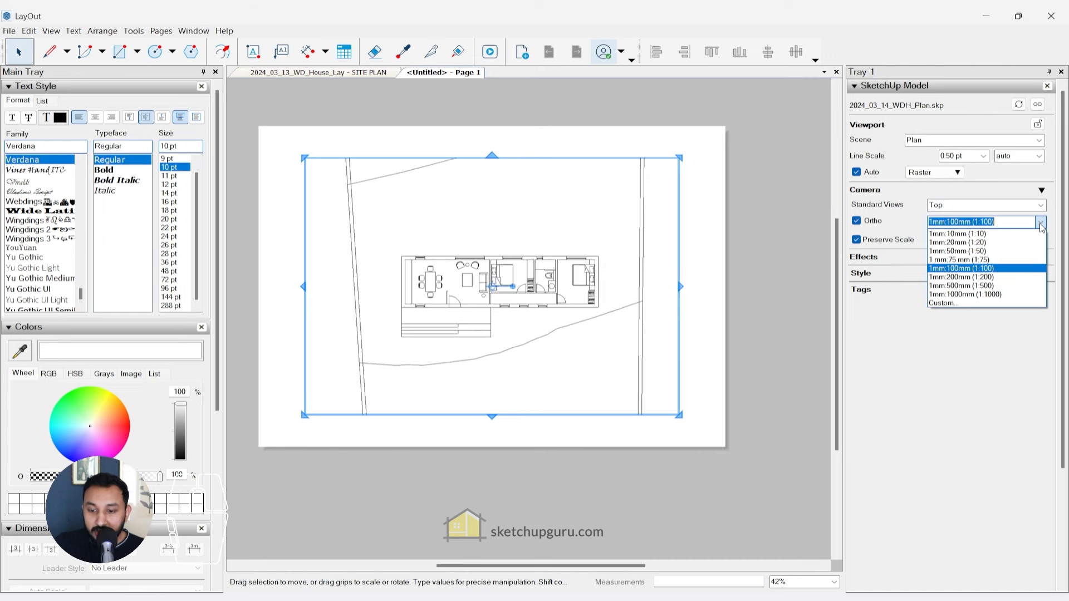
- Set the viewport's scale to 1mm:50mm (1:50) and widen its frame on both sides to show the whole house plan
click(992, 252)
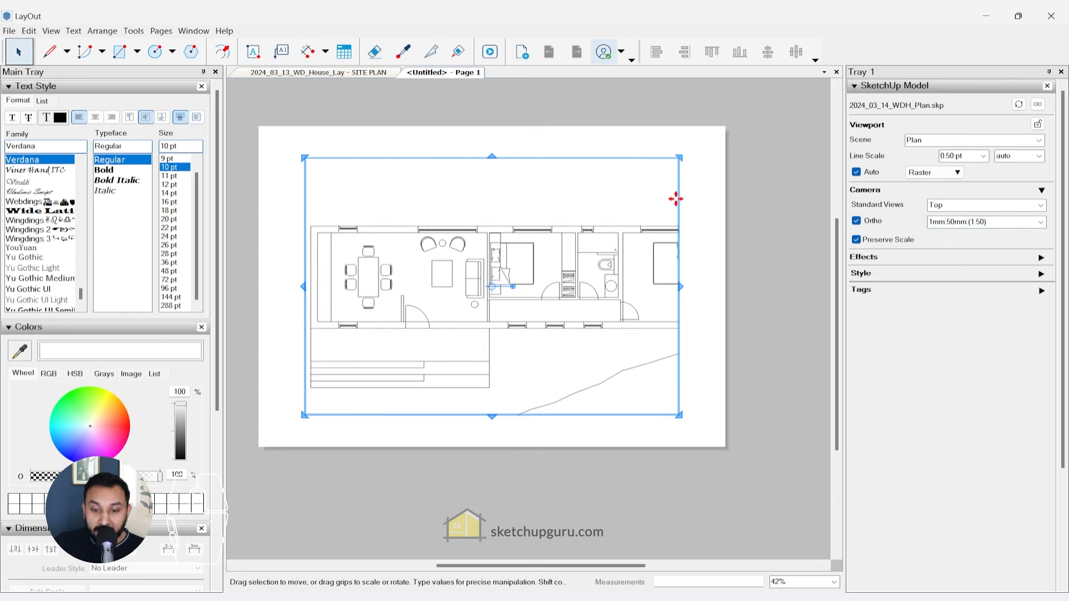
drag(680, 289, 752, 287)
drag(300, 285, 283, 286)
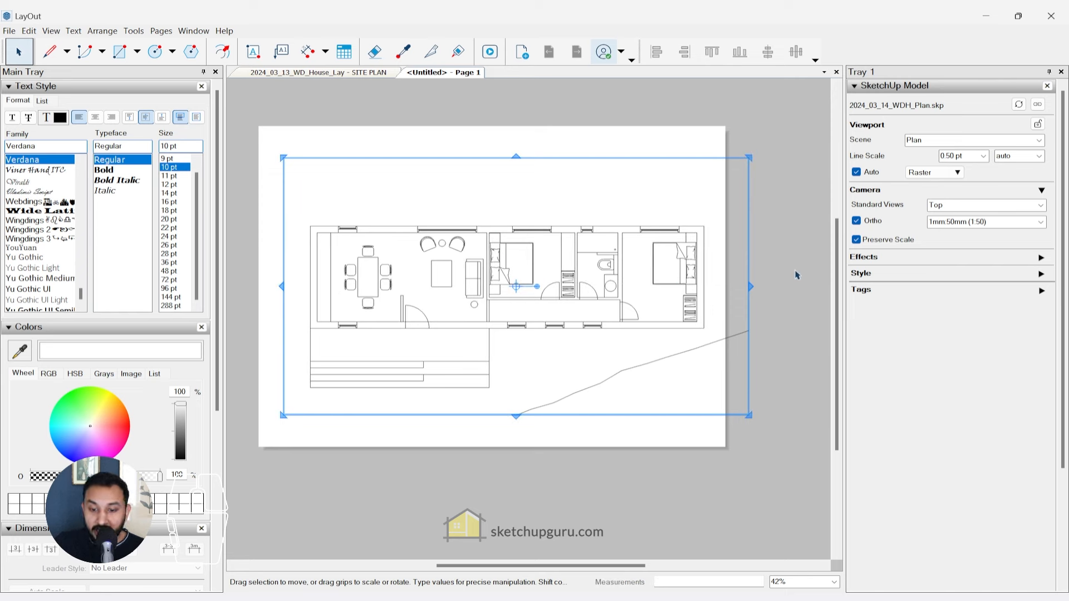
- Turn off Preserve Scale for the plan viewport and shrink its frame into the lower-left part of the page
click(858, 239)
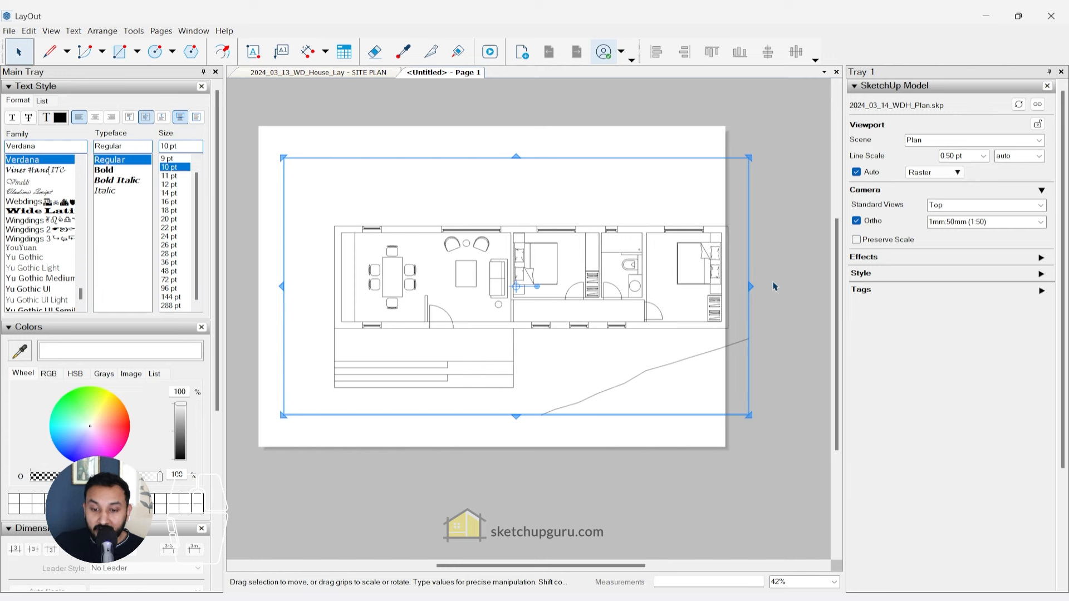
drag(752, 287, 520, 286)
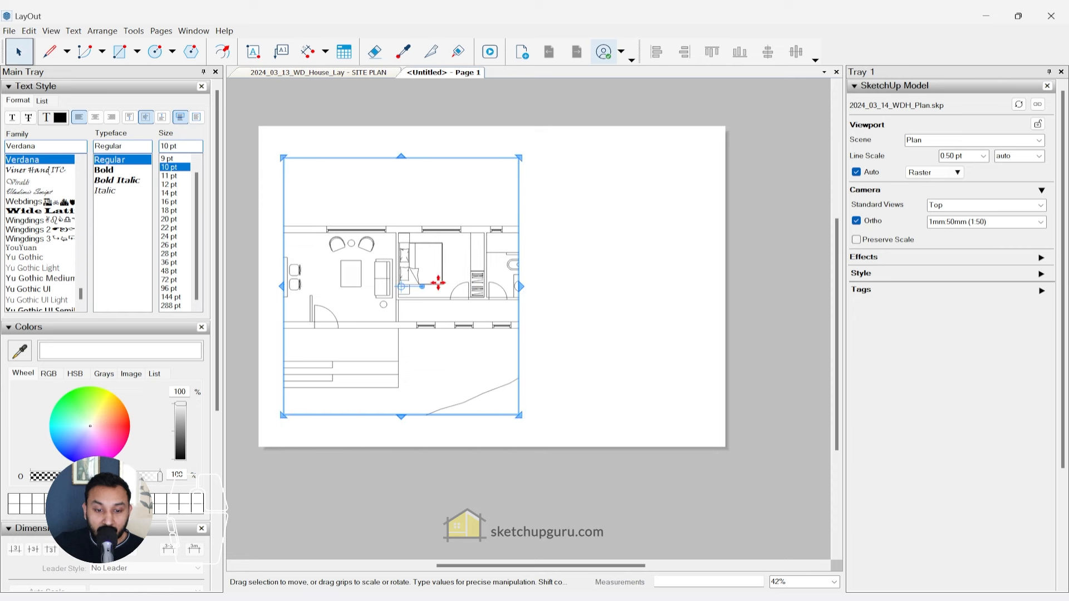
mouse_move(521, 286)
mouse_down()
mouse_move(588, 156)
mouse_move(530, 233)
mouse_move(533, 289)
mouse_up()
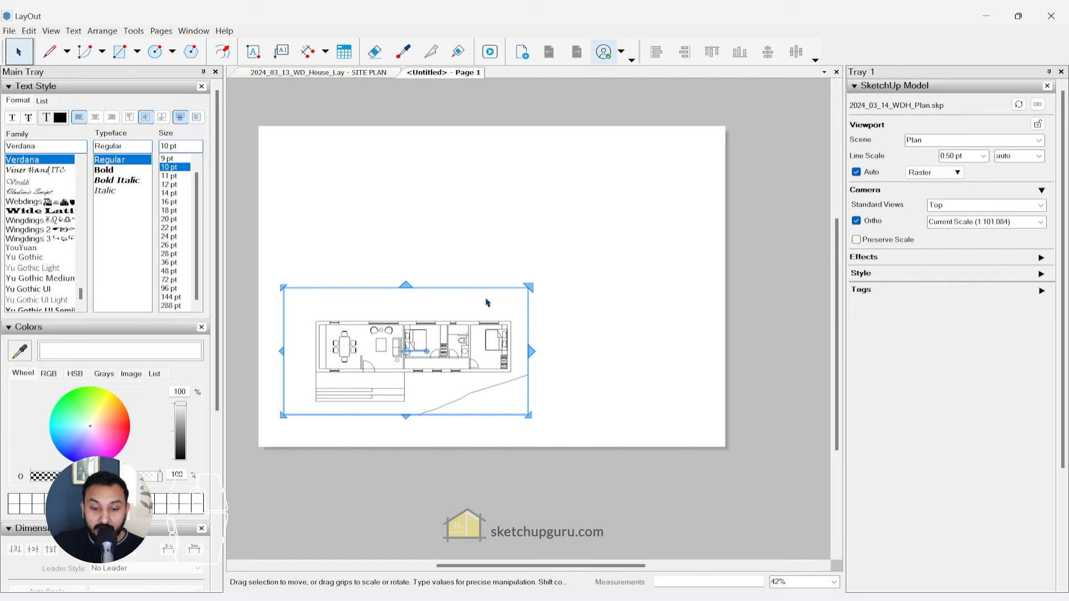
- Set the plan viewport's scale to 1mm:50mm (1:50) with Preserve Scale on and move it to the middle of the page
click(1041, 222)
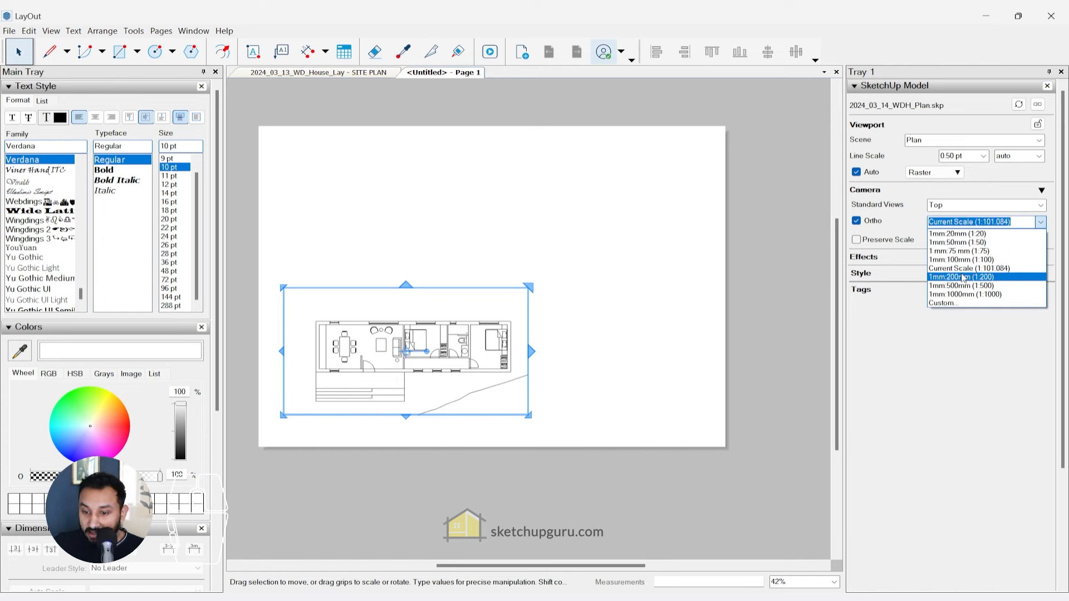
click(954, 243)
click(858, 241)
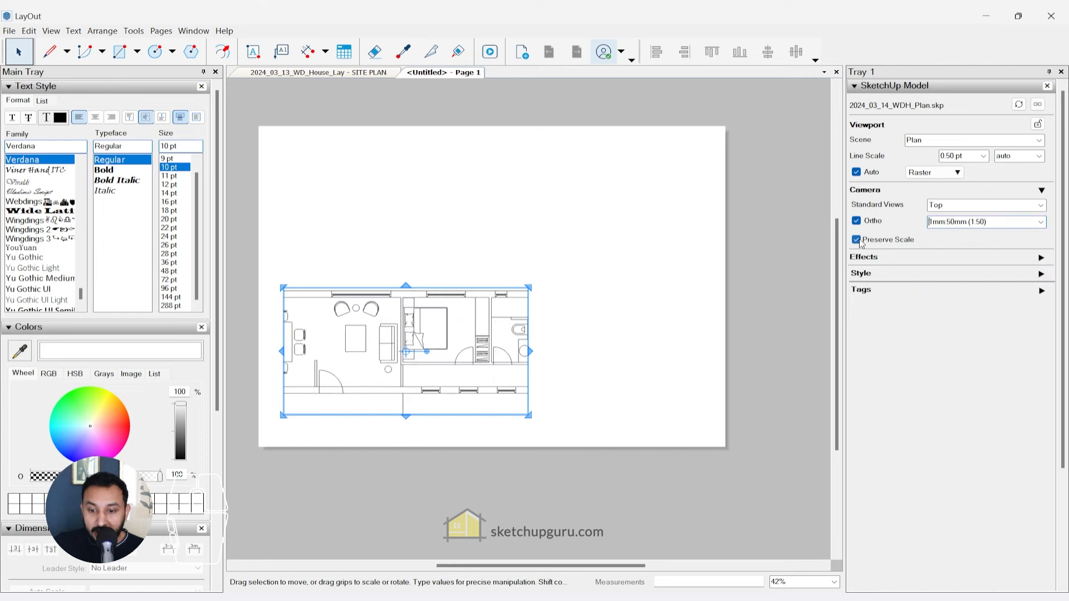
click(449, 261)
drag(410, 301, 505, 235)
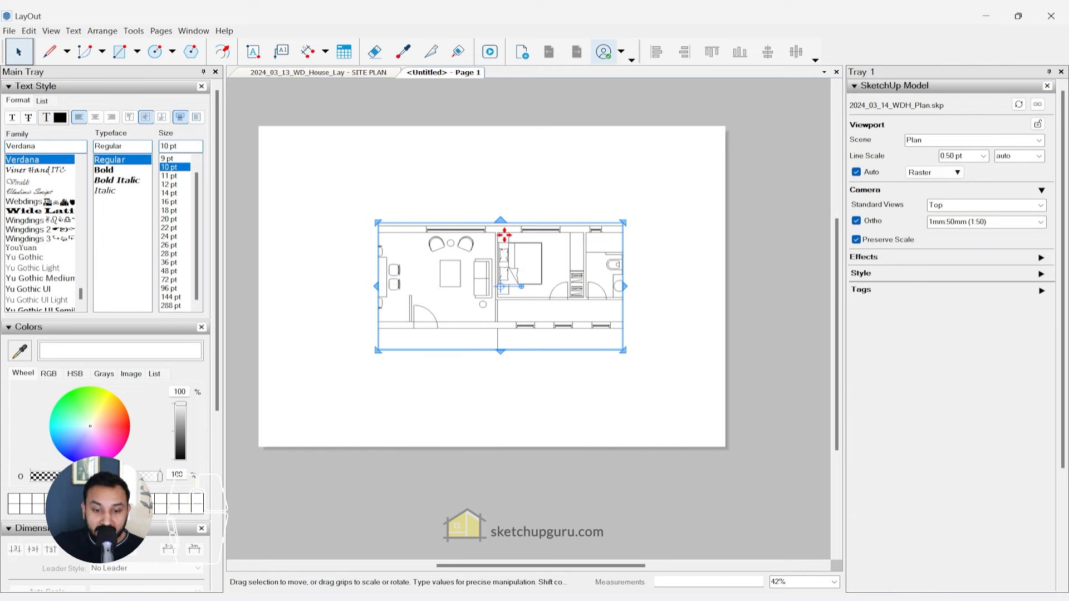
- Extend the plan viewport's frame on all four sides to show the whole house, the deck and the site line
drag(377, 285, 281, 287)
drag(624, 287, 729, 286)
drag(505, 222, 504, 195)
drag(573, 235, 549, 233)
drag(479, 352, 481, 401)
click(493, 421)
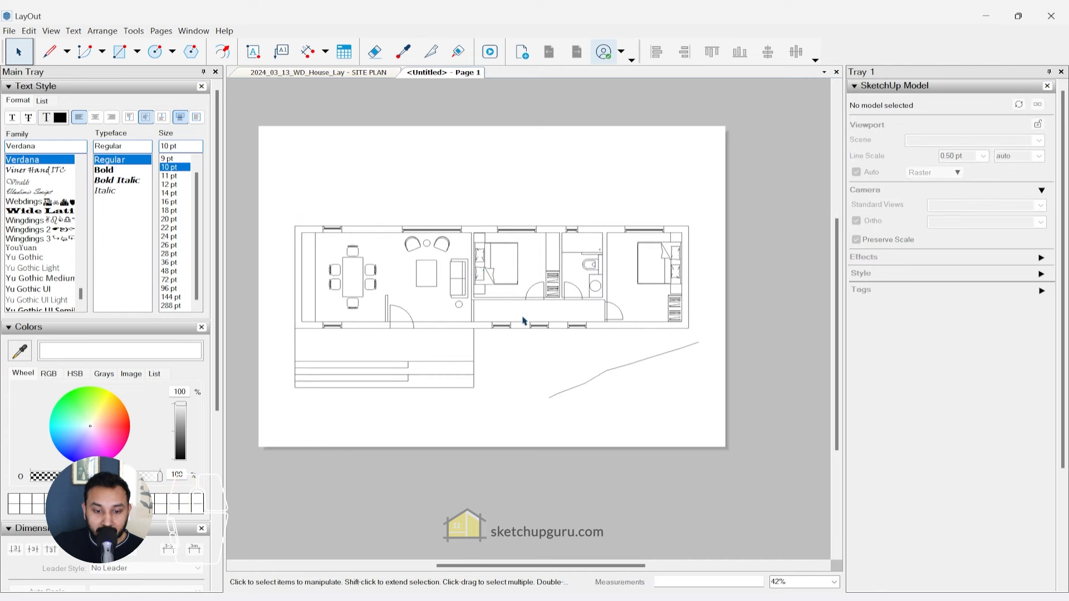
- Shift the plan viewport slightly up the page and lock it against changes
drag(484, 262, 482, 245)
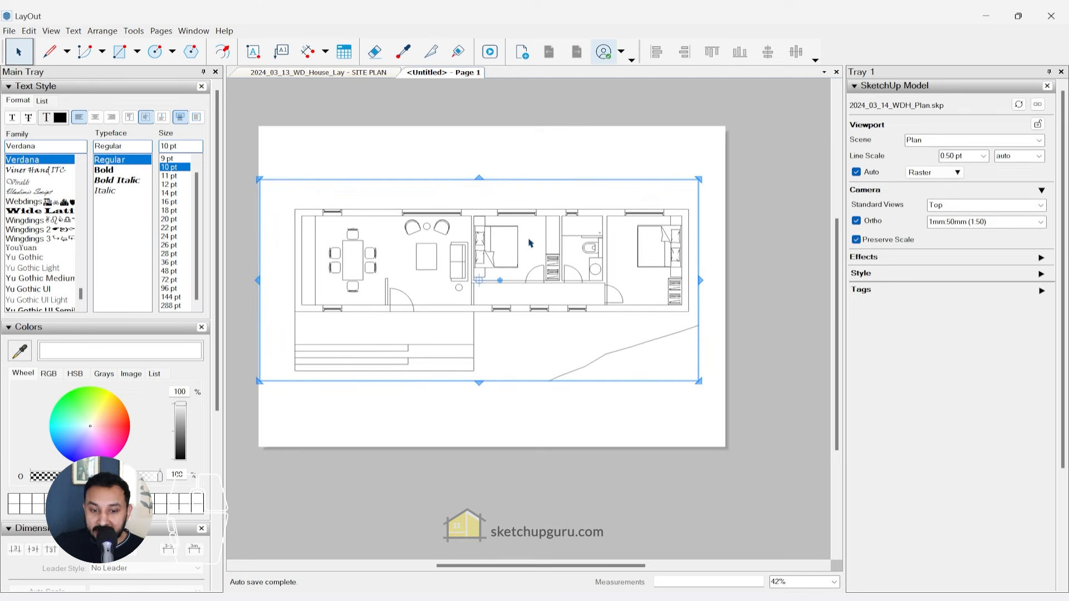
click(1038, 124)
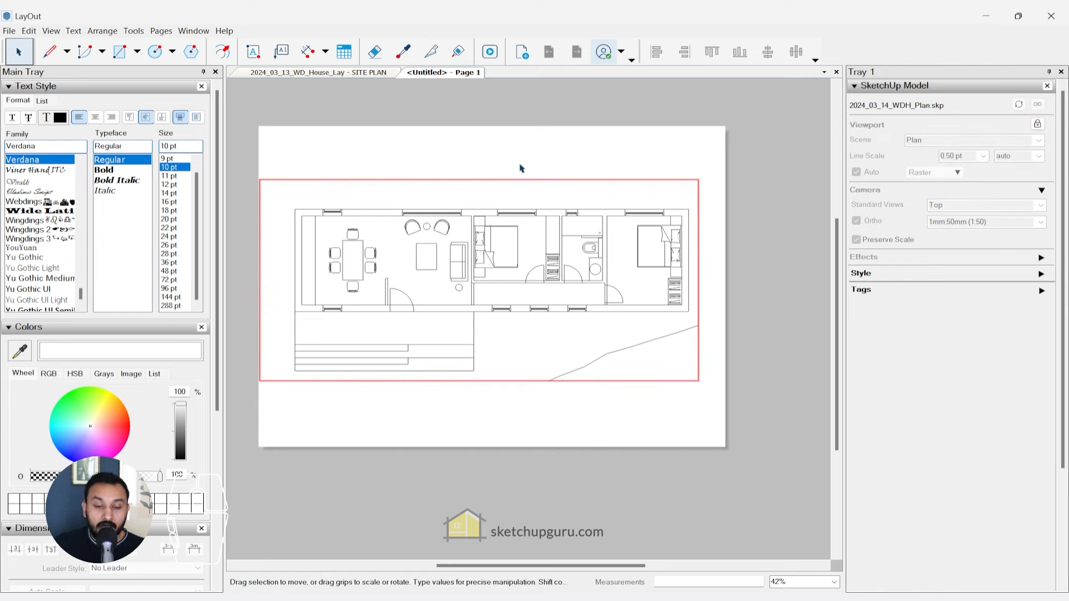
click(525, 122)
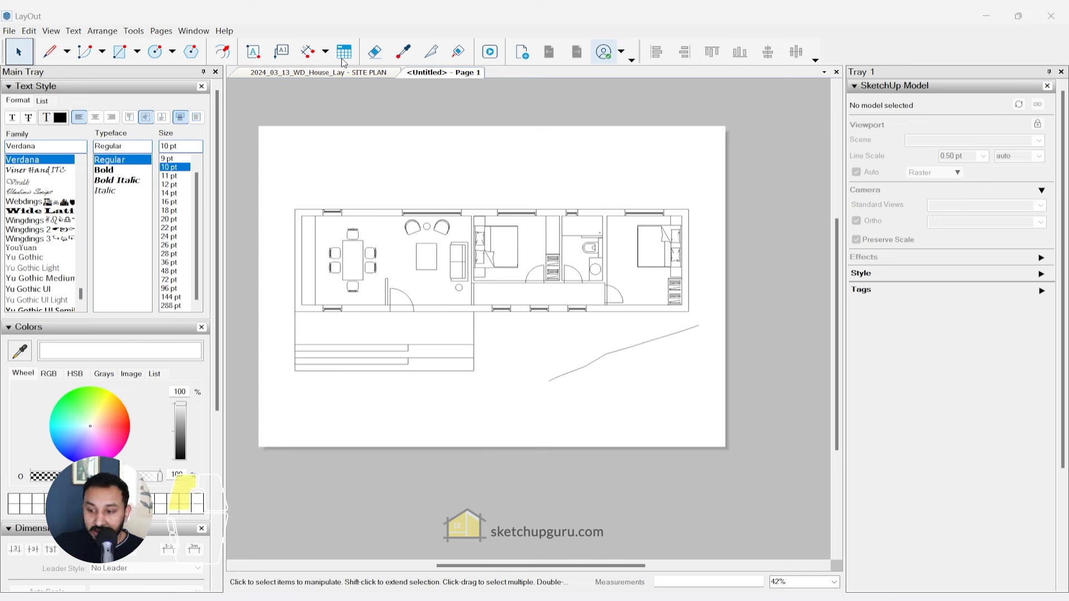
drag(392, 150, 603, 159)
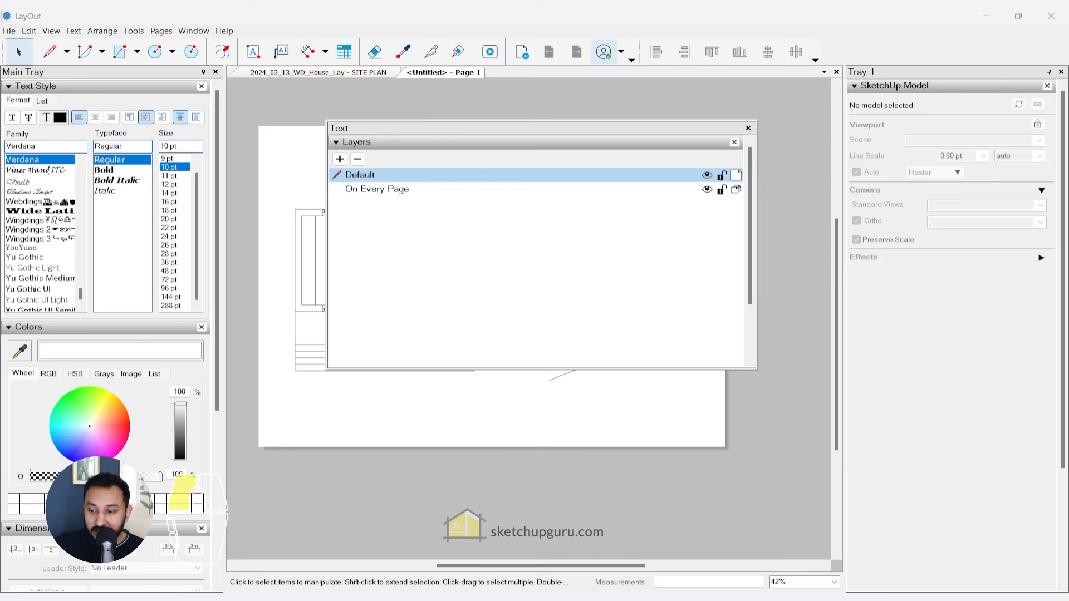
click(748, 128)
click(192, 32)
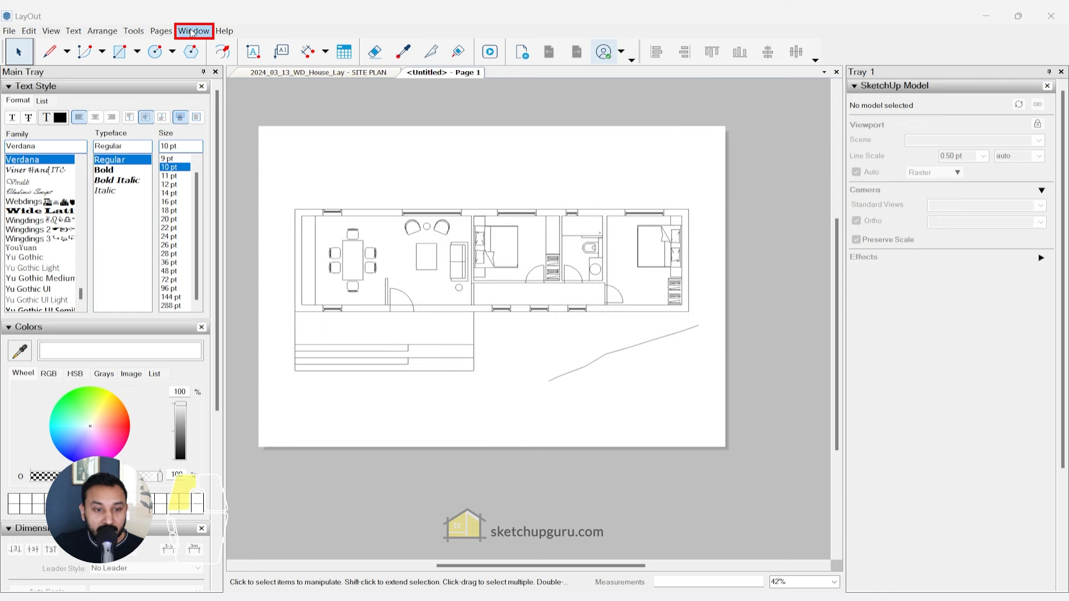
click(216, 112)
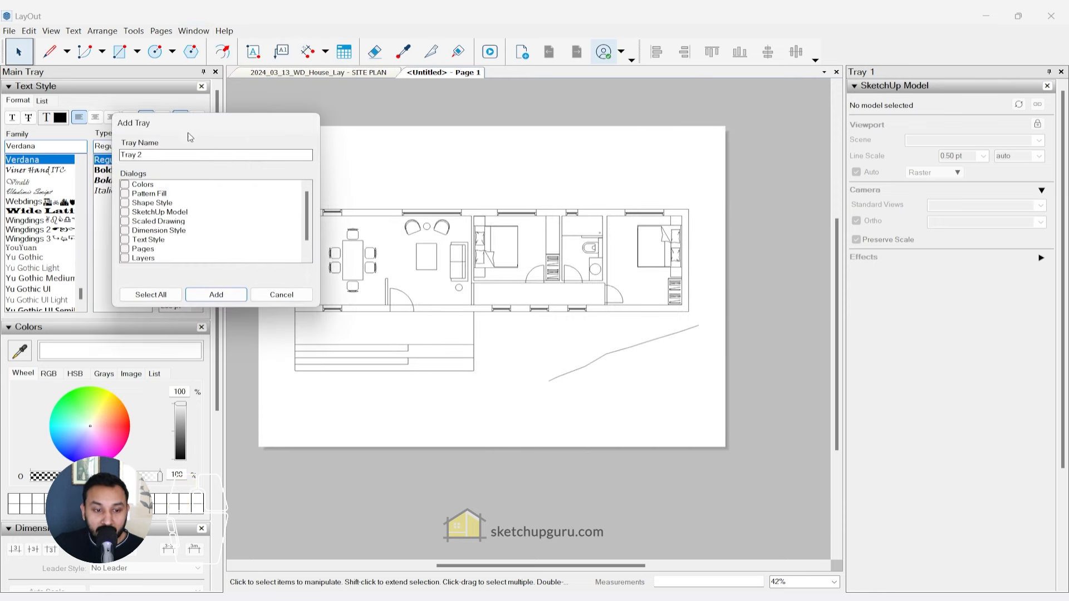
drag(179, 128, 474, 133)
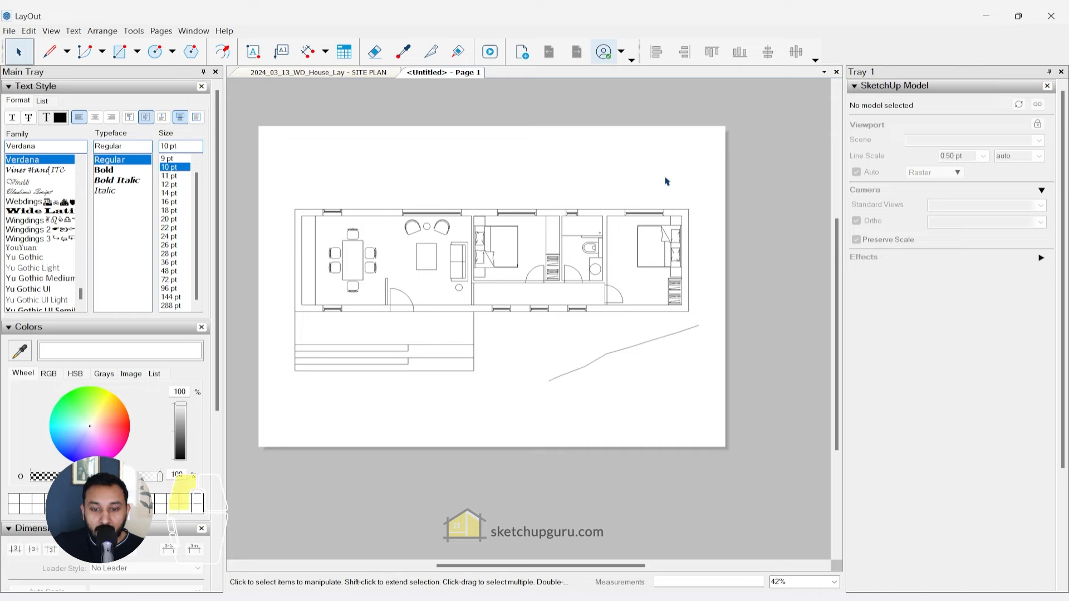
click(670, 177)
click(726, 113)
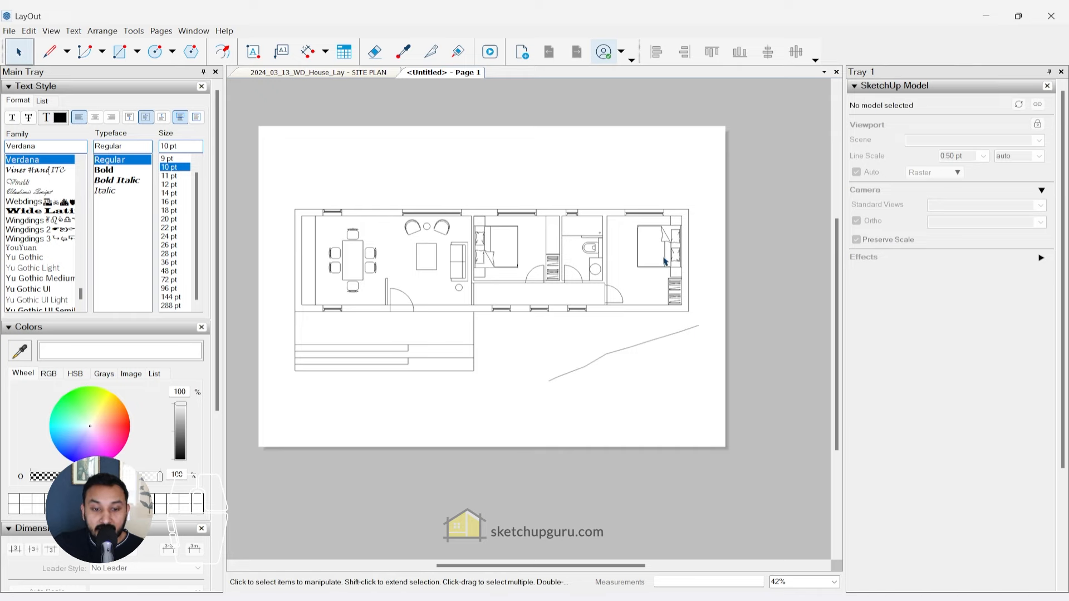
- Bring up the document's layer list and add a layer named Lines
click(346, 73)
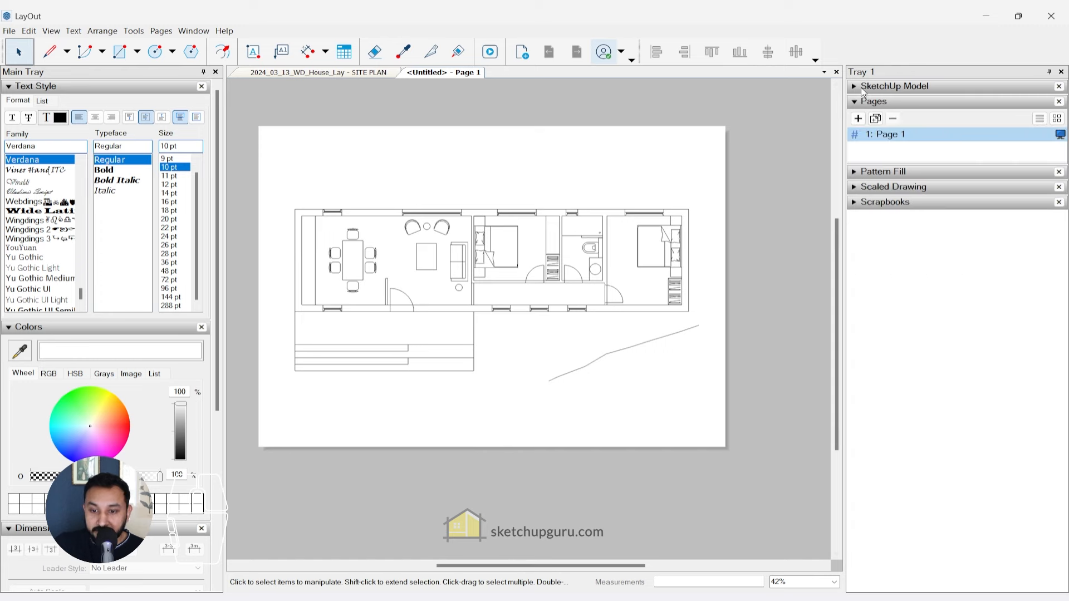
drag(456, 102, 438, 254)
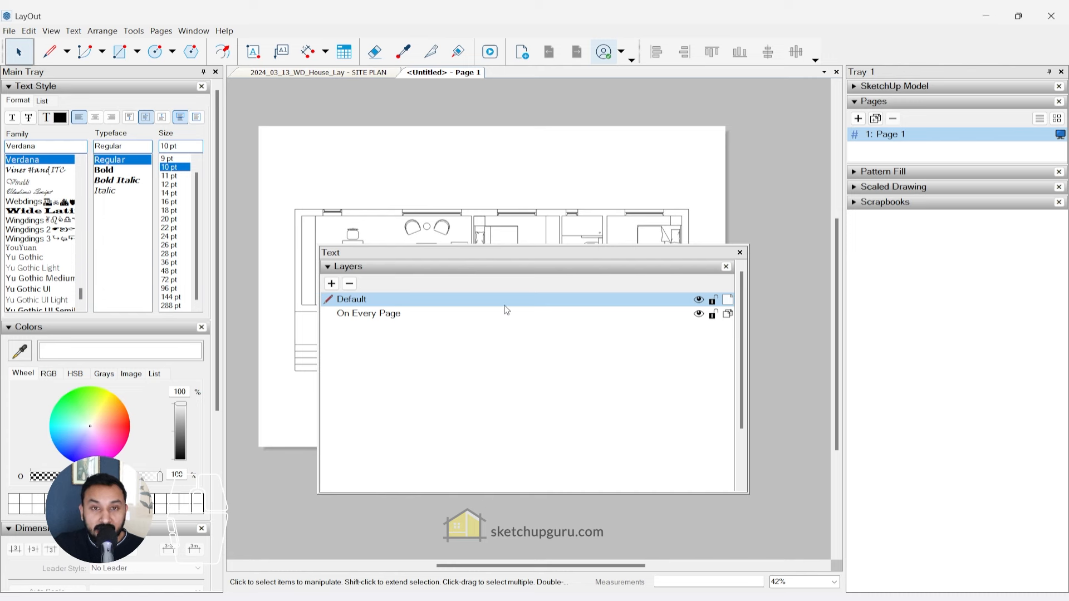
click(331, 284)
text(Lines)
key(Return)
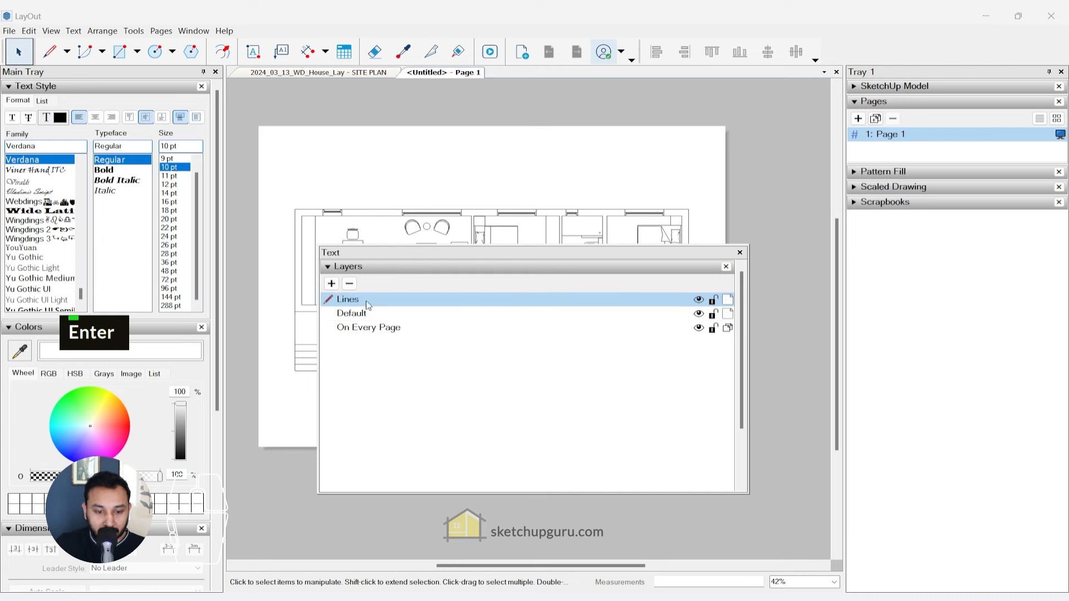
- Add a layer named Symbols and place it below the Lines layer
click(332, 284)
double_click(365, 298)
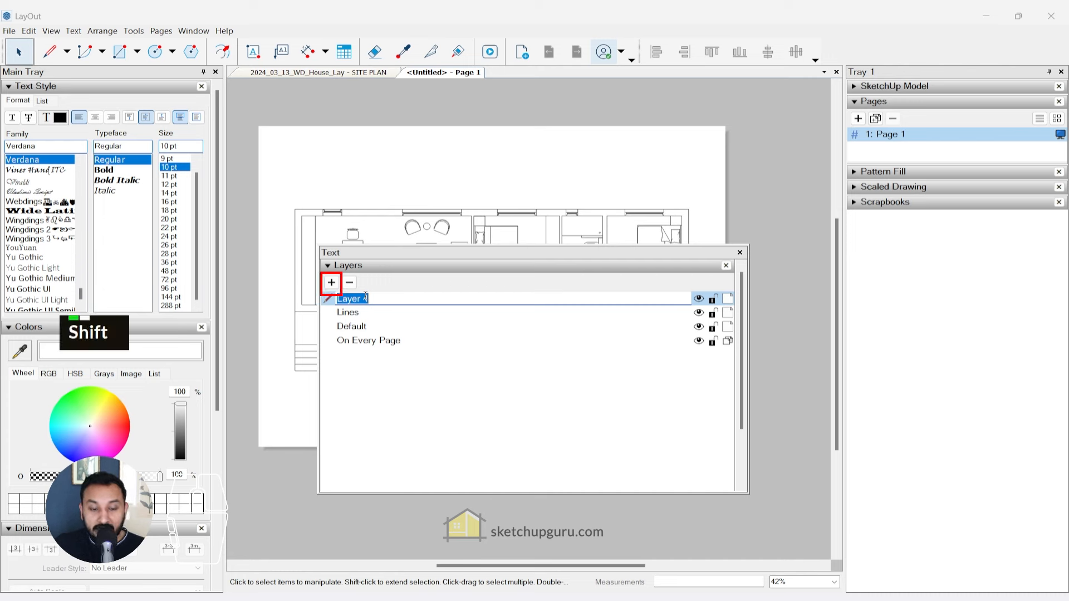
text(Symbols)
key(Return)
drag(360, 318, 360, 319)
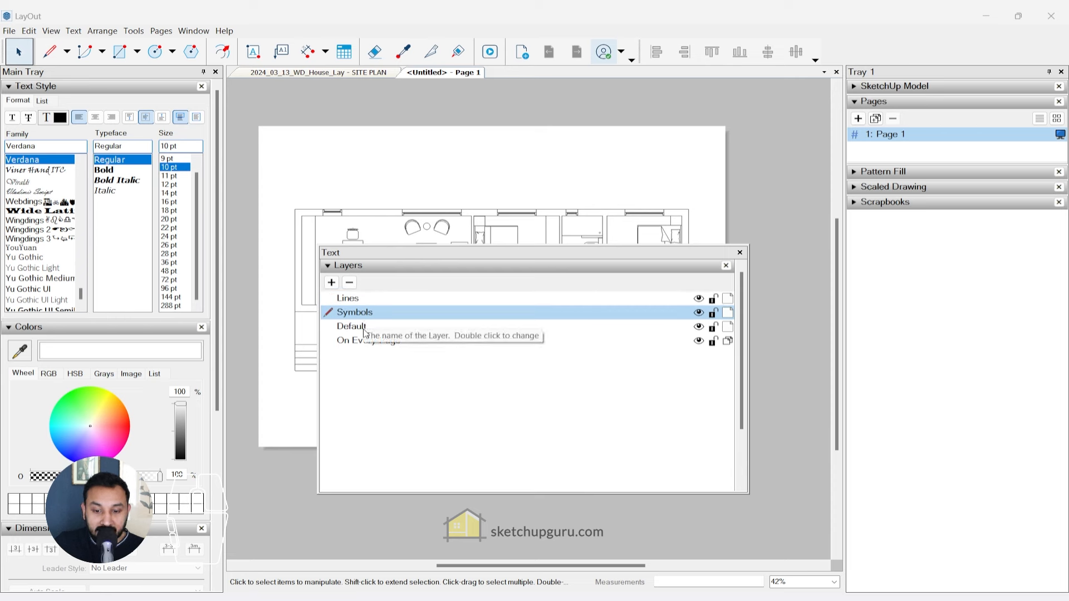
- Add two layers named Text and Dimensions between the Lines and Symbols layers
click(332, 283)
text(Text)
click(332, 283)
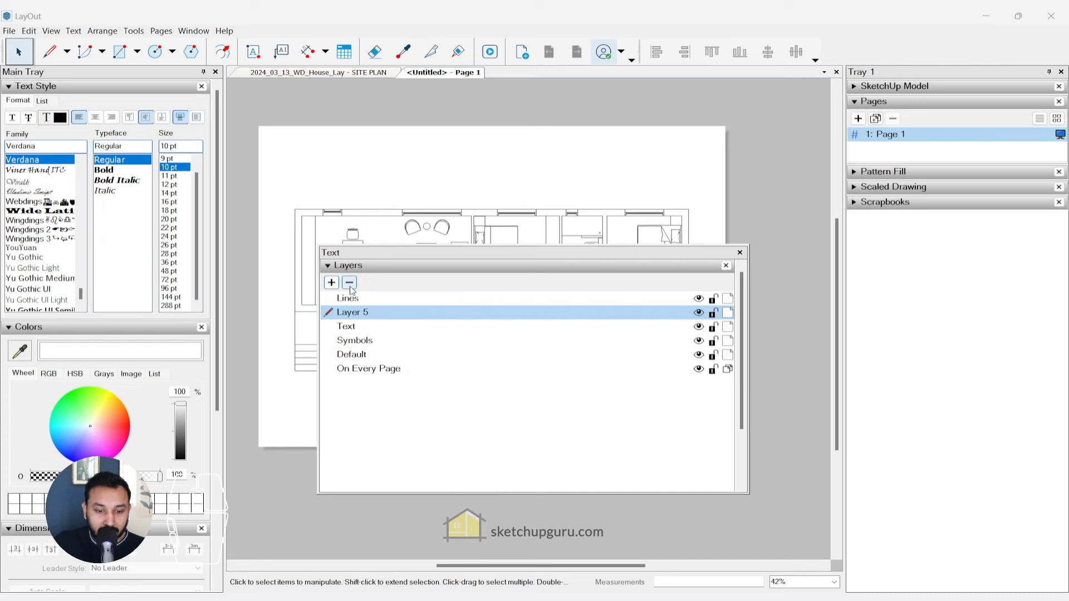
text(Dimensions)
key(Return)
- Add layers named Hatches and Landscape between Text and Symbols, and close the layer list
click(332, 284)
text(Hatches)
key(Return)
click(332, 284)
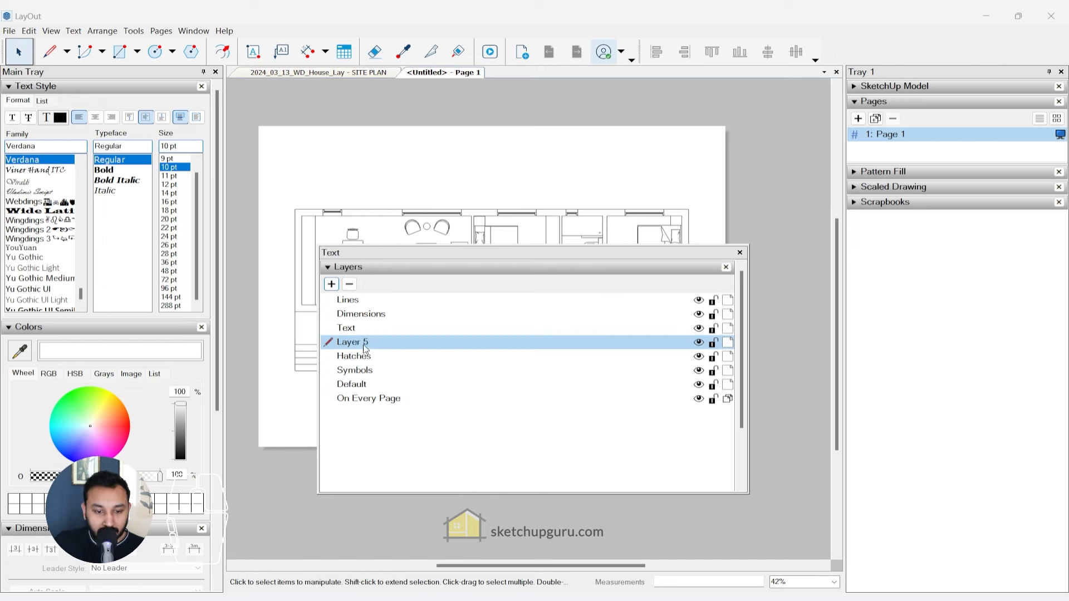
text(Landscape)
key(Return)
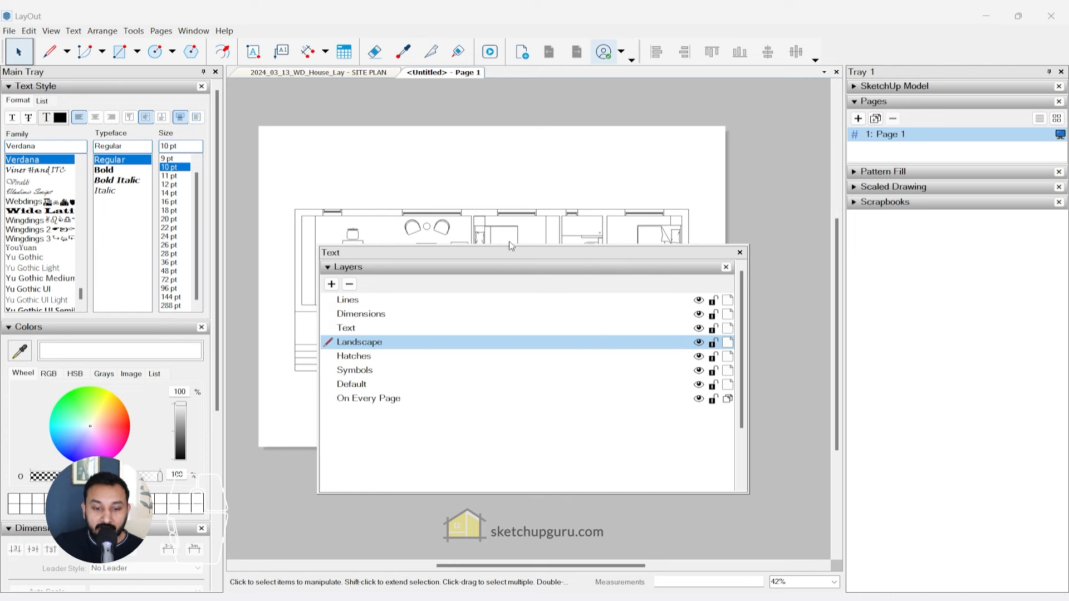
drag(511, 245, 506, 243)
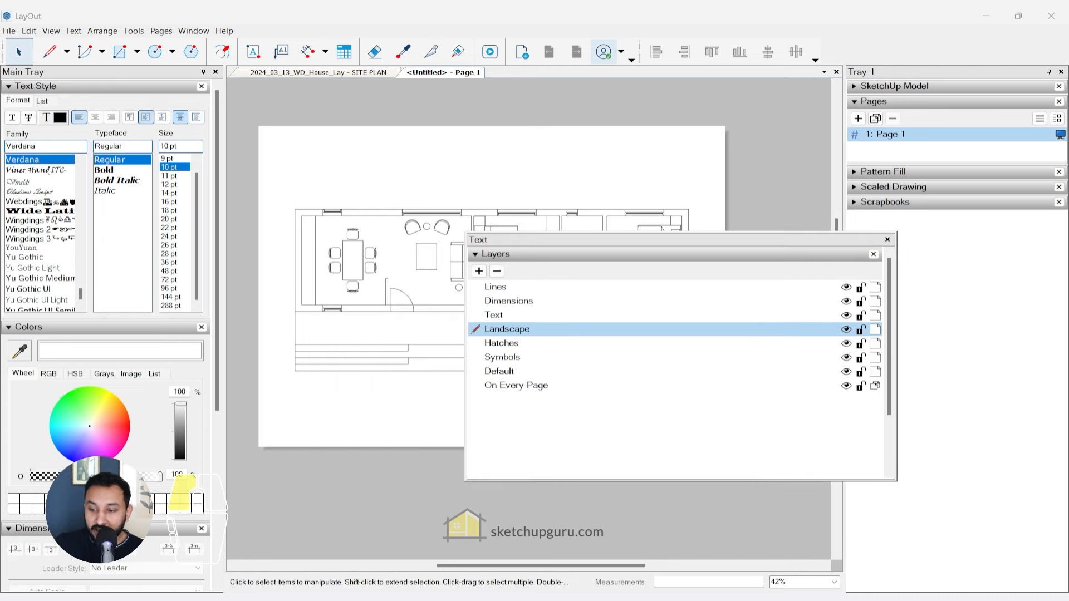
click(887, 239)
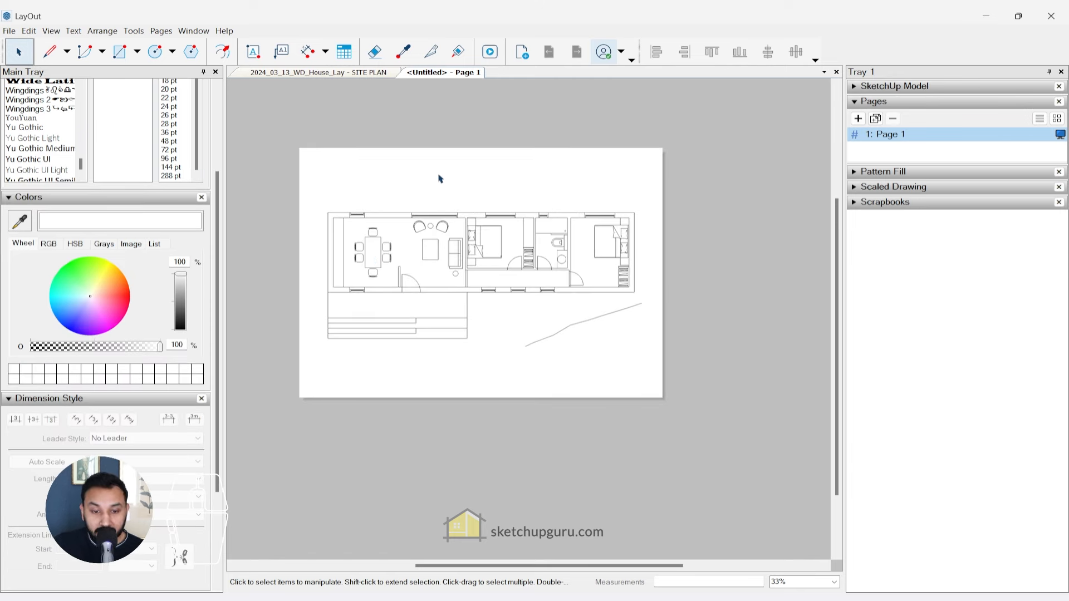
- Show the grid on the page and turn on Grid Snap
right_click(423, 167)
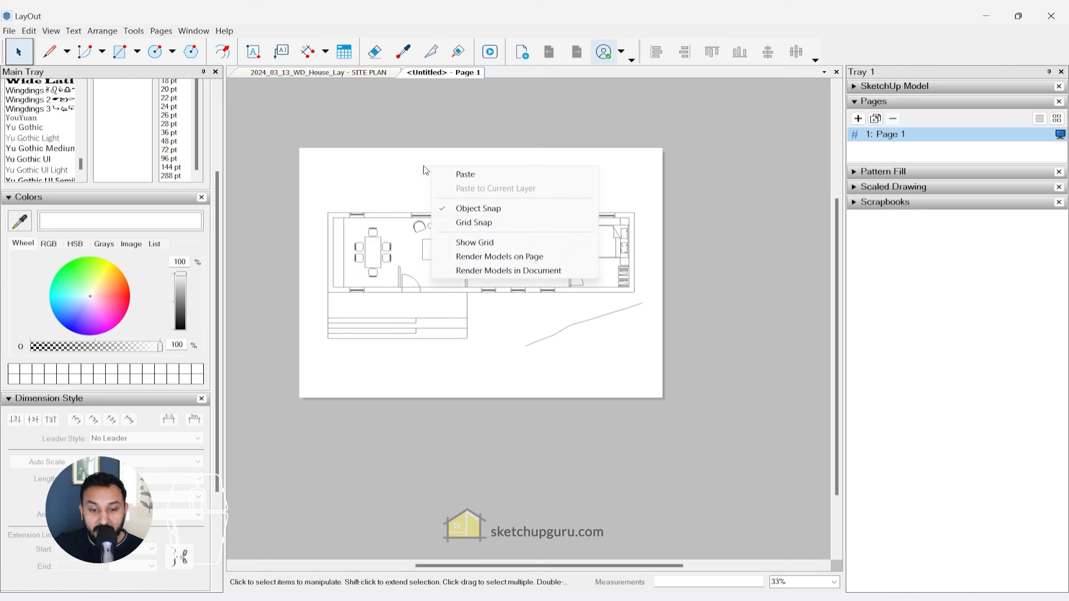
right_click(405, 170)
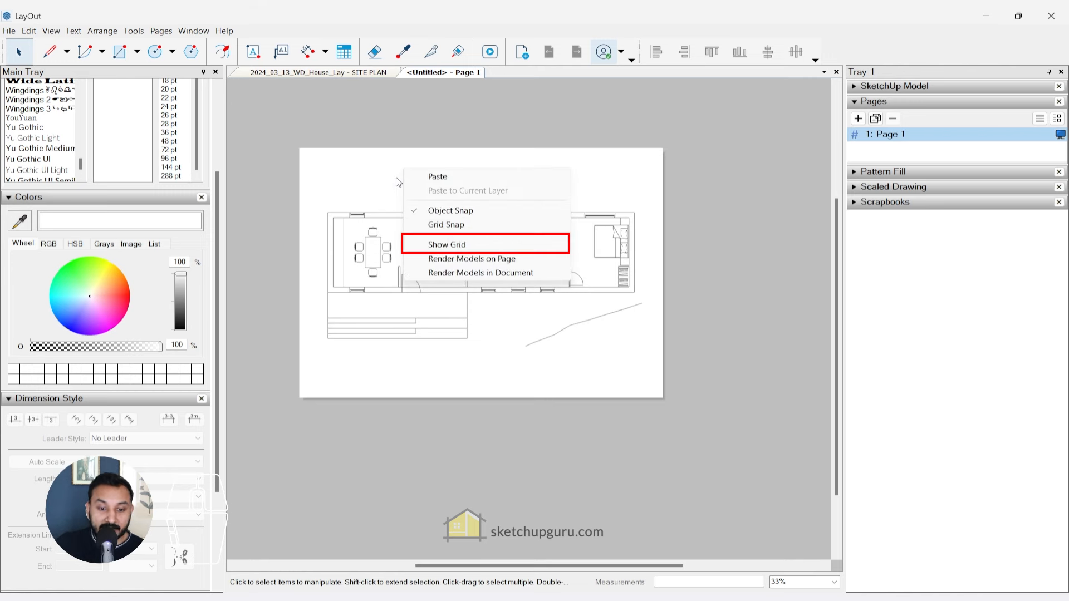
click(437, 245)
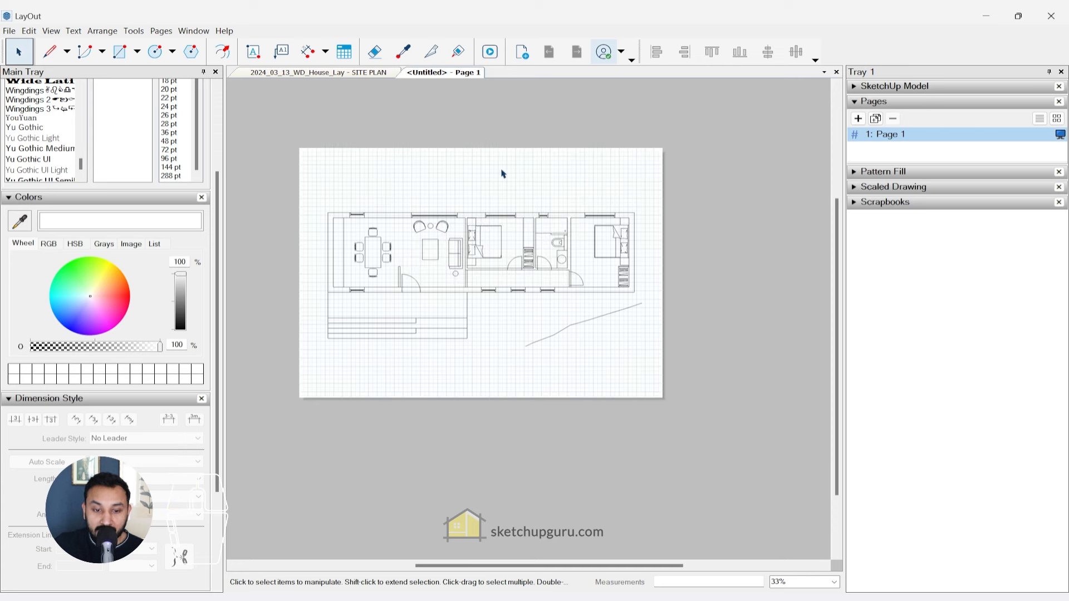
right_click(475, 179)
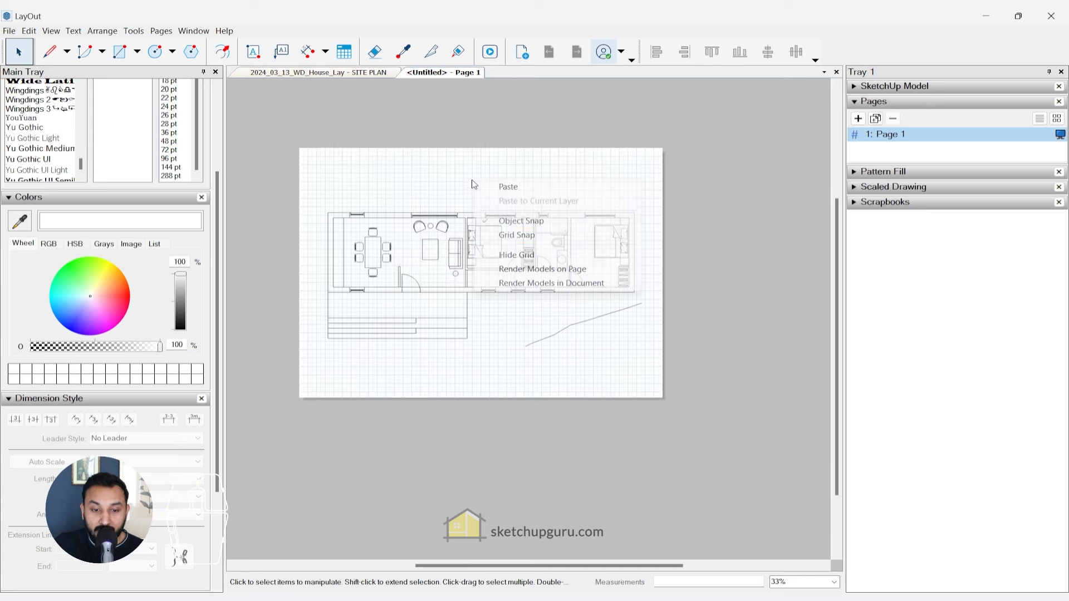
click(528, 236)
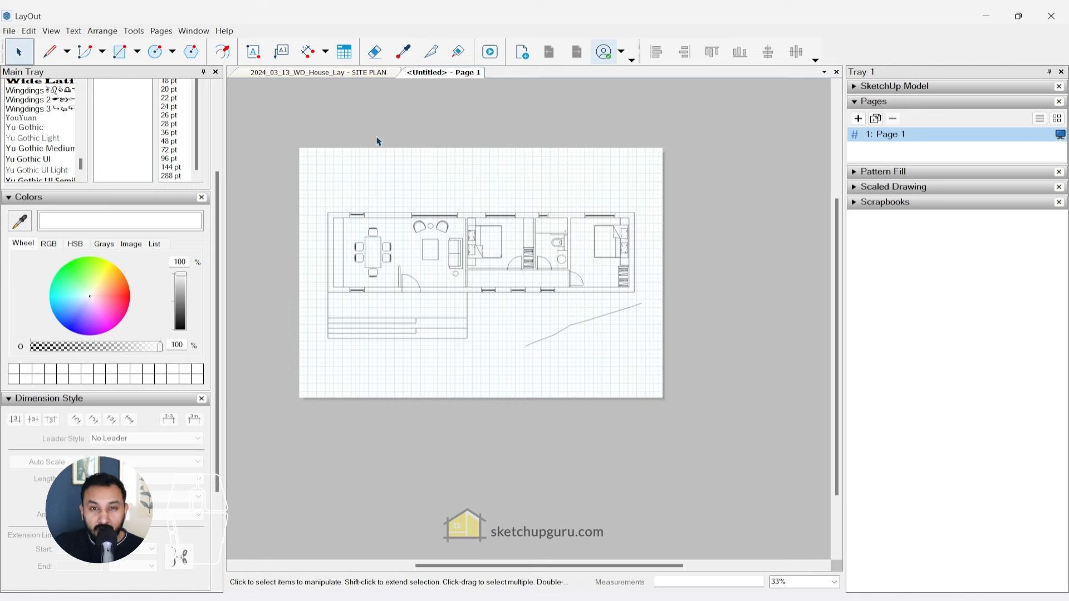
- Check with the Rectangle tool how the start point snaps to the grid near the page corners, without drawing anything
key(r)
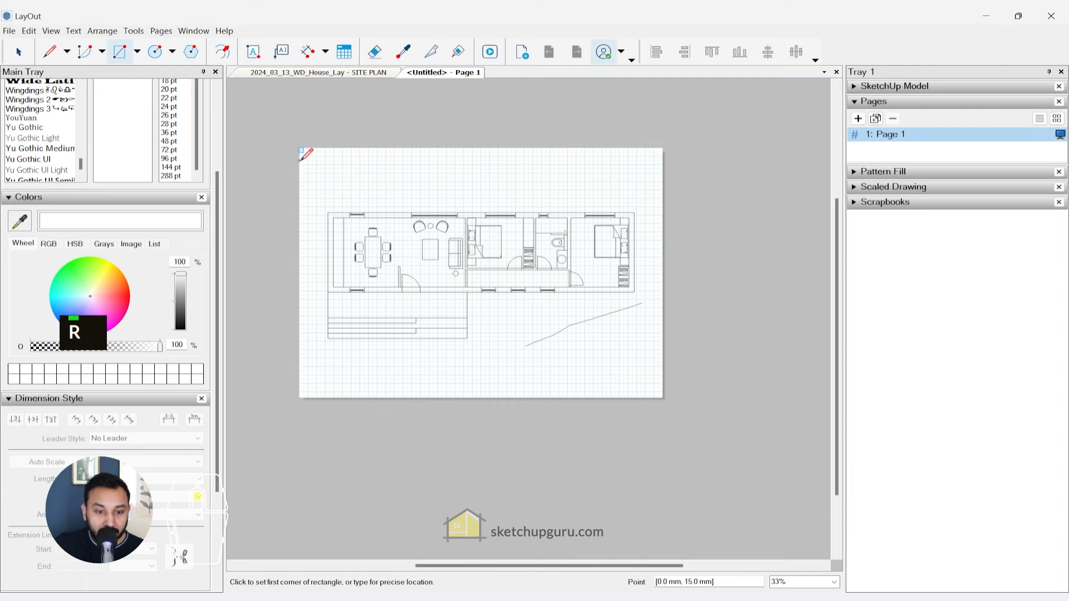
scroll(301, 151, up, 5)
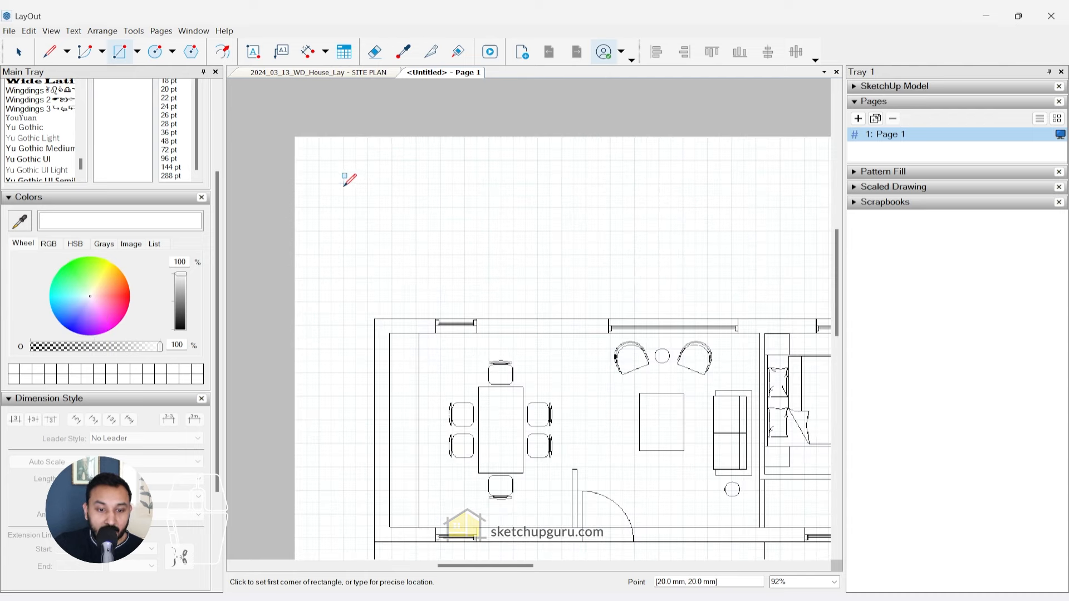
scroll(349, 181, down, 3)
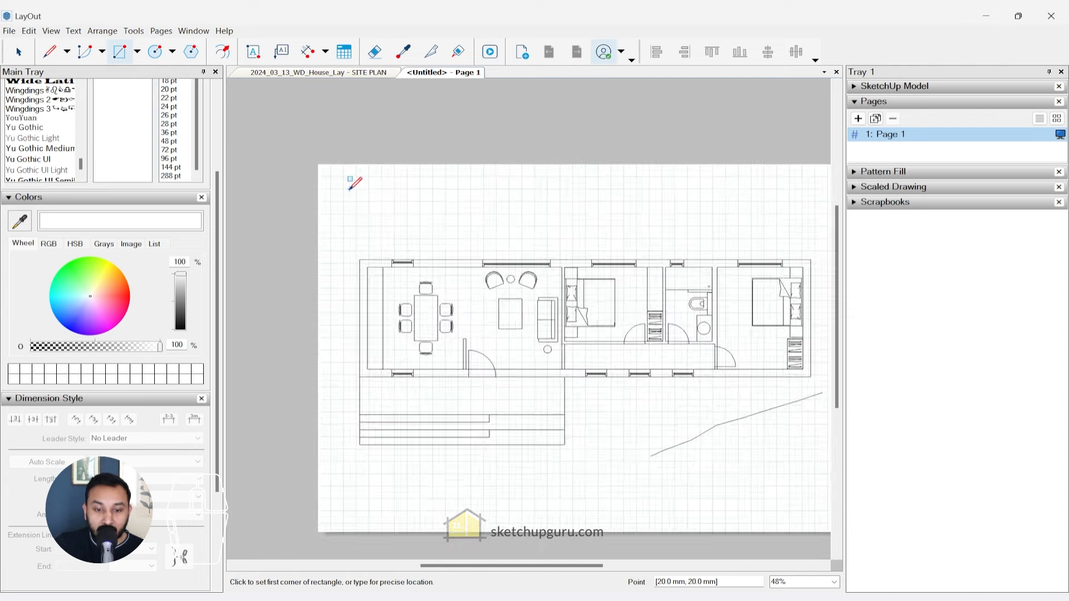
scroll(616, 188, up, 5)
scroll(650, 186, down, 4)
scroll(675, 143, up, 6)
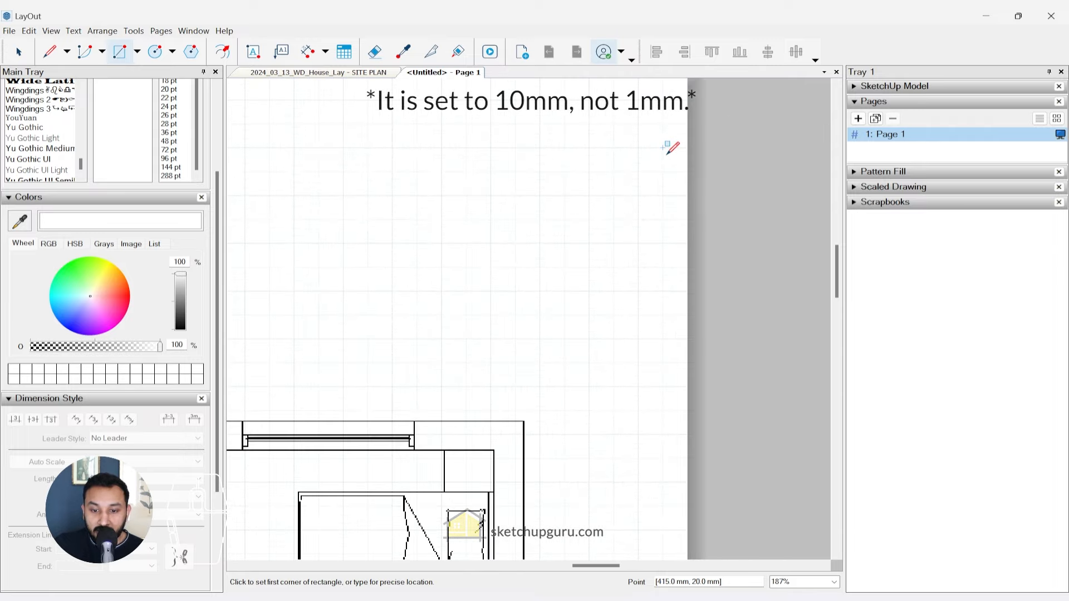
scroll(628, 220, down, 6)
scroll(415, 224, up, 2)
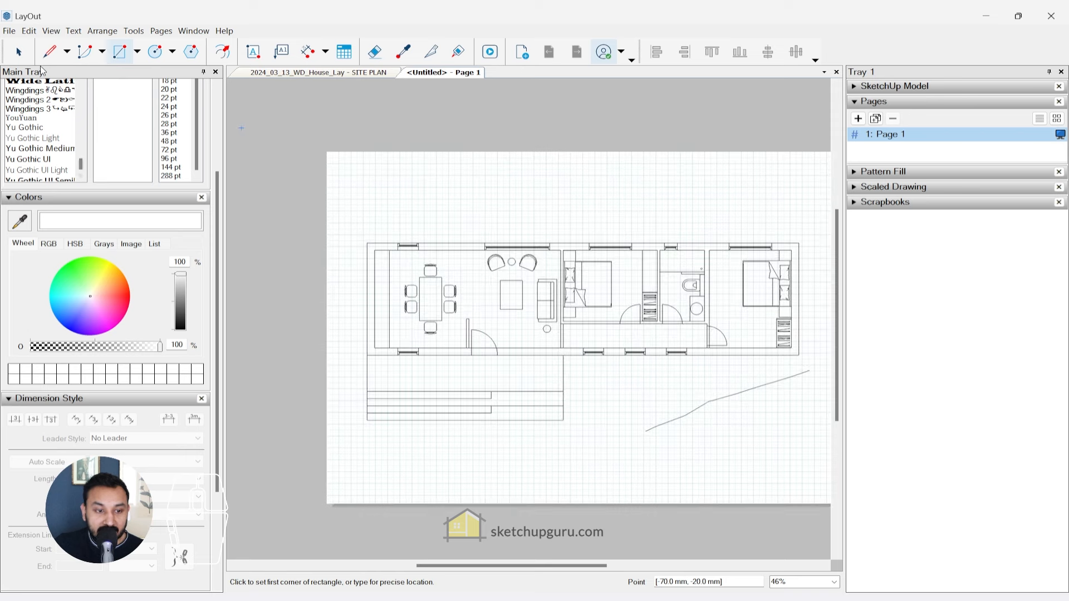
key(Escape)
- Open the Grid settings in Document Setup to review the major grid spacing and minor subdivisions
click(9, 30)
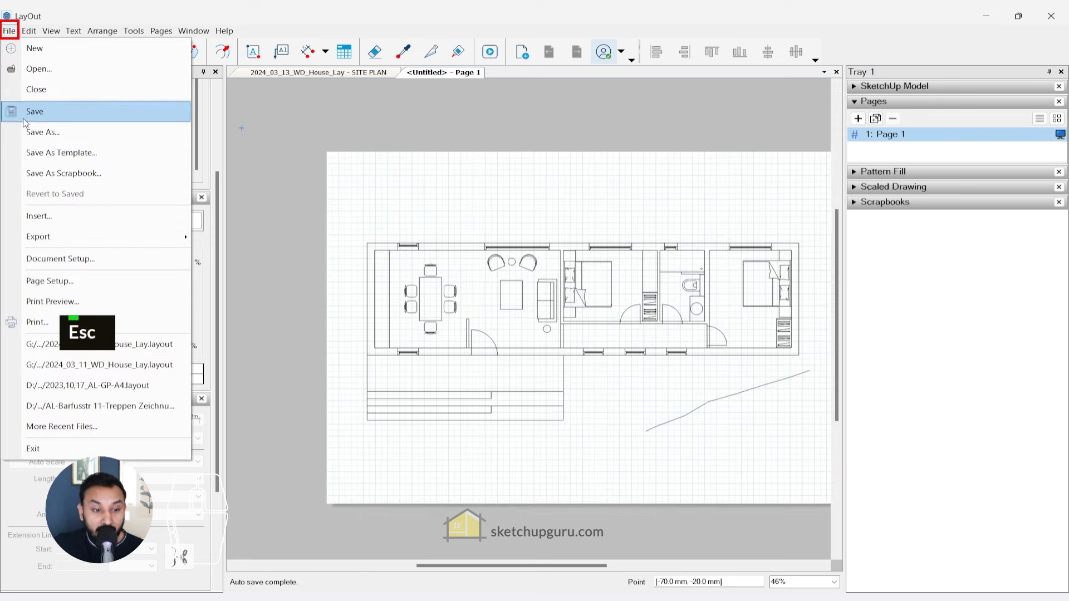
click(45, 259)
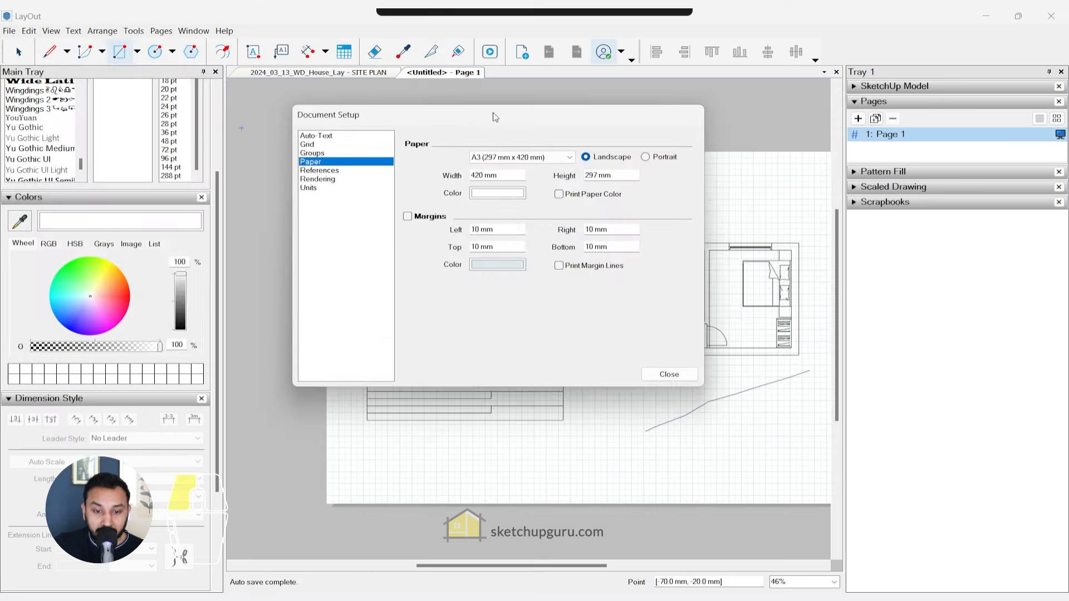
click(276, 173)
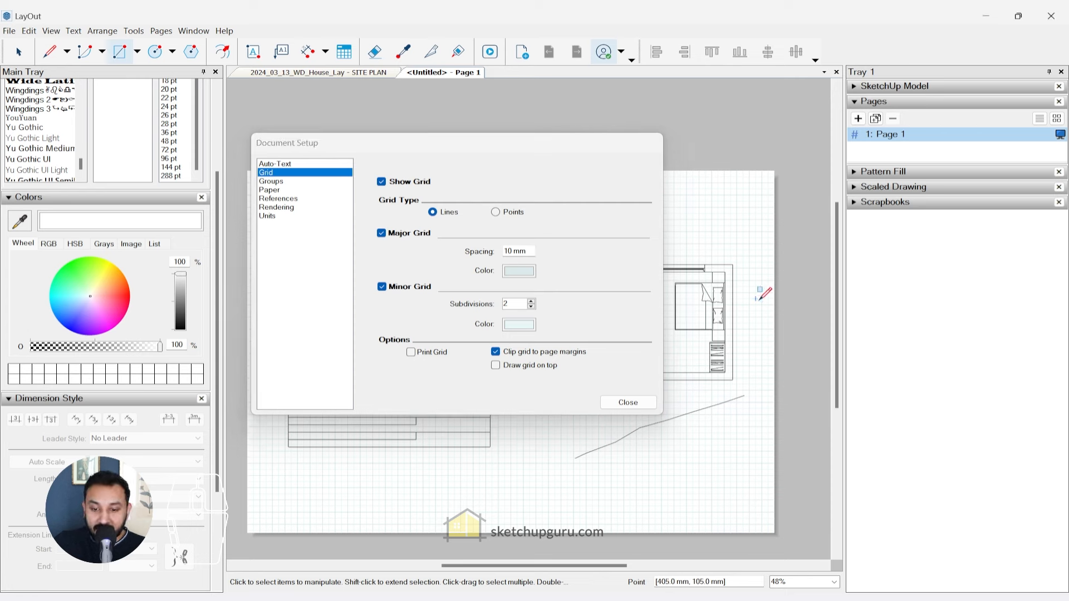
- Set the minor grid to 2 subdivisions and turn off the page margins in the Paper settings
click(531, 307)
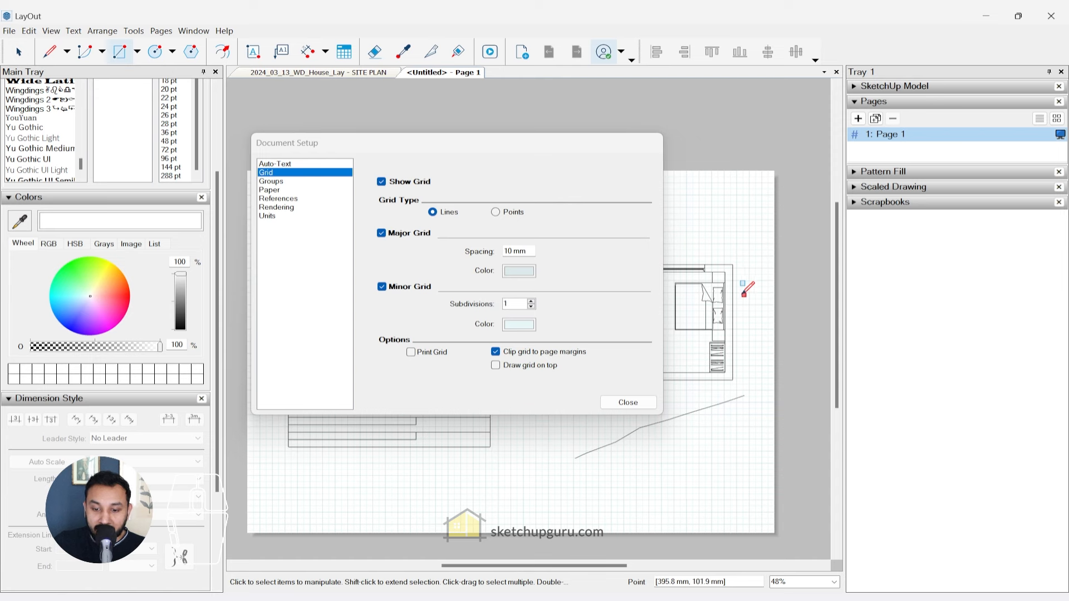
click(531, 300)
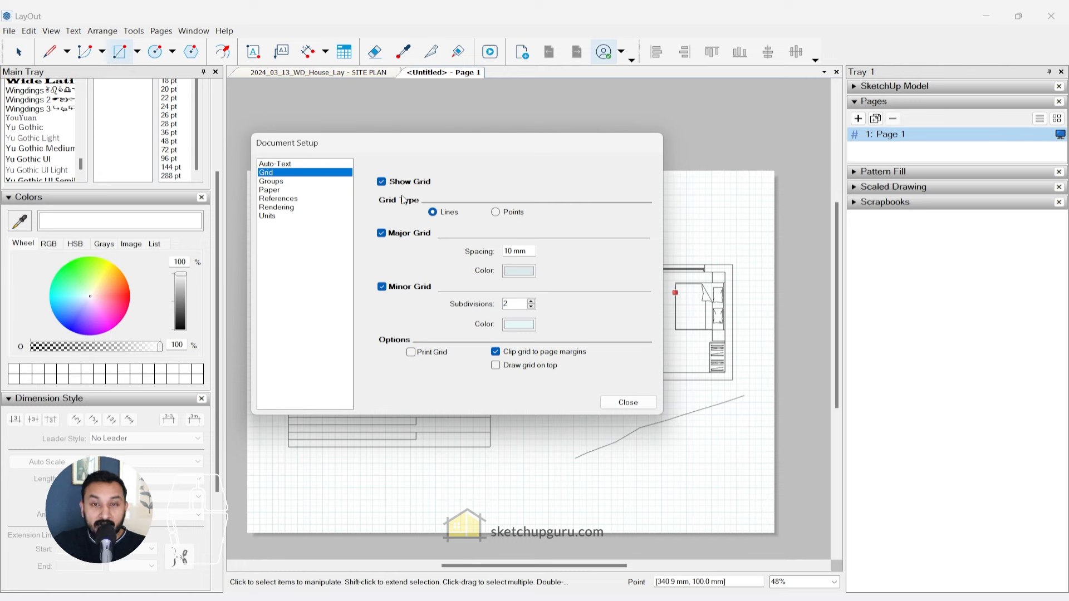
click(276, 191)
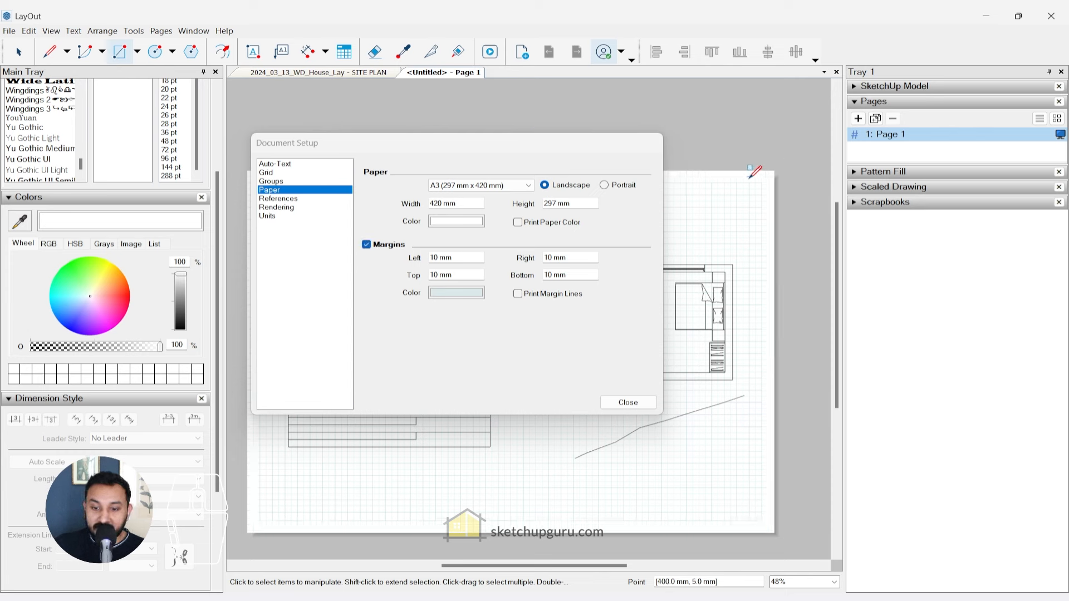
click(367, 245)
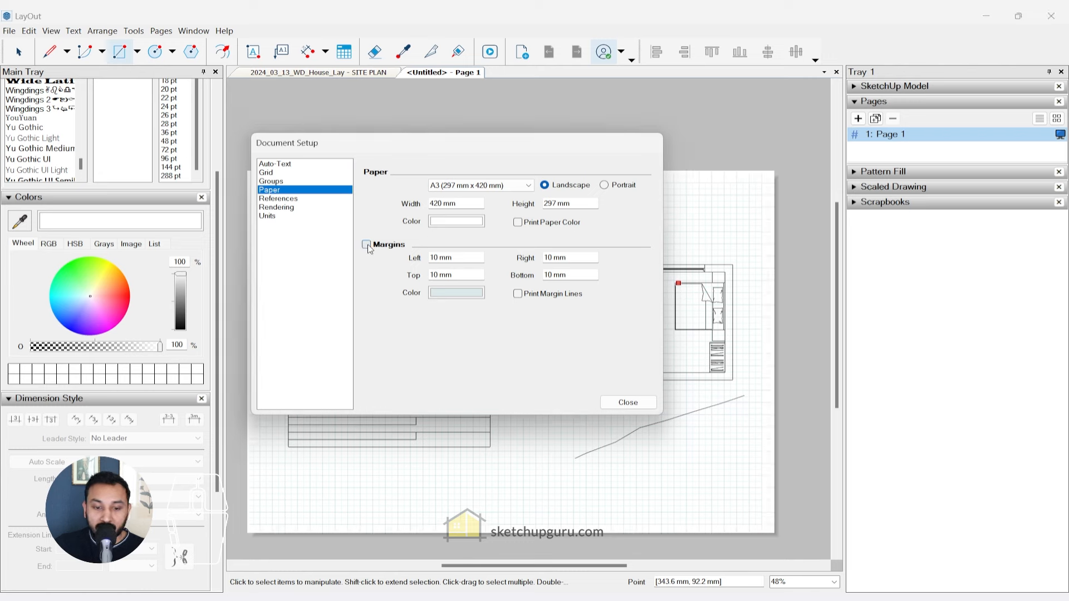
- Check the length unit options in the document's Units settings and close Document Setup
click(271, 217)
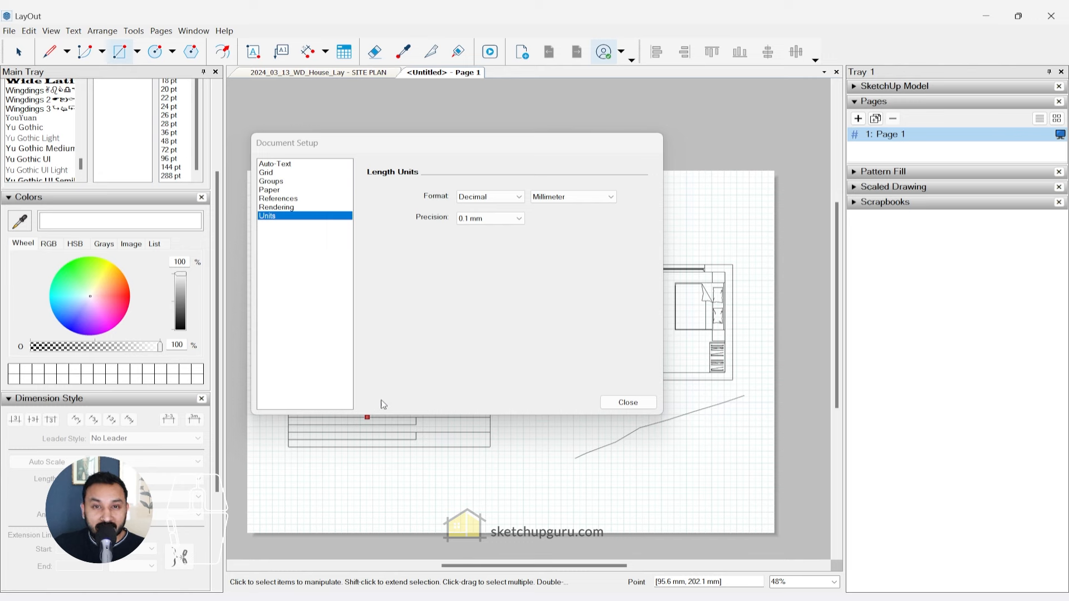
click(546, 198)
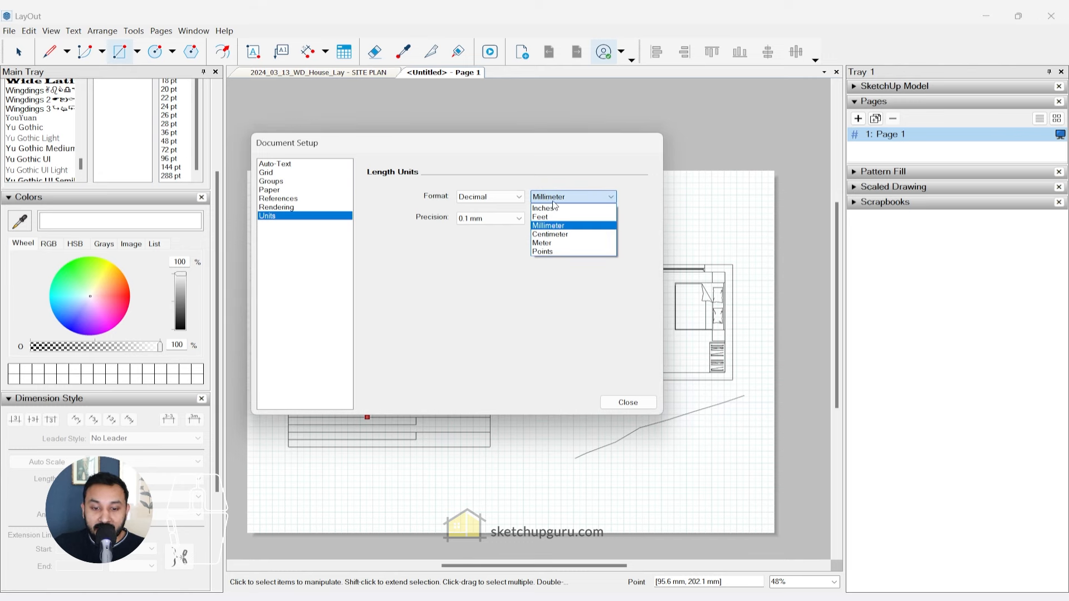
click(565, 176)
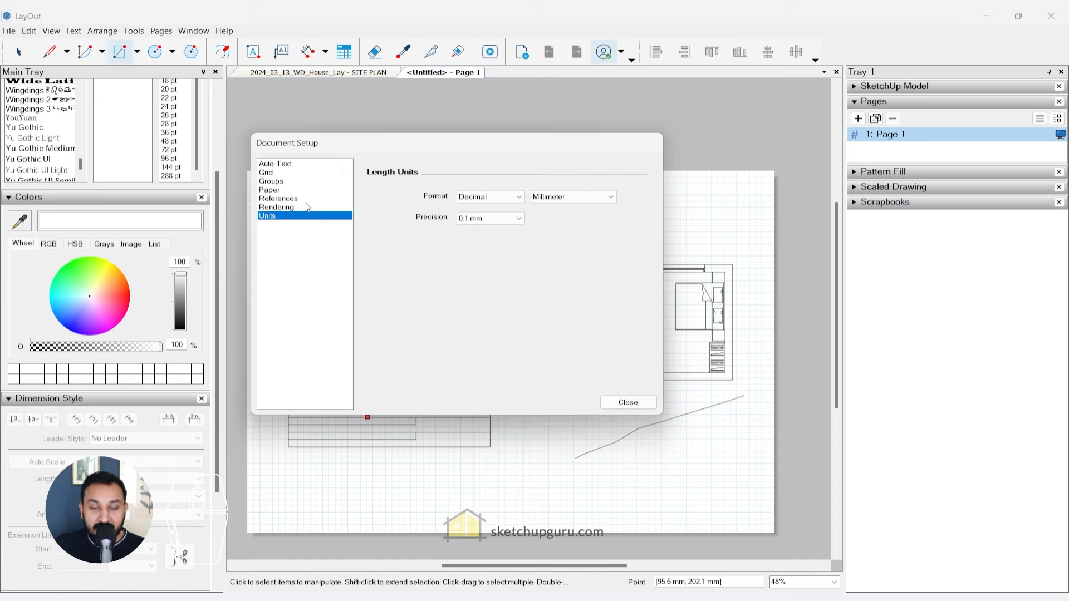
click(628, 402)
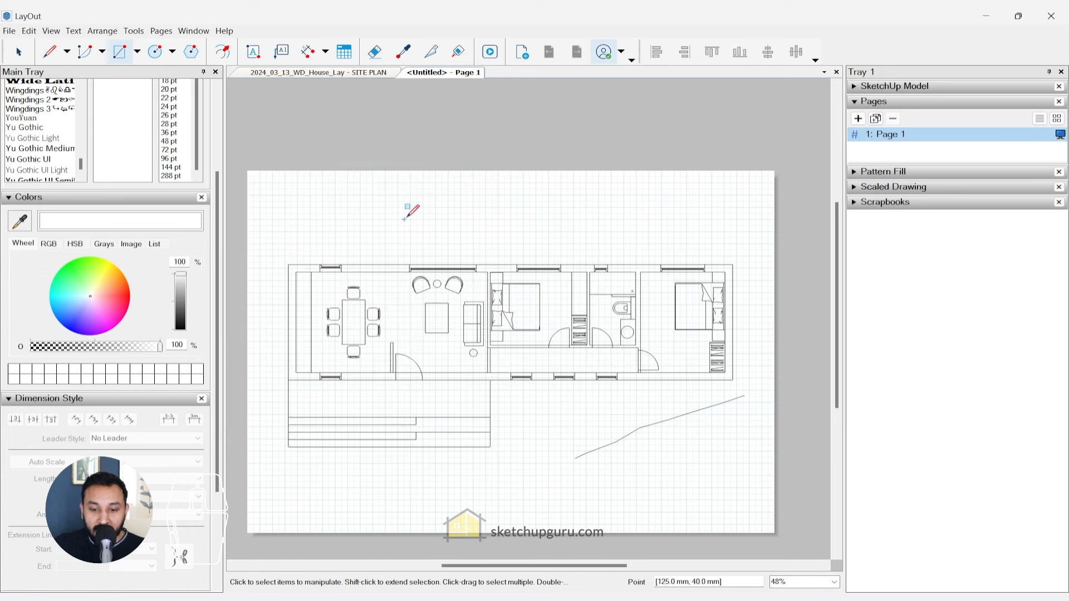
- Draw a border rectangle about 410 mm wide along the outer grid lines, from the page's upper-left corner to its lower-right corner
scroll(439, 167, down, 3)
key(r)
scroll(367, 183, up, 3)
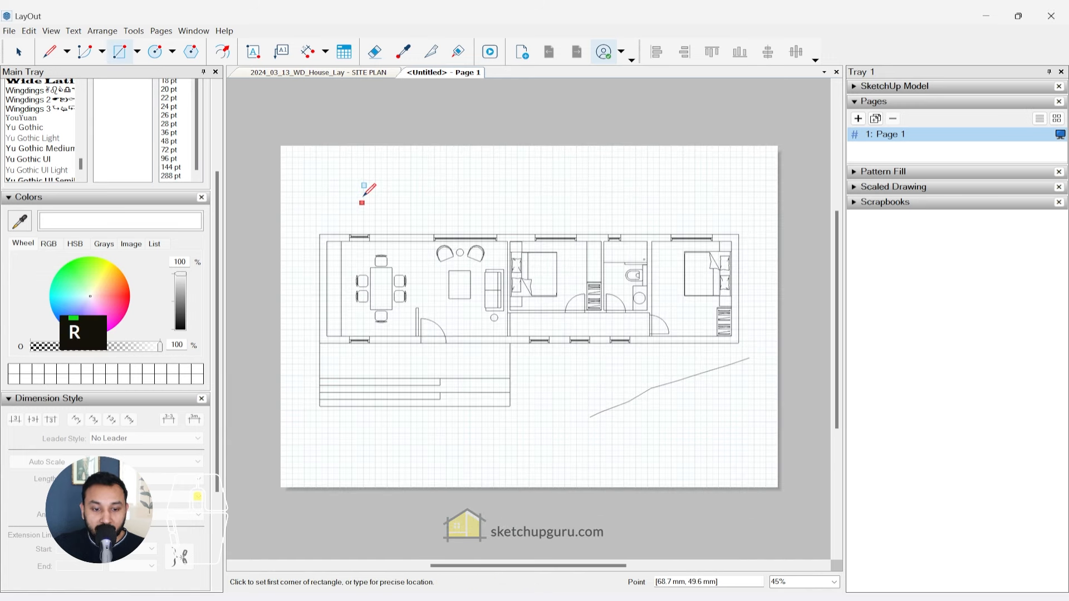
scroll(287, 142, up, 5)
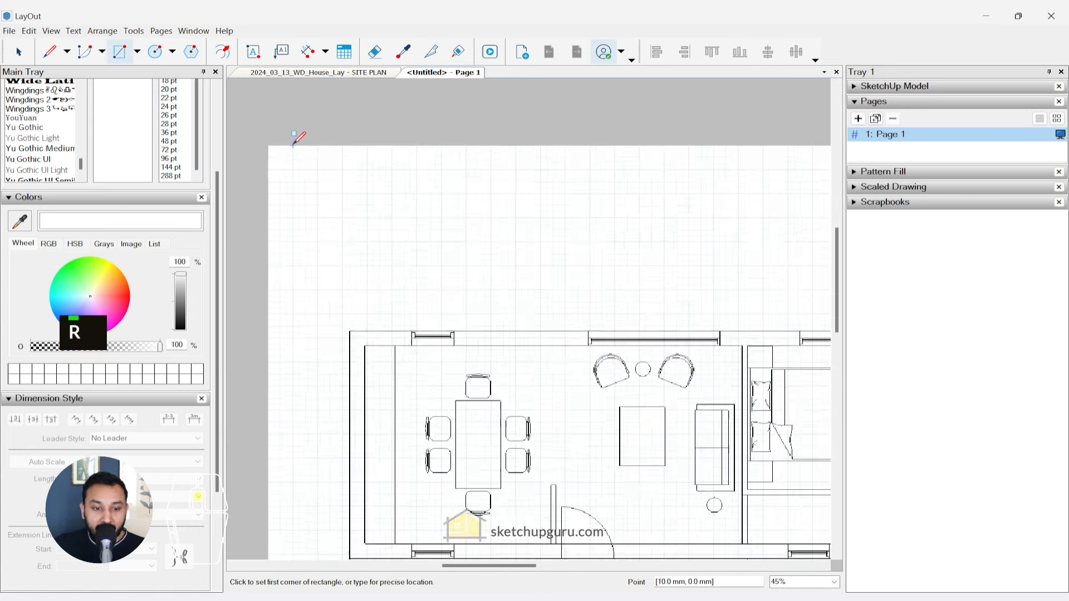
click(285, 156)
scroll(289, 145, down, 5)
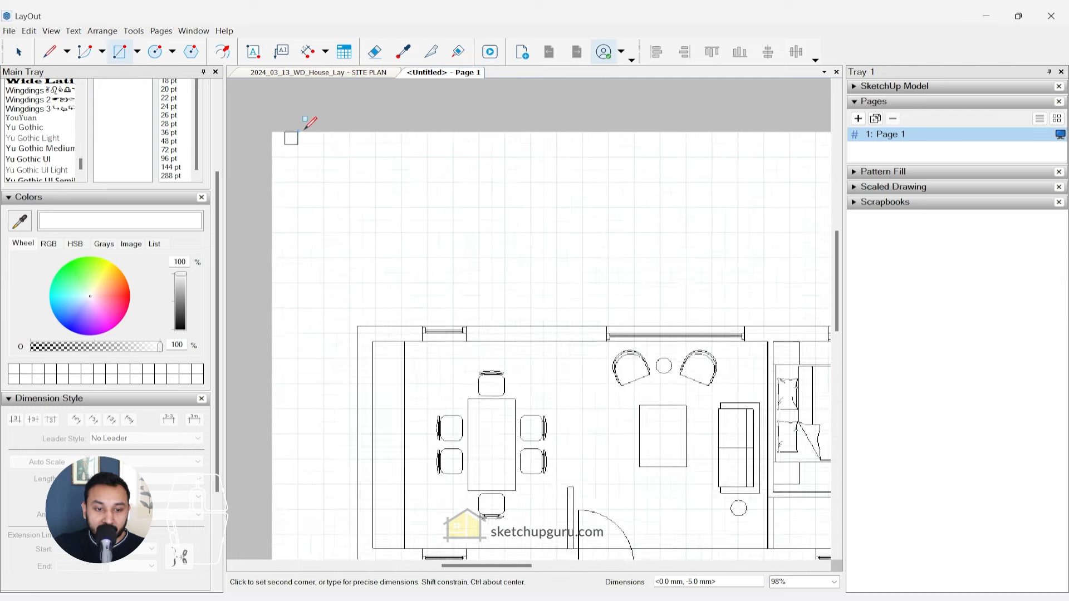
scroll(617, 368, up, 5)
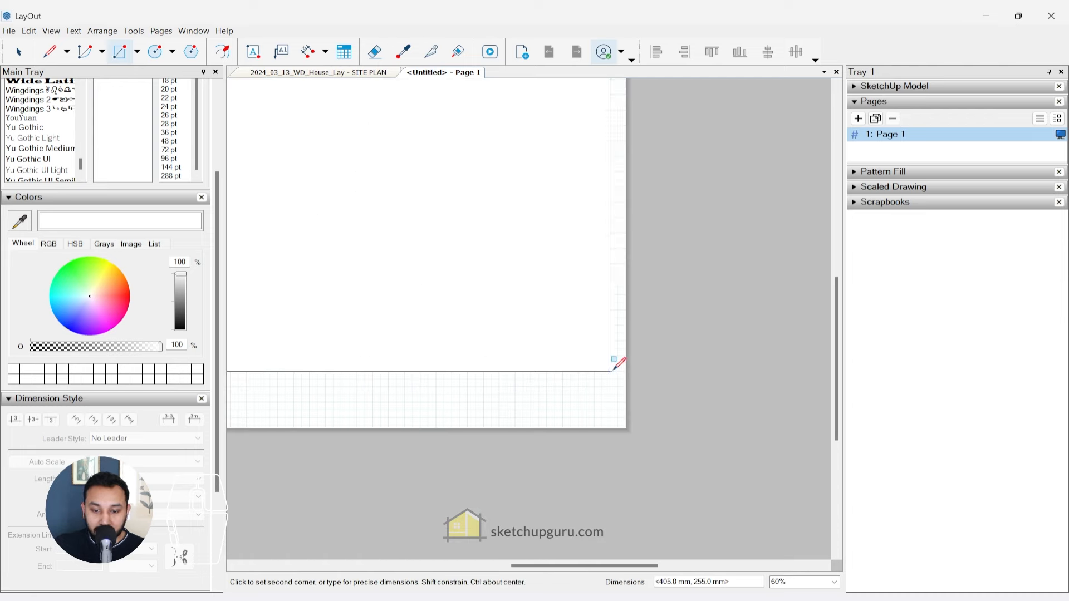
scroll(623, 387, up, 1)
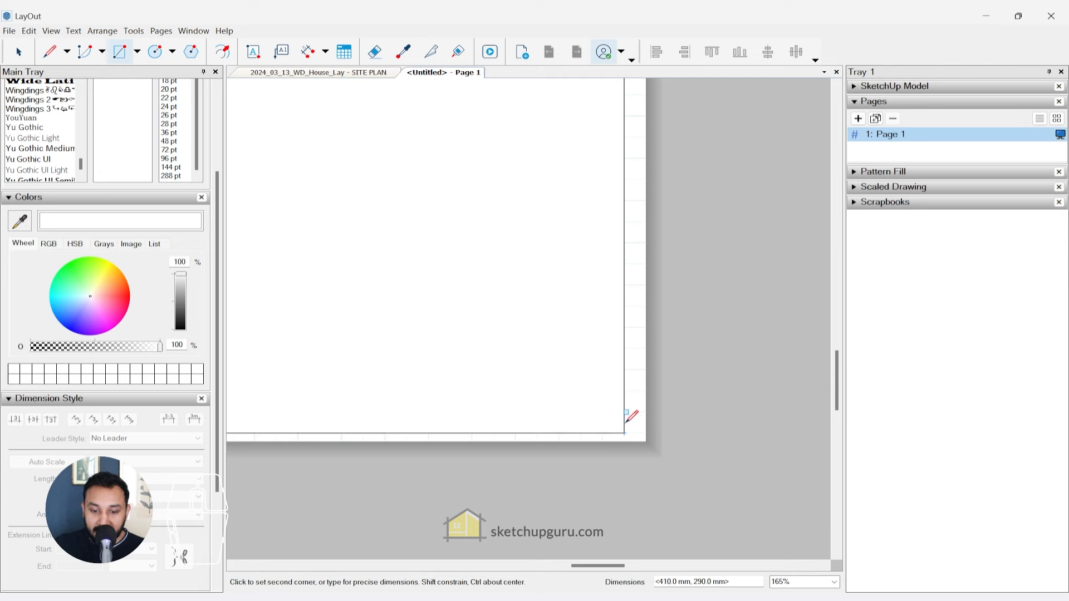
click(626, 399)
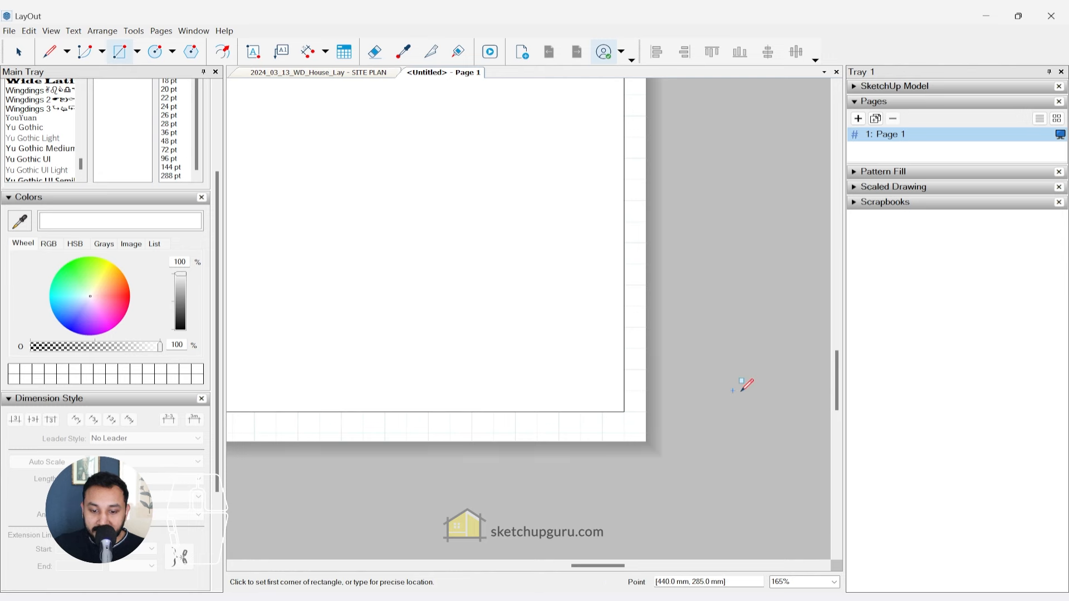
- Select the border rectangle and stretch its lower edge down to the grid line nearest the bottom of the page
scroll(754, 351, down, 6)
key(space)
click(572, 343)
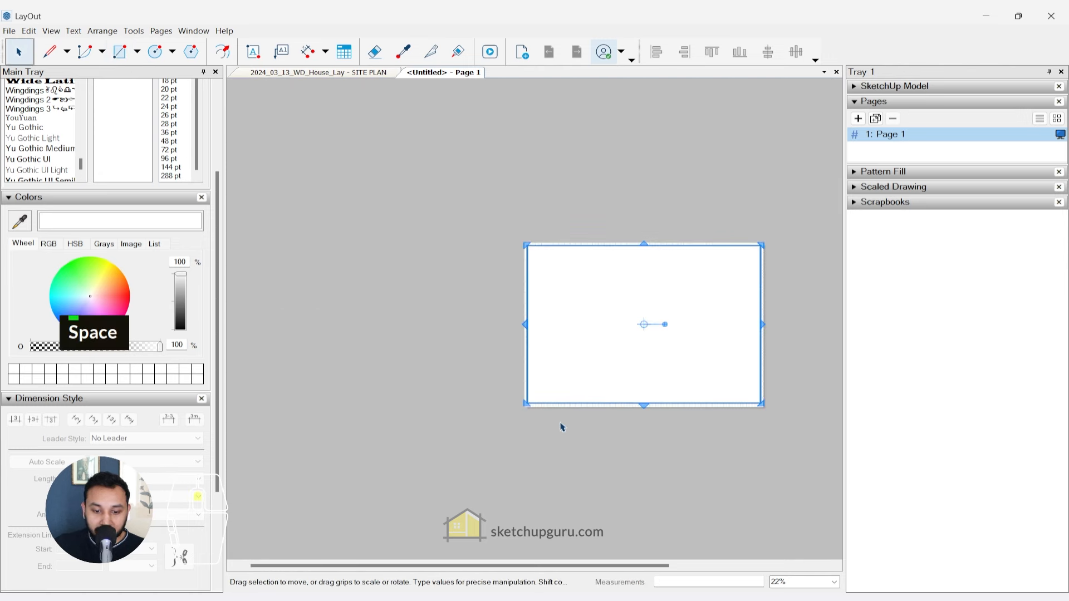
scroll(564, 425, up, 4)
drag(515, 326, 503, 306)
scroll(521, 343, up, 4)
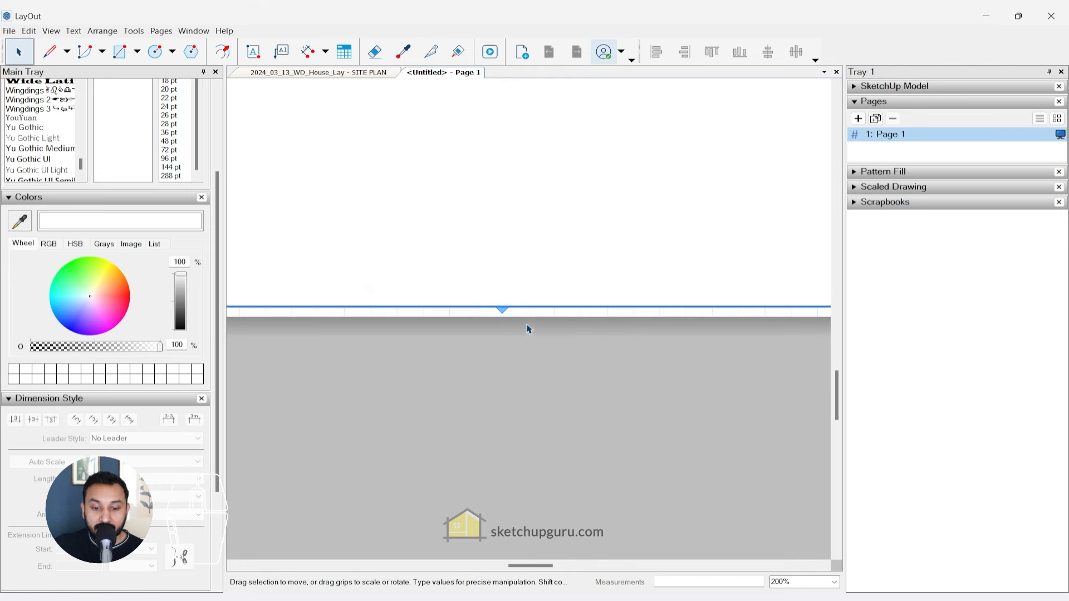
- Open Document Setup for the untitled sheet
click(9, 30)
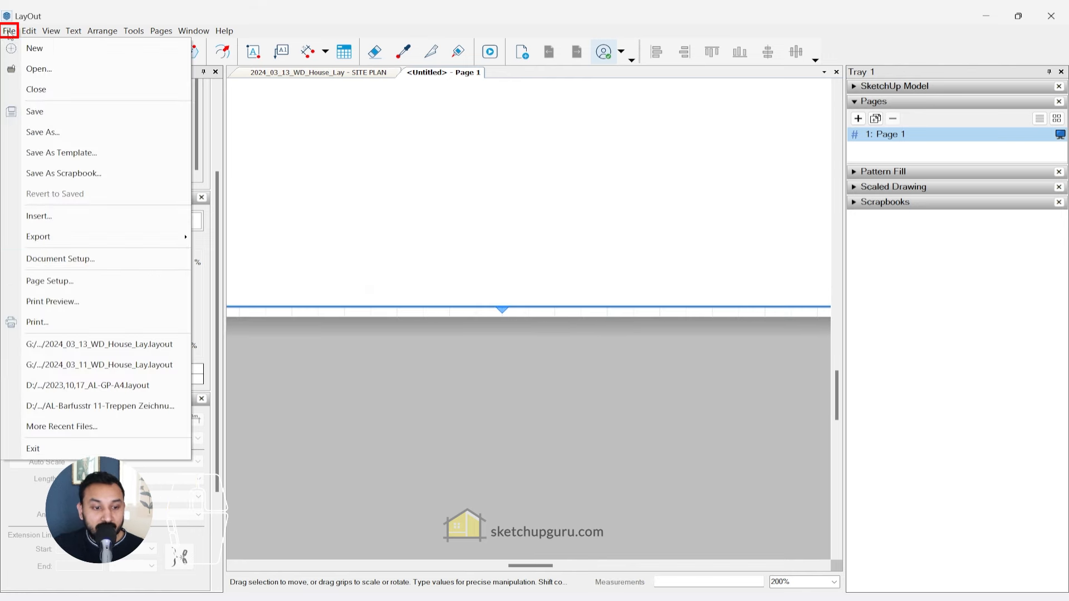
click(55, 260)
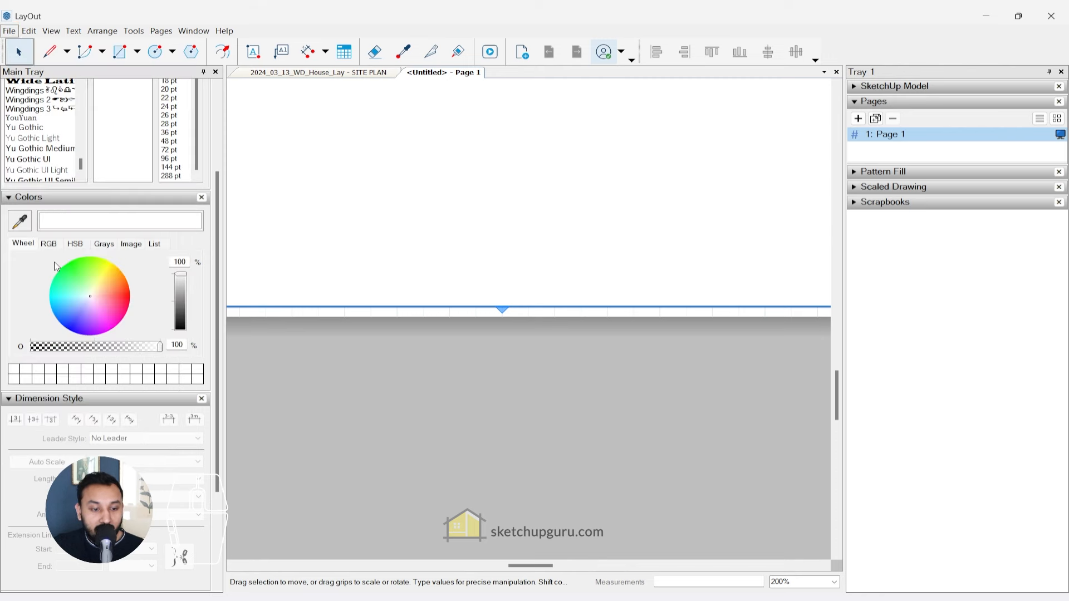
- Set the document's major grid spacing to 1 mm and the minor grid subdivisions to 1
click(164, 187)
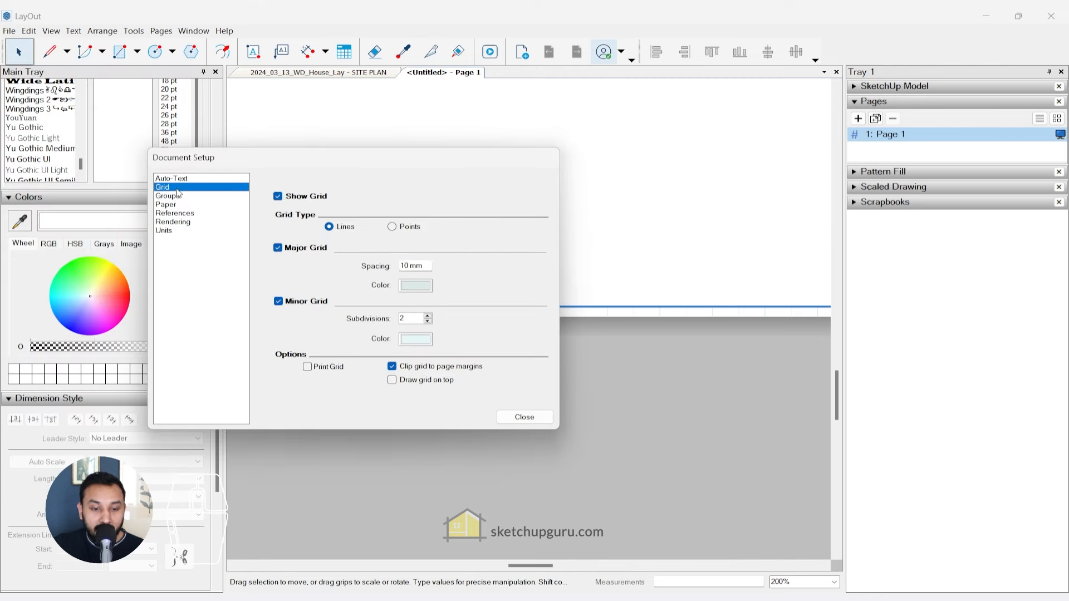
drag(365, 166, 510, 163)
click(562, 263)
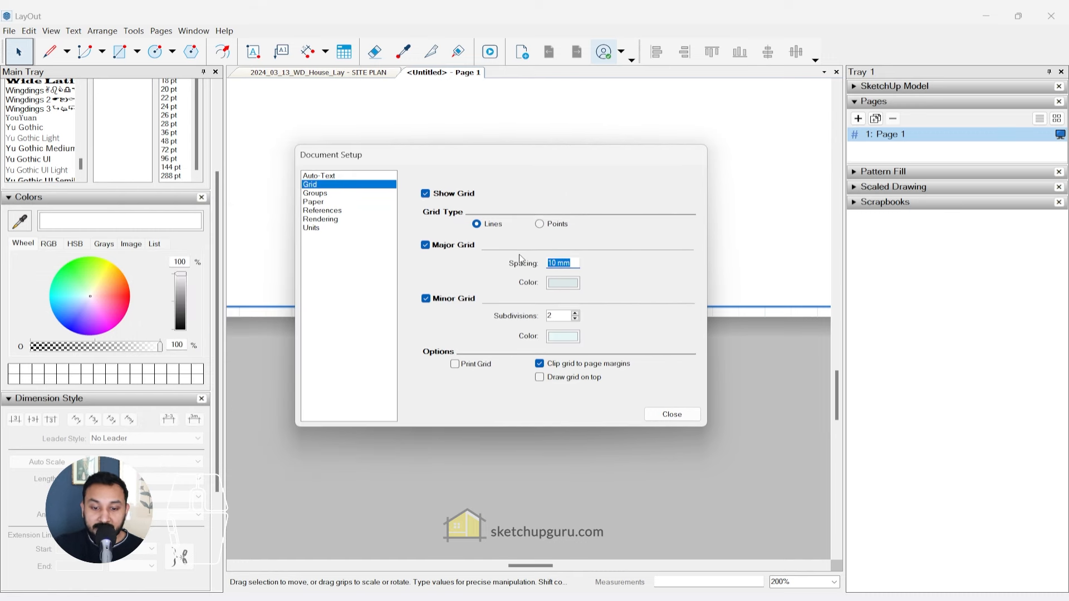
text(1)
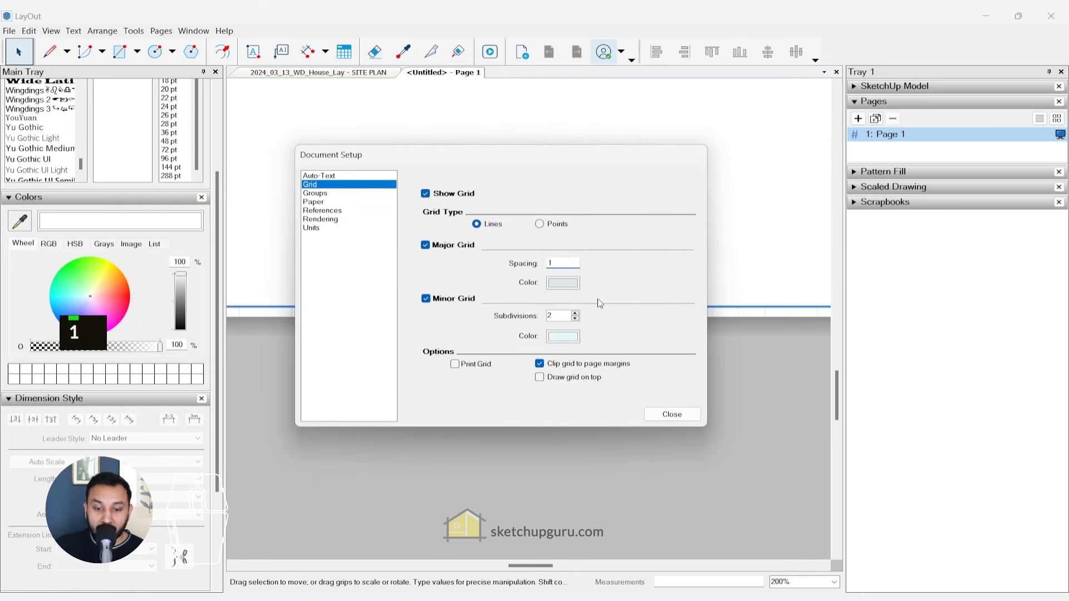
key(Tab)
click(576, 319)
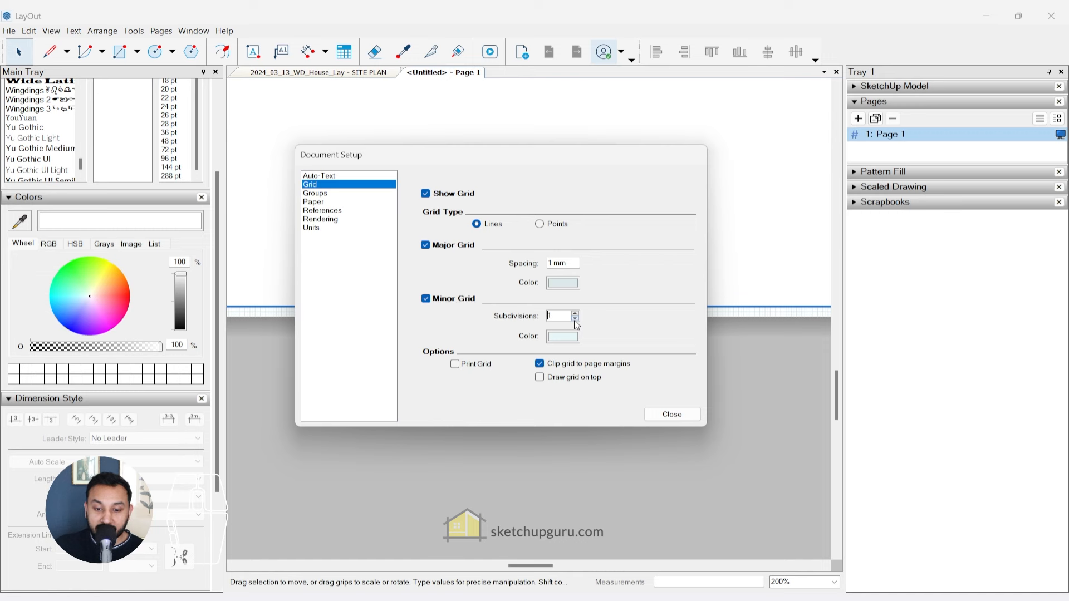
click(672, 414)
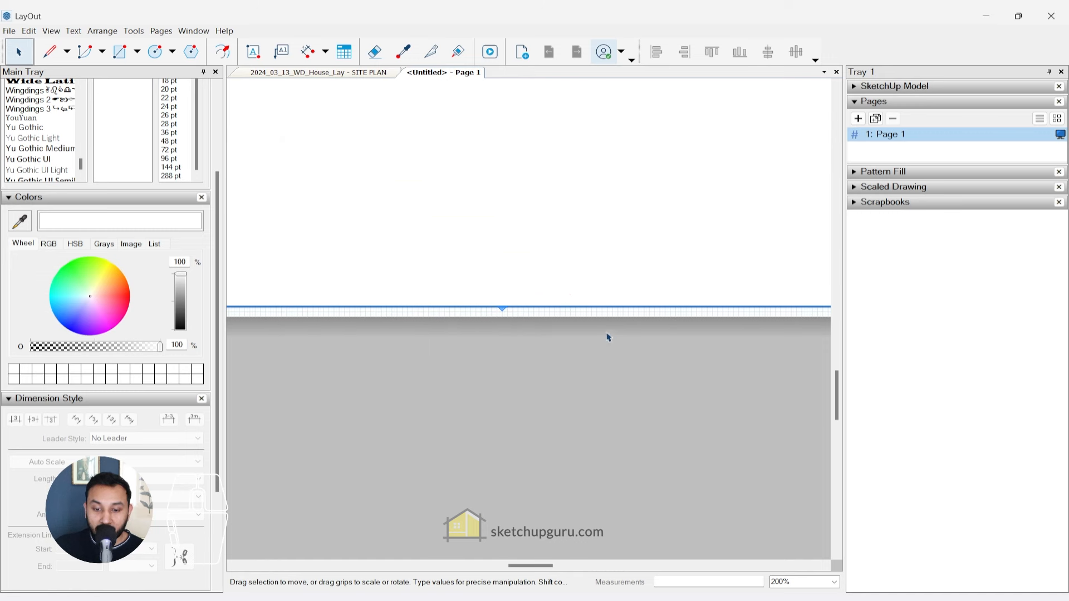
- Stretch the sides of the white rectangle so that they line up with the edges of the page
scroll(509, 316, up, 7)
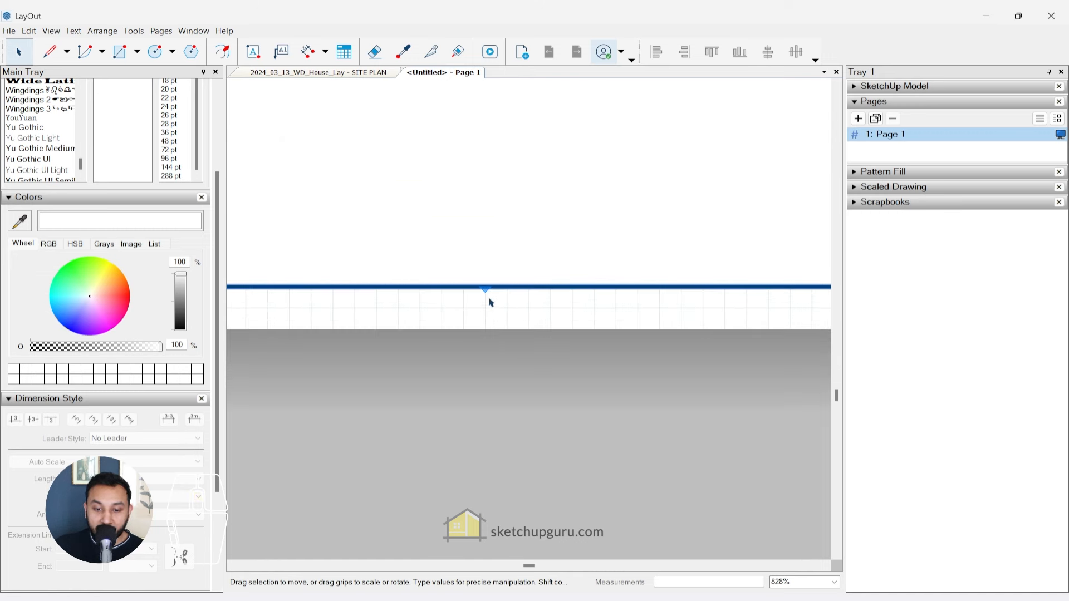
scroll(564, 363, down, 8)
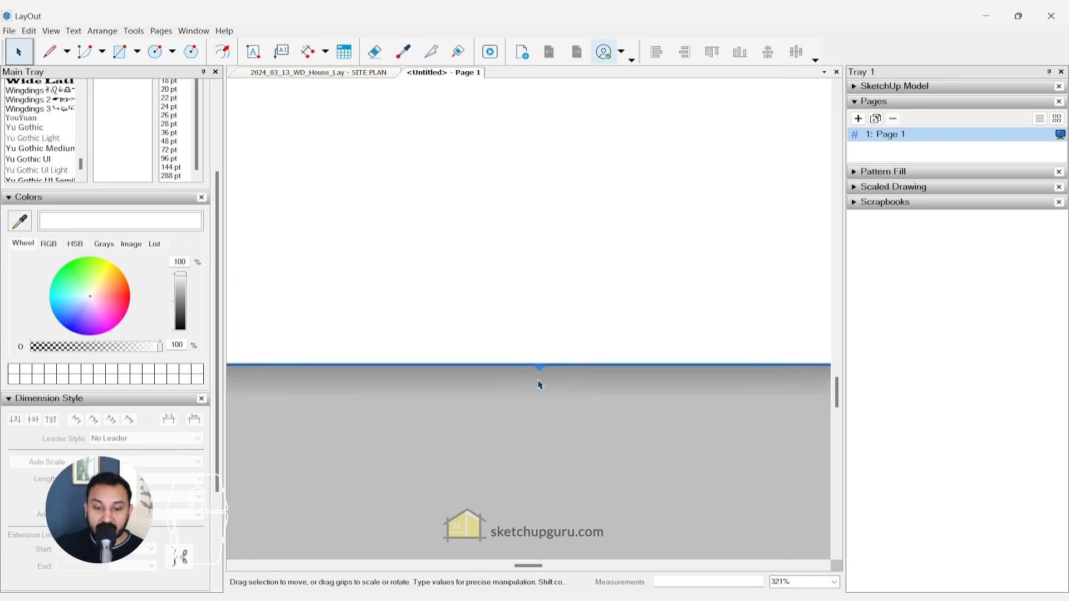
scroll(514, 331, down, 10)
scroll(437, 334, up, 5)
drag(412, 349, 391, 350)
scroll(406, 349, up, 5)
scroll(302, 337, down, 10)
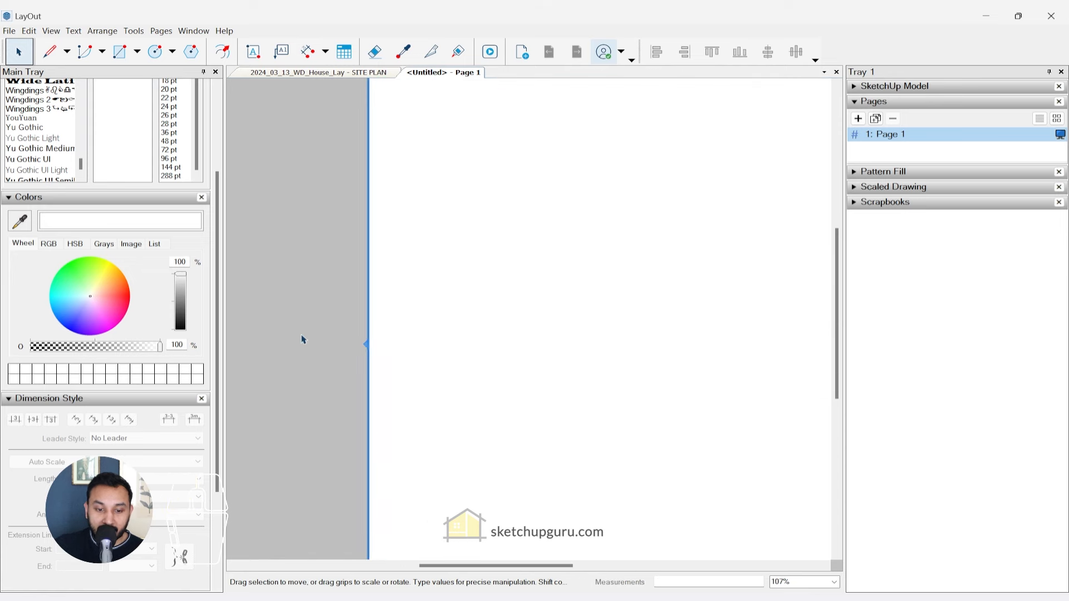
scroll(440, 233, up, 6)
drag(446, 222, 455, 213)
scroll(455, 212, up, 2)
scroll(379, 181, down, 8)
scroll(582, 356, up, 9)
drag(587, 360, 604, 363)
scroll(706, 315, down, 6)
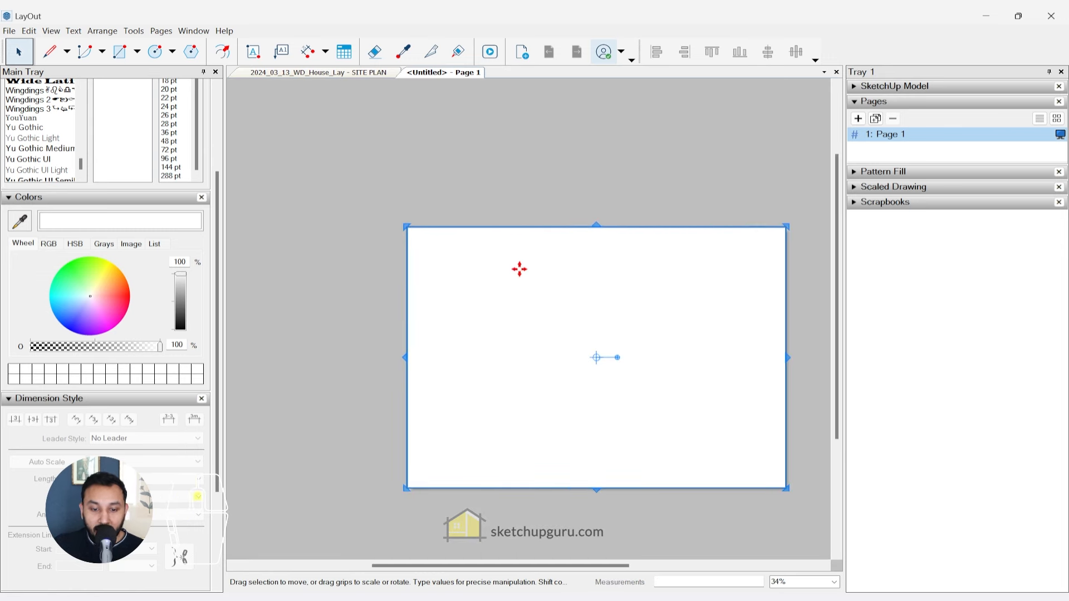
- Turn off the fill of the page-sized rectangle in its shape style and deselect it
key(space)
click(499, 280)
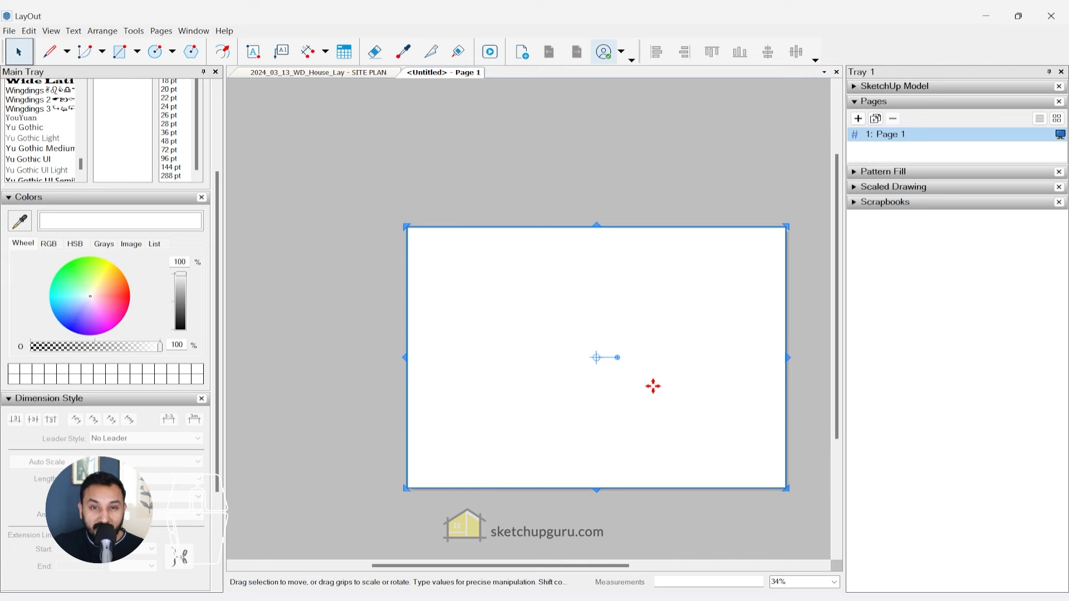
click(25, 197)
click(28, 257)
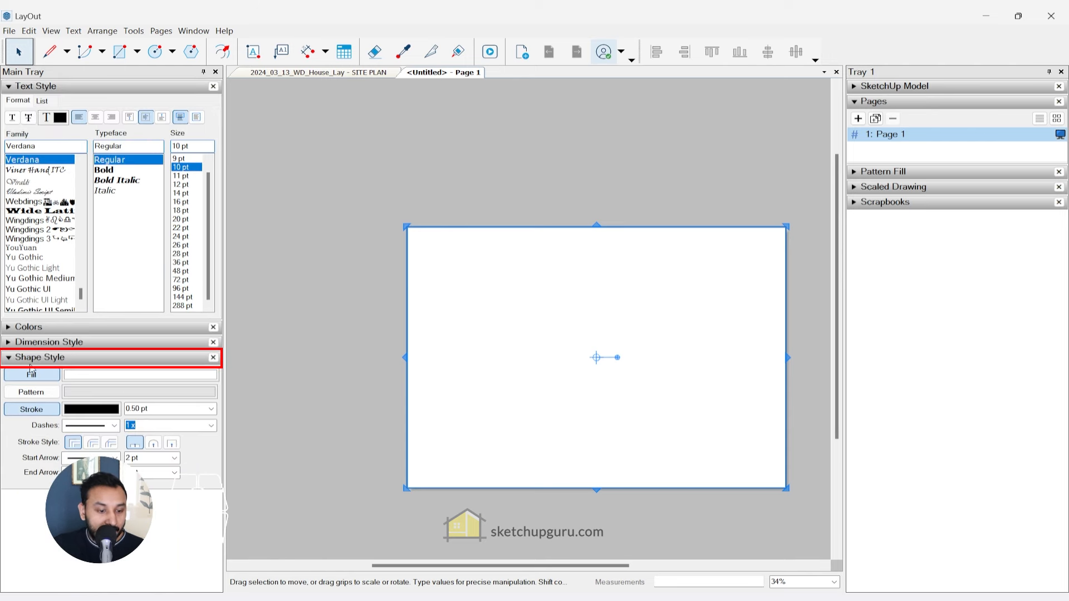
click(28, 375)
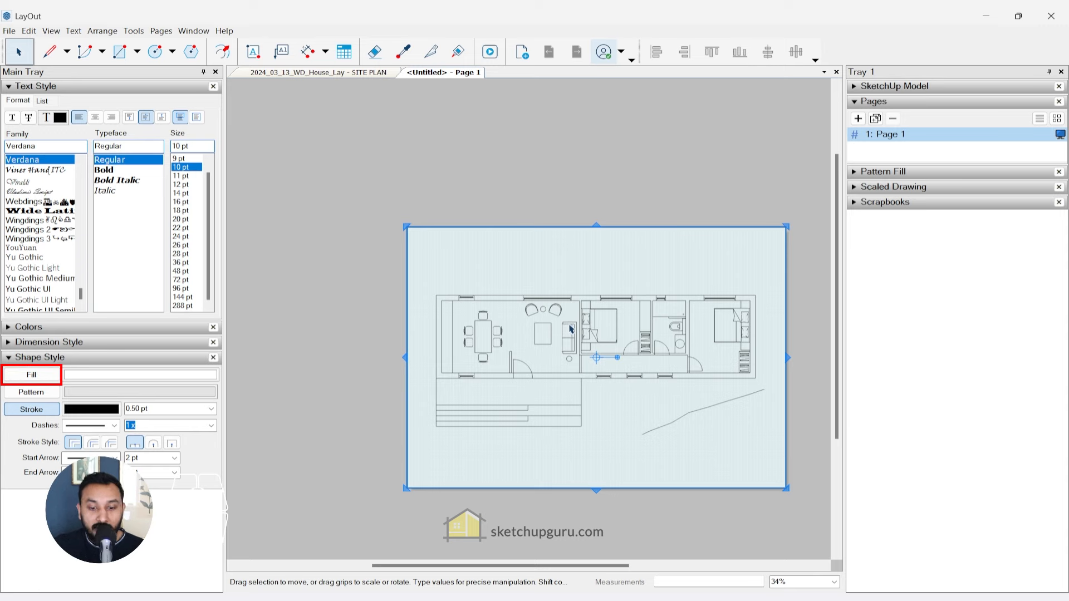
click(599, 193)
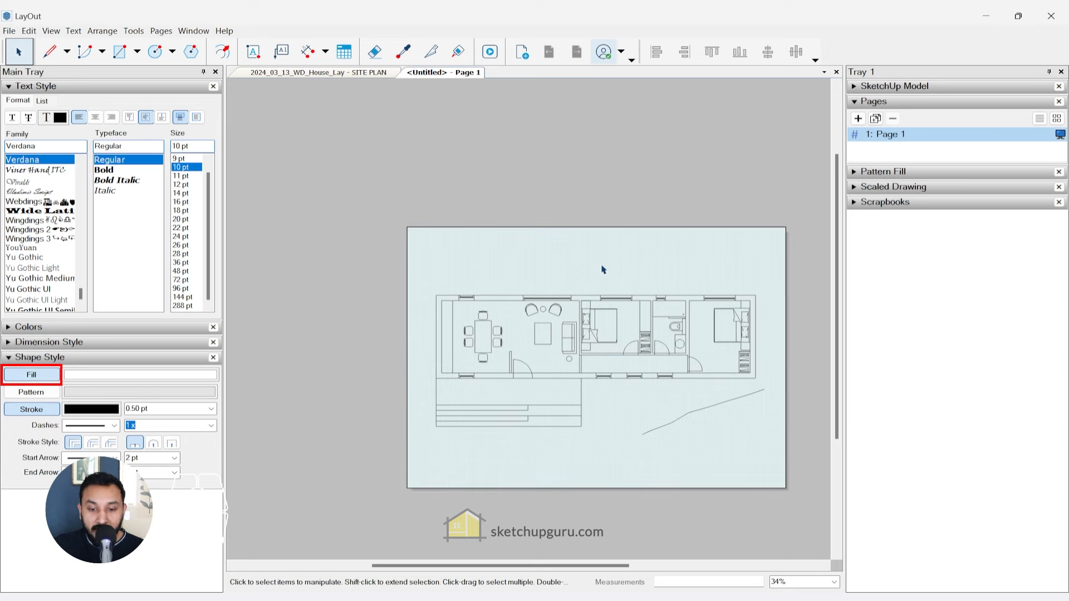
- Hide the grid on the page
scroll(545, 262, up, 2)
scroll(493, 250, up, 1)
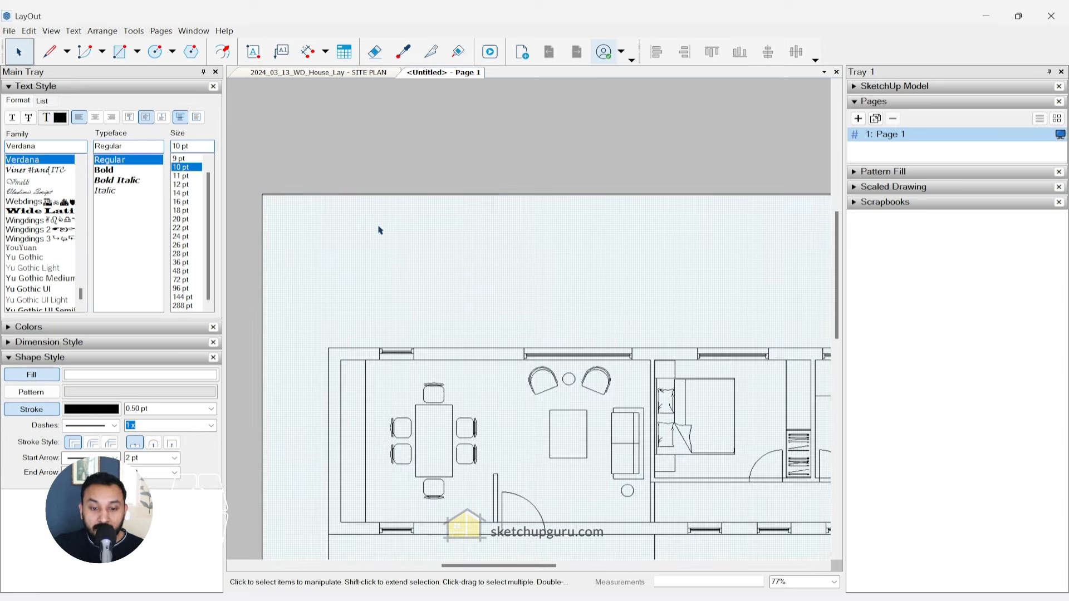
scroll(463, 258, down, 2)
scroll(465, 258, up, 1)
right_click(465, 258)
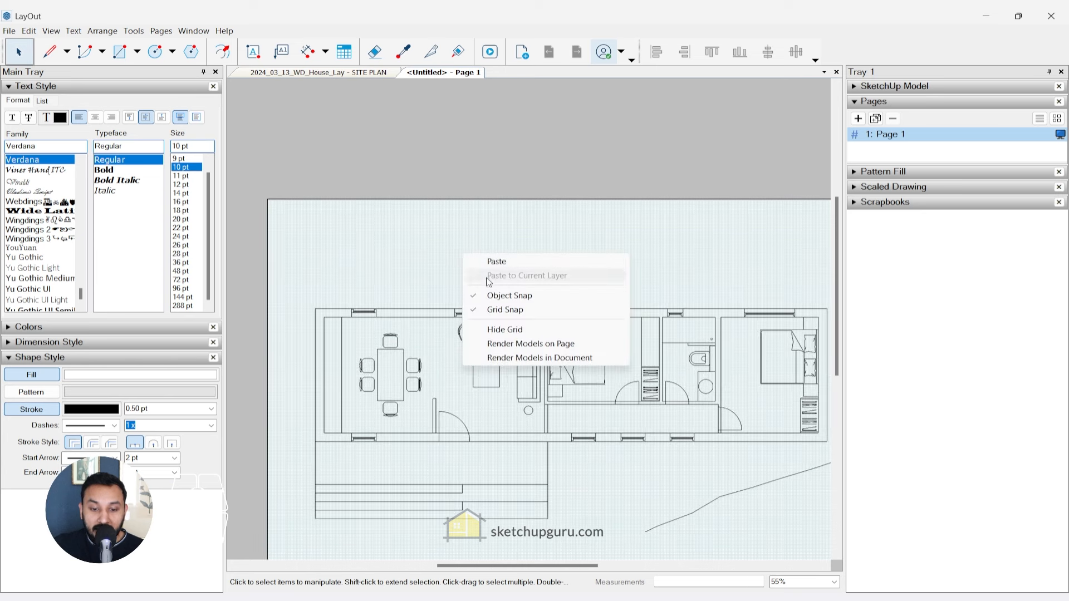
click(504, 329)
scroll(383, 179, down, 3)
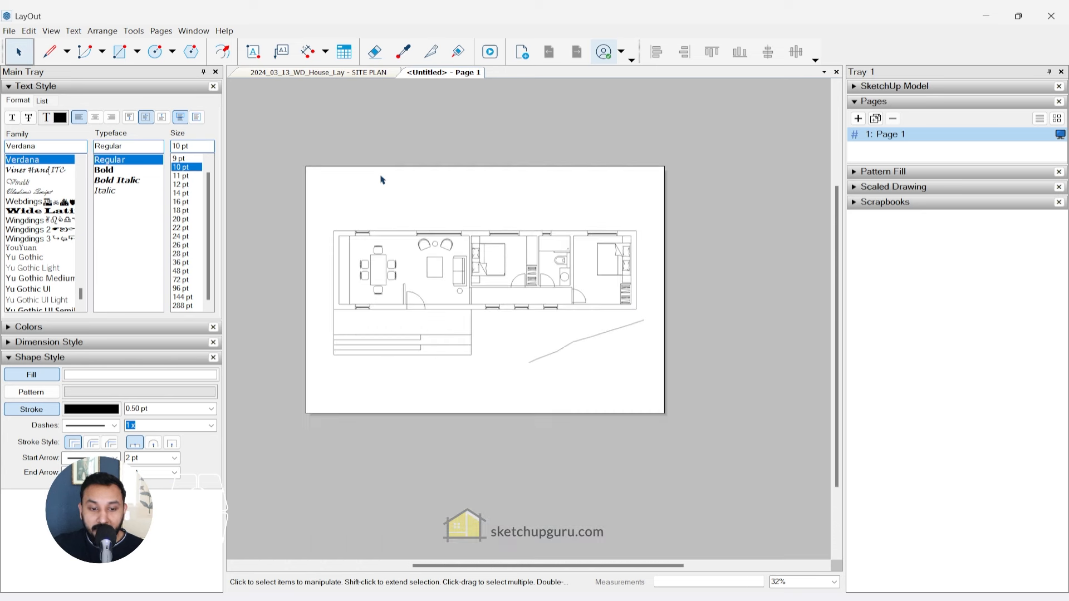
- Offset the page-sized rectangle inward by 4 mm to create a border
click(308, 180)
scroll(310, 179, up, 2)
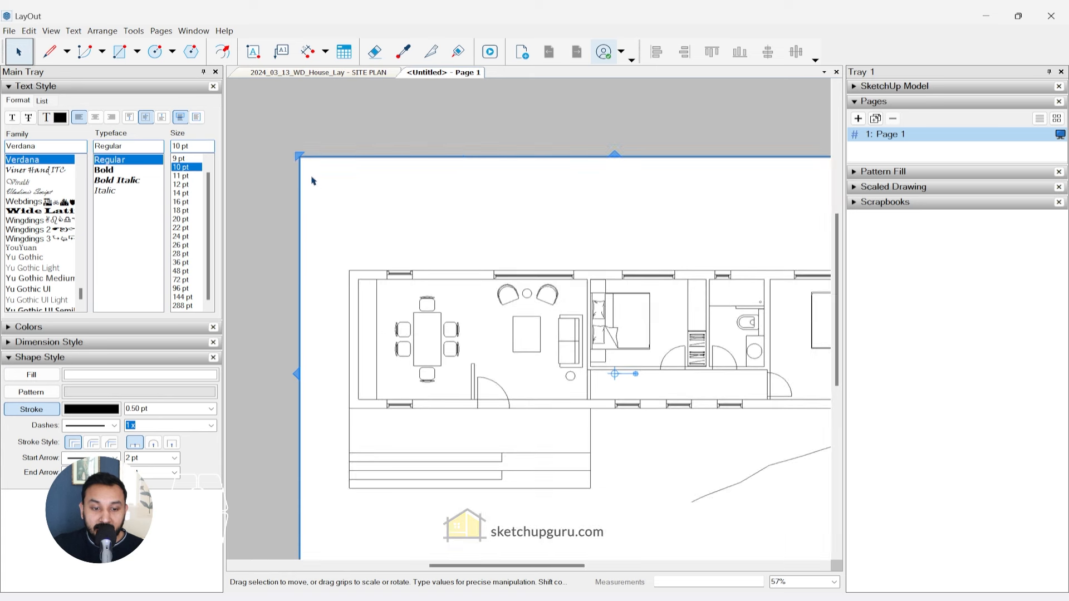
key(f)
click(305, 180)
scroll(307, 181, up, 2)
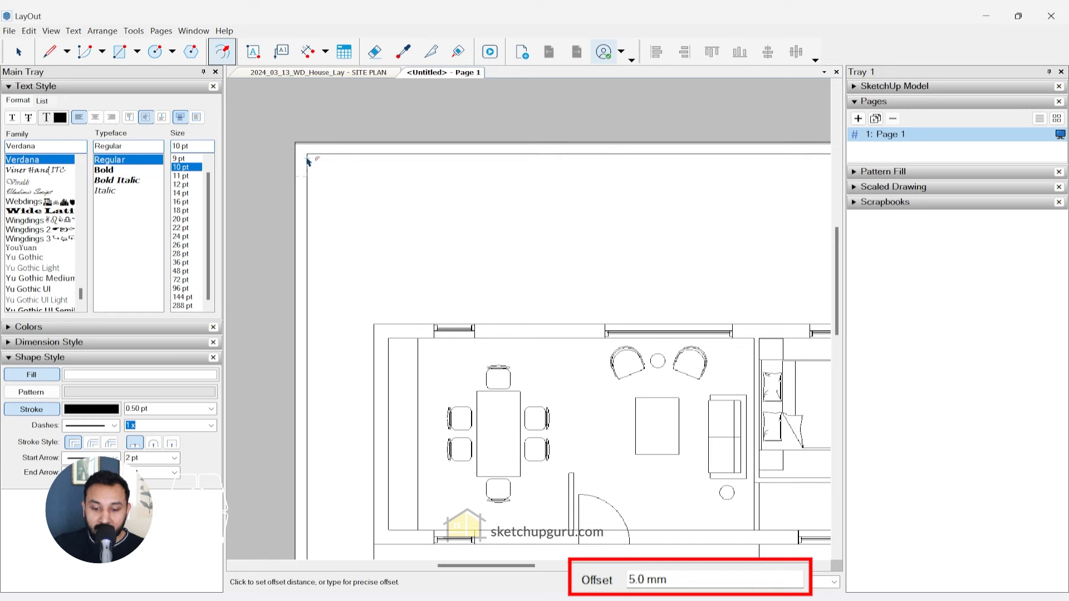
scroll(305, 158, up, 1)
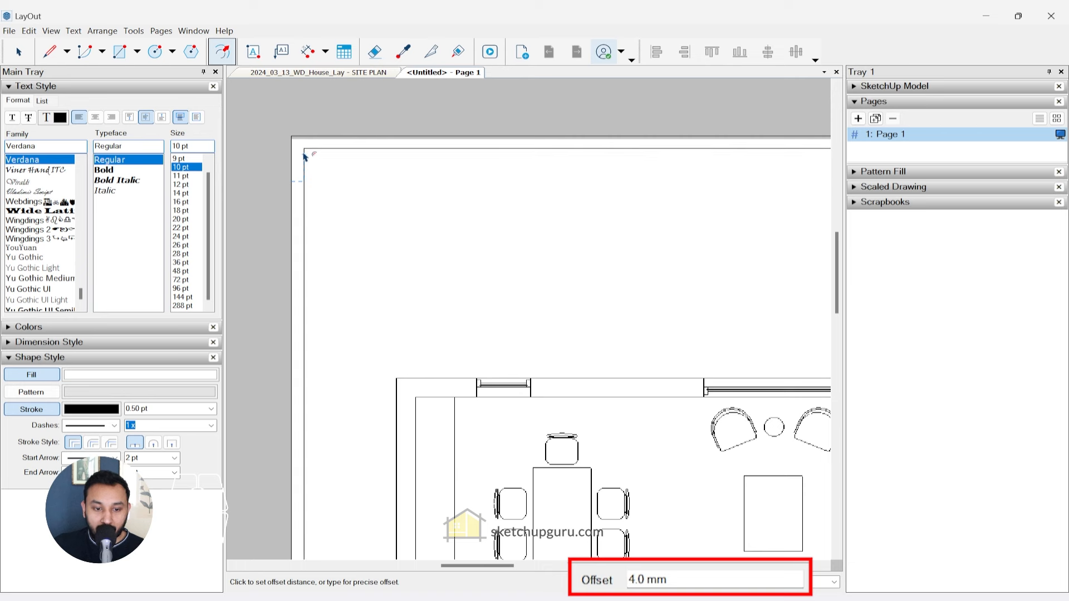
click(305, 157)
- Offset the inner border inward by a further 3 mm to make a double border
click(327, 150)
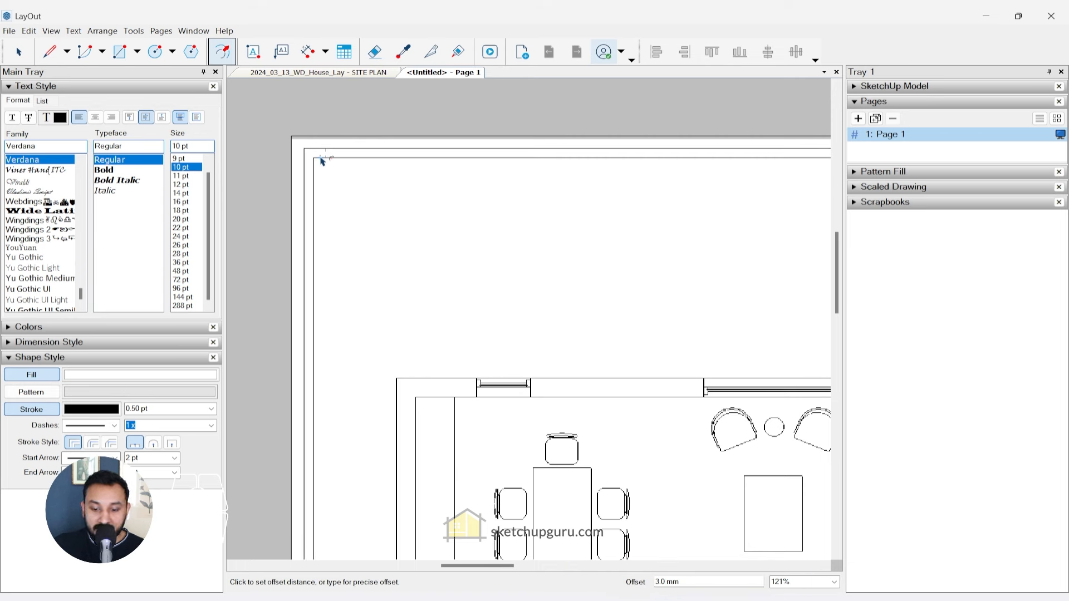
click(321, 161)
scroll(334, 125, down, 5)
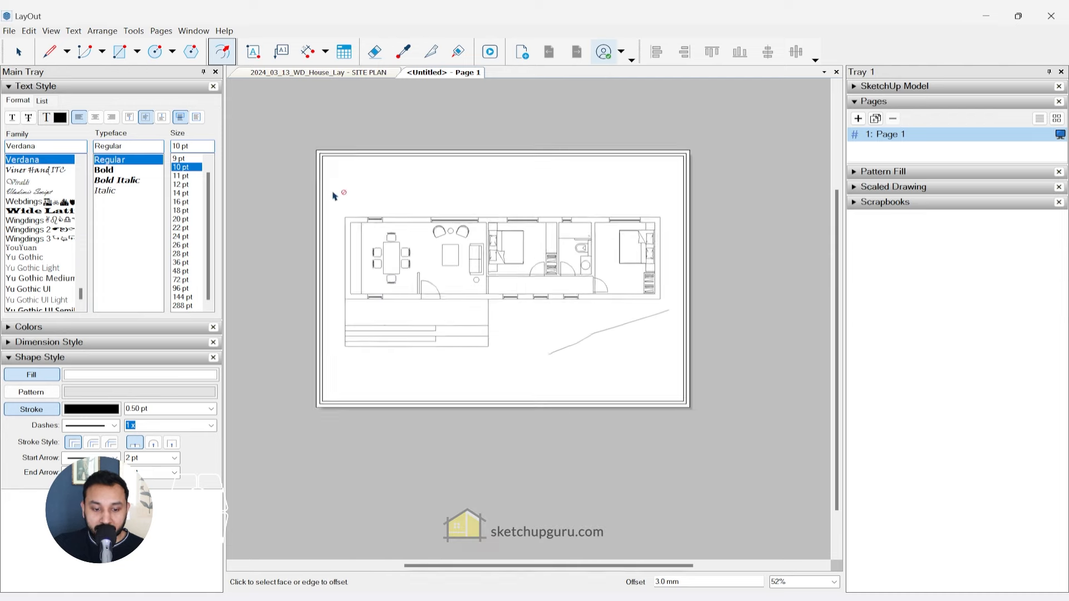
- Delete the outermost rectangle that runs along the page edges
scroll(319, 396, up, 4)
key(space)
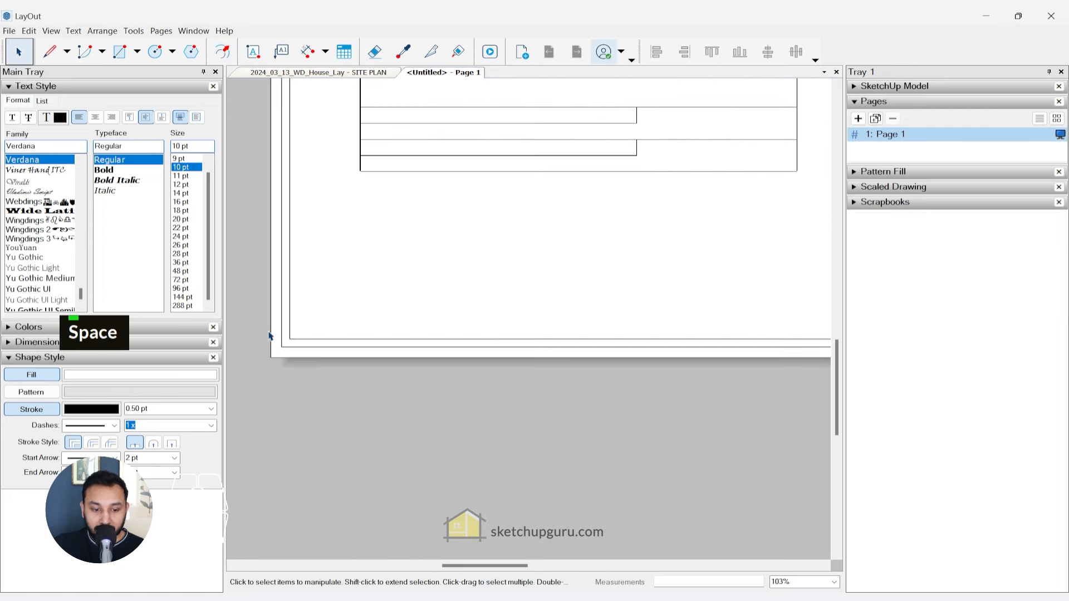
click(269, 336)
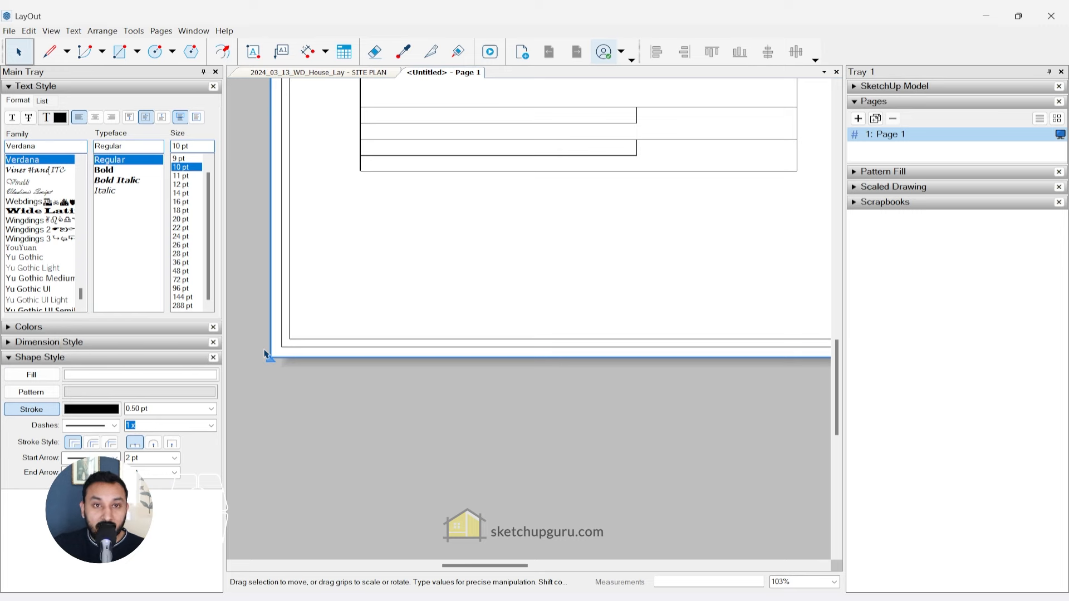
key(Delete)
scroll(273, 385, down, 4)
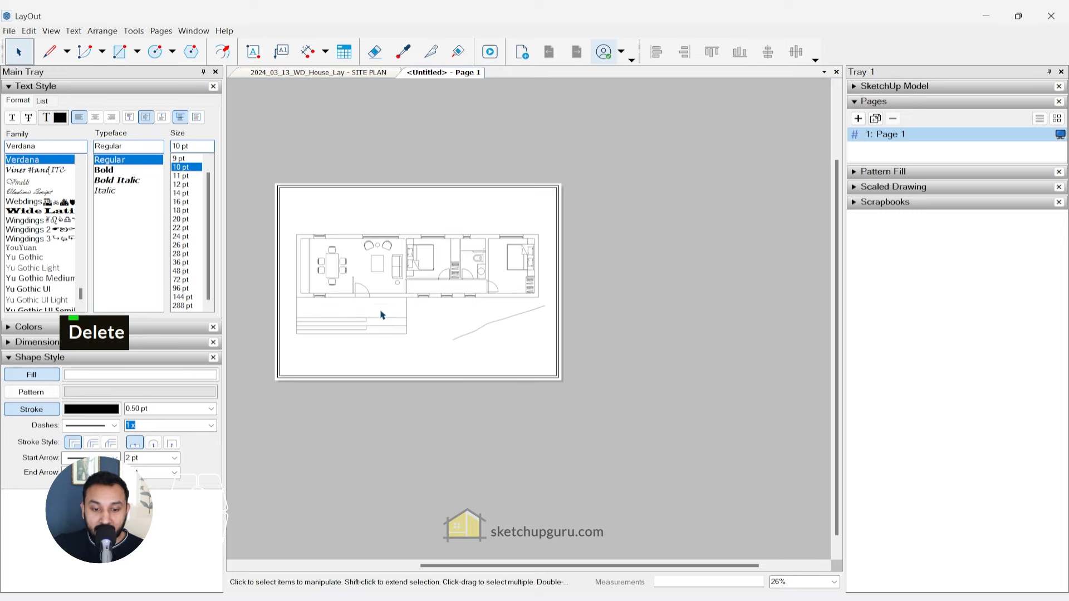
- Select both border rectangles and move them to the Lines layer
scroll(384, 309, up, 2)
scroll(577, 326, down, 2)
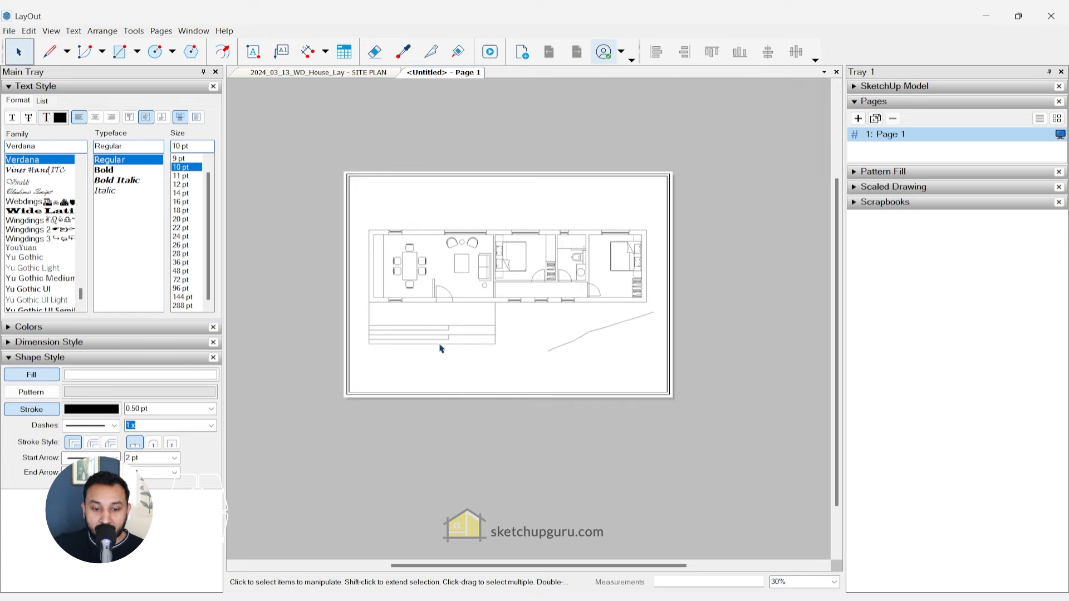
scroll(440, 349, up, 1)
click(339, 370)
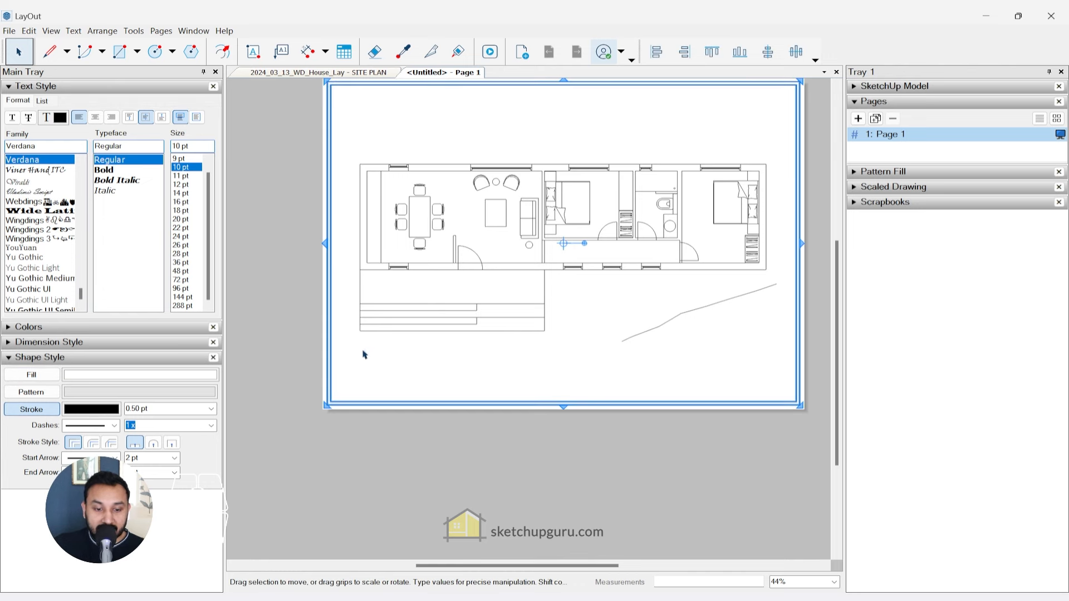
mouse_move(366, 384)
mouse_down()
mouse_move(315, 373)
mouse_move(329, 362)
mouse_up()
right_click(329, 363)
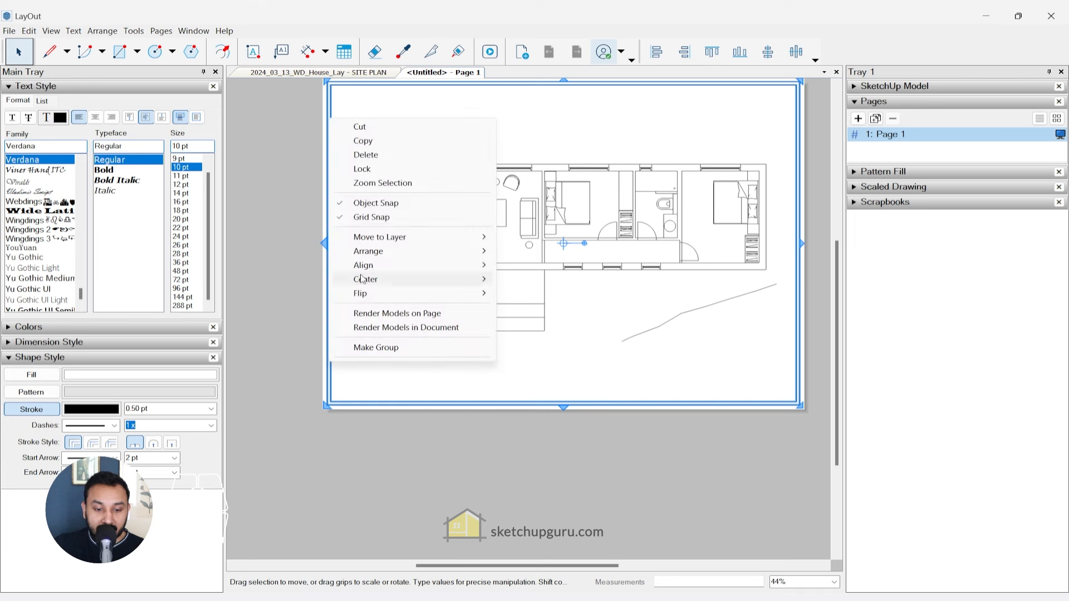
mouse_move(386, 243)
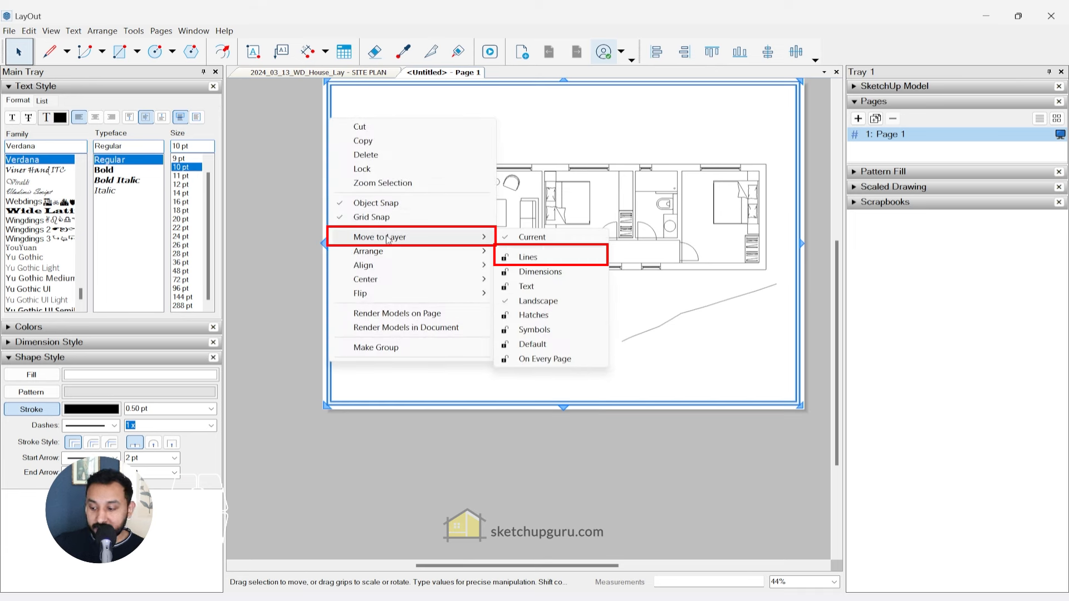
click(536, 258)
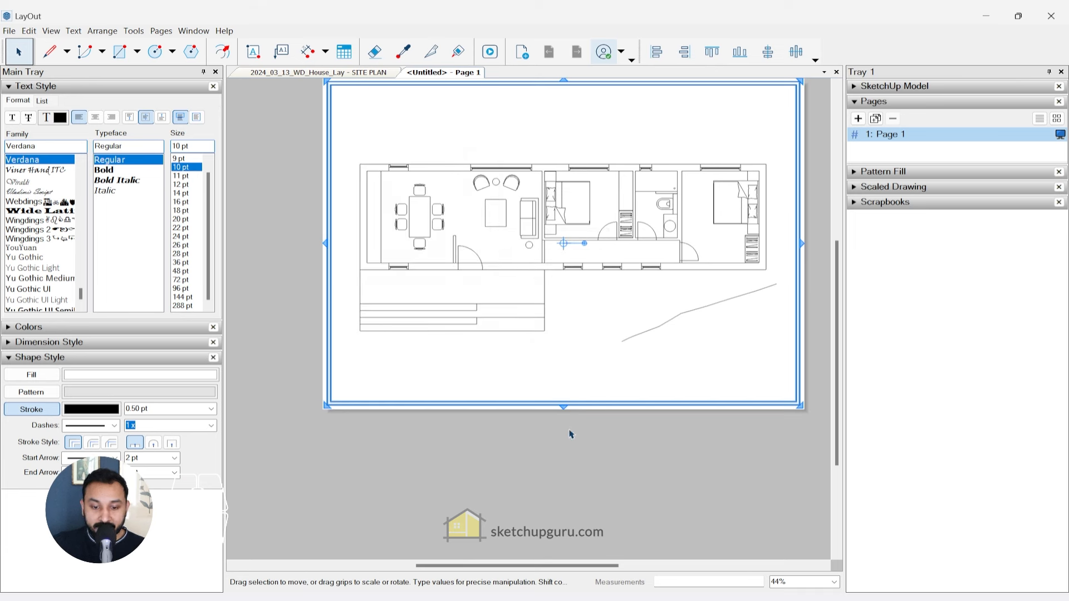
- Draw a title block strip along the bottom of the inner border with two short vertical sides and a full-width horizontal line
key(l)
click(331, 402)
click(331, 360)
click(796, 360)
click(797, 402)
key(Escape)
scroll(797, 402, up, 2)
key(space)
- Switch the active layer through Dimensions and Text and back to Lines, and deselect the title block outline
click(605, 219)
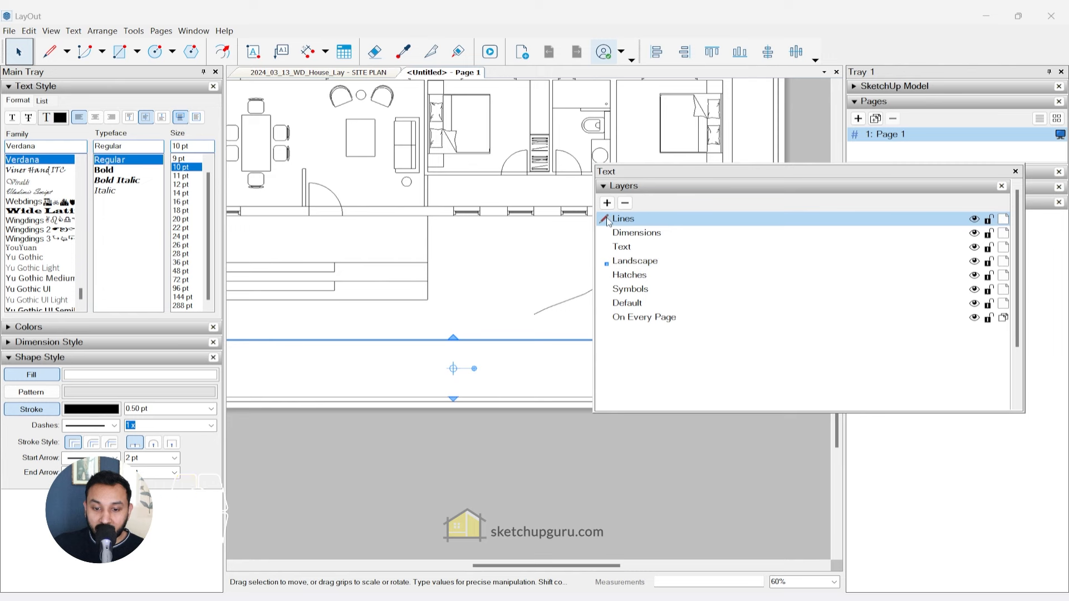
click(606, 233)
click(607, 247)
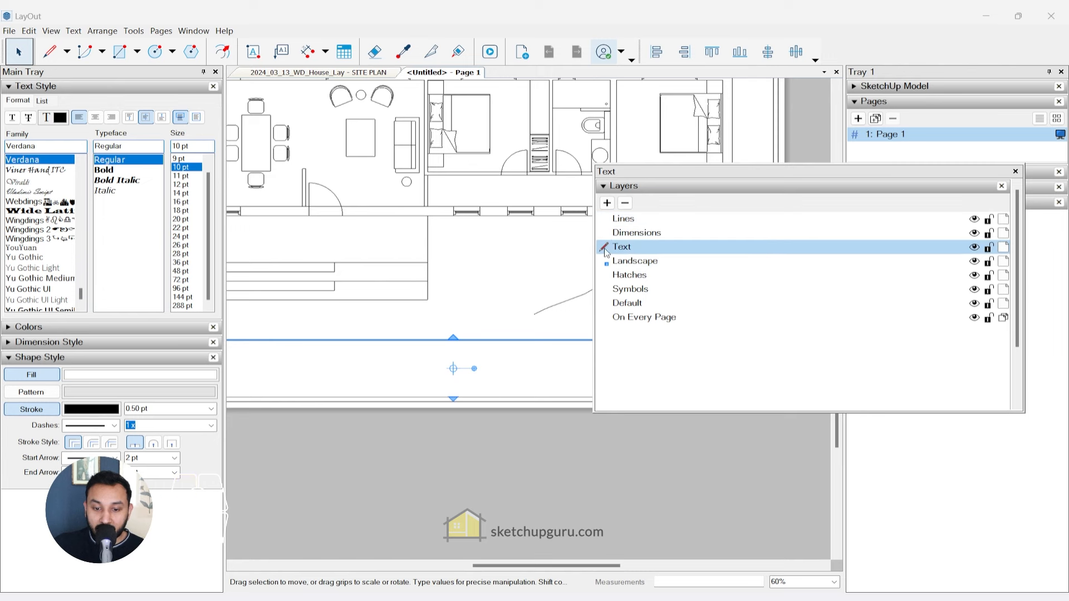
click(610, 233)
click(609, 221)
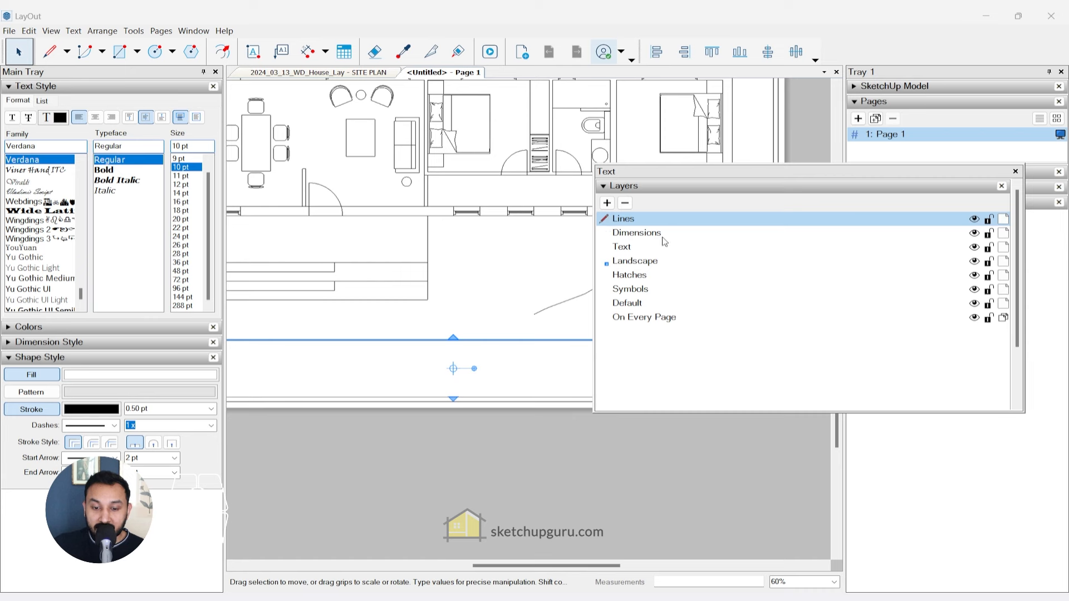
click(659, 468)
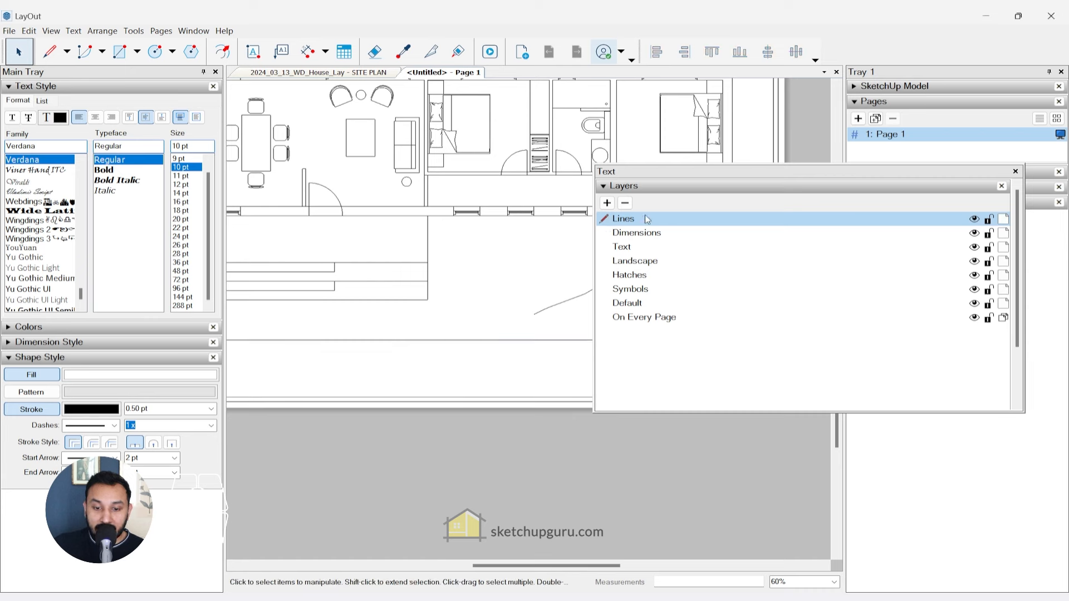
- Draw a vertical line about 26 mm long inside the title block strip, ending on its top edge
key(l)
click(480, 380)
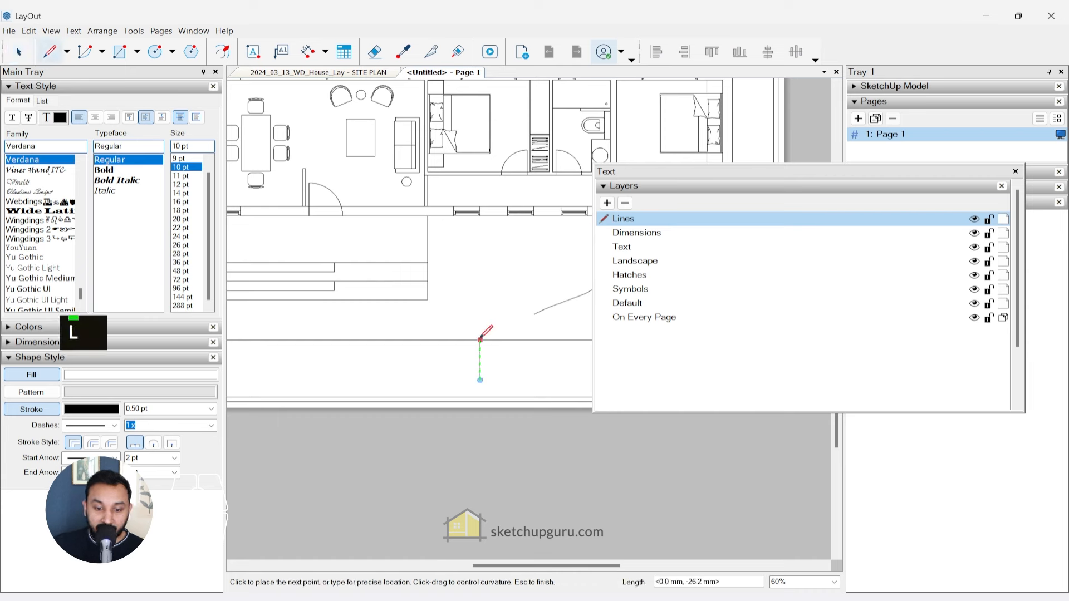
click(480, 339)
key(space)
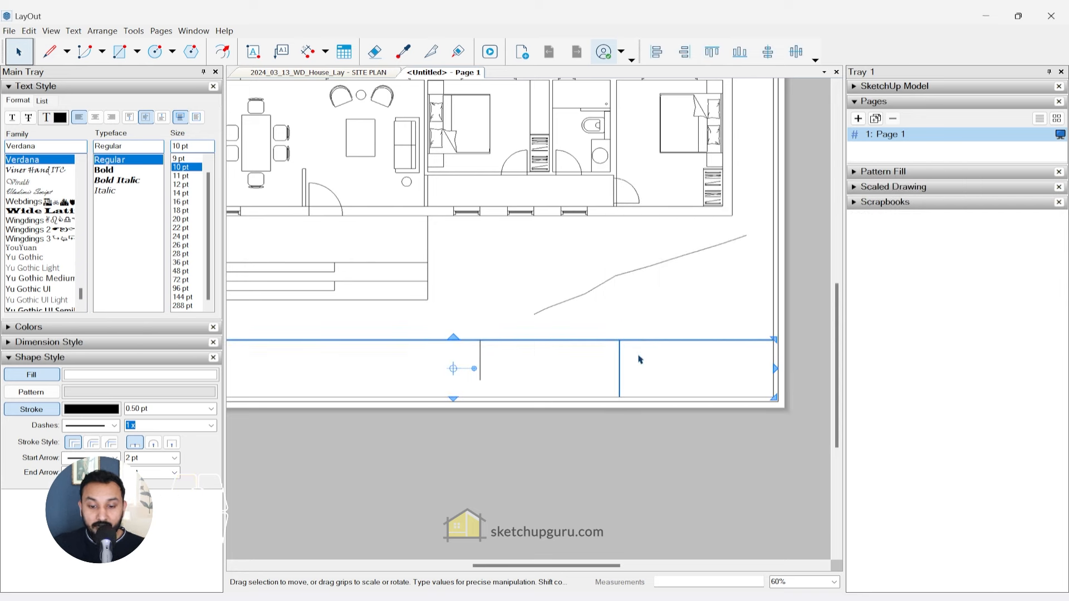
- Move the selected title block lines to the Lines layer and clear the selection
click(636, 357)
drag(636, 357, 620, 343)
right_click(620, 343)
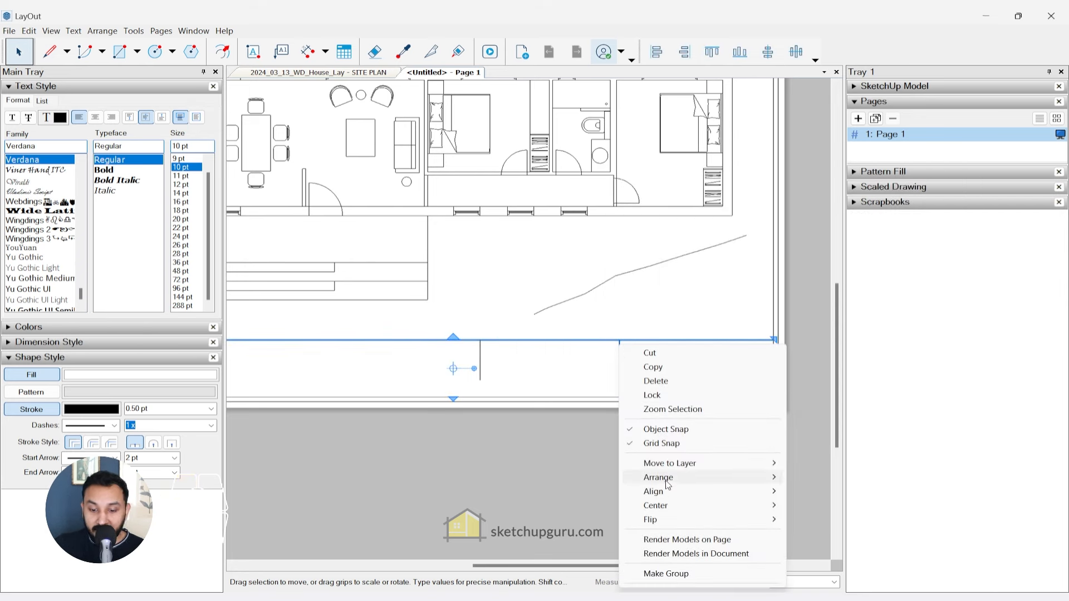
mouse_move(669, 466)
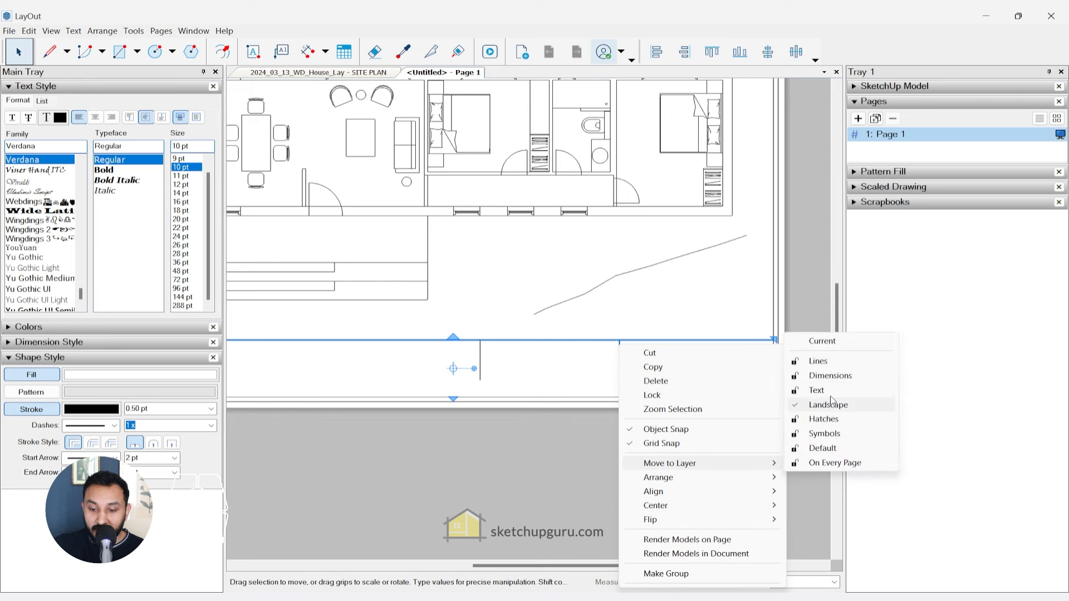
click(828, 363)
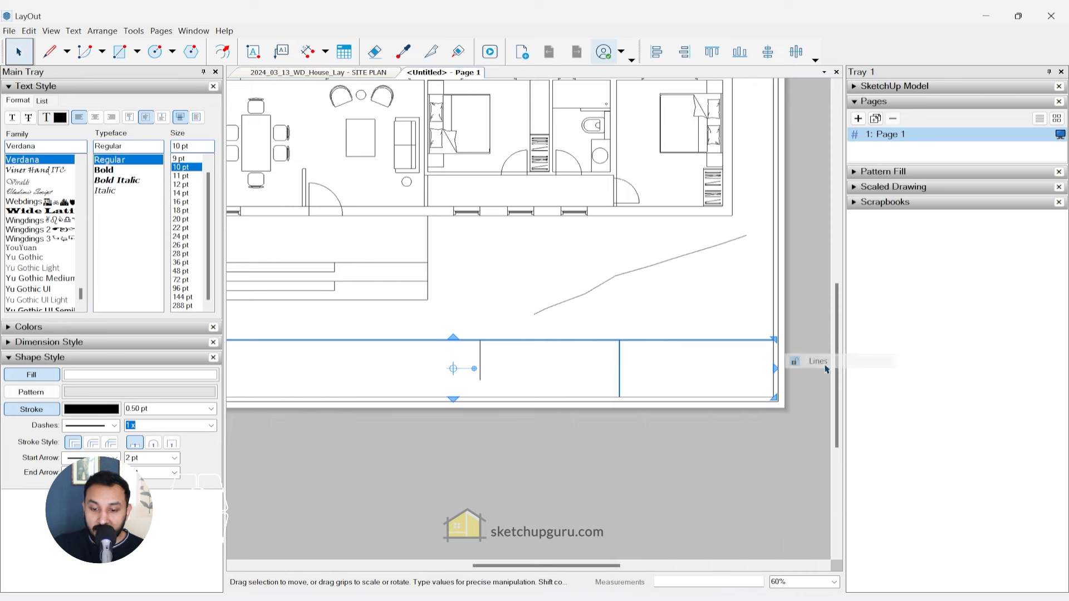
click(671, 370)
- Stretch the shorter vertical divider down to the bottom edge of the title block strip and deselect it
scroll(660, 356, down, 2)
scroll(524, 370, up, 3)
click(539, 347)
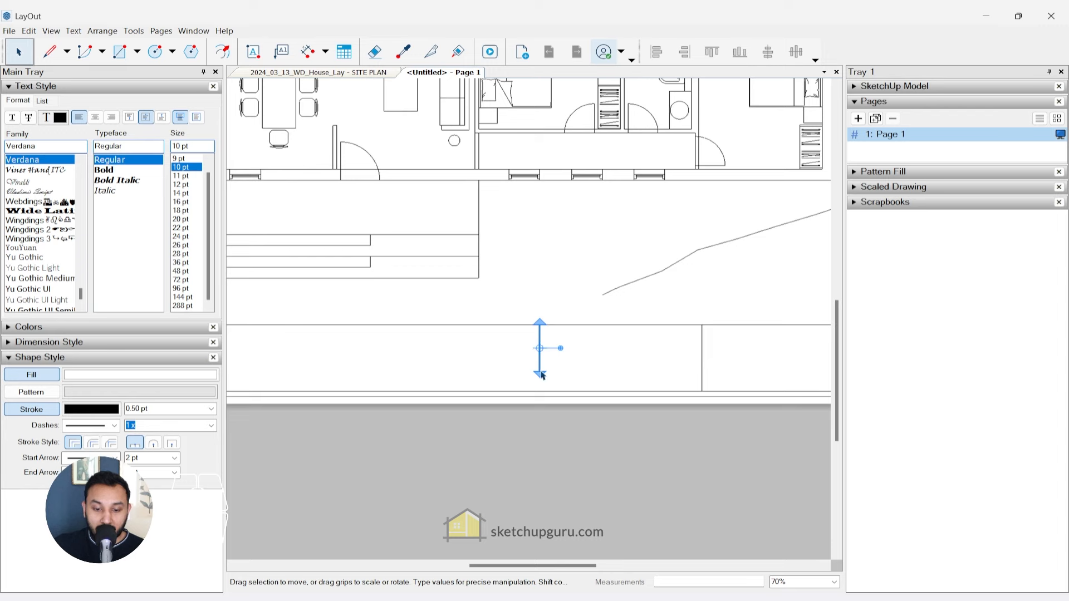
drag(540, 372, 540, 392)
key(Escape)
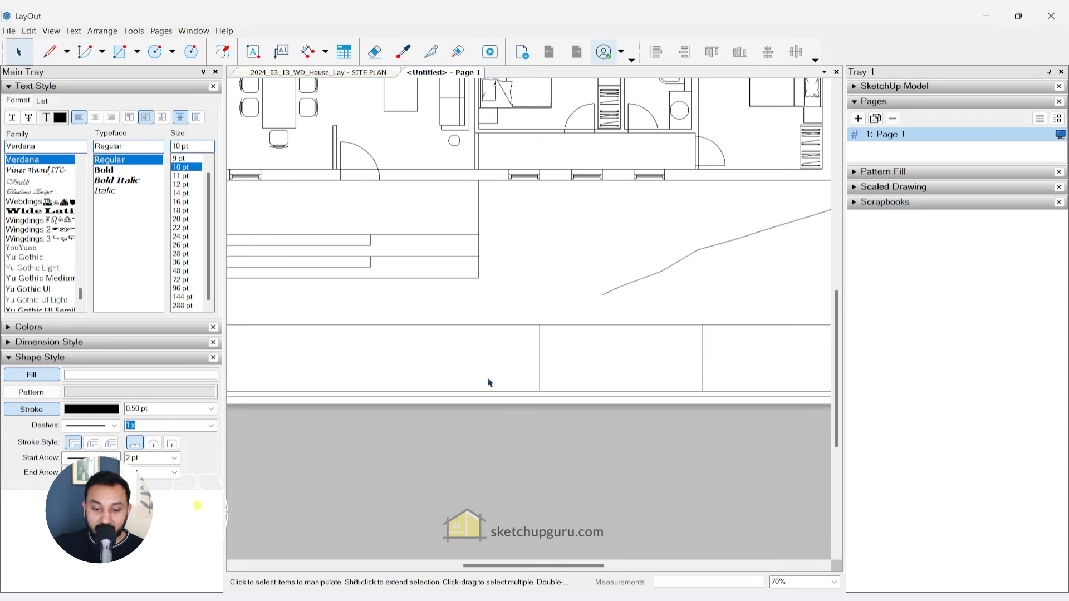
scroll(492, 379, down, 2)
scroll(564, 363, down, 2)
scroll(568, 318, up, 1)
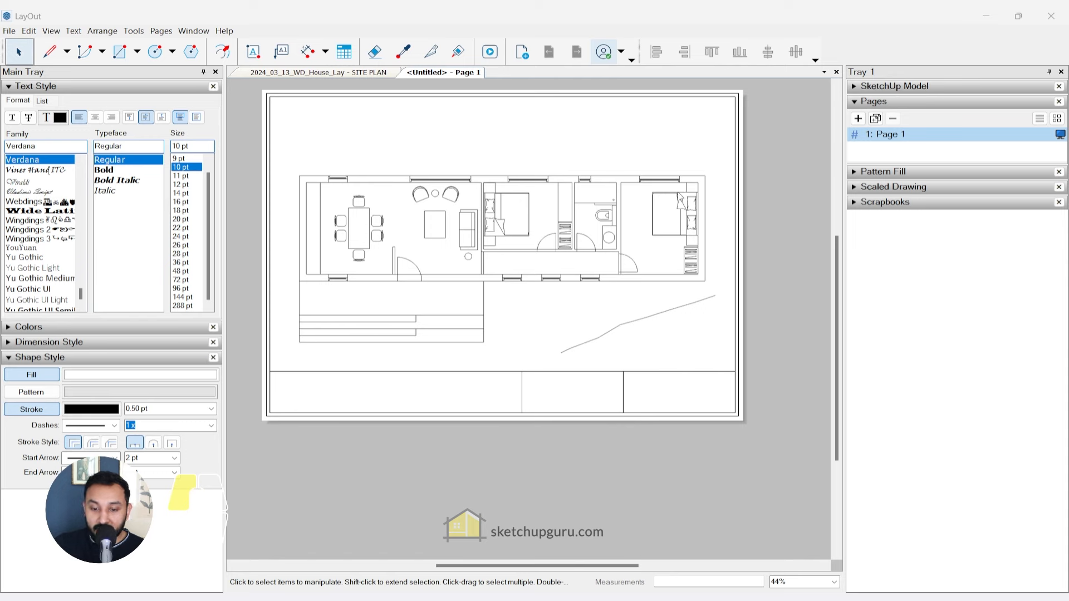
click(646, 280)
click(666, 202)
- Add a text box near the top of the title block's rightmost cell reading "CLIENT NAME:"
scroll(694, 399, up, 3)
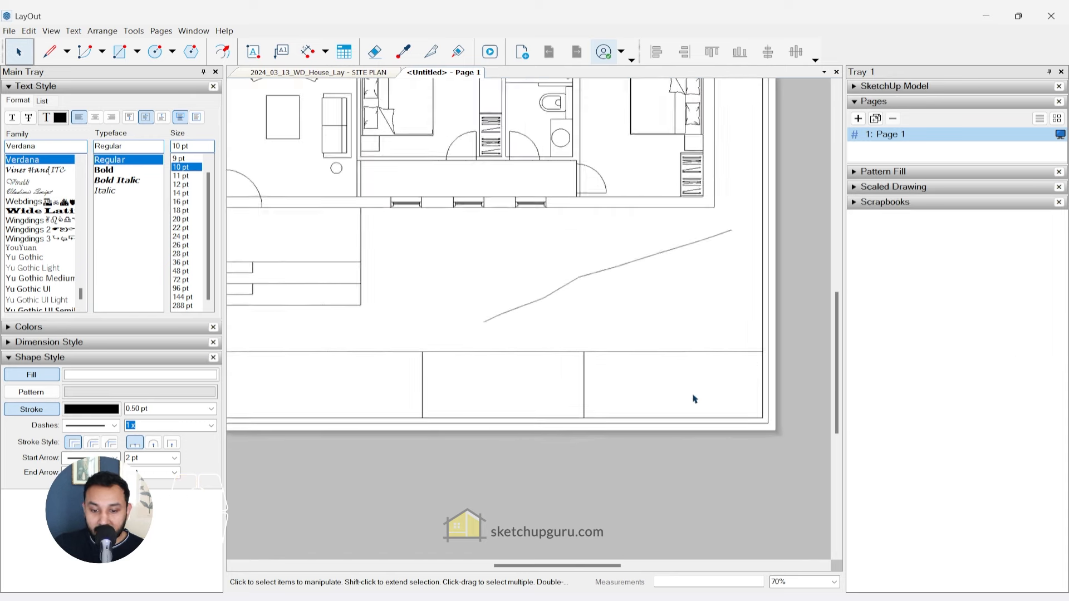
scroll(331, 268, up, 3)
scroll(504, 323, up, 1)
key(t)
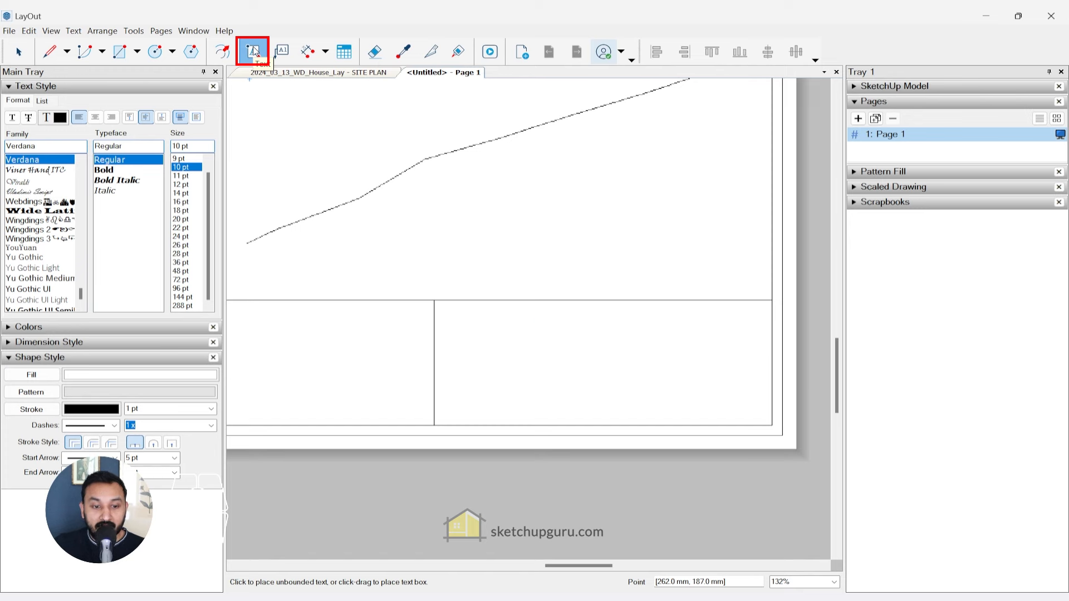
scroll(471, 353, up, 1)
mouse_move(437, 300)
mouse_down()
mouse_move(546, 320)
mouse_move(456, 312)
mouse_move(697, 342)
mouse_move(725, 331)
mouse_up()
scroll(455, 312, down, 1)
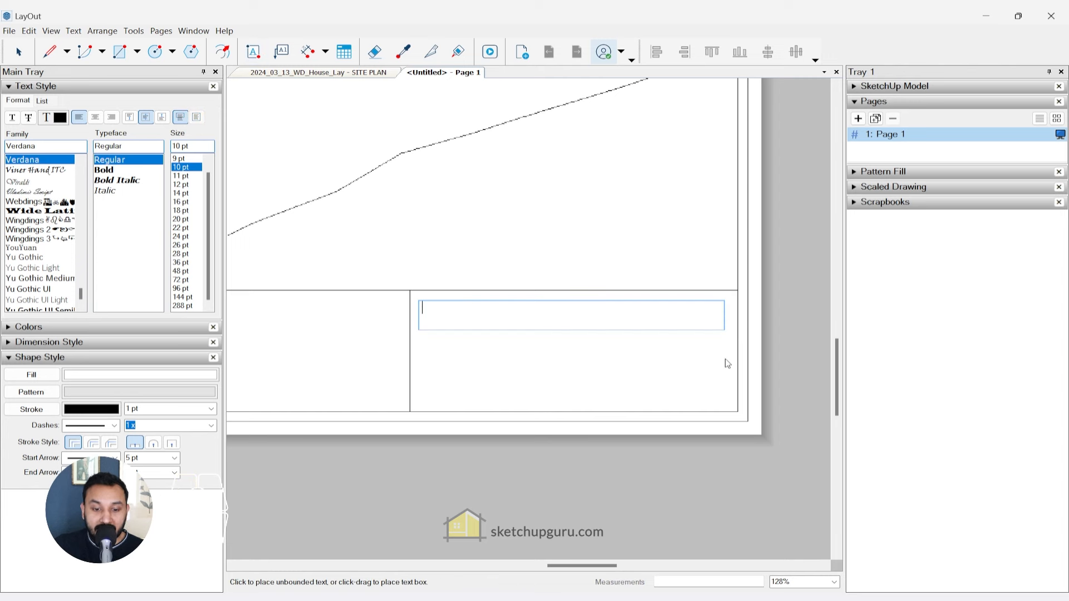
key(Caps_Lock)
text(CLIENT)
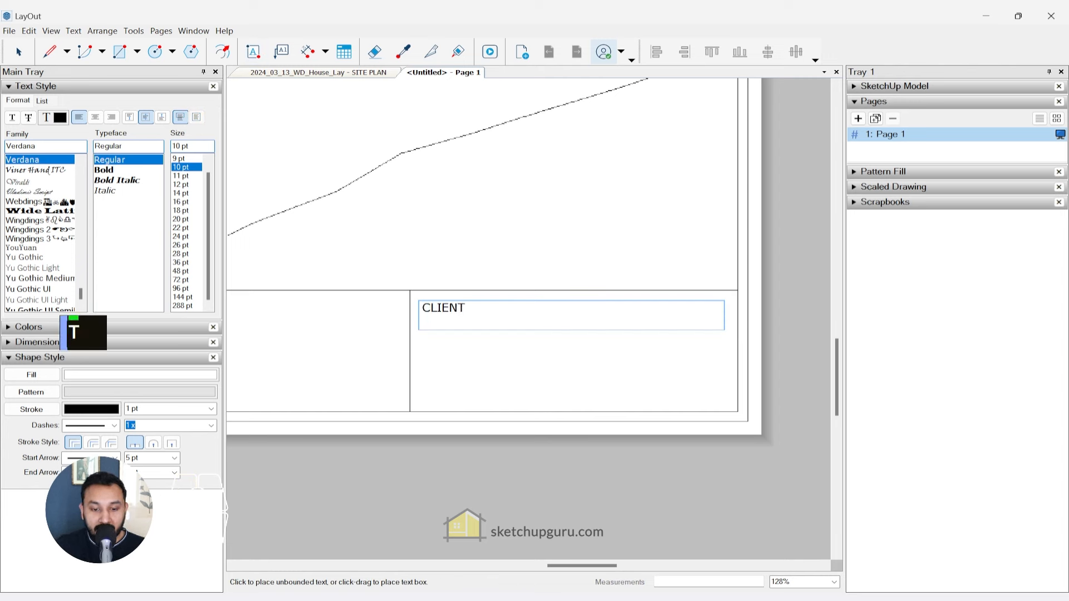
text( NAME:)
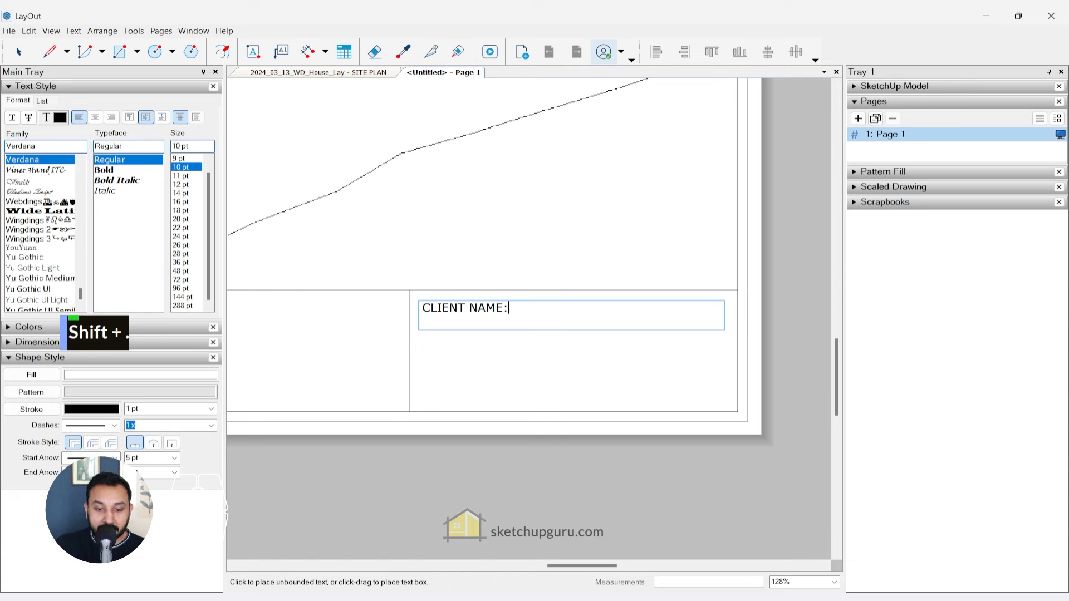
key(space)
- Shrink the text box in width and height so it fits closely around its label
drag(724, 313, 538, 313)
scroll(484, 329, up, 2)
drag(476, 332, 475, 321)
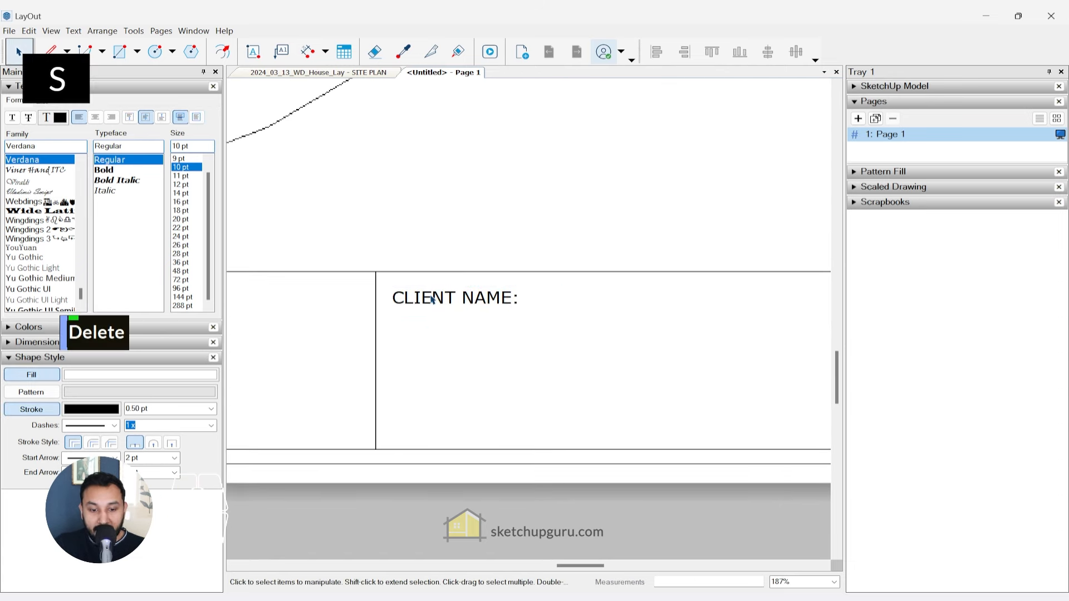
- Copy the "CLIENT NAME:" label straight below itself and repeat the copy X4 to make an evenly spaced column
click(432, 299)
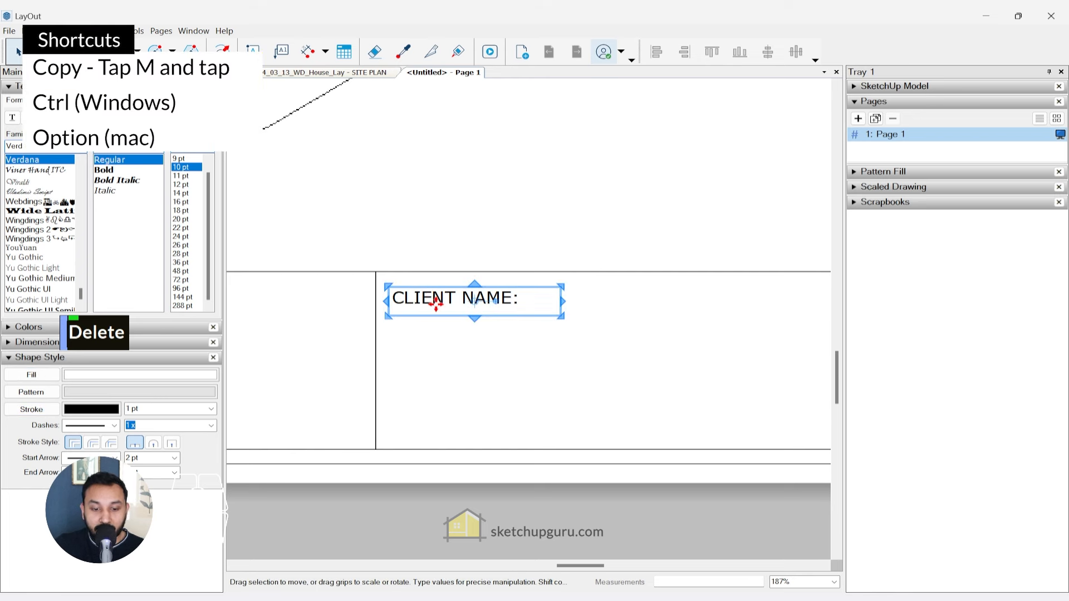
ctrl+drag(412, 296, 415, 338)
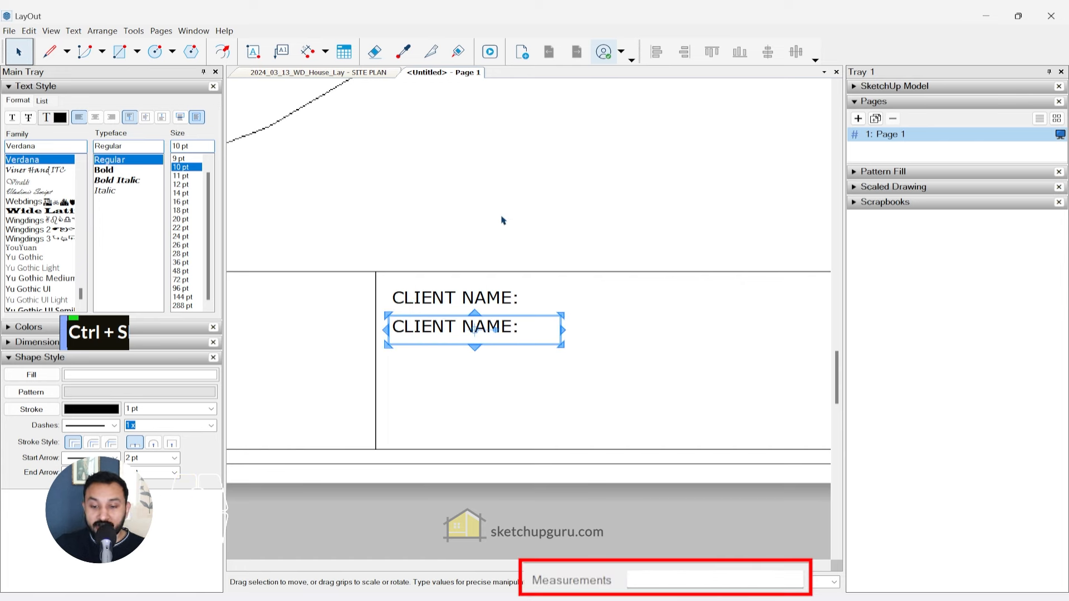
text(X4)
key(Return)
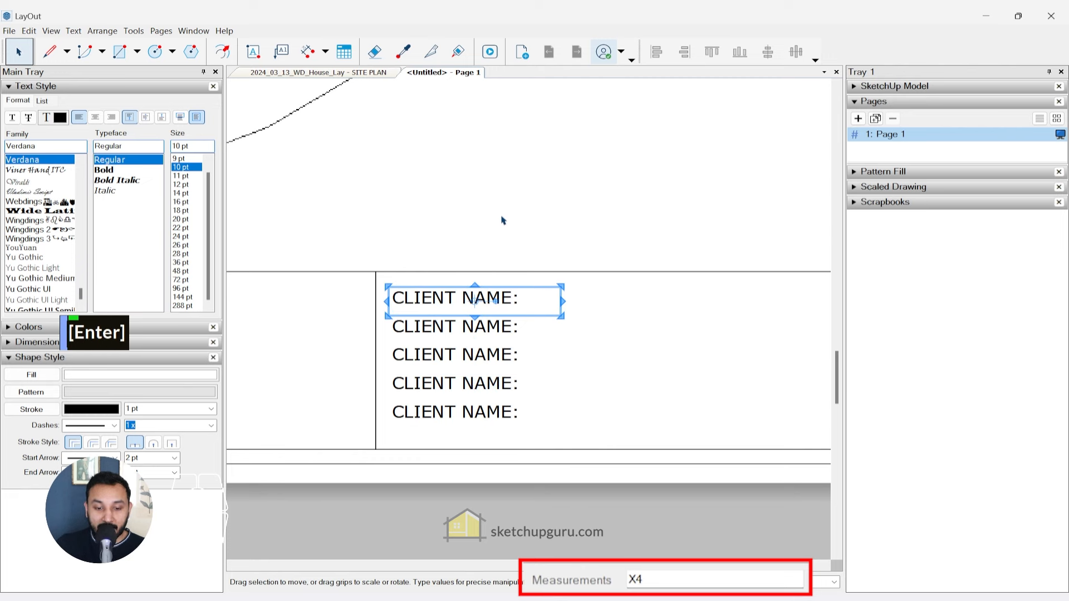
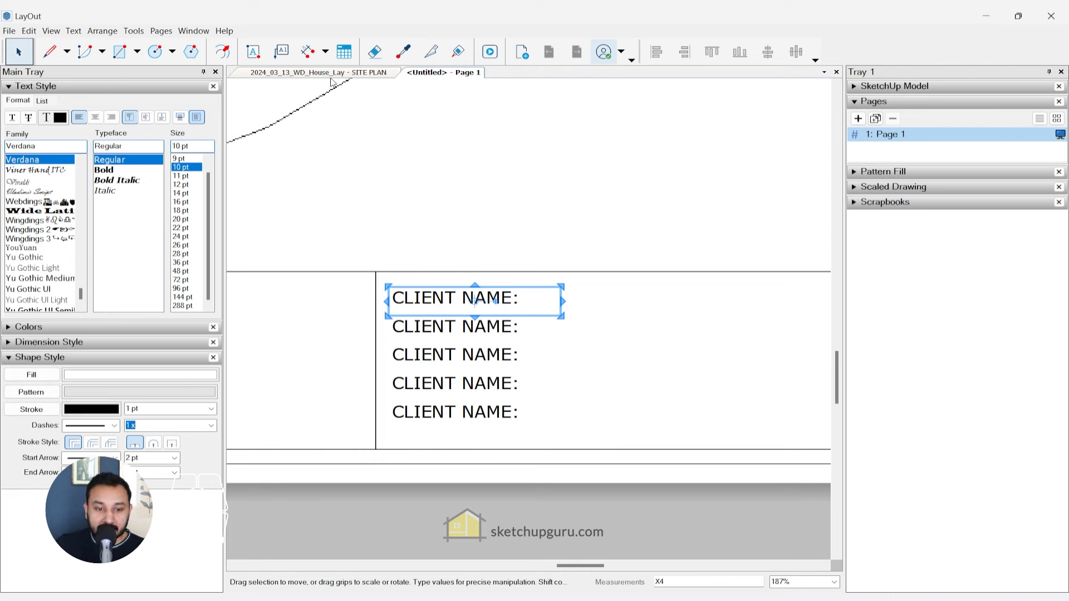
- Change the first label in the column to "ARCHITECTS:" and the second to "ADDRESS:"
text(ARCHITECTS:)
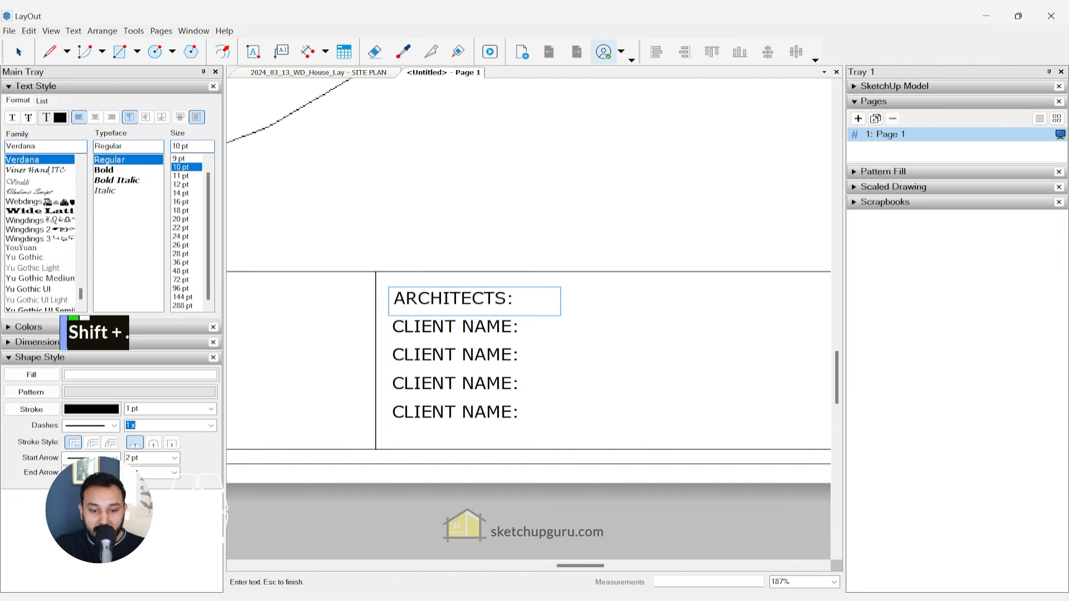
click(412, 328)
double_click(412, 327)
double_click(414, 327)
text(A)
key(ctrl+a)
text(ADDRESS:)
key(Escape)
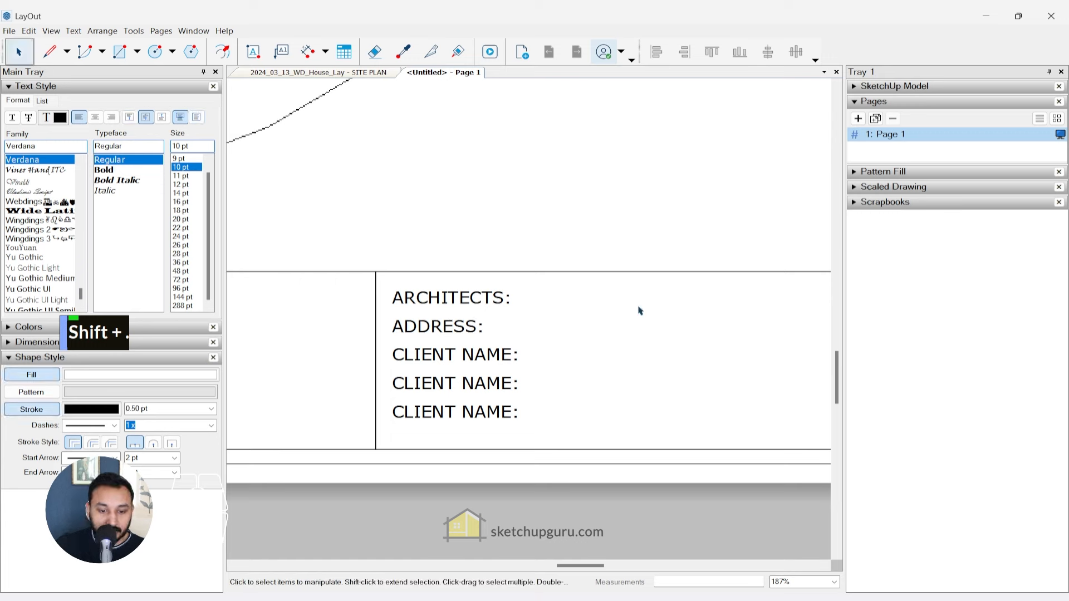
- Move the five labels together with their vertical divider horizontally to the left, widening the rightmost cell, and deselect them
scroll(620, 326, down, 5)
click(583, 365)
drag(581, 364, 496, 316)
shift+drag(571, 315, 531, 315)
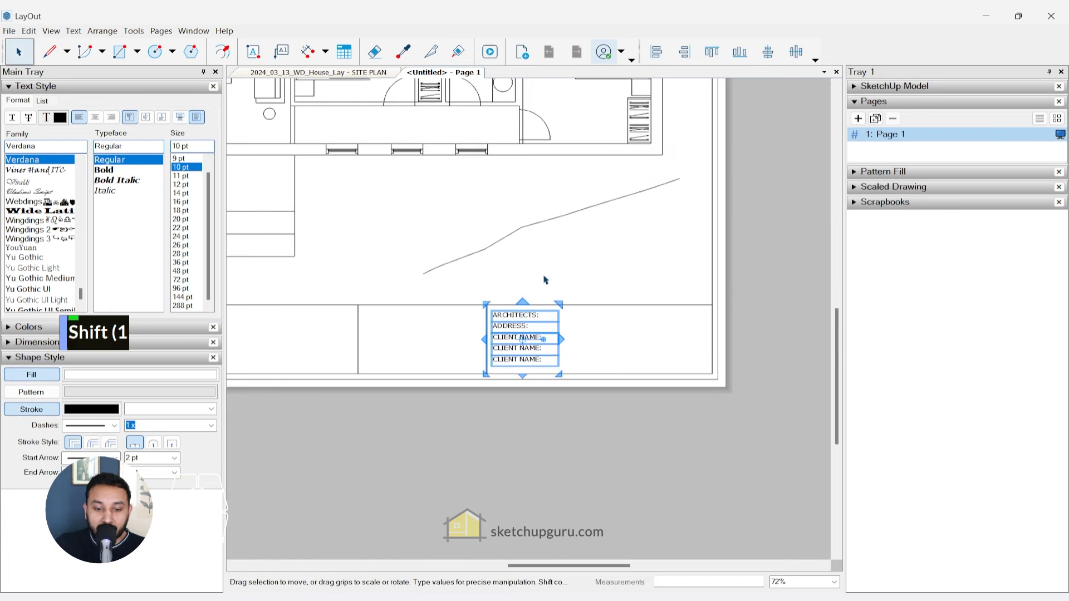
click(545, 280)
key(Escape)
scroll(582, 334, down, 4)
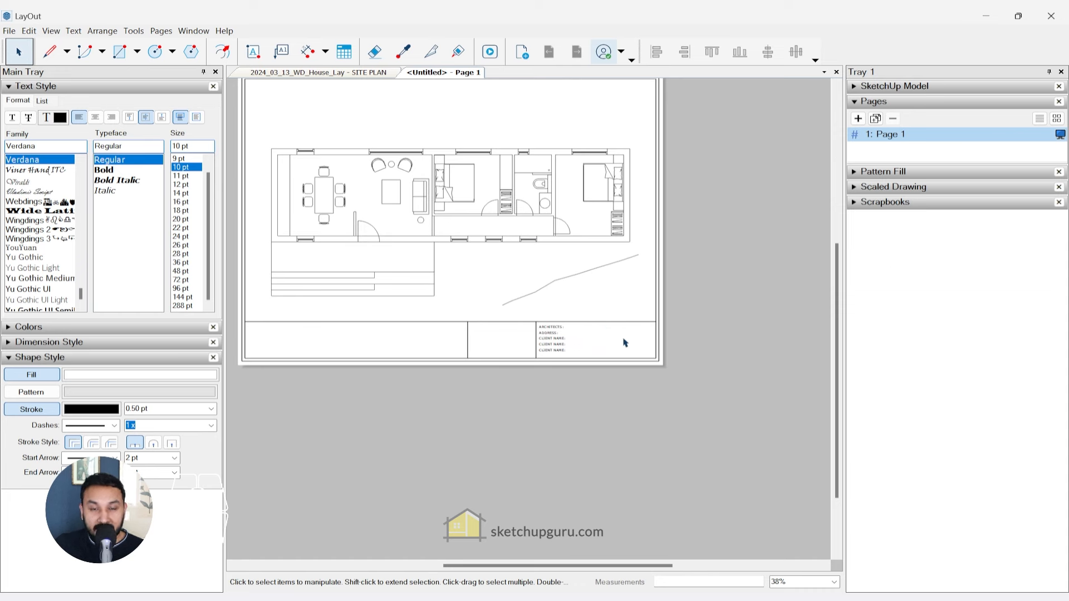
- Examine the title block layout and the SITE PLAN title's text style in the 2024_03_13_WD_House_Lay document
click(333, 73)
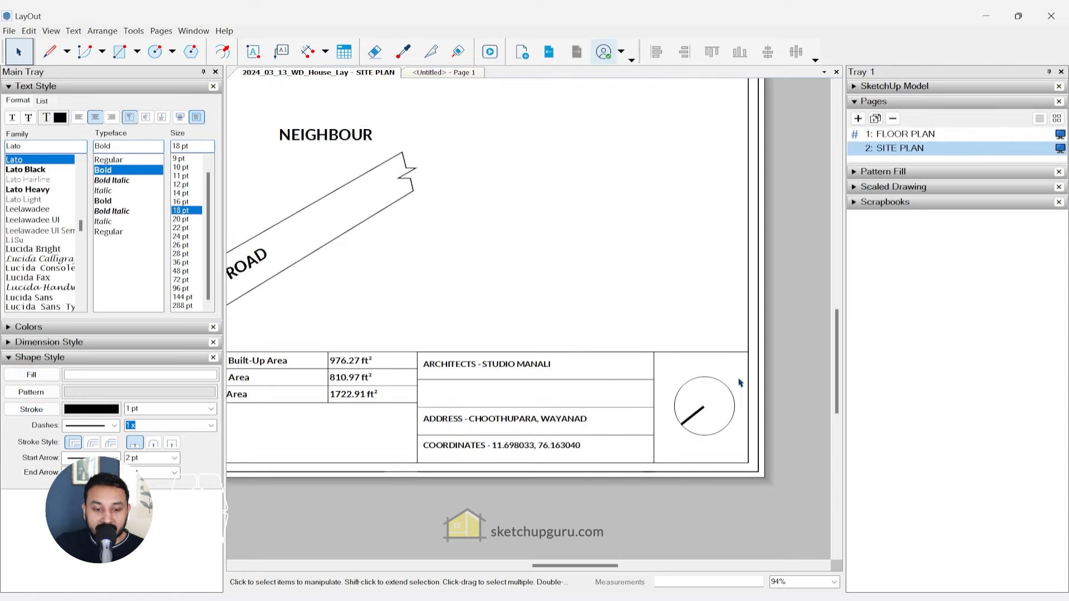
scroll(715, 423, down, 4)
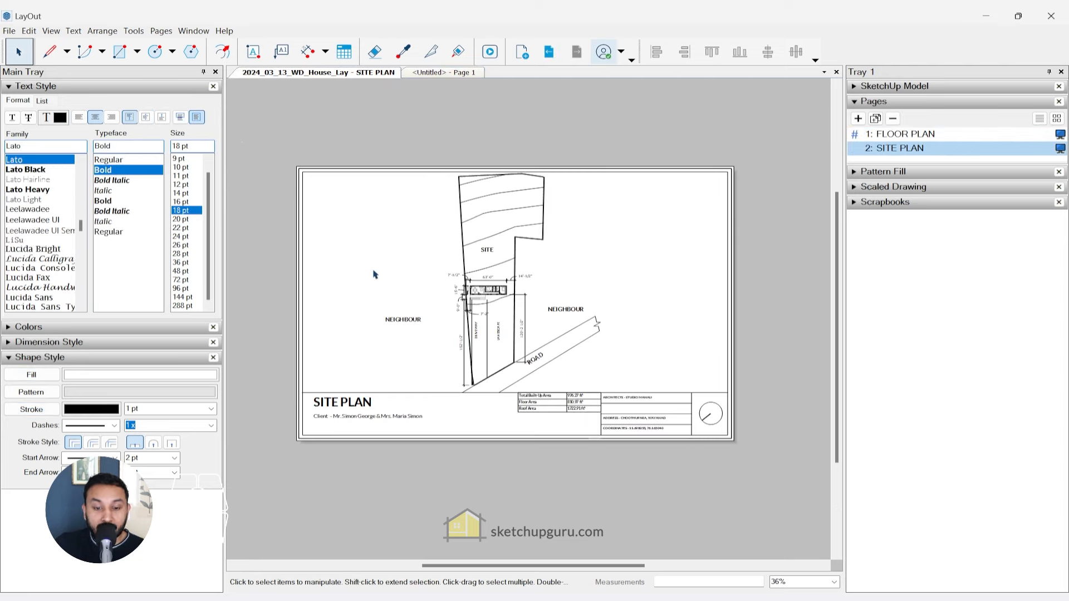
click(337, 403)
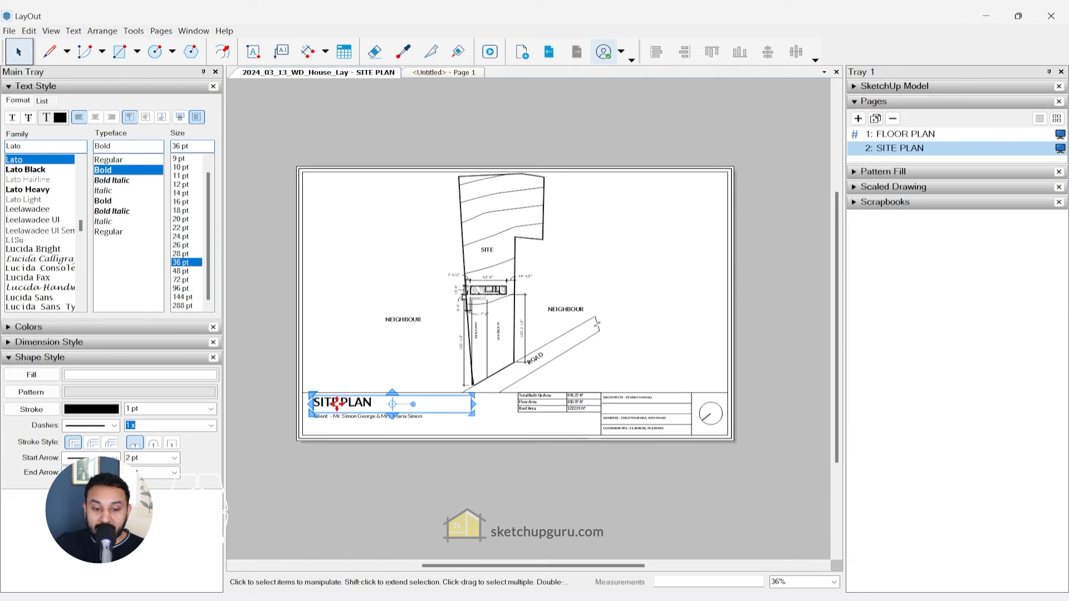
scroll(337, 403, up, 2)
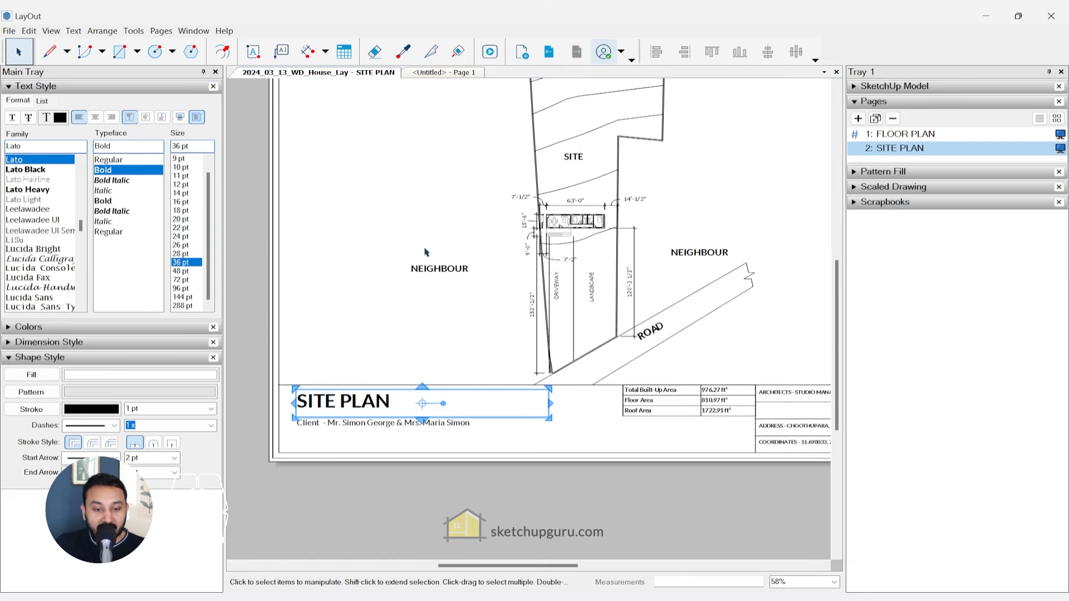
- Return to the untitled document and copy the "ARCHITECTS:" label to the upper-left corner of the title block's leftmost cell
click(443, 72)
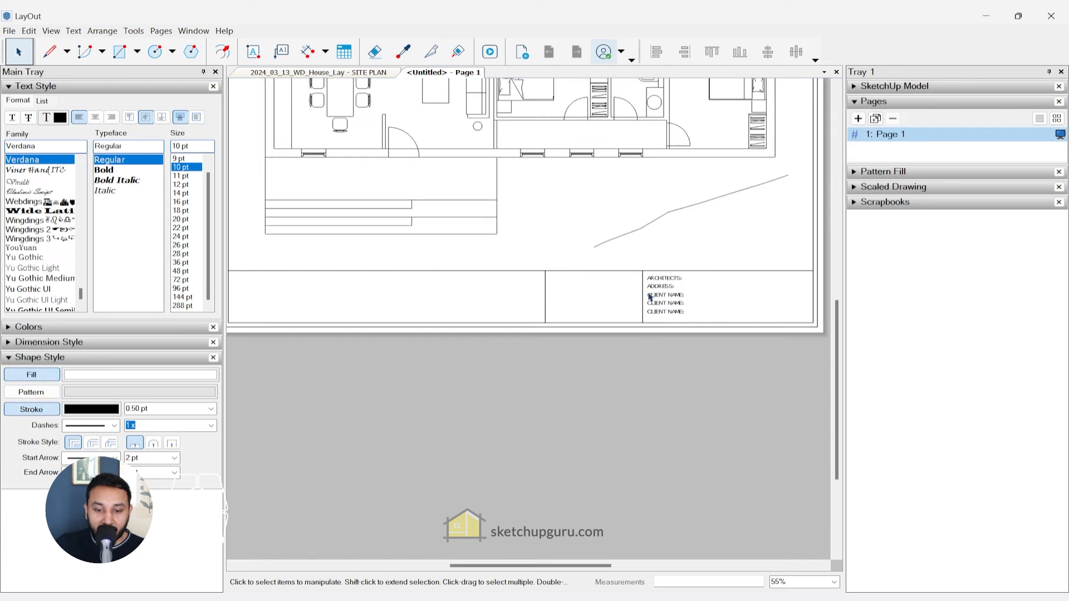
click(656, 279)
scroll(658, 280, up, 4)
ctrl+drag(748, 217, 340, 224)
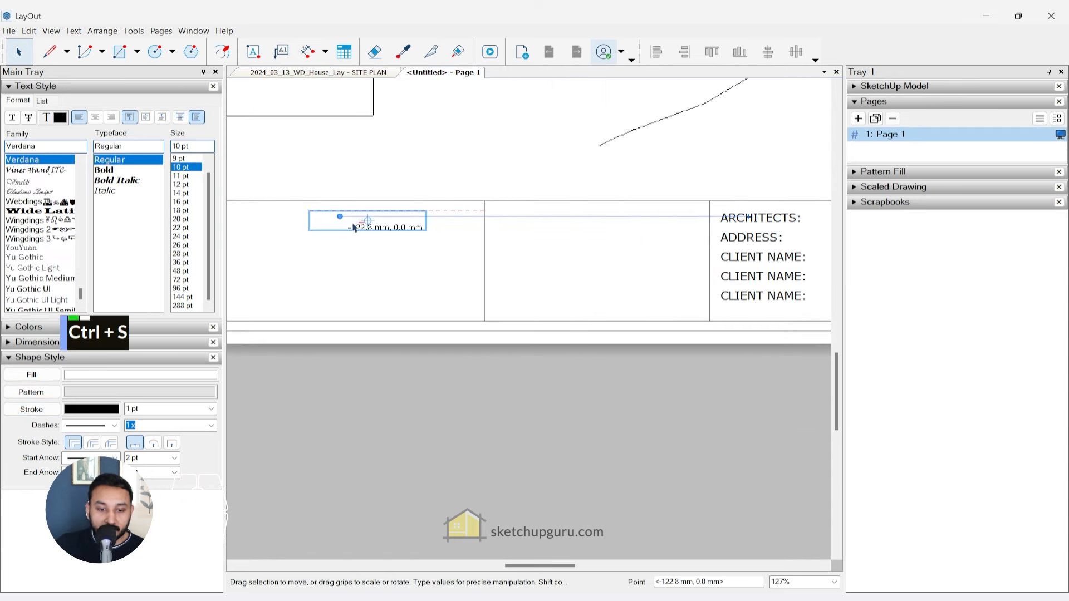
scroll(409, 252, down, 3)
scroll(409, 252, up, 3)
middle_drag(409, 251, 597, 336)
shift+drag(717, 335, 329, 337)
key(space)
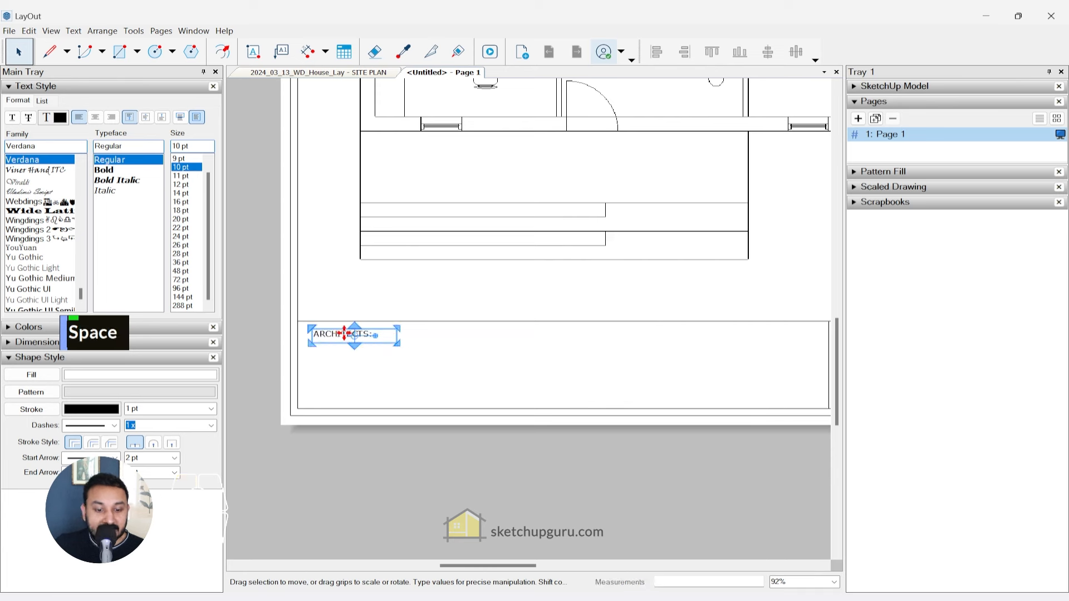
- Set the copied "ARCHITECTS:" label's font to Lato Bold at 22 pt
click(36, 147)
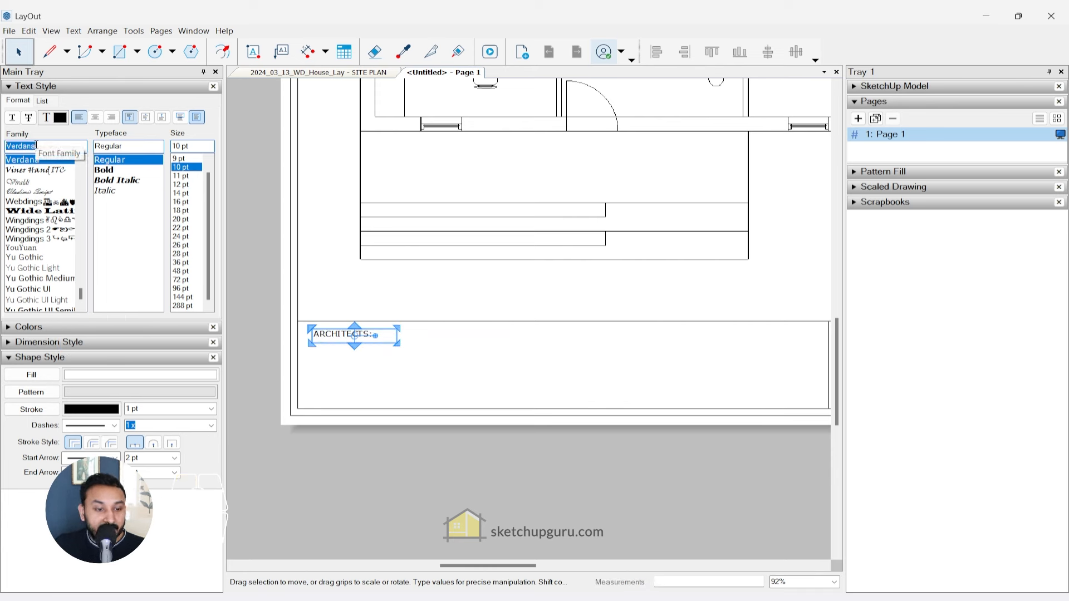
text(LATO)
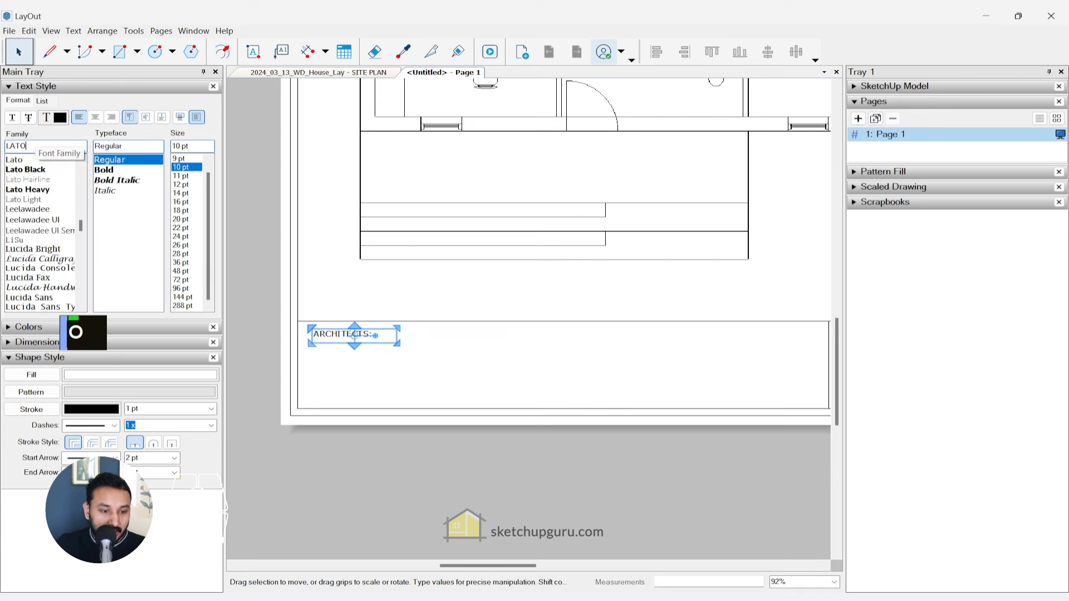
click(22, 161)
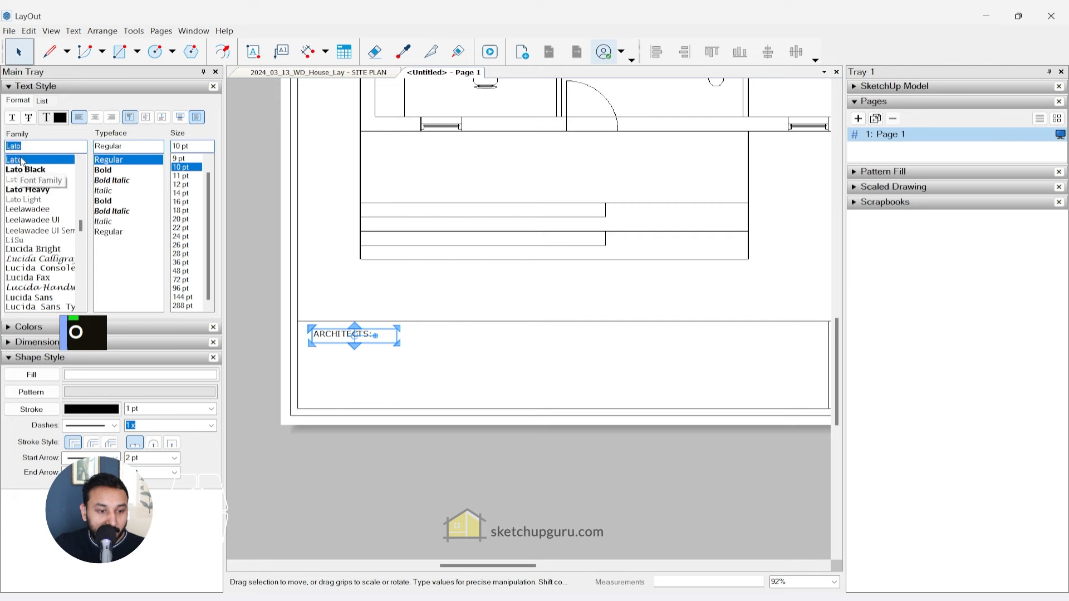
click(106, 201)
click(180, 201)
click(188, 228)
click(401, 379)
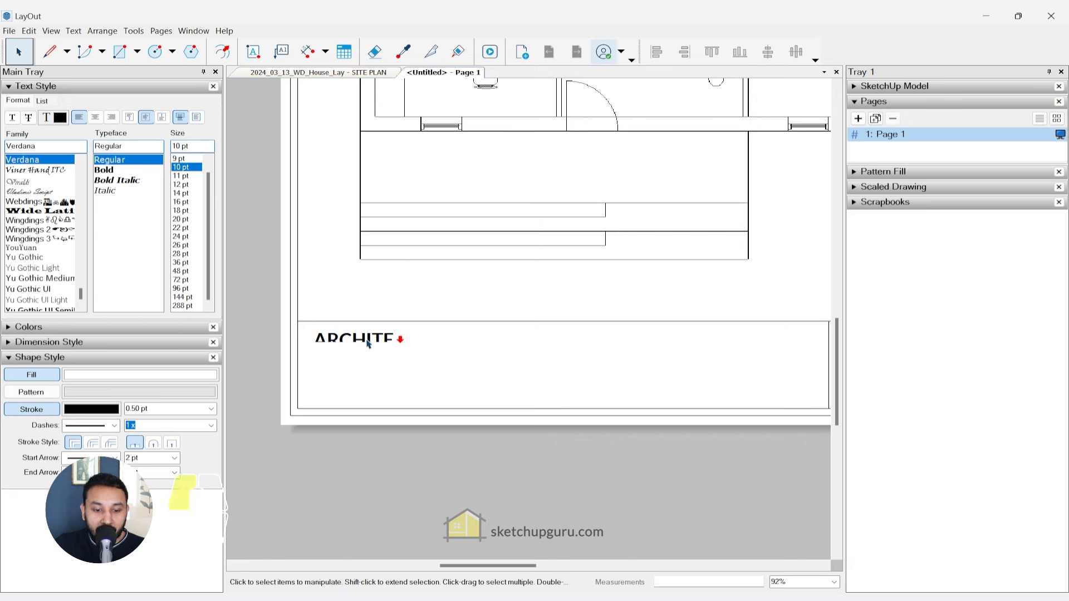
- Enlarge the copied label's text box so that its full text fits inside
click(366, 341)
drag(402, 346, 521, 362)
click(482, 289)
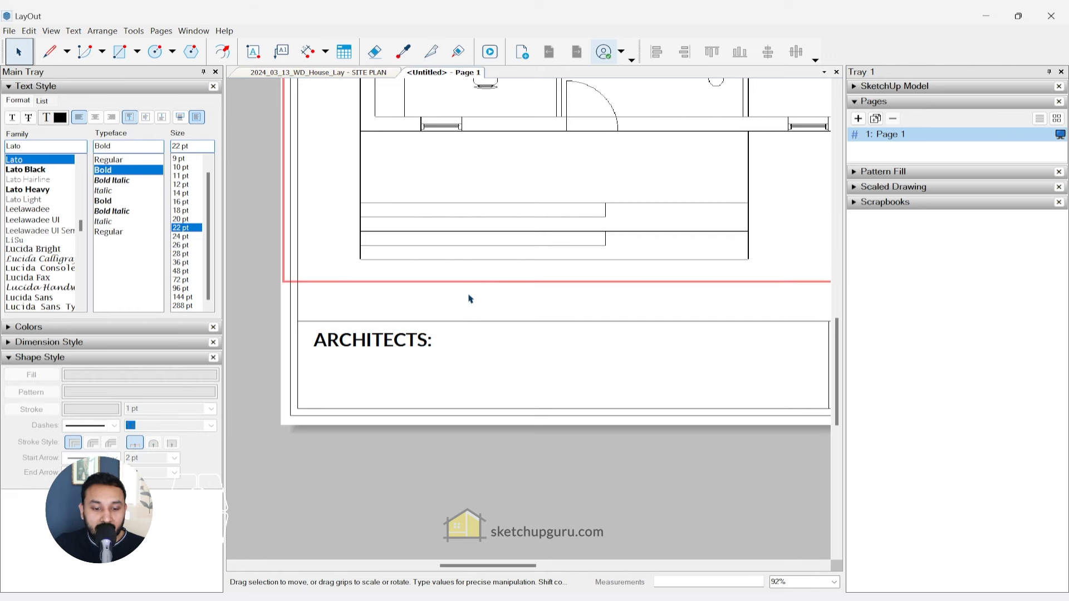
- Replace the large copied "ARCHITECTS:" text in the title block's leftmost cell with "GROUND FLOOR PLAN"
click(395, 340)
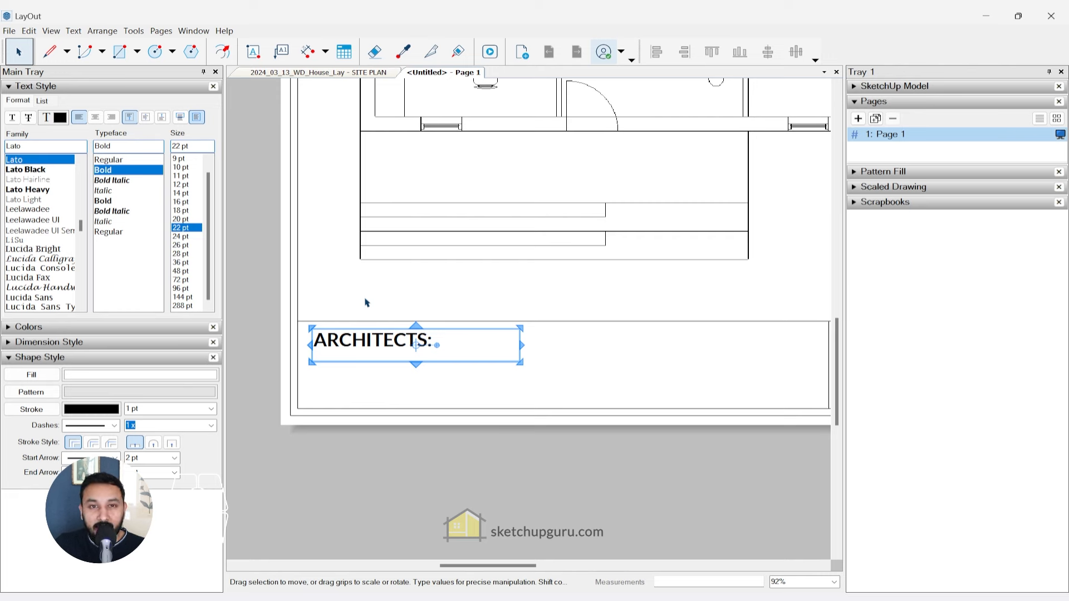
double_click(353, 338)
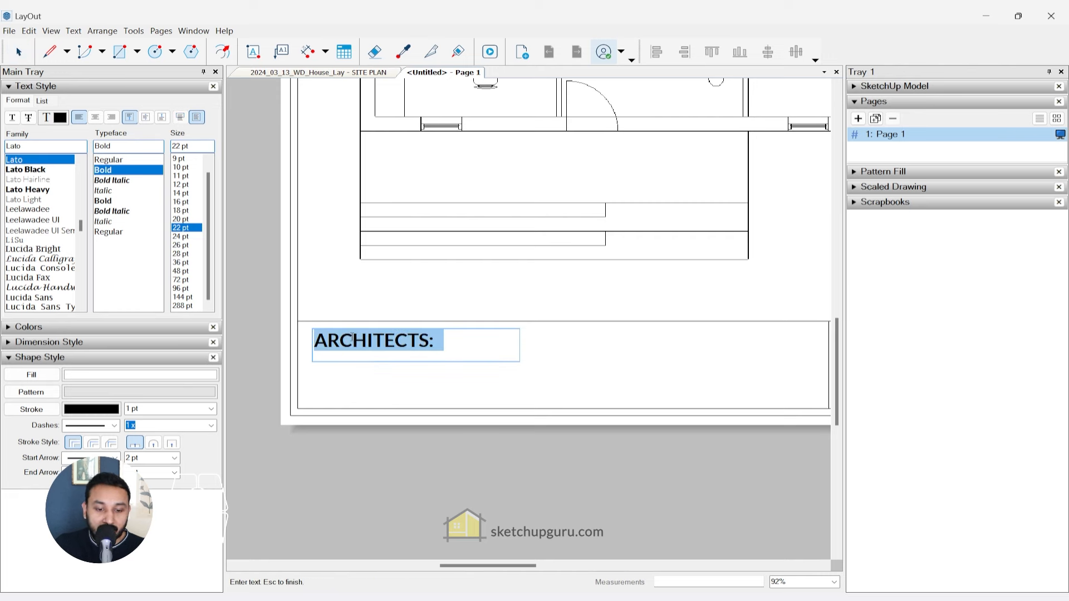
text(GROU)
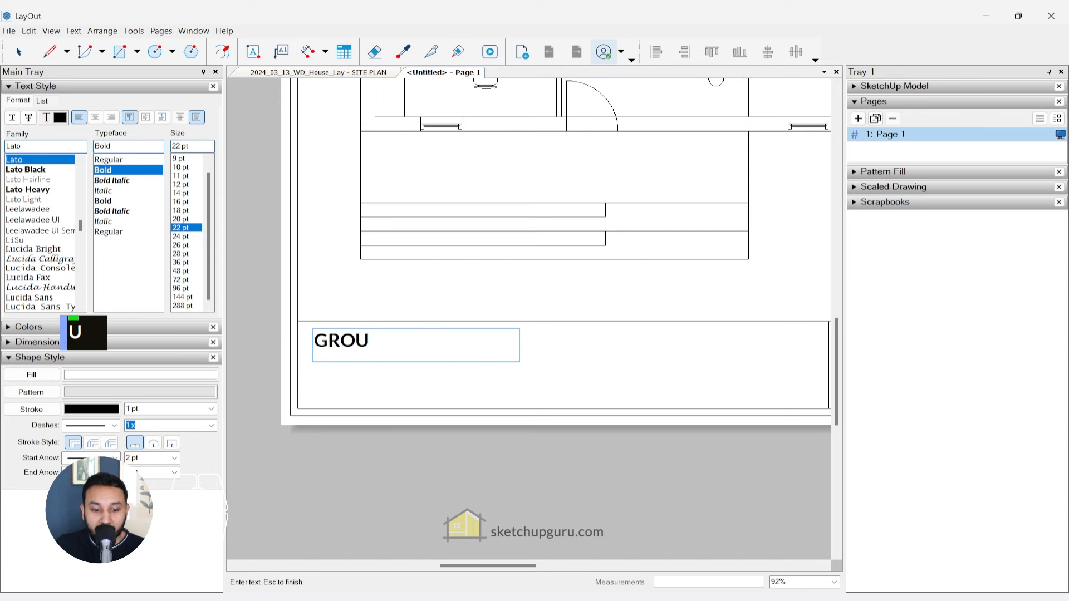
text(ND FLOOR PLAN)
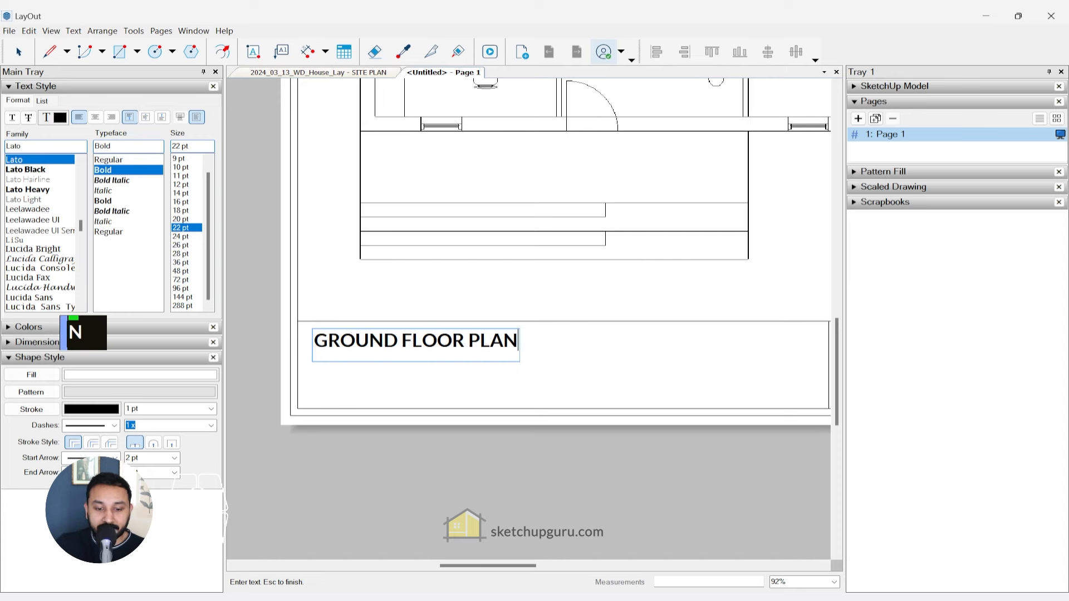
key(Escape)
- Draw a vertical line about 37 mm long across the title block's height, just after the project labels, to split the rightmost cell
scroll(390, 334, down, 5)
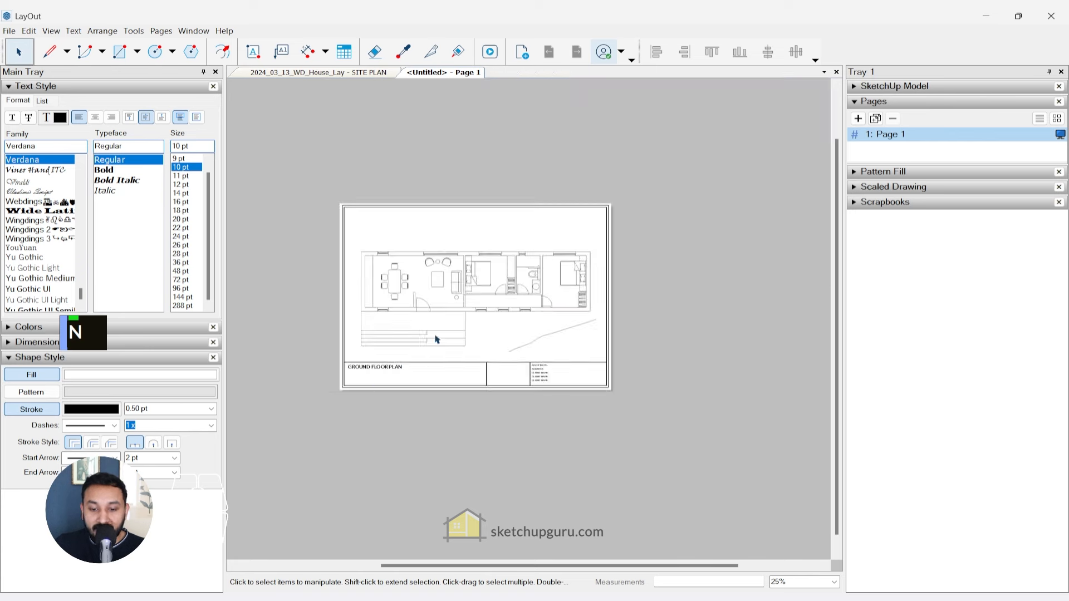
scroll(724, 217, up, 2)
scroll(541, 426, up, 3)
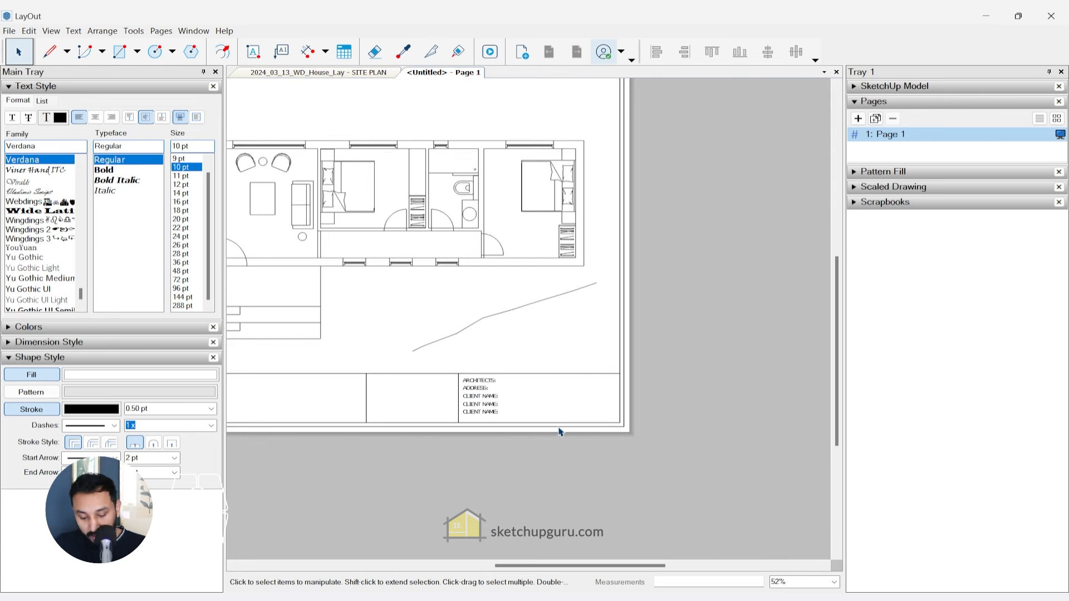
key(l)
click(538, 374)
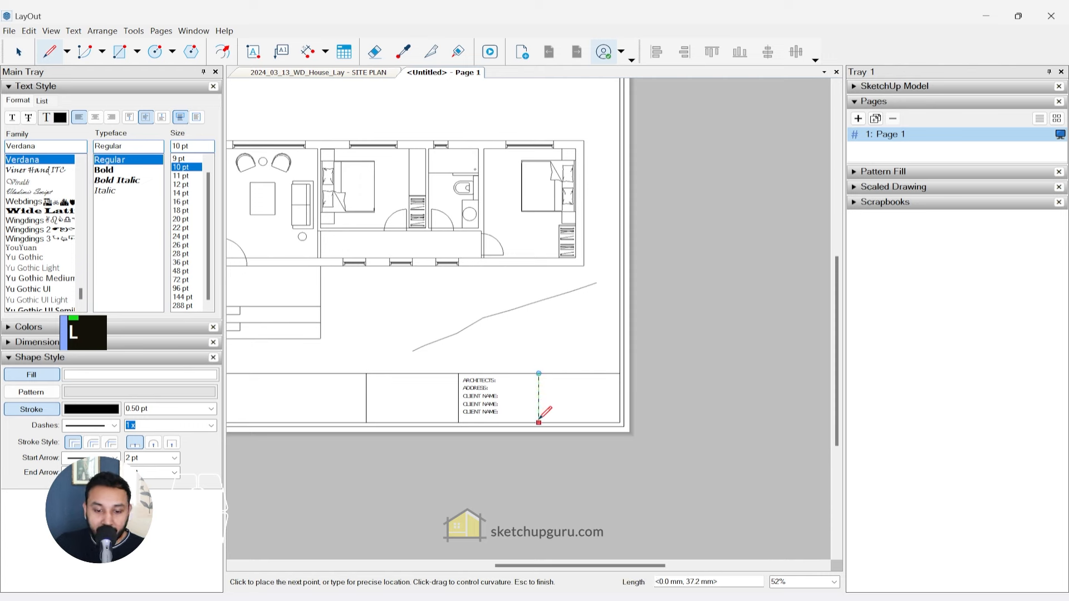
click(538, 423)
key(space)
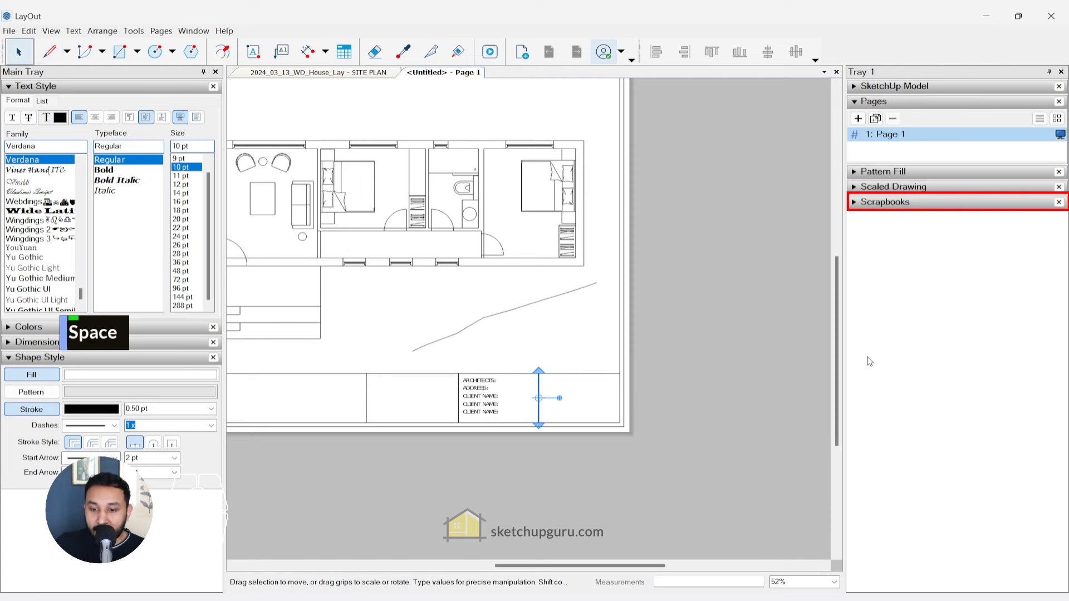
- Place an outlined circle-and-cross north symbol from the "arrows | 2D | north" scrapbook in the title block's new rightmost cell
click(858, 207)
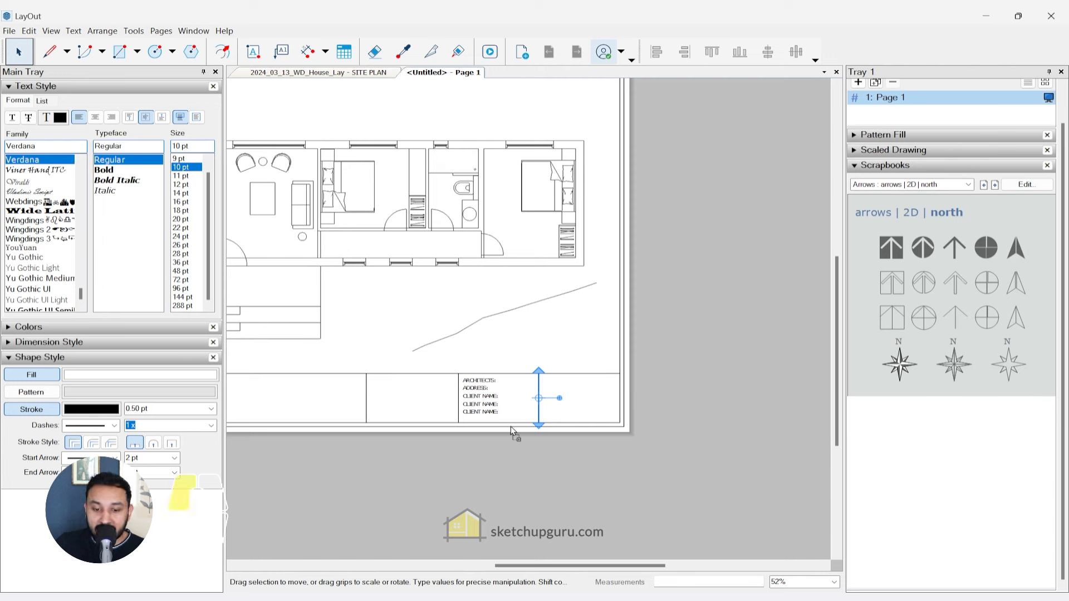
click(569, 410)
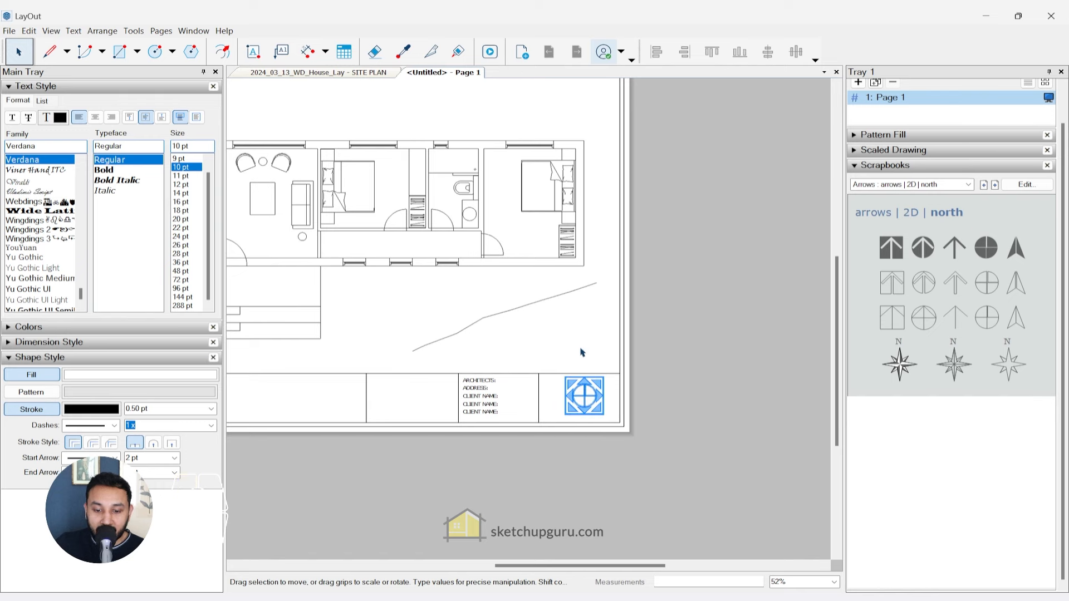
key(Escape)
- Rotate the north symbol about its centre so that its thick line points to the lower left
scroll(582, 398, up, 3)
click(584, 400)
scroll(584, 401, up, 3)
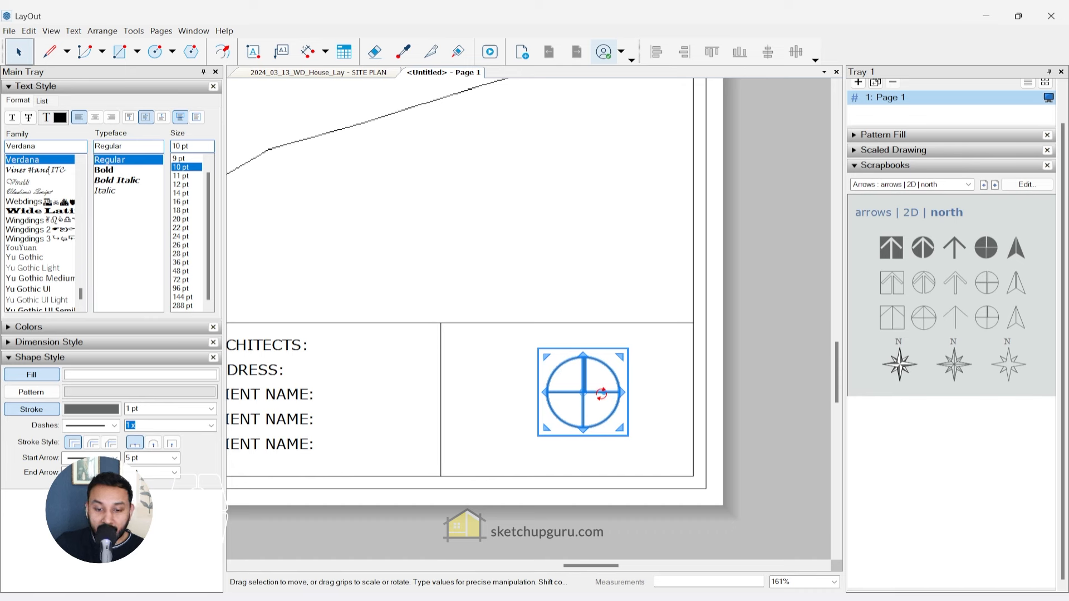
drag(602, 394, 312, 217)
click(684, 355)
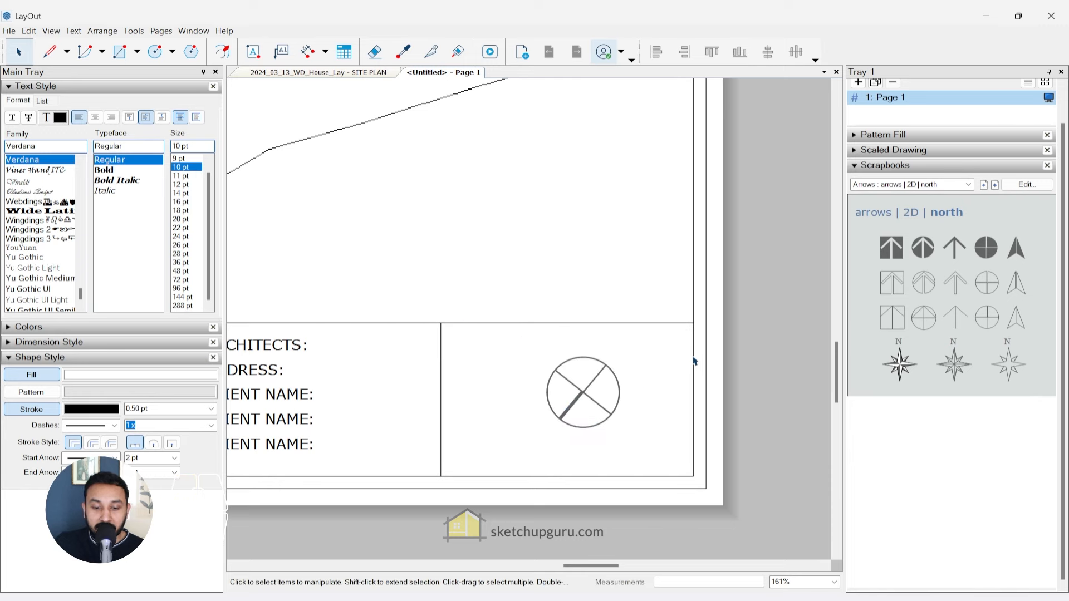
- Examine the floor plan viewport's placement on the sheet together with the title block and north symbol
scroll(687, 368, down, 5)
scroll(691, 417, down, 3)
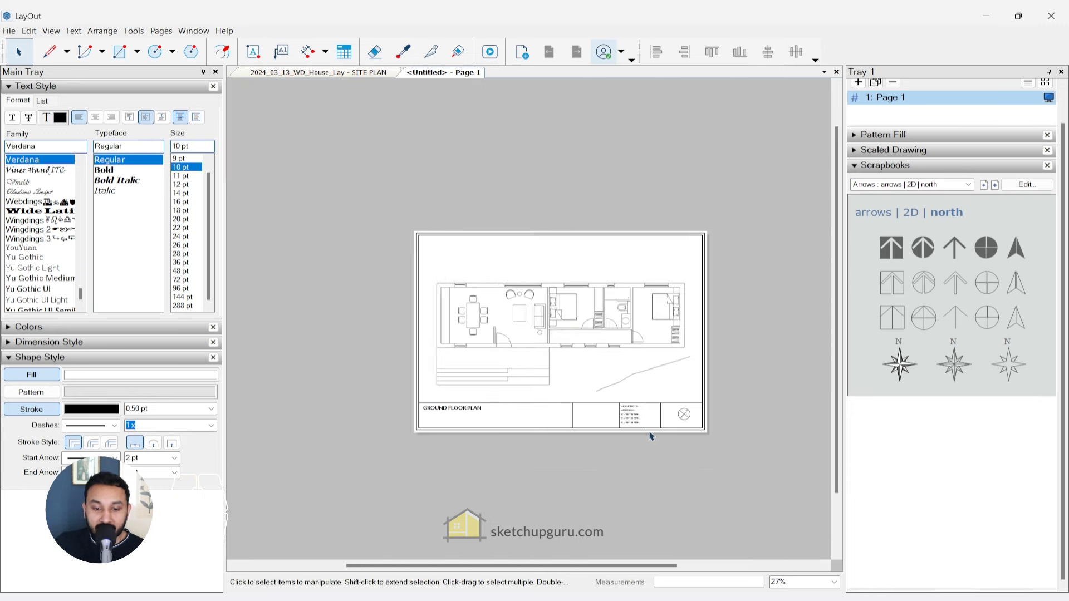
click(577, 326)
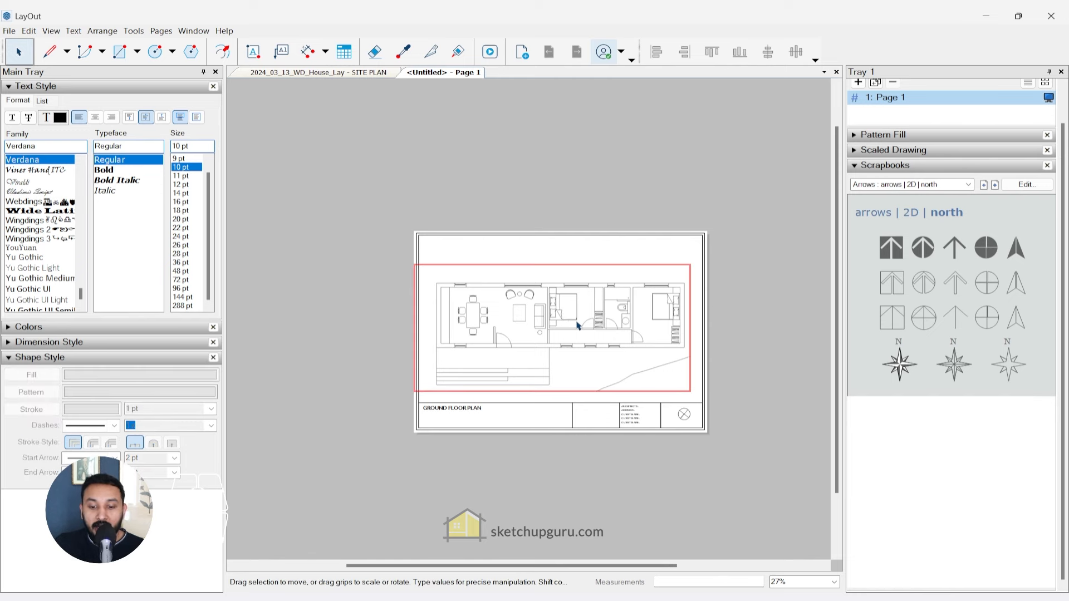
scroll(696, 421, up, 5)
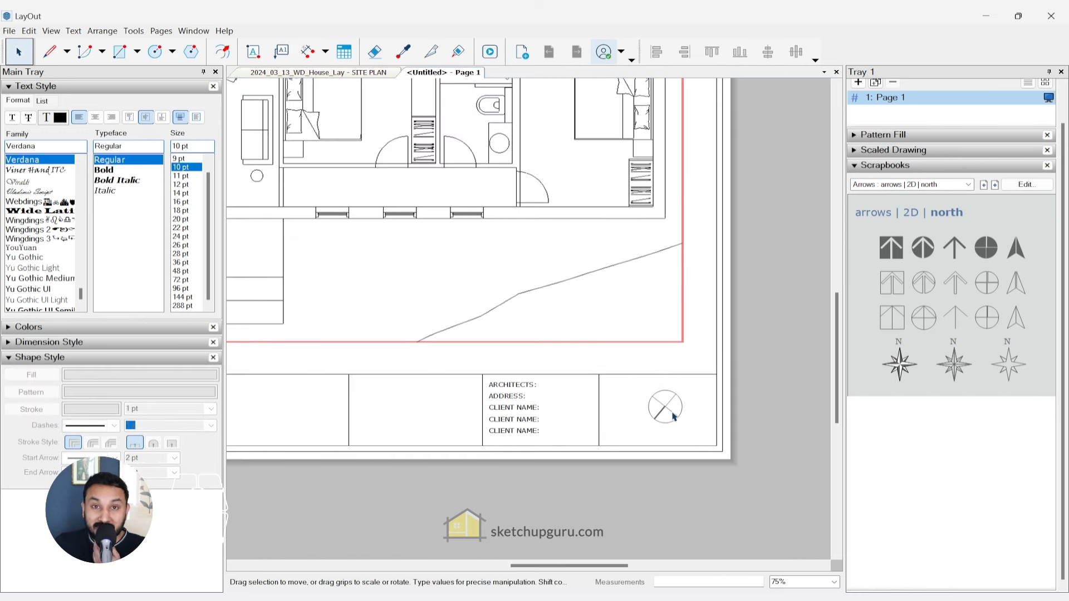
scroll(673, 417, down, 3)
click(563, 167)
click(471, 226)
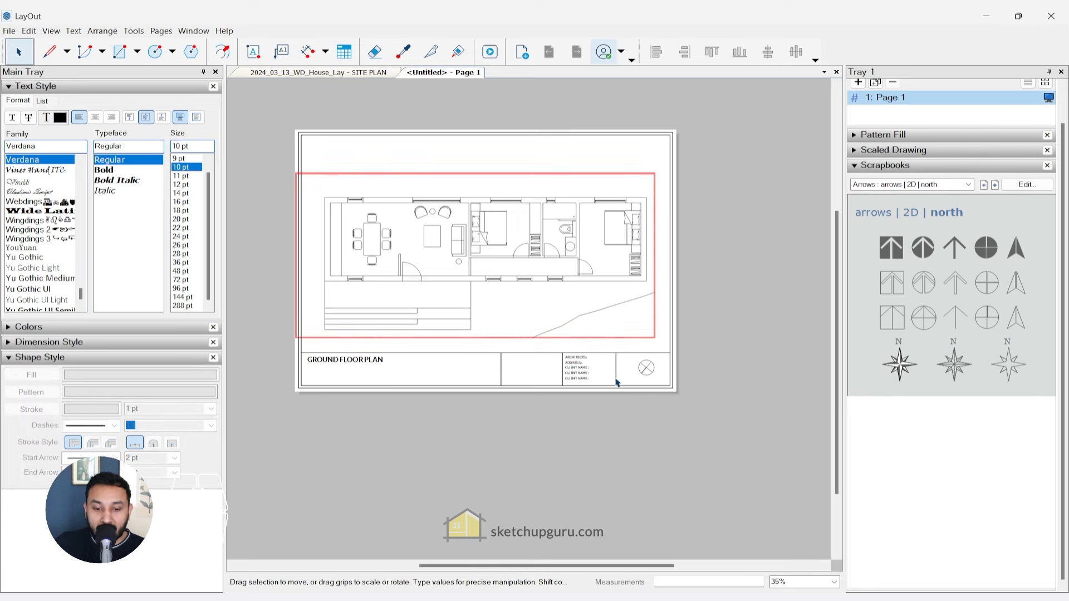
scroll(612, 384, up, 3)
scroll(640, 373, down, 2)
- Make Symbols the active layer and move the title block's north symbol onto it
click(676, 364)
scroll(662, 376, up, 1)
scroll(662, 377, up, 2)
scroll(723, 366, down, 3)
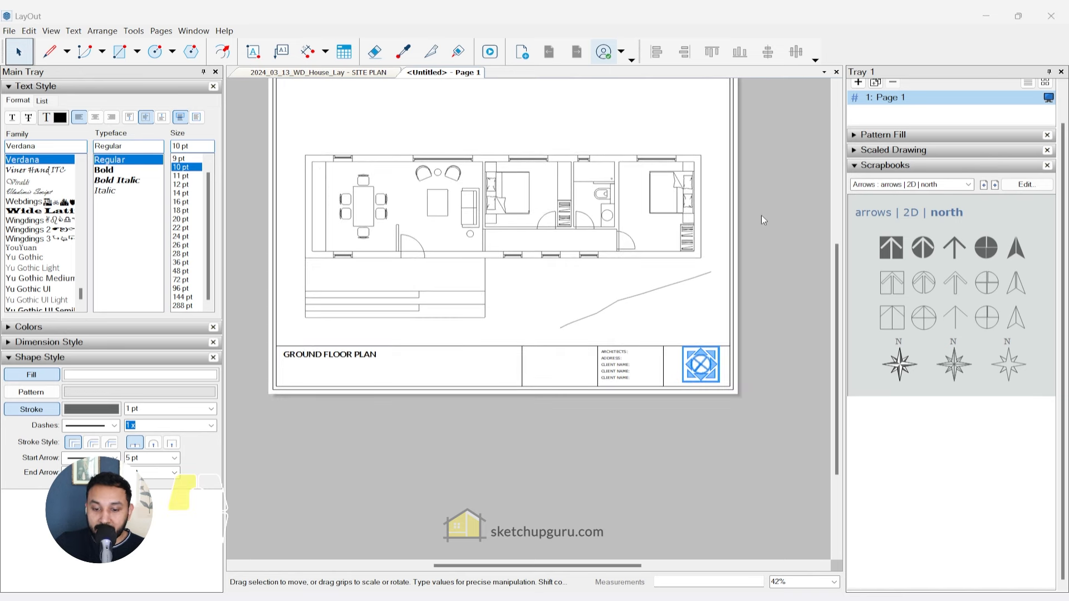
drag(770, 235, 770, 220)
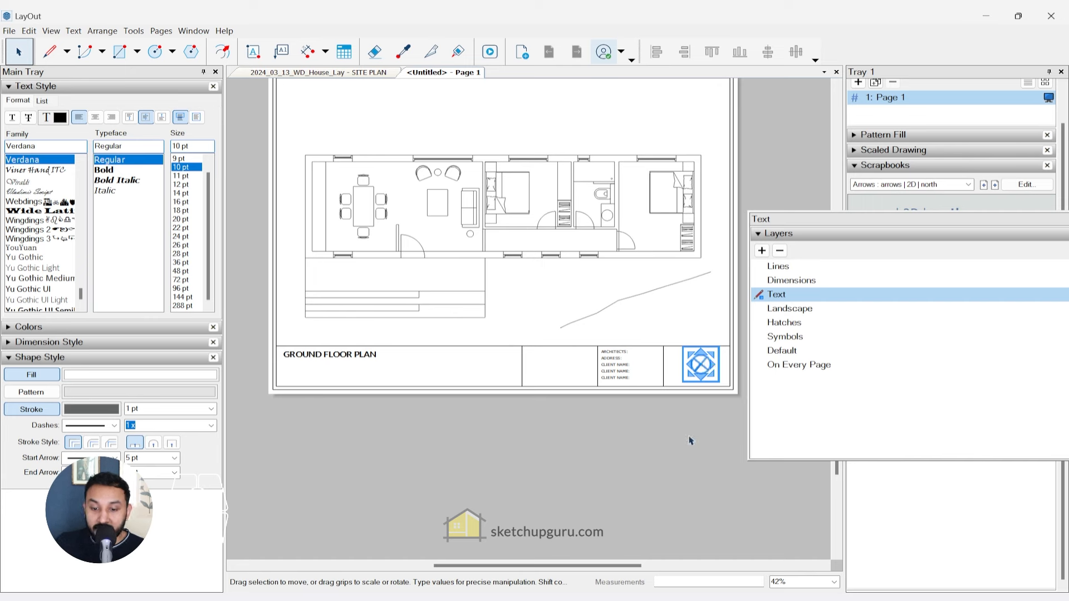
click(692, 372)
click(692, 372)
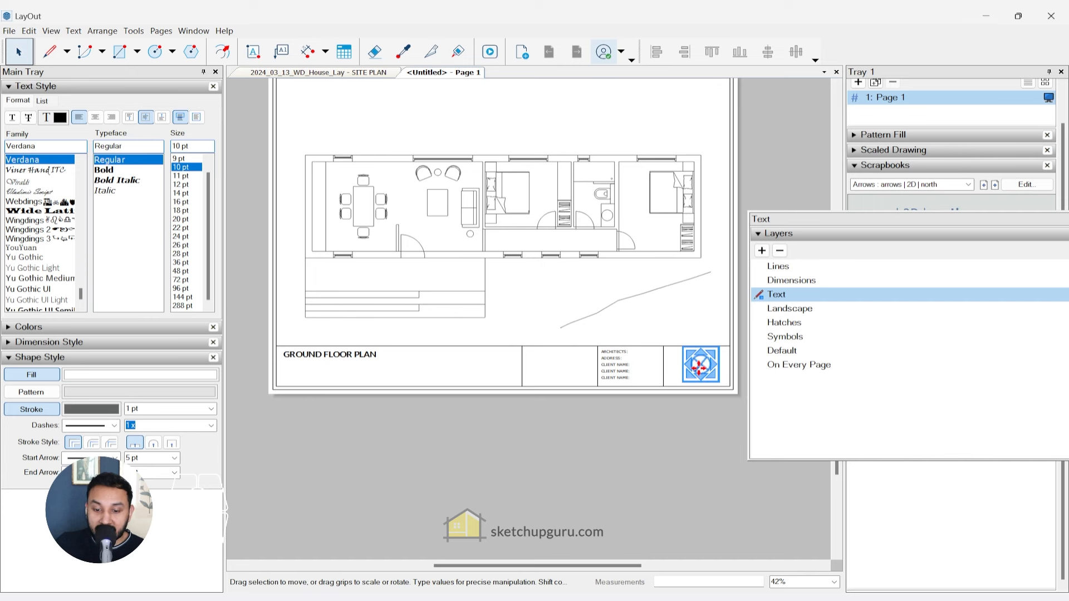
click(794, 337)
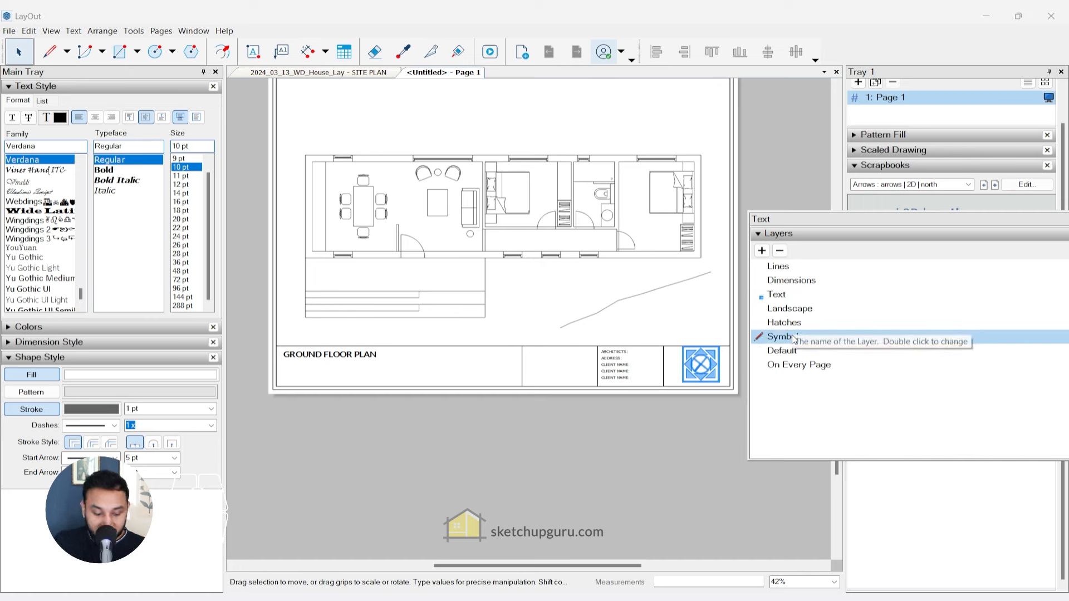
key(alt)
key(alt)
key(alt+m)
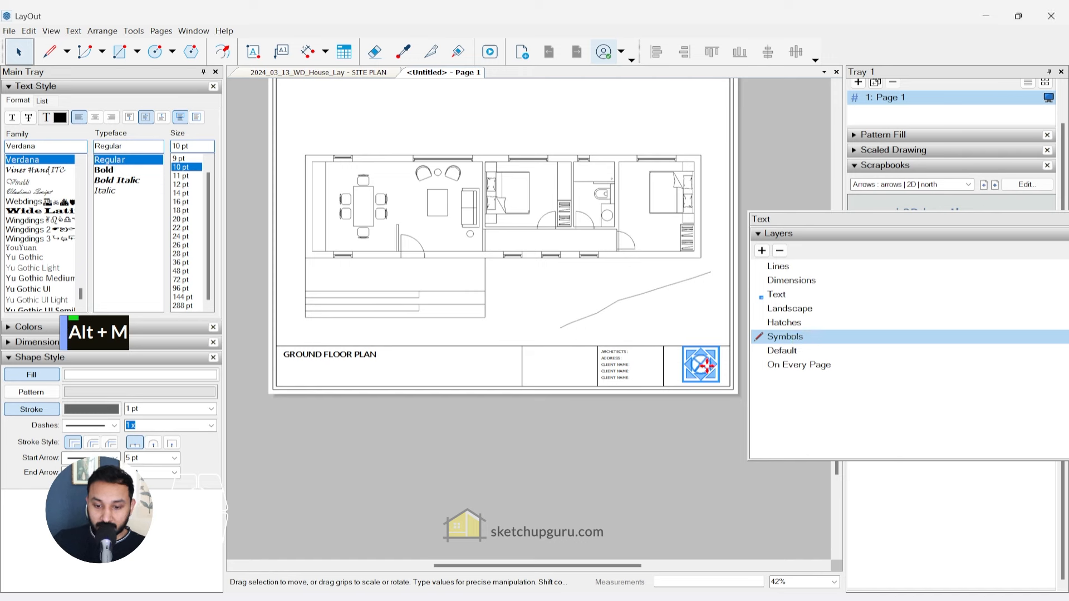
- Check the layer assignment of the north symbol and of a "CLIENT NAME:" label in the title block
scroll(706, 365, up, 3)
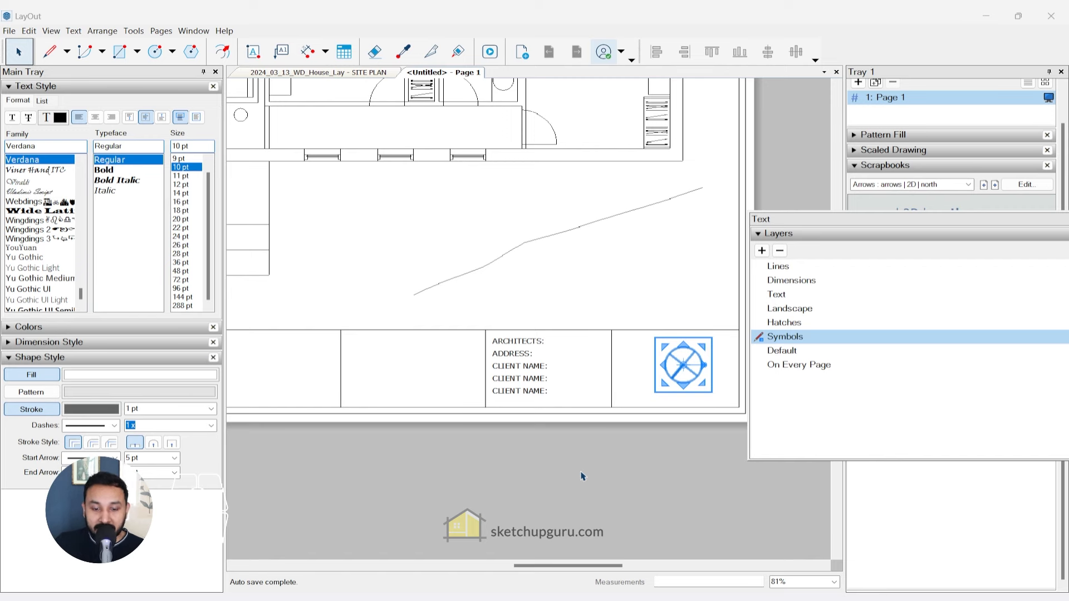
scroll(556, 426, down, 2)
click(638, 329)
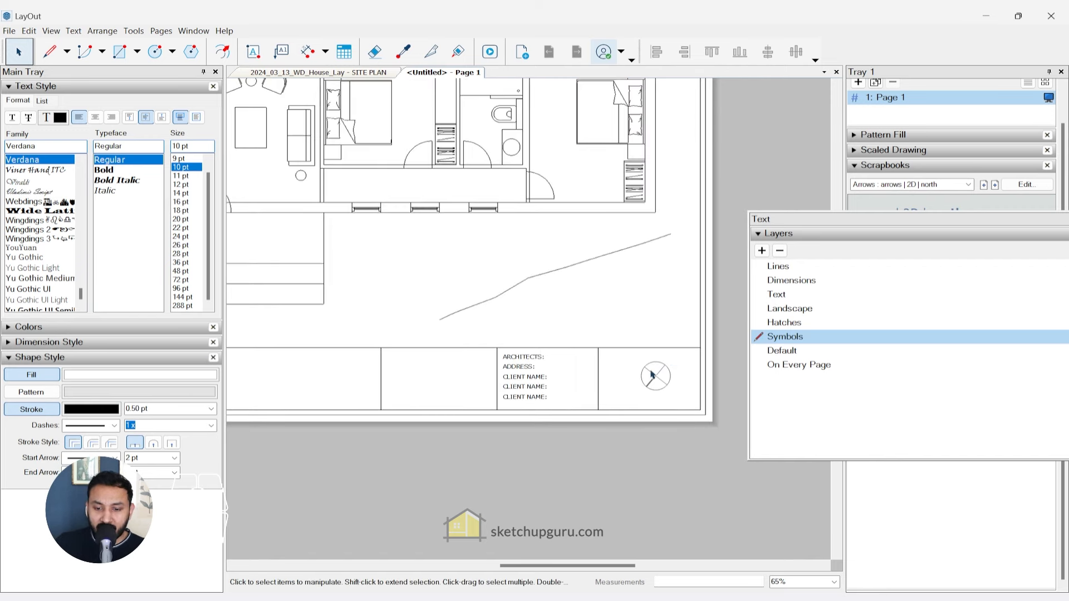
click(544, 384)
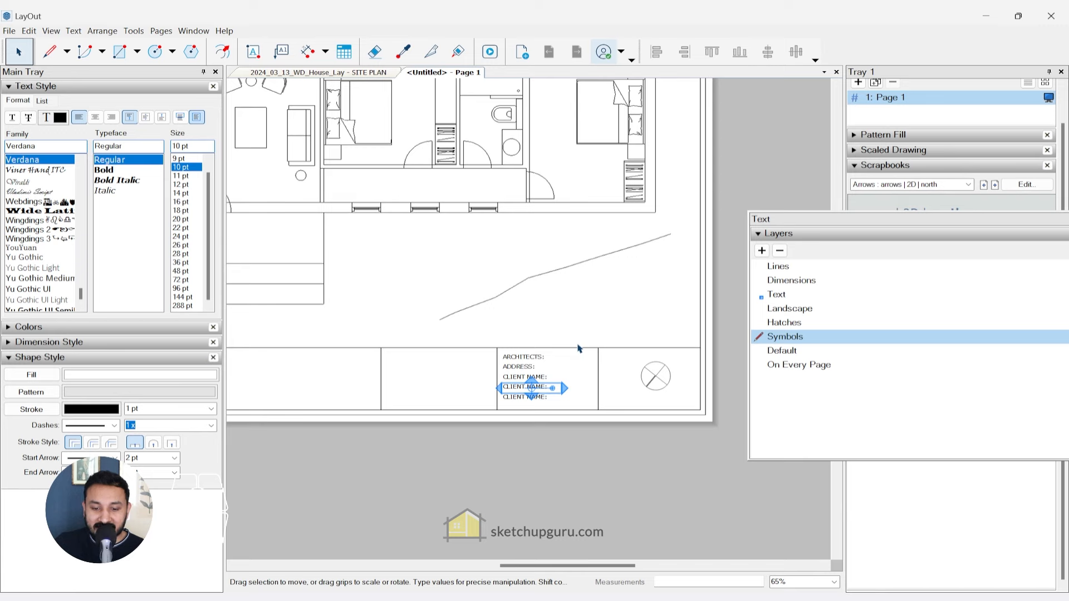
scroll(675, 369, down, 4)
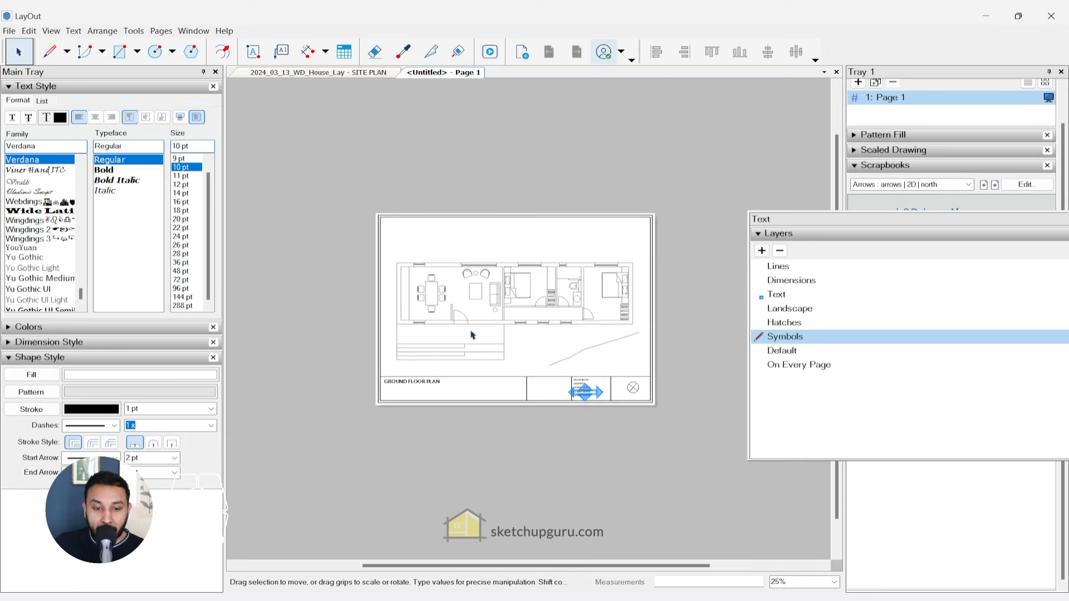
scroll(423, 259, up, 2)
click(424, 259)
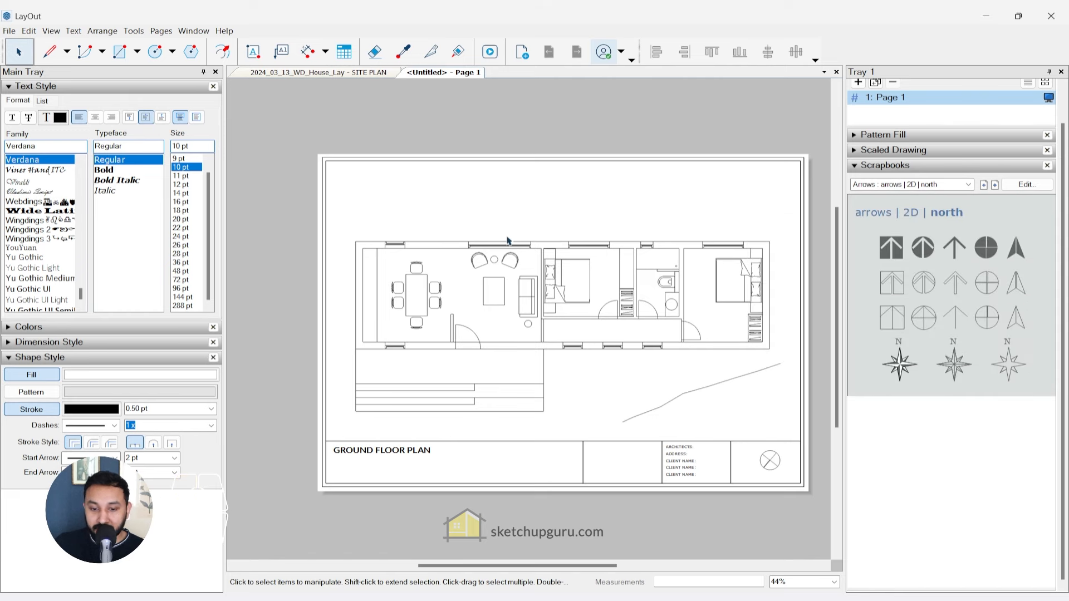
scroll(535, 270, down, 1)
- Unlock the 2024_03_14_WDH_Plan.skp floor plan viewport in its SketchUp Model settings
click(536, 270)
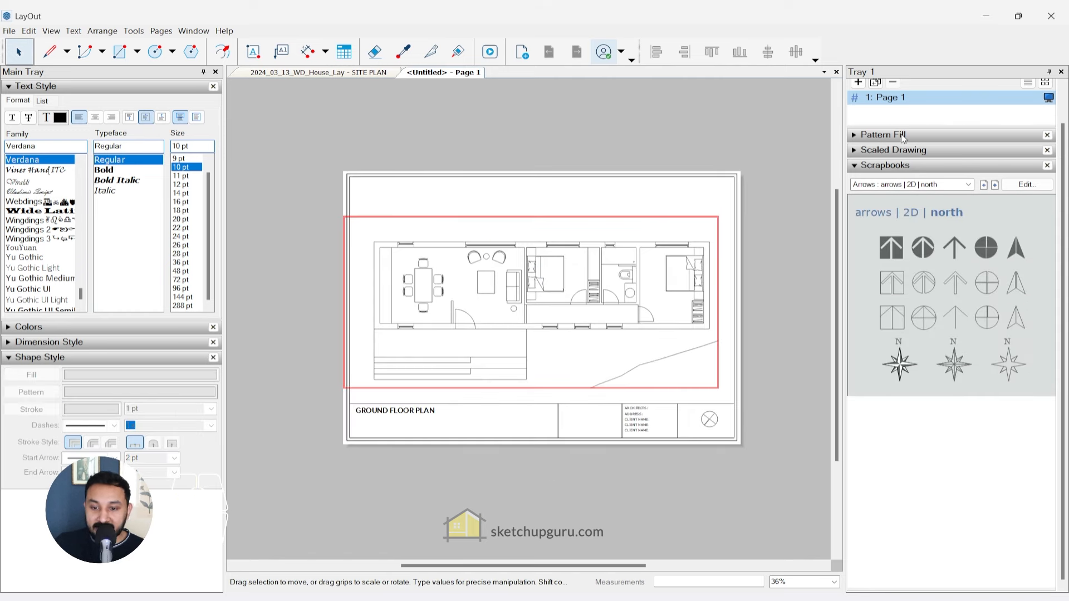
scroll(941, 103, up, 2)
click(878, 89)
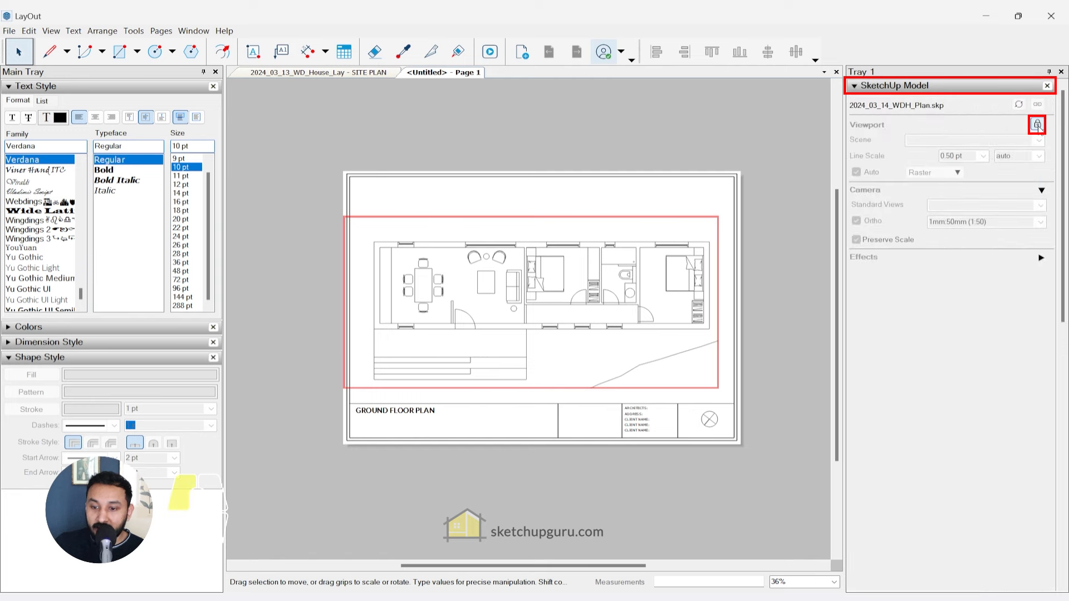
click(1038, 125)
- Nudge the floor plan viewport upward and slightly to the right, so it sits higher above the title block
scroll(574, 288, up, 2)
click(526, 243)
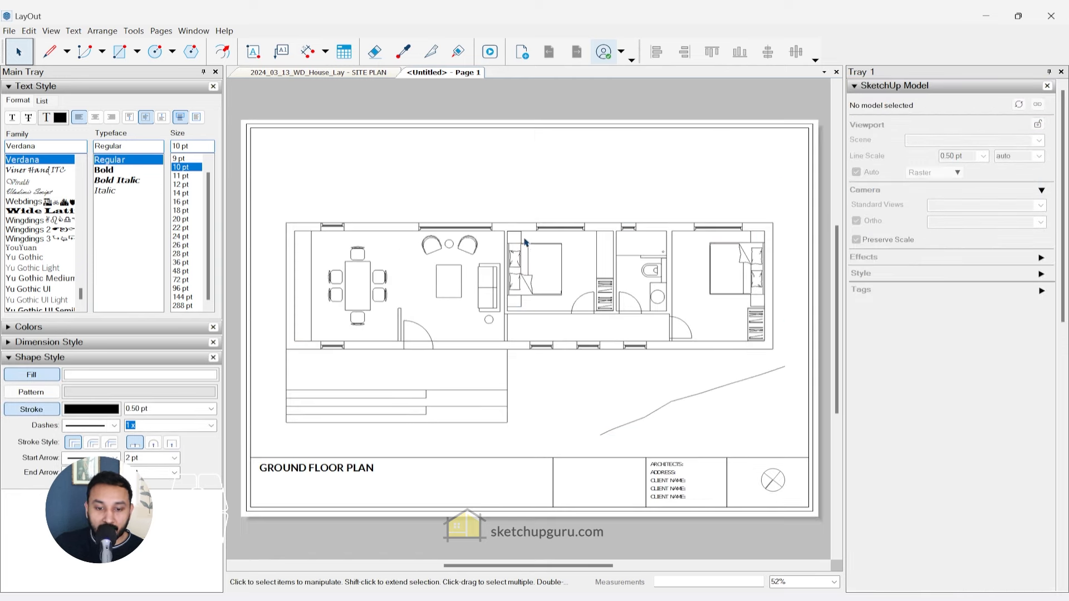
click(524, 245)
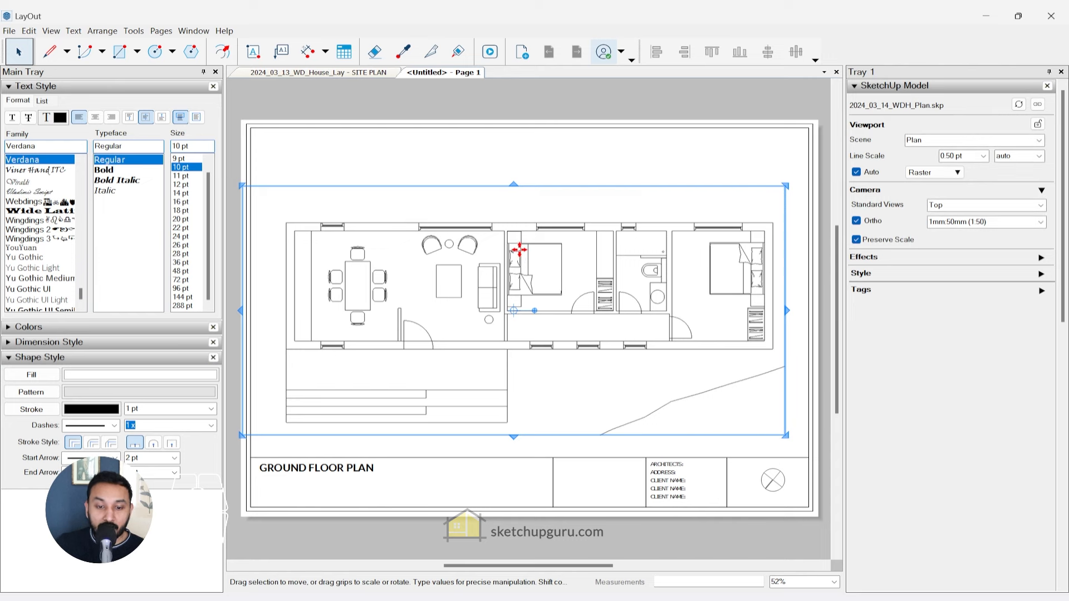
key(shift)
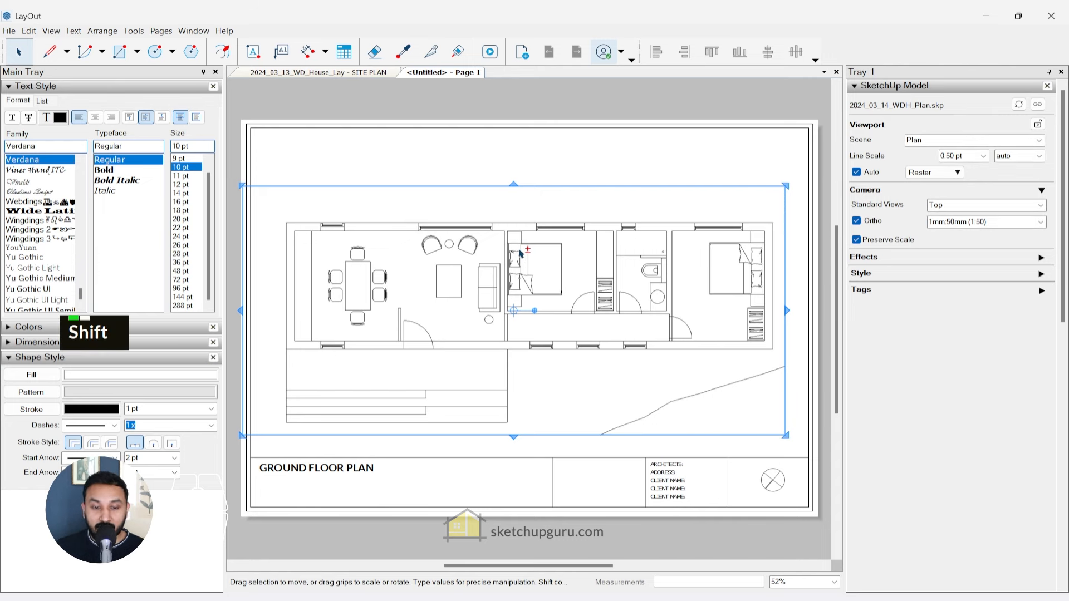
key(shift+Up)
key(shift+Up)
key(shift+Up)
key(shift+Up)
key(shift+Up)
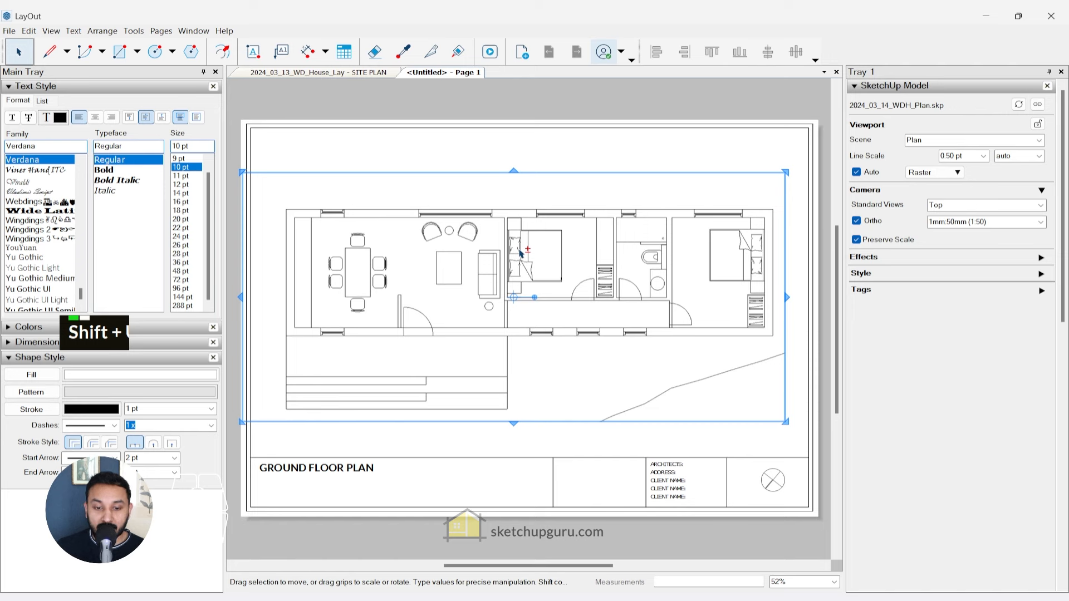
key(shift+Up)
key(shift+Up)
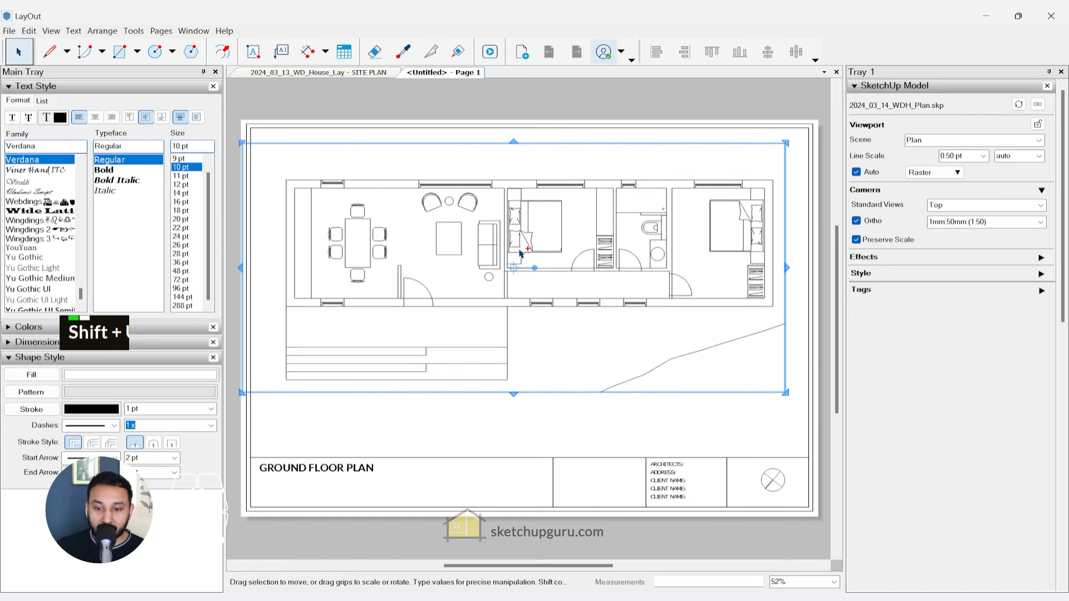
key(Right)
key(Right)
key(Right)
key(Right)
key(Right)
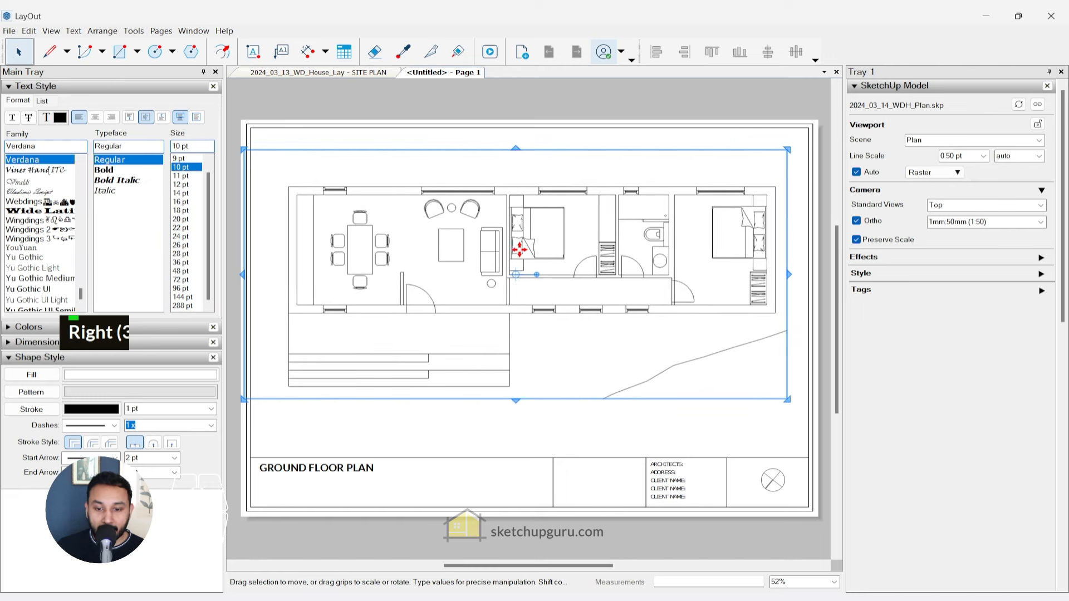
key(Escape)
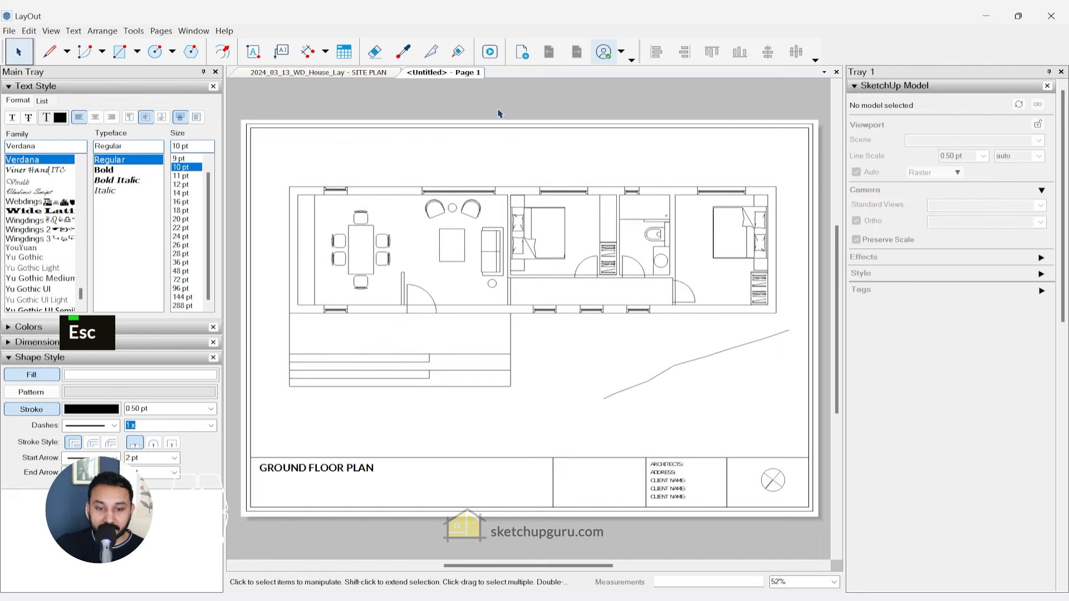
click(574, 196)
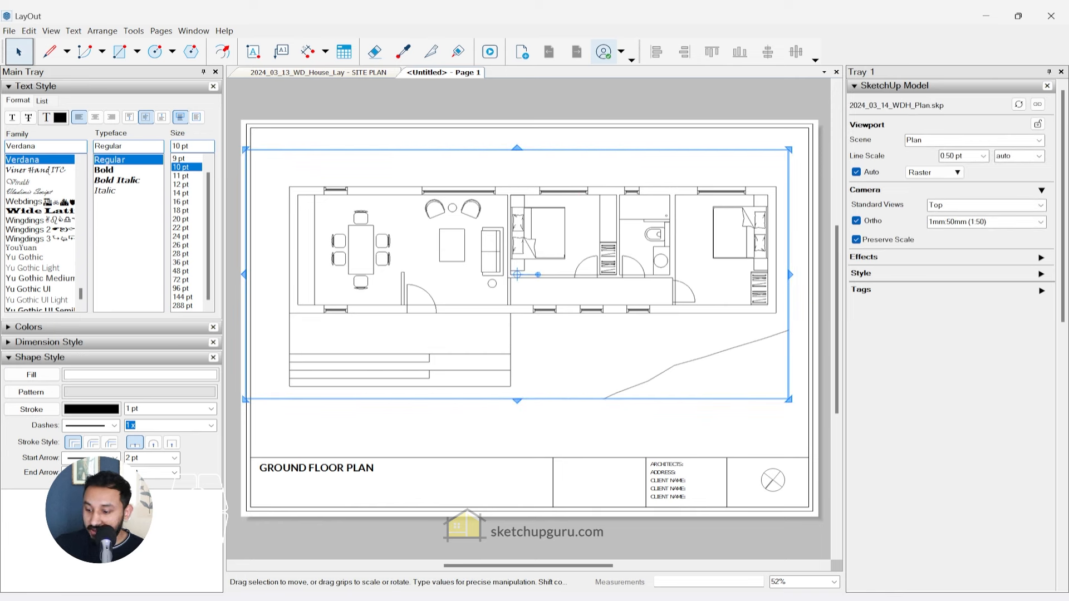
drag(1068, 192, 722, 184)
click(709, 241)
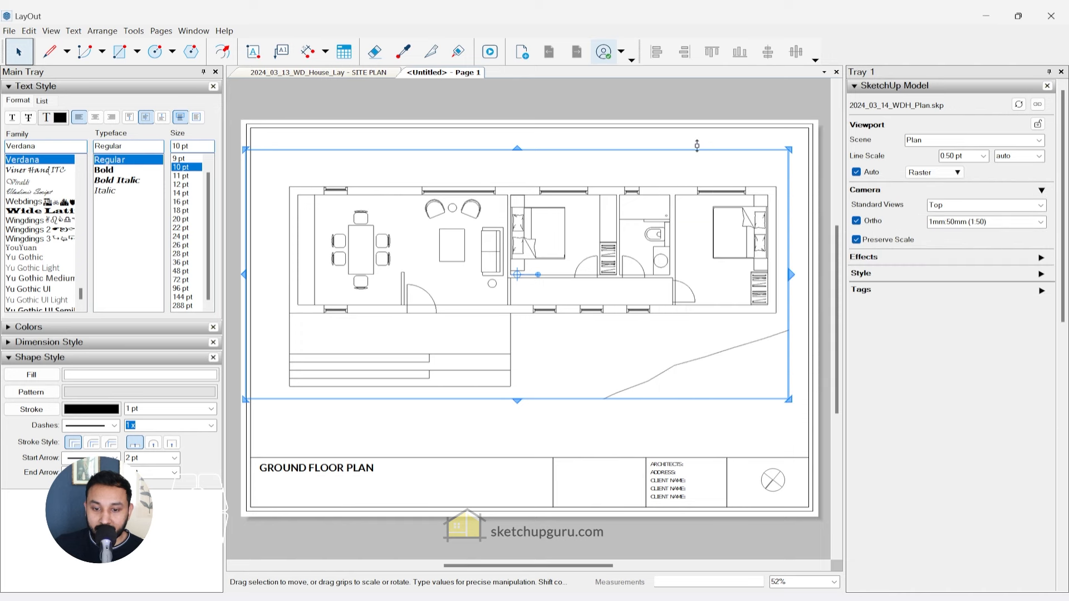
click(676, 134)
click(652, 104)
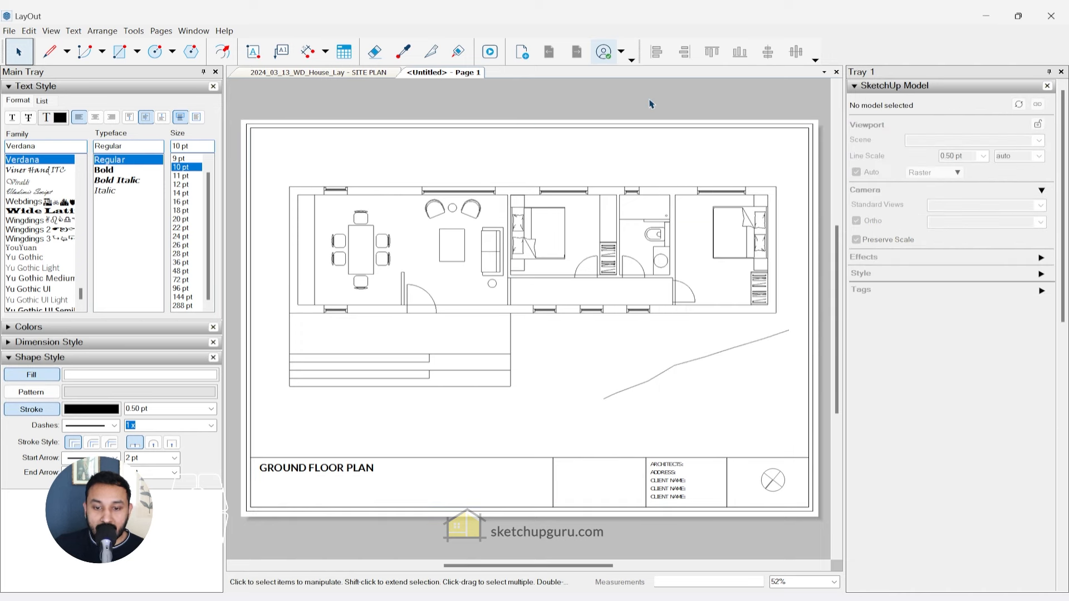
- Dimension the upper exterior wall from its outer left corner to the first window's near edge, placing the dimension line above the wall
key(d)
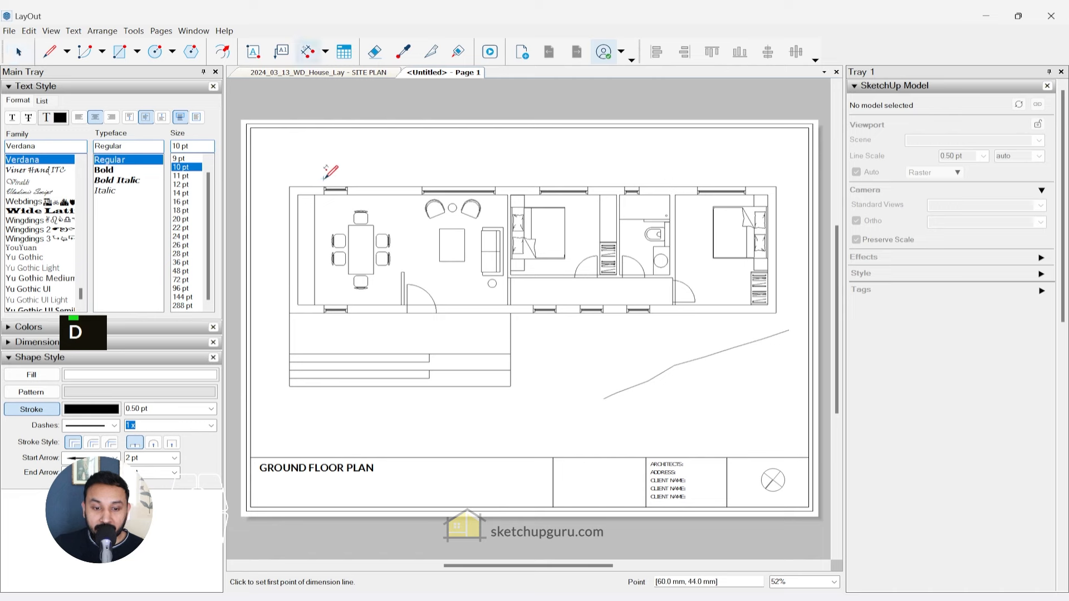
scroll(298, 174, up, 5)
click(287, 194)
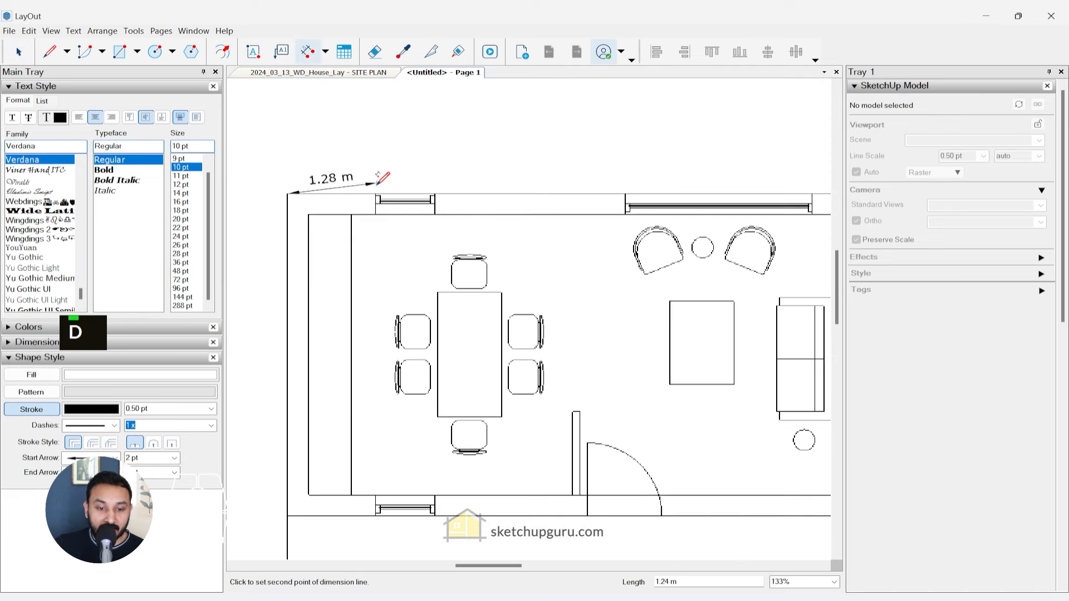
click(376, 194)
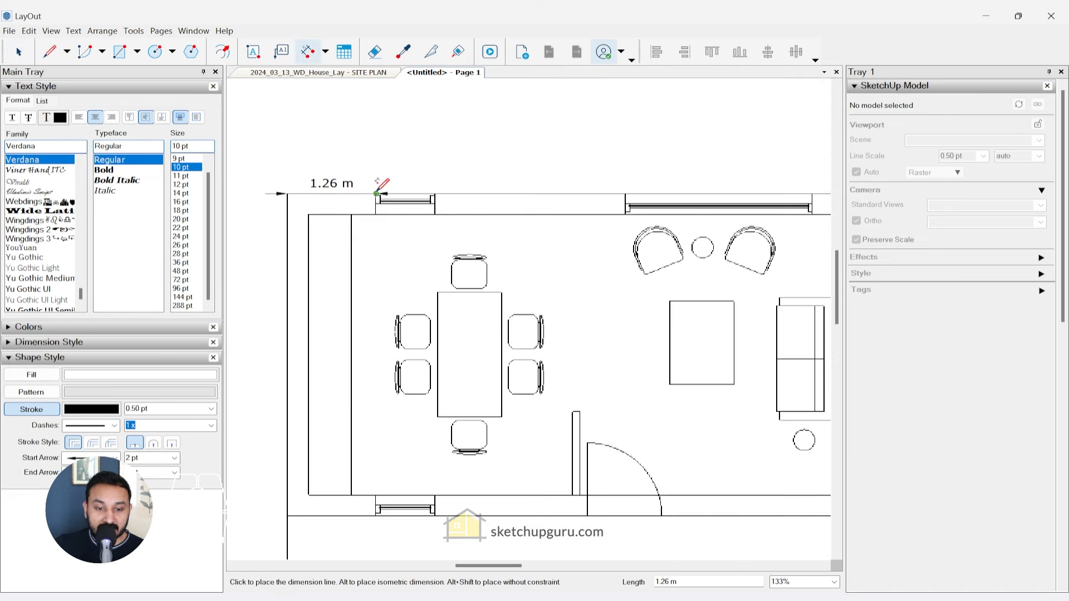
click(384, 159)
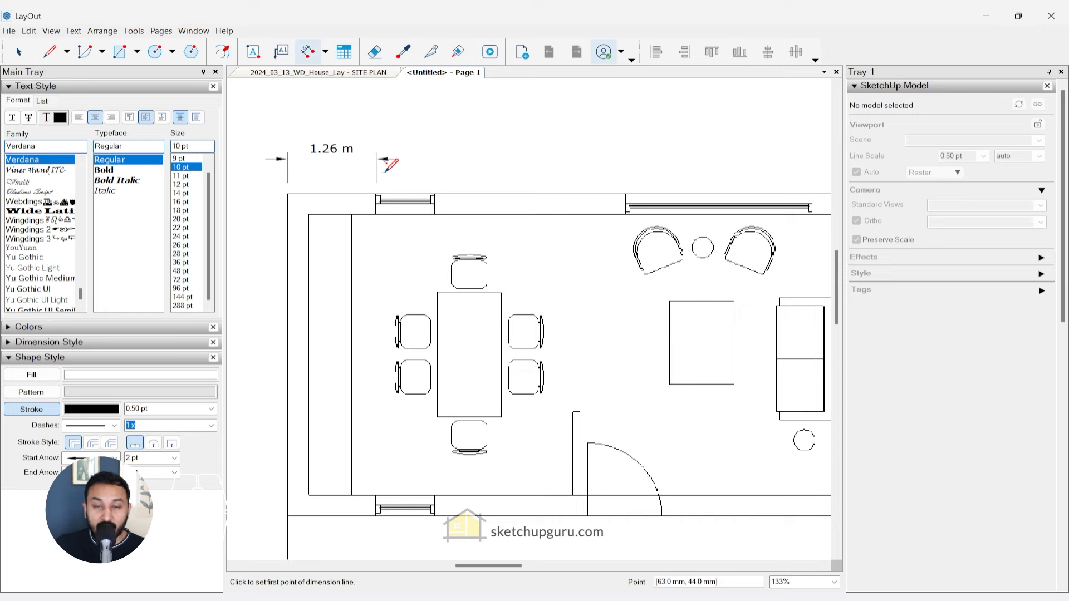
- Continue the dimension chain across the first window, the wall between the windows and the living room window
scroll(437, 194, up, 2)
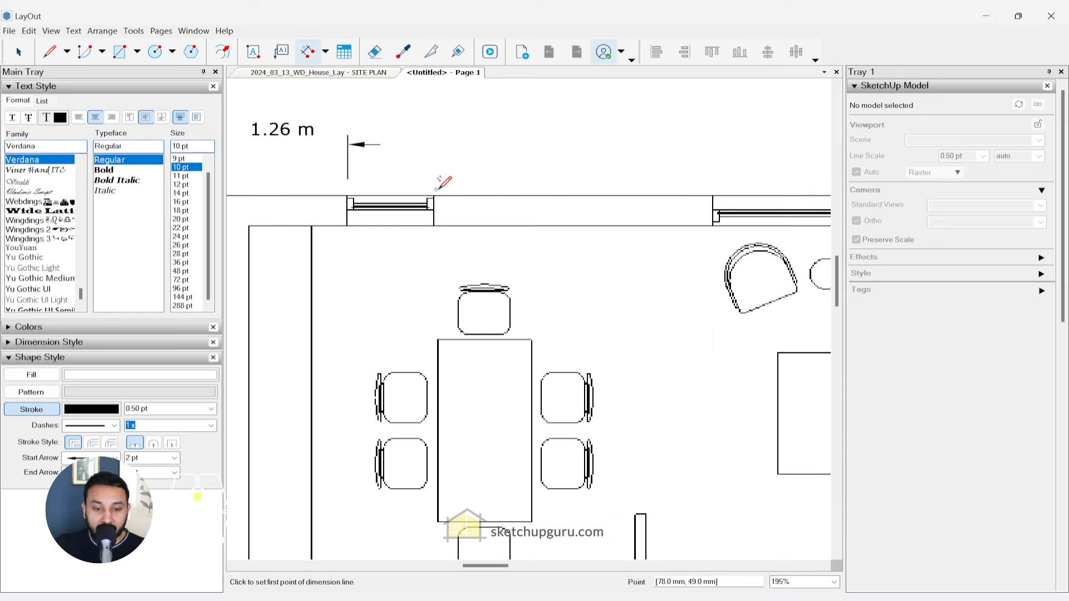
scroll(437, 195, up, 8)
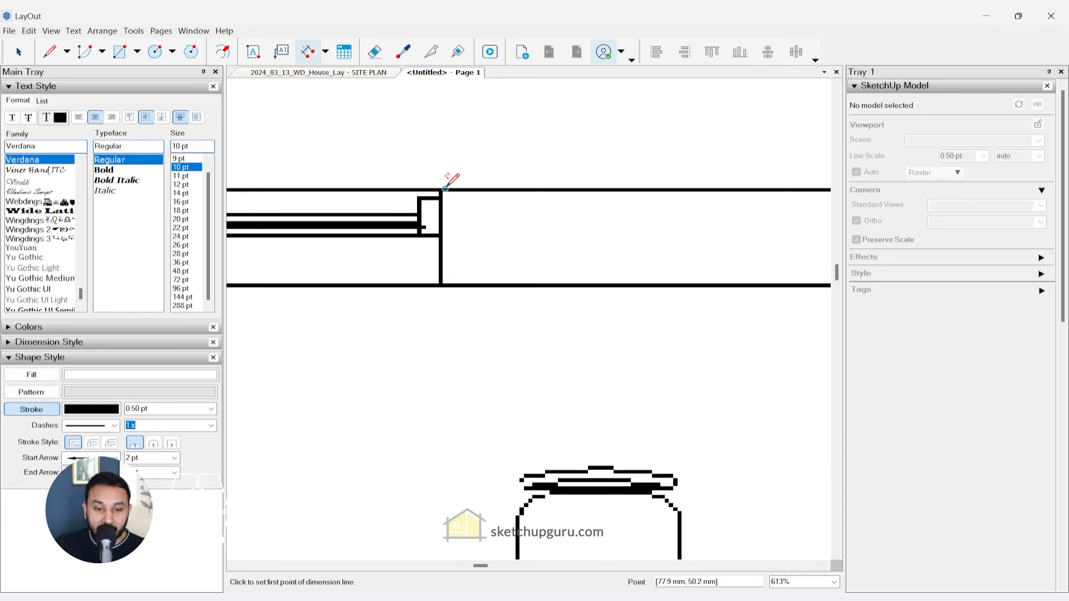
scroll(453, 181, down, 10)
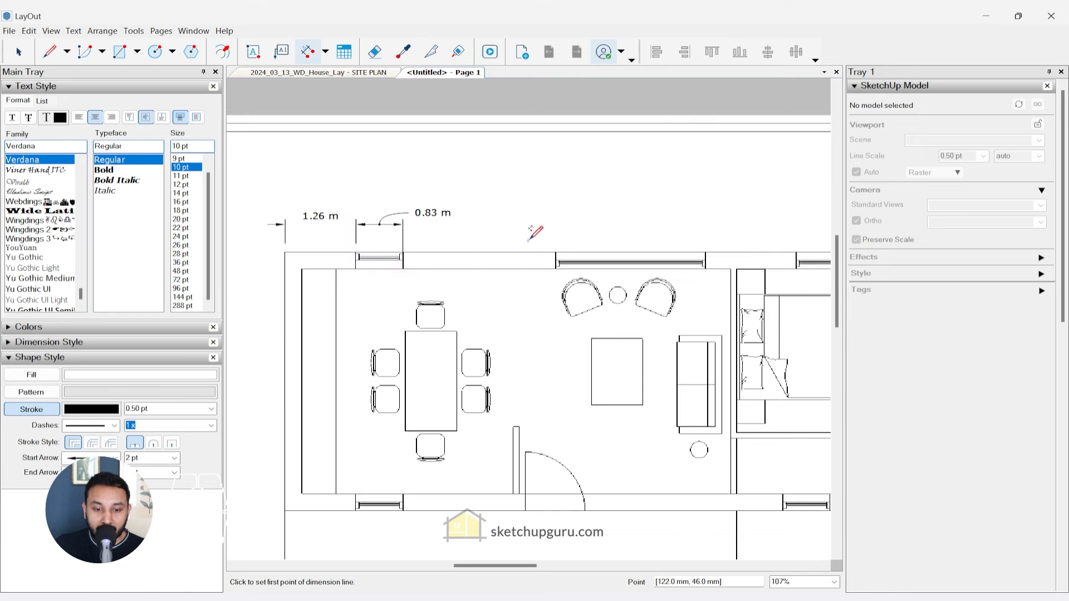
double_click(556, 251)
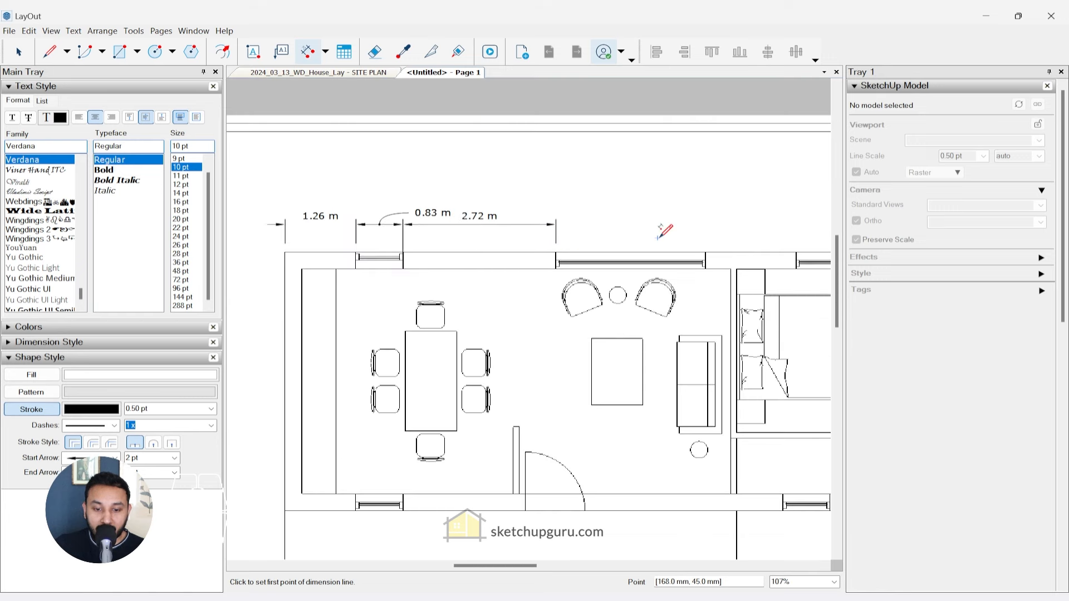
double_click(705, 252)
scroll(484, 248, down, 2)
scroll(697, 222, up, 2)
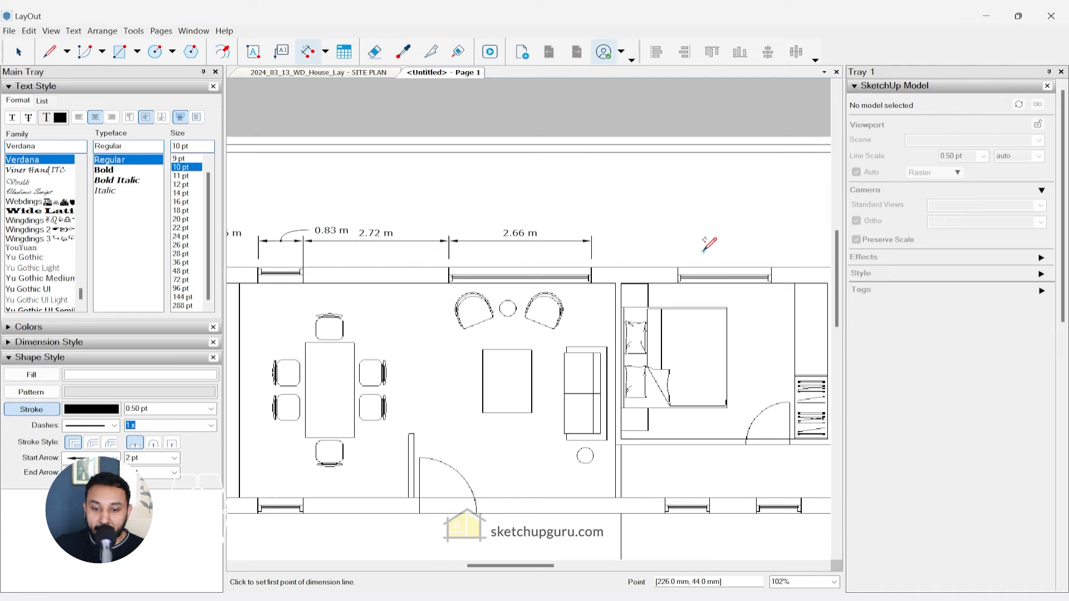
- Extend the dimension chain over the bedroom wall segment and window, the following wall segment and the small bathroom window
double_click(677, 252)
scroll(740, 241, down, 2)
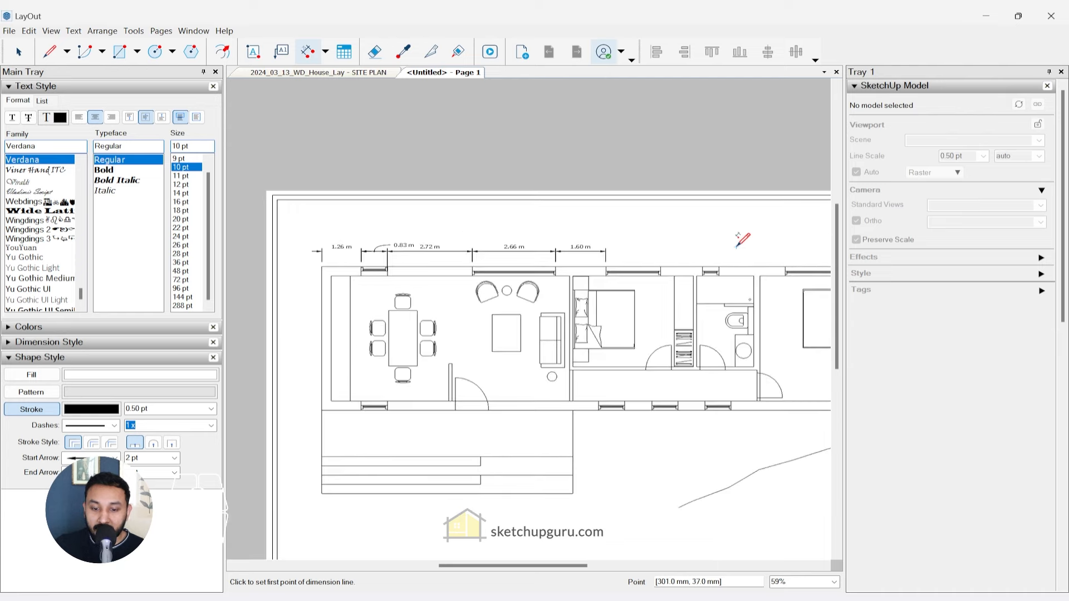
scroll(736, 247, up, 2)
double_click(651, 265)
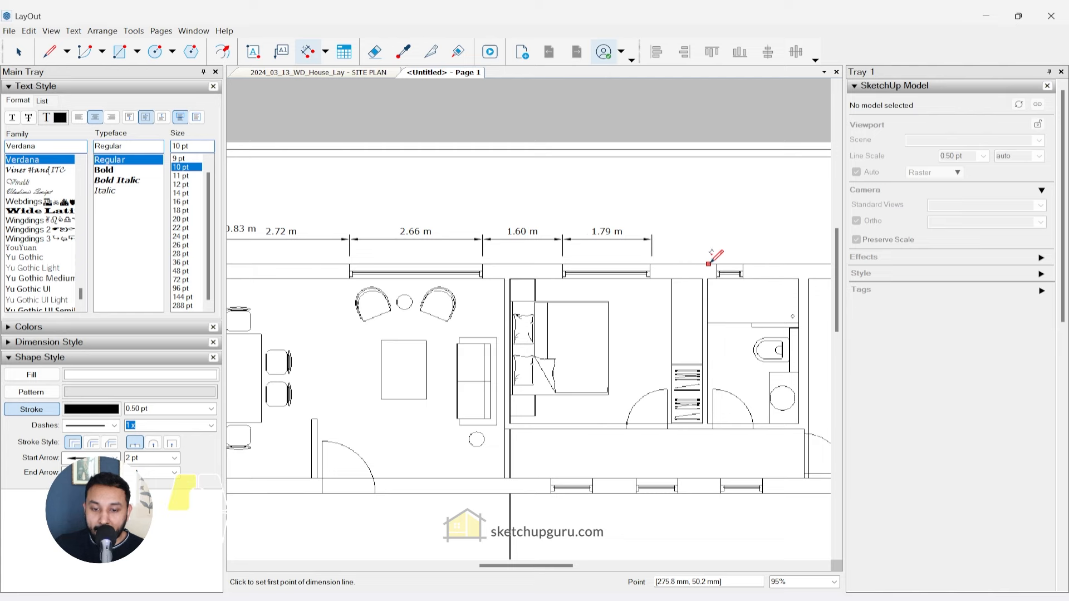
scroll(709, 259, up, 2)
scroll(549, 256, down, 3)
scroll(582, 256, up, 2)
double_click(582, 257)
double_click(615, 256)
- Complete the dimension chain past the second bedroom's window to the wall's outer right corner
scroll(617, 256, down, 3)
scroll(738, 255, up, 2)
double_click(633, 255)
click(721, 255)
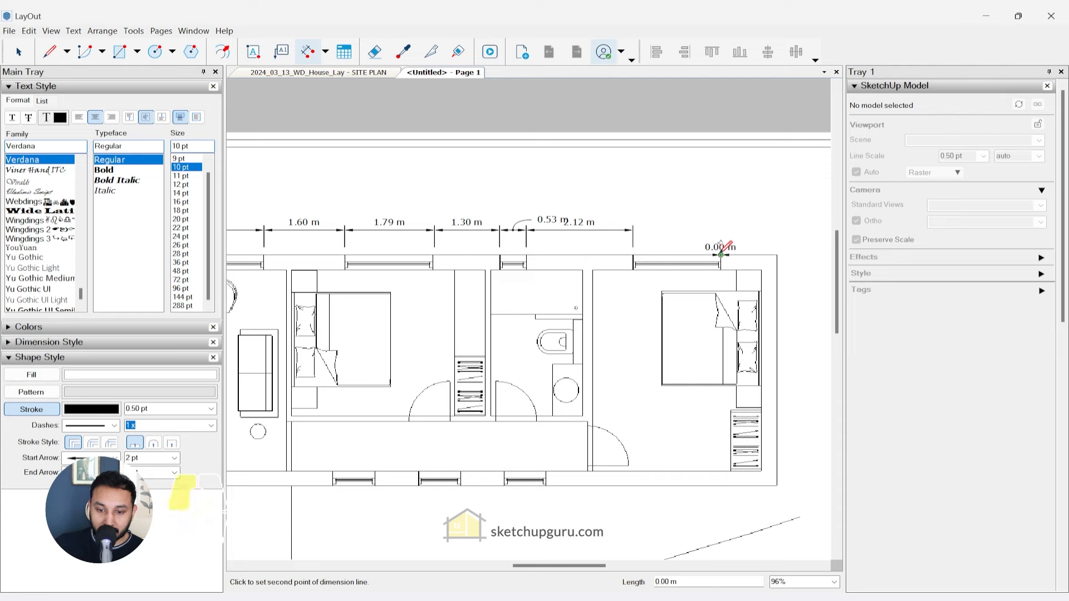
double_click(776, 255)
key(space)
scroll(609, 216, down, 7)
key(Escape)
scroll(608, 216, up, 3)
scroll(384, 240, down, 3)
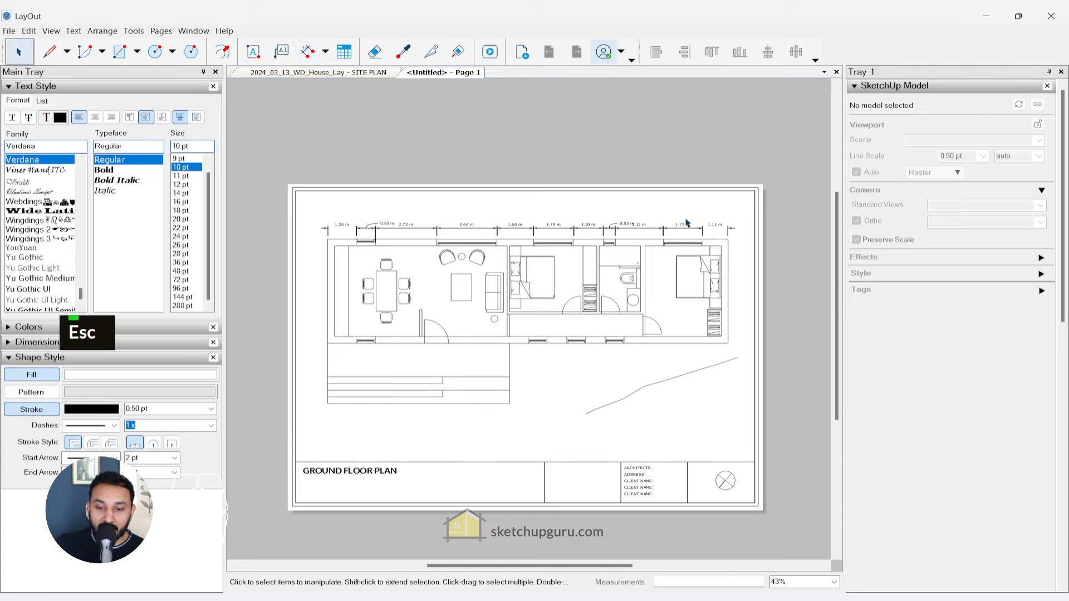
click(740, 233)
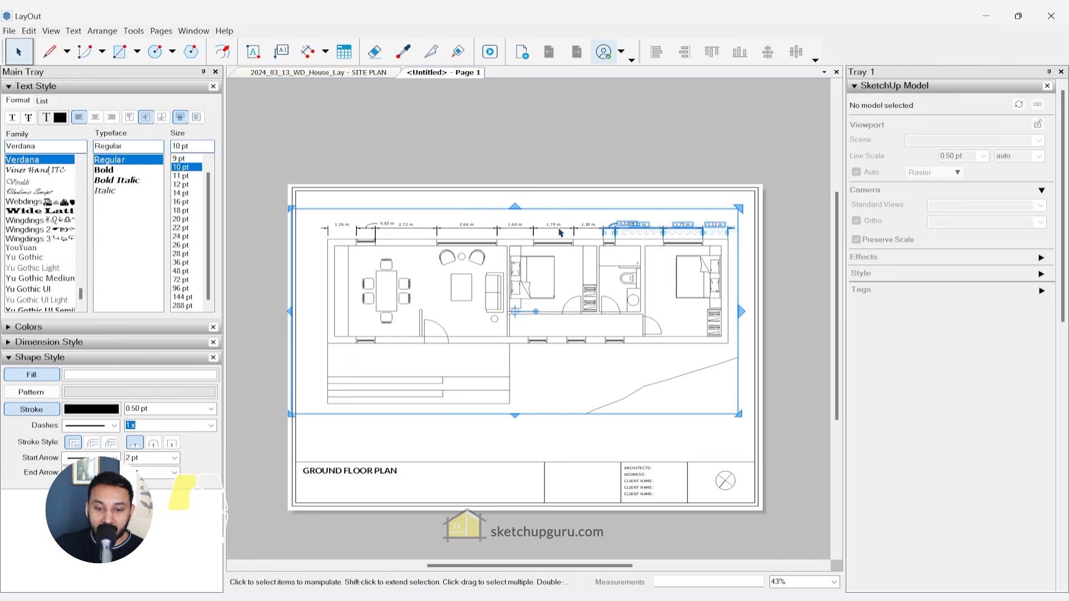
click(327, 227)
key(Escape)
key(Escape)
- Lock the 2024_03_14_WDH_Plan.skp floor plan viewport and deselect it
click(695, 275)
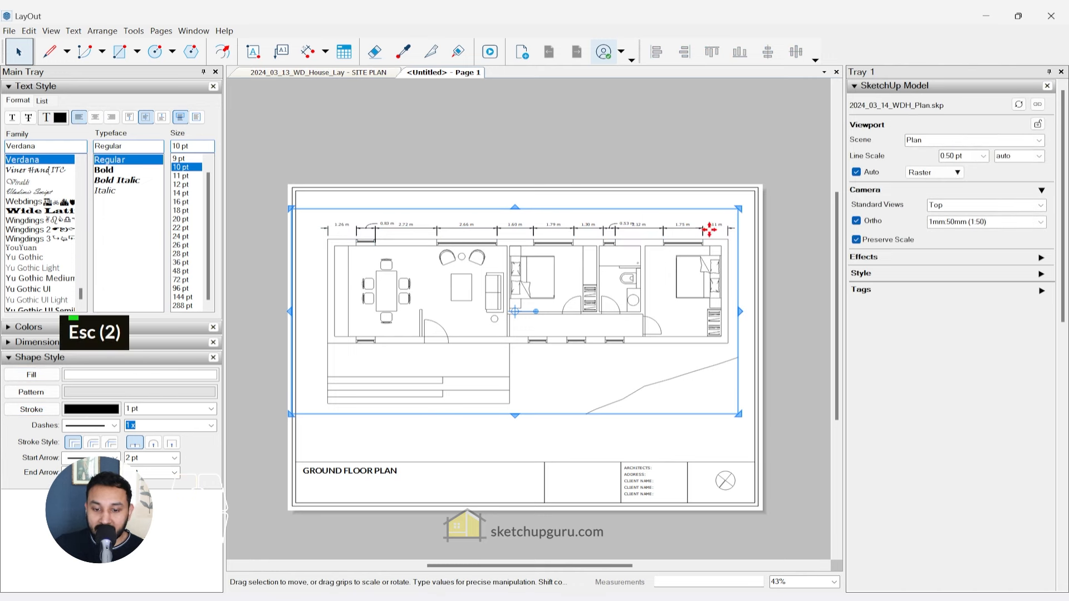
click(1038, 123)
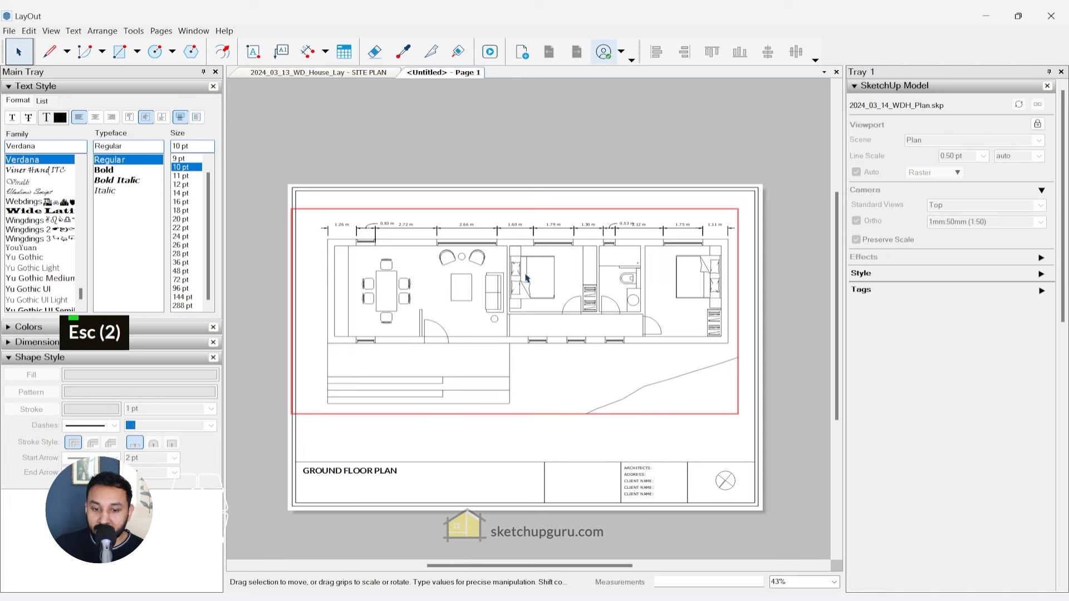
click(573, 161)
- Select all the dimensions above the upper wall and make them a group
click(736, 235)
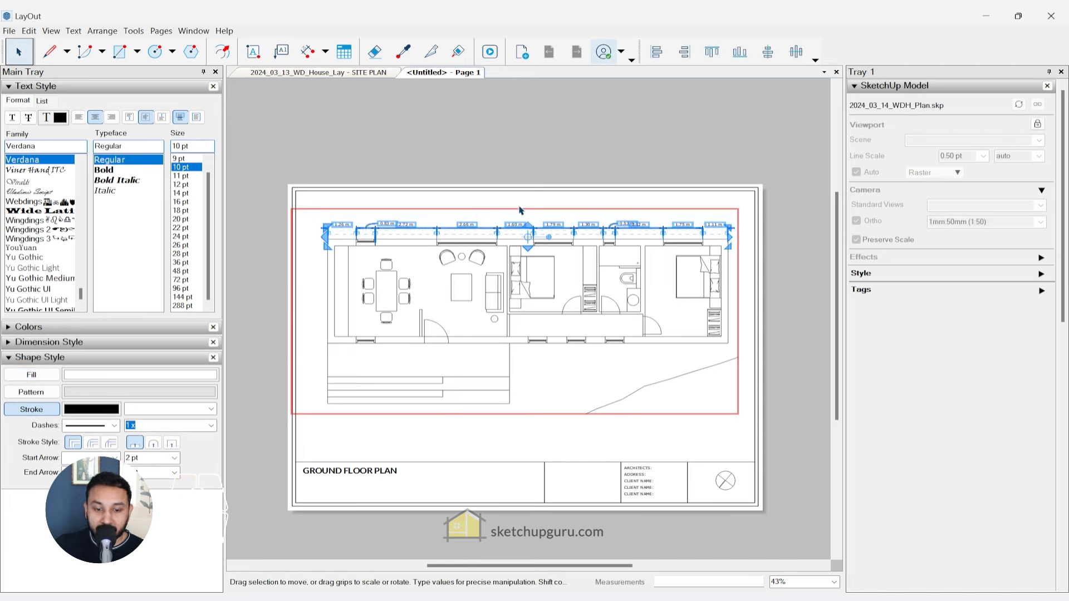
right_click(505, 231)
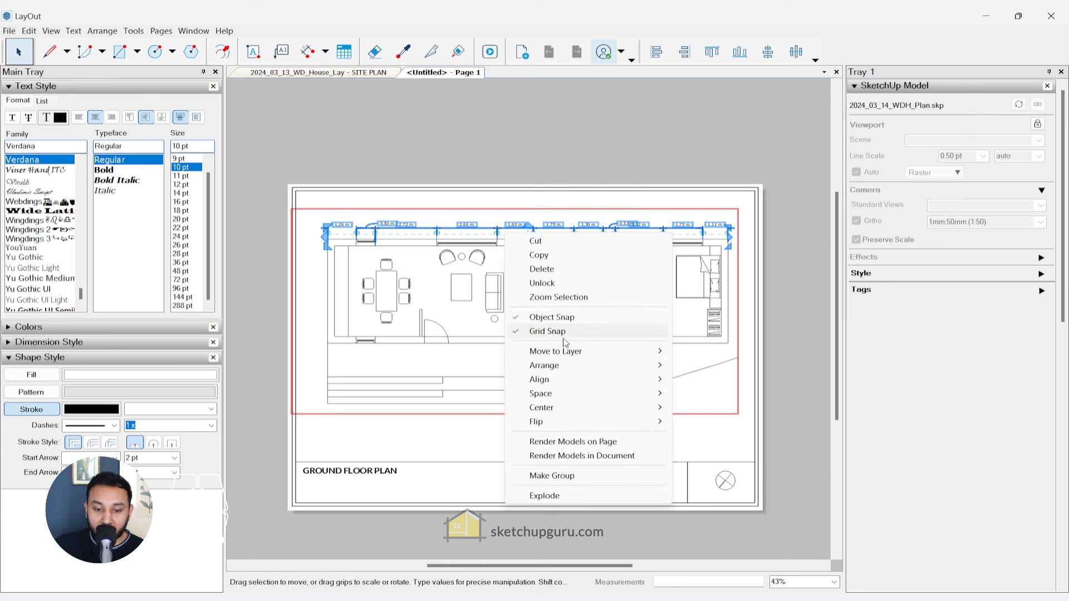
click(559, 477)
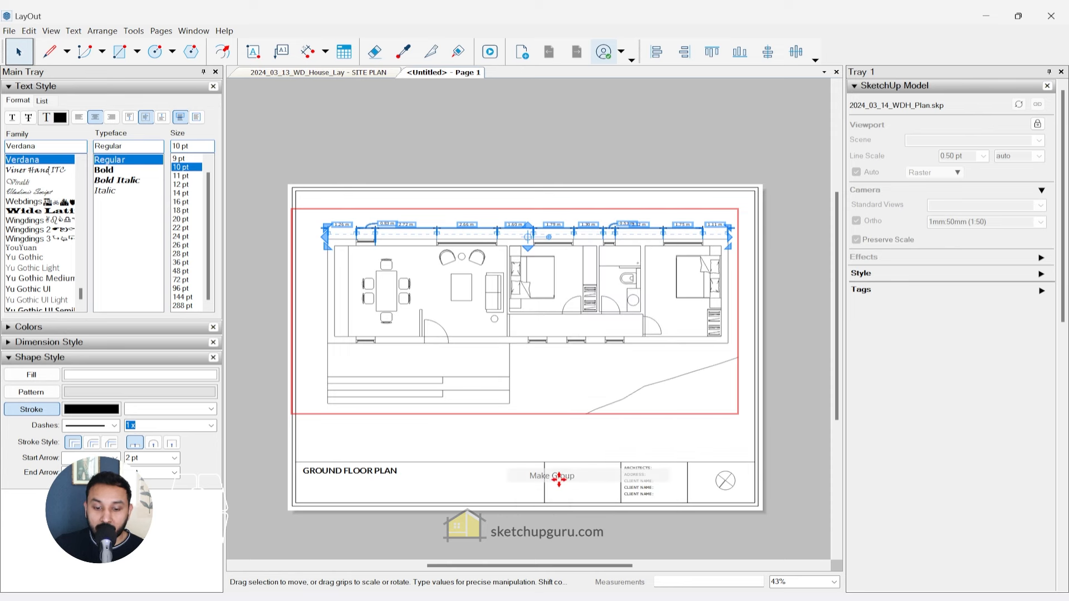
- Adjust the offset of the grouped dimension chain so its line sits closer to the upper wall
scroll(472, 233, up, 2)
scroll(584, 233, up, 3)
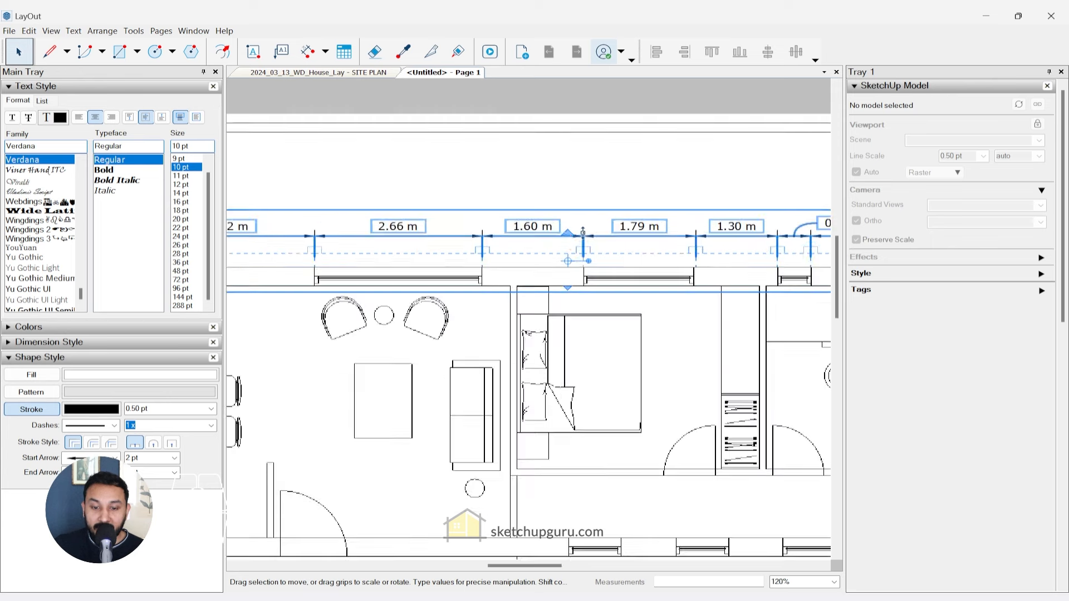
drag(567, 234, 573, 215)
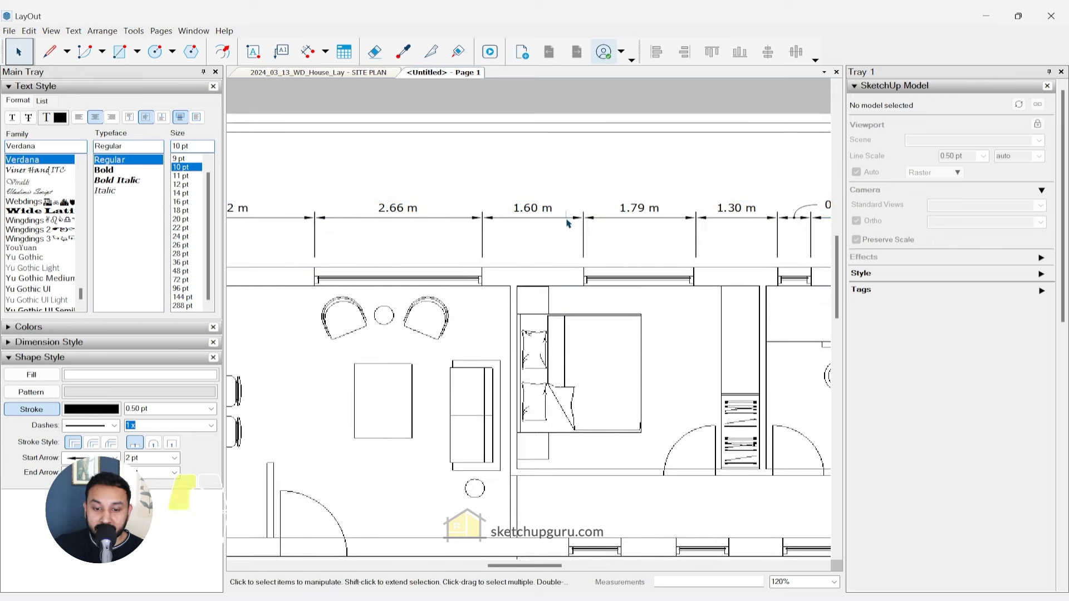
drag(567, 215, 568, 249)
key(Escape)
key(Escape)
key(Escape)
key(Escape)
key(Escape)
scroll(398, 284, down, 7)
- Select all dimensions inside the group and set their start and end arrows to slash ticks
drag(265, 232, 663, 338)
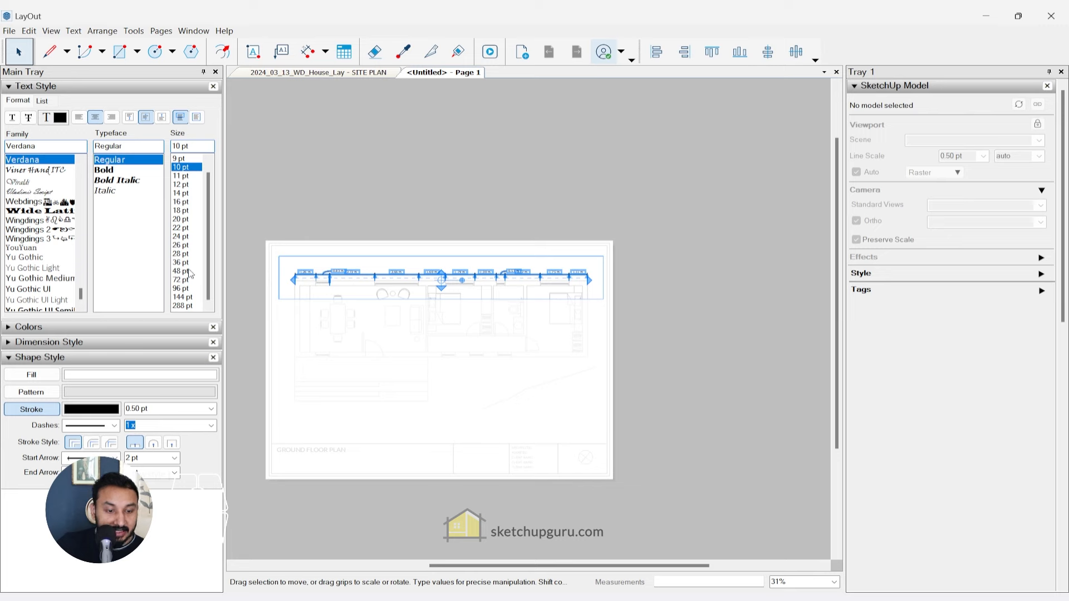
scroll(295, 264, up, 7)
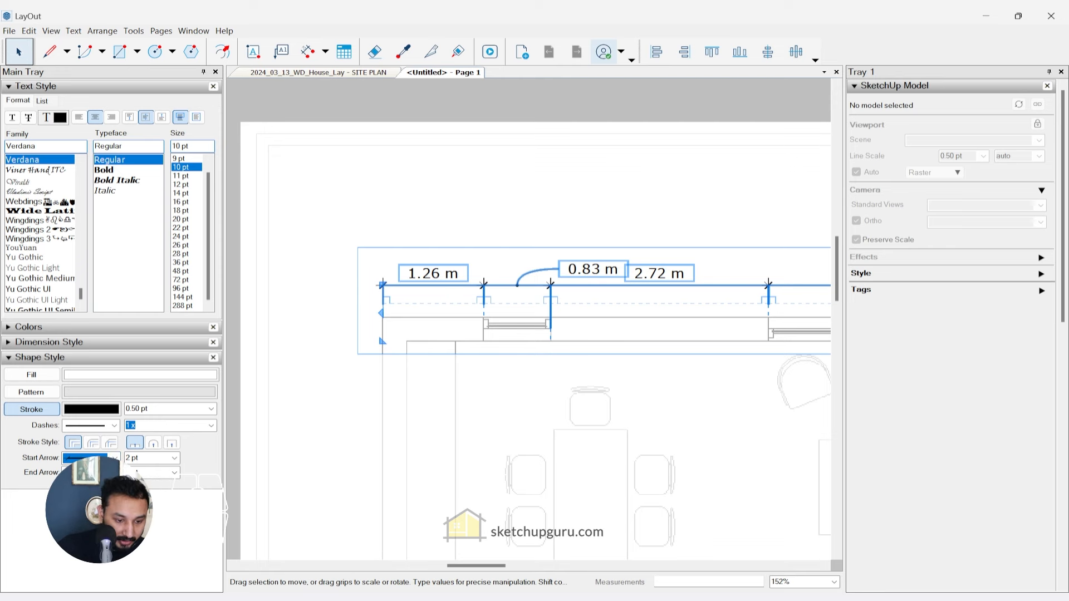
click(114, 473)
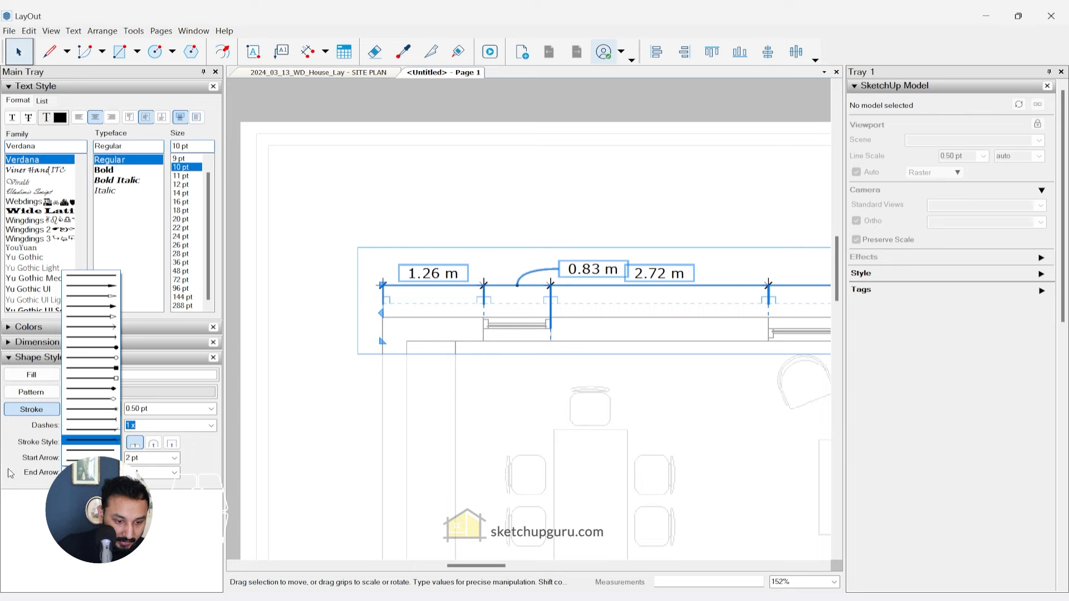
click(92, 433)
- Set the stroke width of the grouped dimensions to 0.10 pt and leave the group
scroll(488, 257, up, 3)
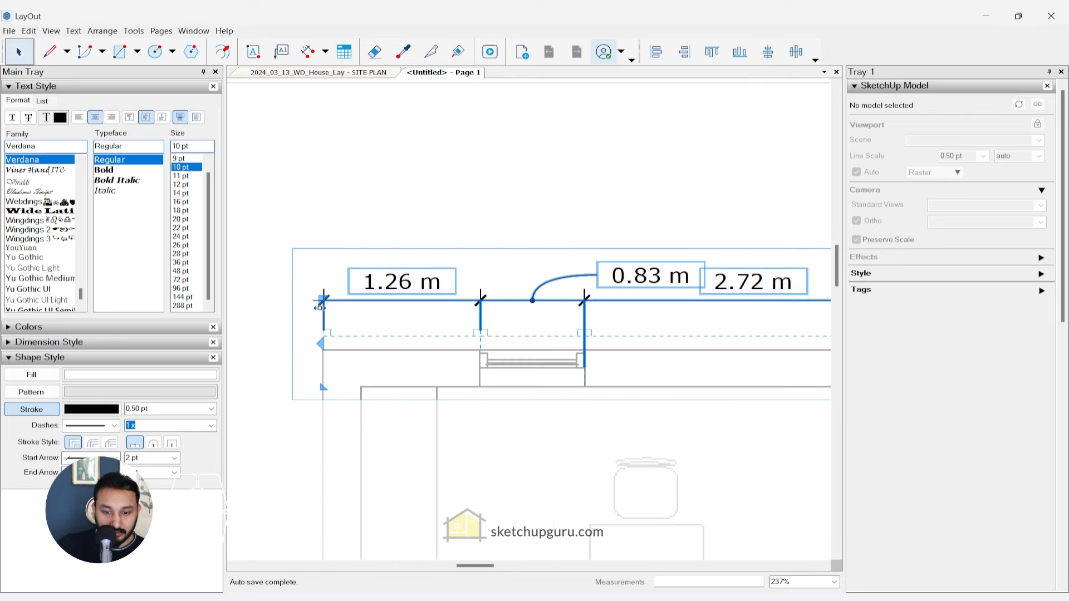
scroll(559, 289, up, 3)
scroll(318, 322, down, 3)
scroll(335, 307, up, 6)
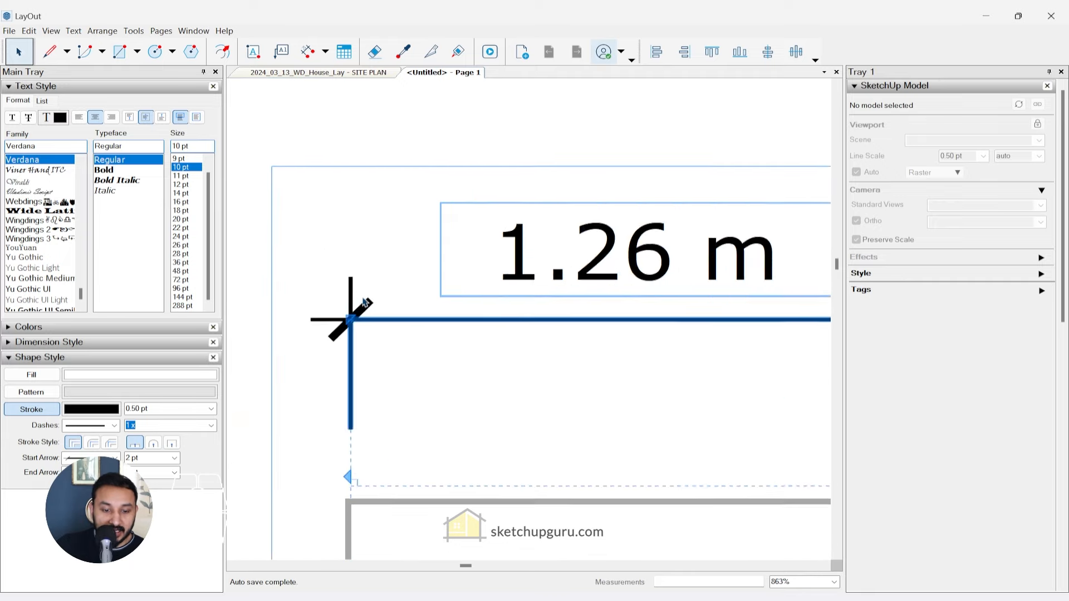
scroll(363, 303, up, 3)
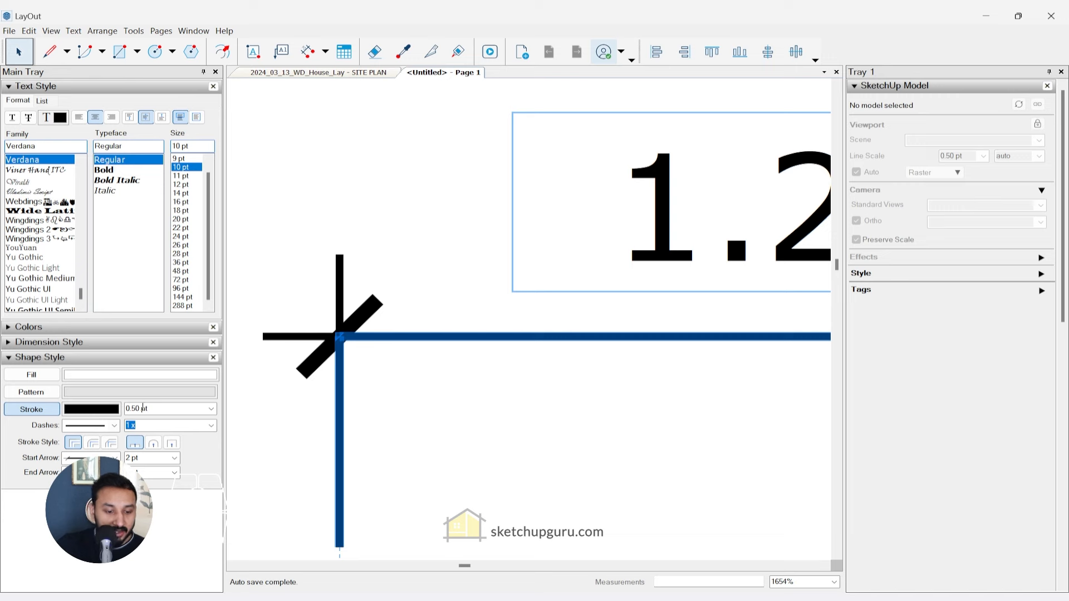
click(211, 409)
click(162, 427)
scroll(347, 338, down, 1)
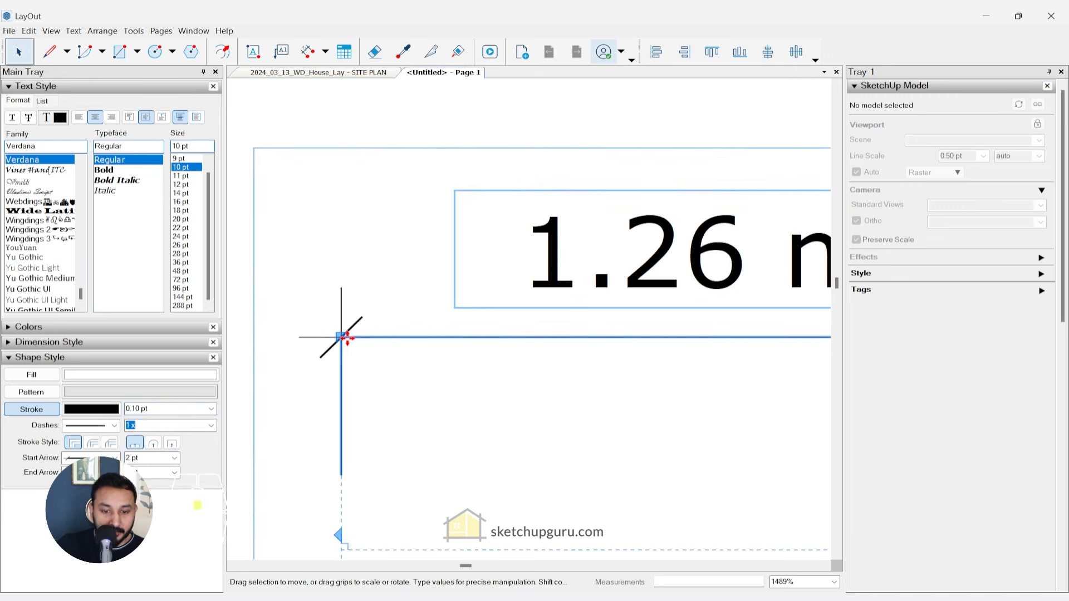
scroll(348, 338, down, 10)
click(397, 255)
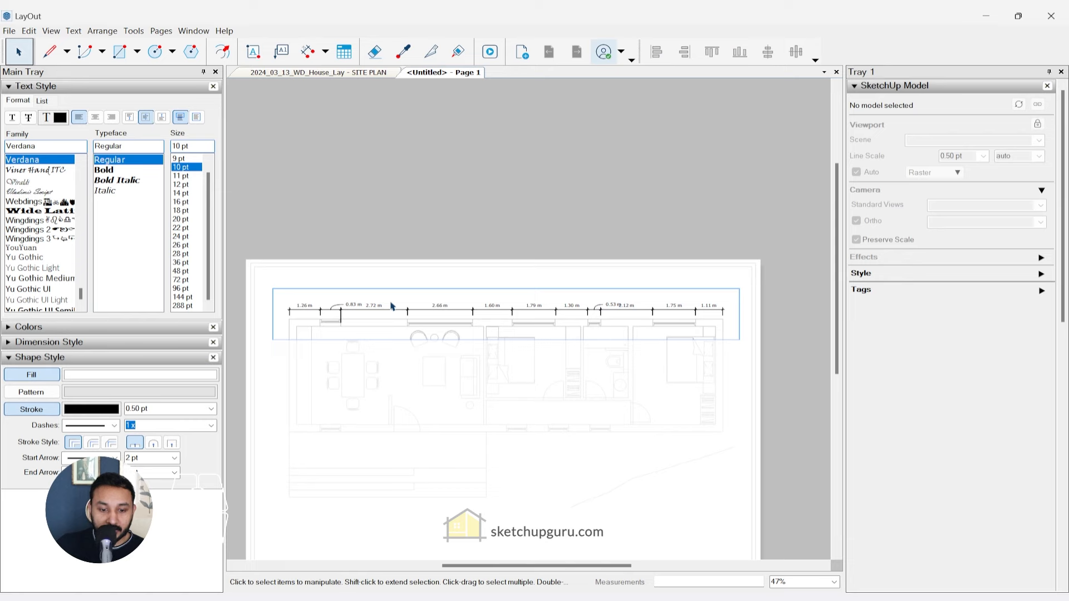
click(394, 212)
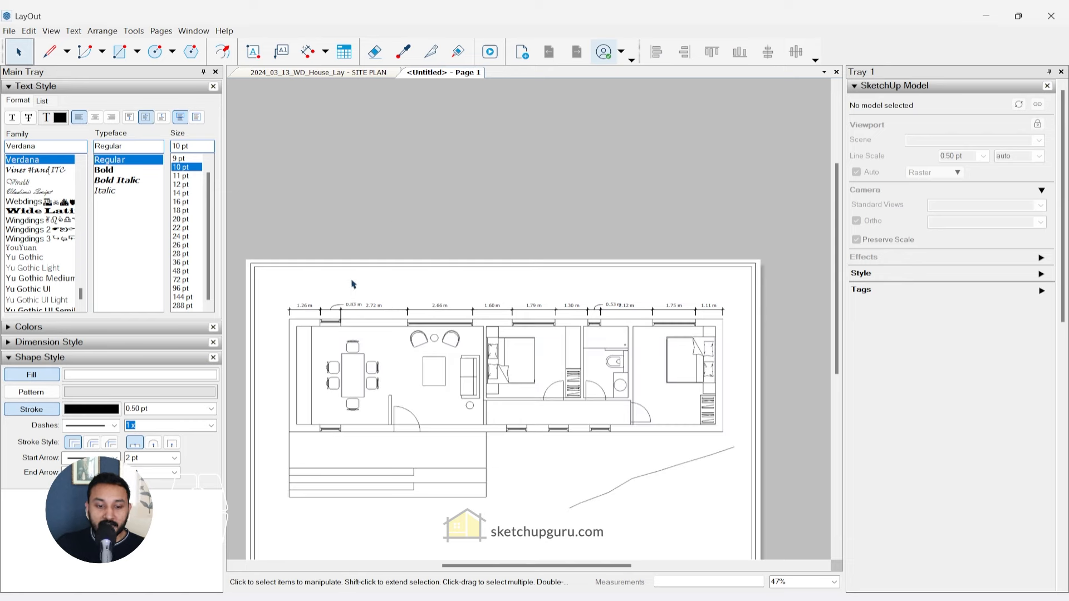
- Dimension the overall length of the upper wall, placing the dimension line above the grouped dimension chain
key(d)
click(289, 309)
scroll(289, 310, down, 2)
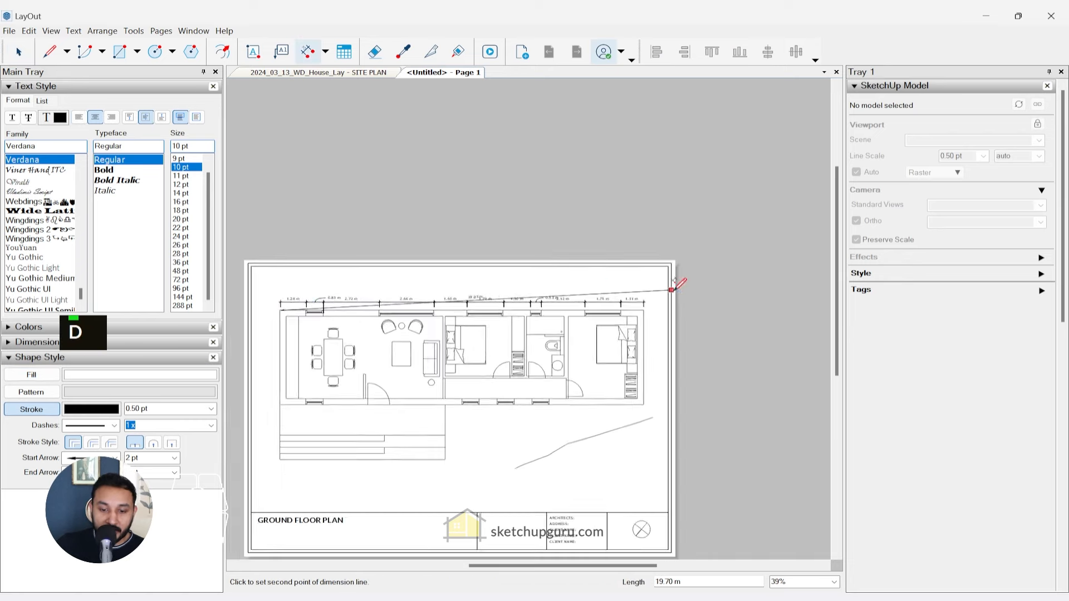
scroll(679, 286, up, 5)
click(644, 303)
click(644, 273)
scroll(737, 263, down, 4)
key(space)
scroll(284, 296, up, 5)
key(ctrl+z)
scroll(606, 249, down, 3)
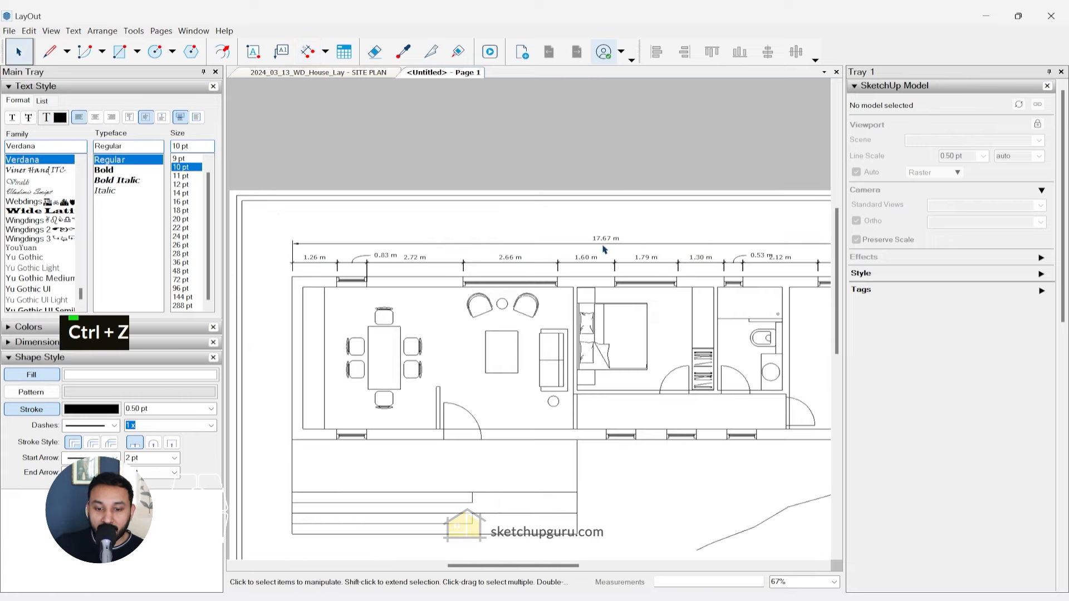
- Sample the style of the grouped dimension chain and apply it to the overall dimension above the upper wall
click(606, 245)
scroll(282, 234, up, 10)
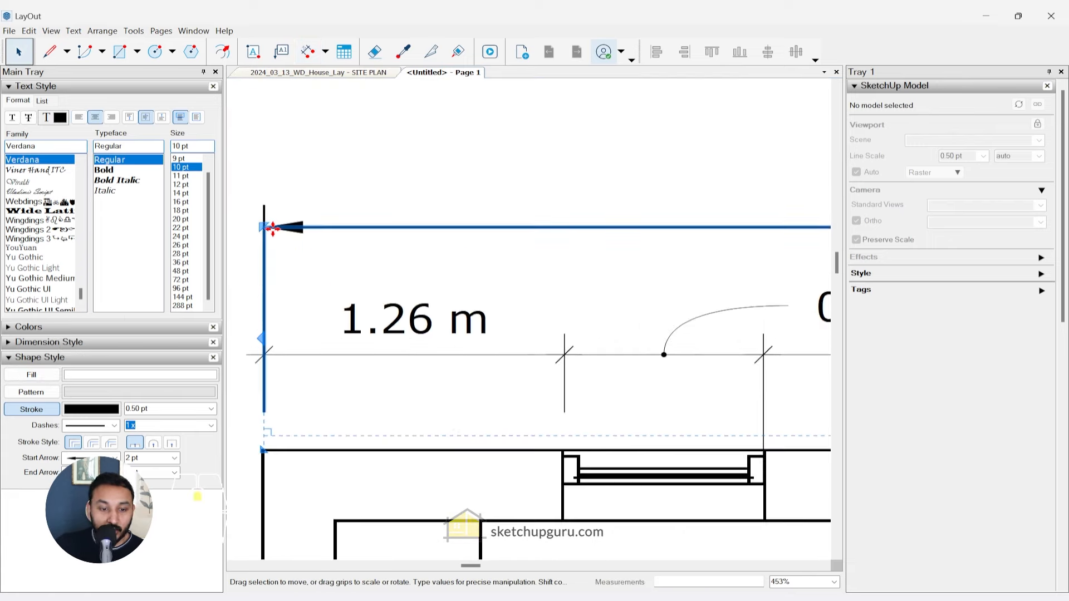
scroll(305, 245, down, 2)
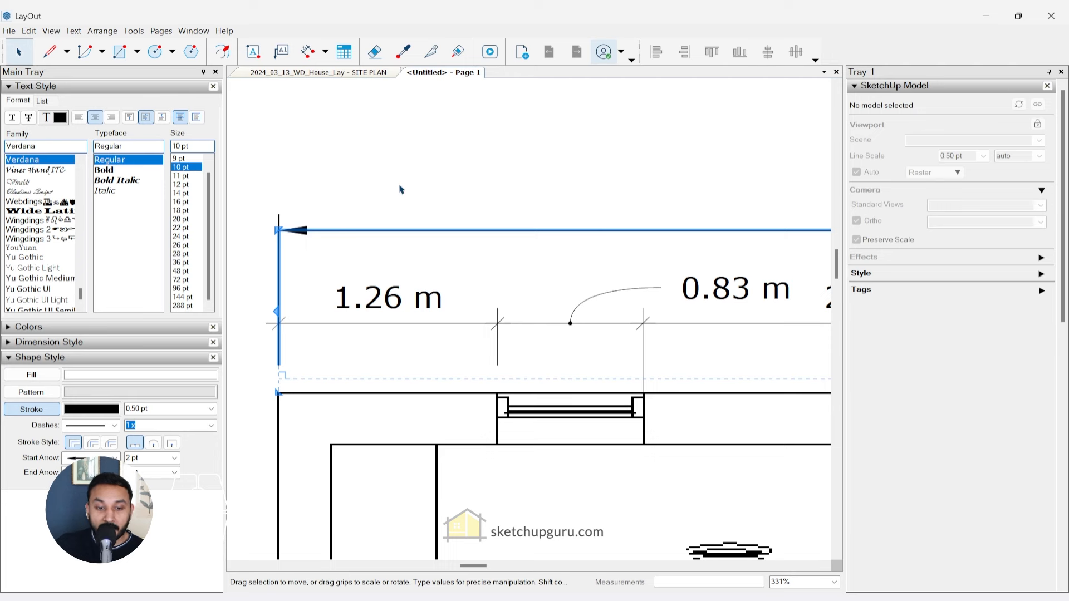
click(379, 249)
scroll(345, 272, down, 3)
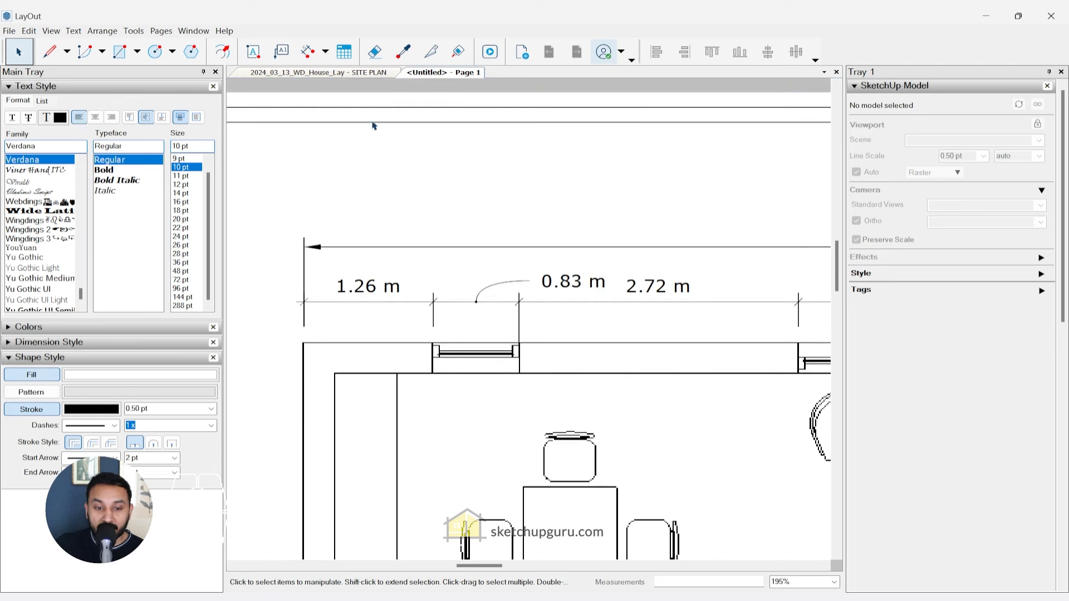
click(403, 54)
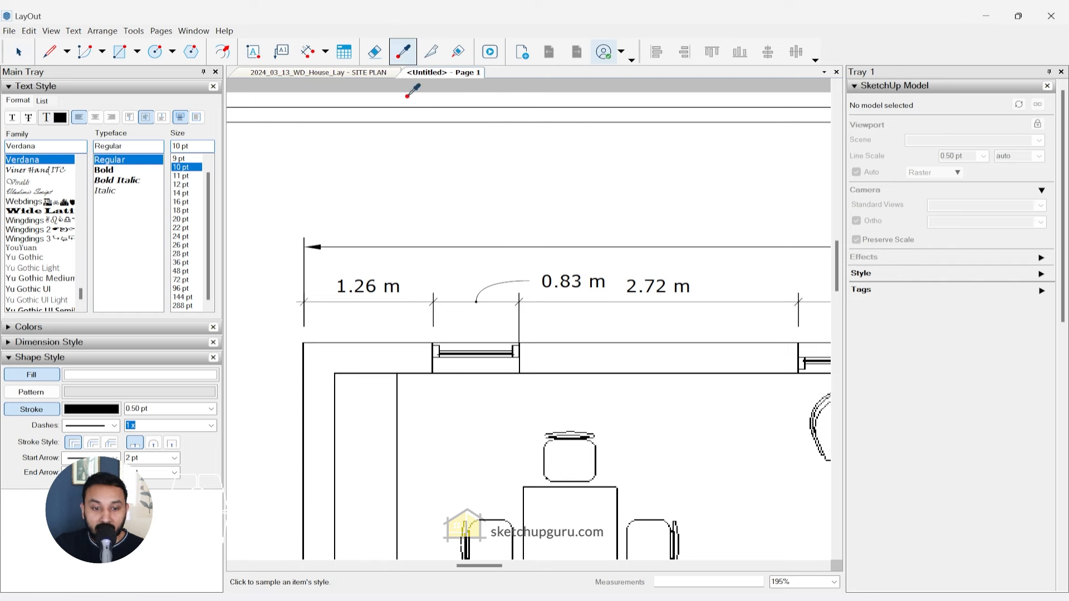
click(358, 289)
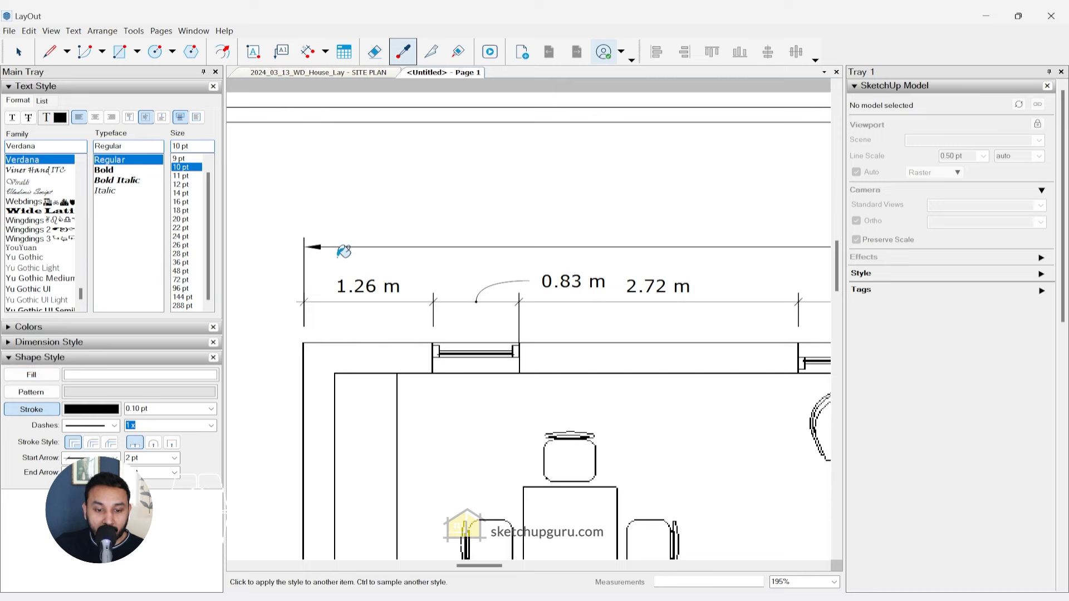
click(315, 247)
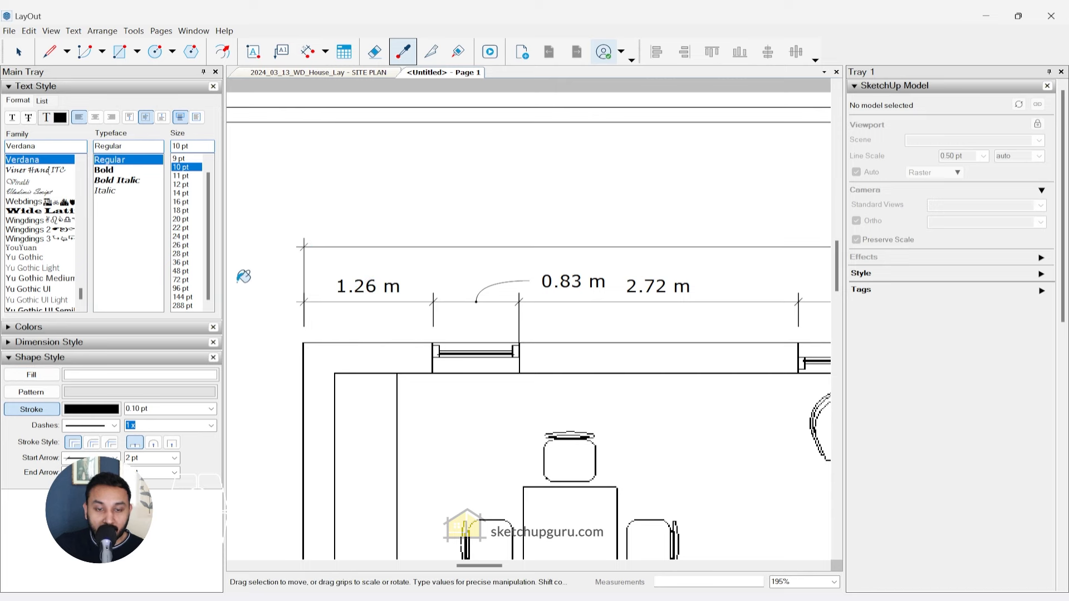
scroll(258, 265, down, 3)
scroll(312, 256, down, 2)
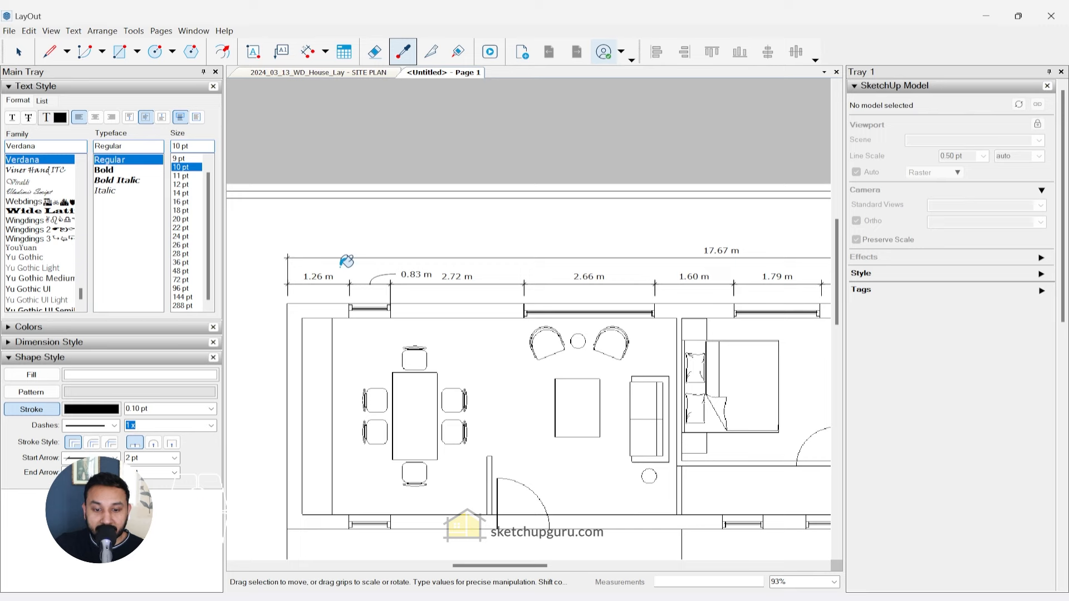
scroll(353, 262, down, 1)
- Select the grouped dimension chain along the upper wall and hide the units in its dimension text
key(space)
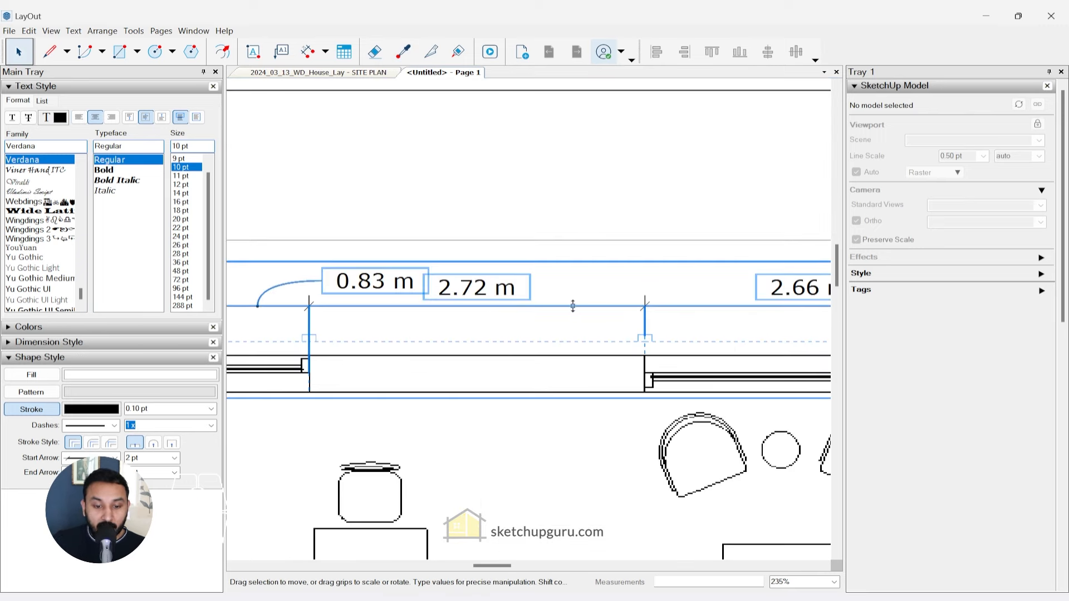
scroll(433, 294, down, 3)
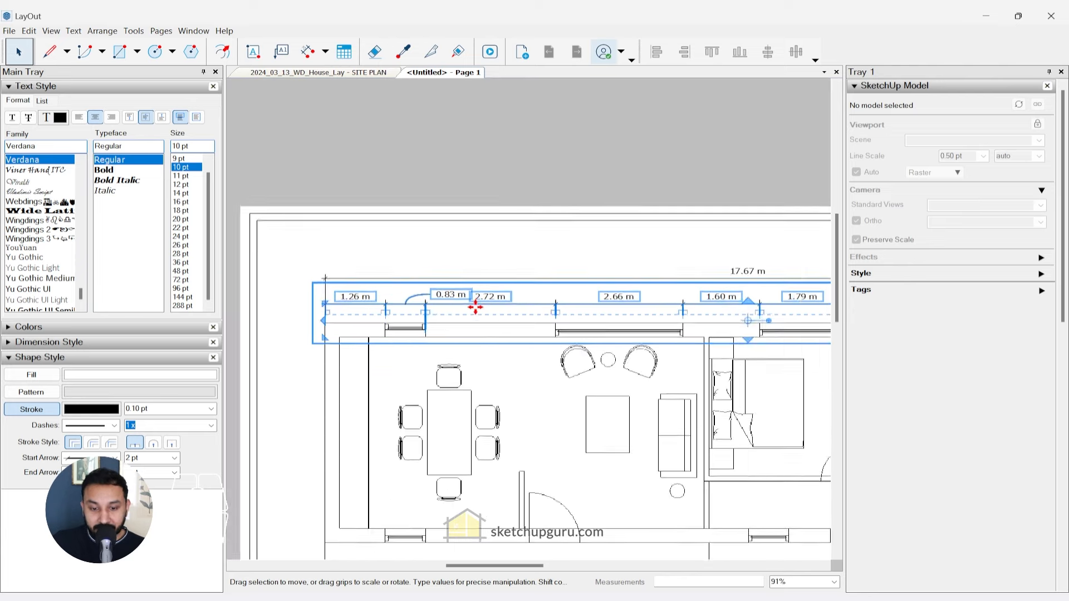
scroll(350, 297, up, 2)
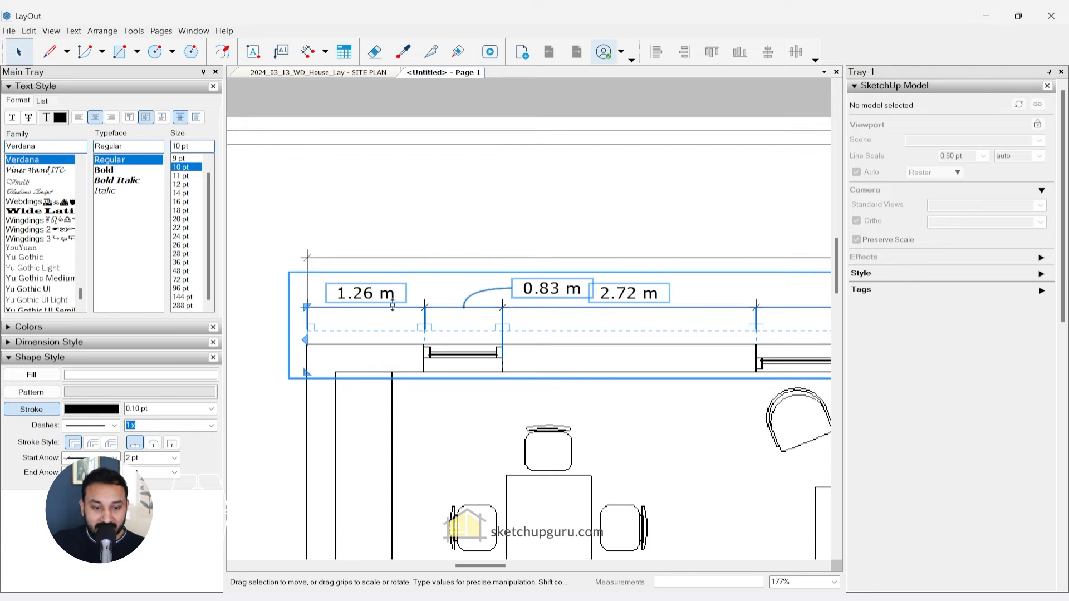
click(42, 344)
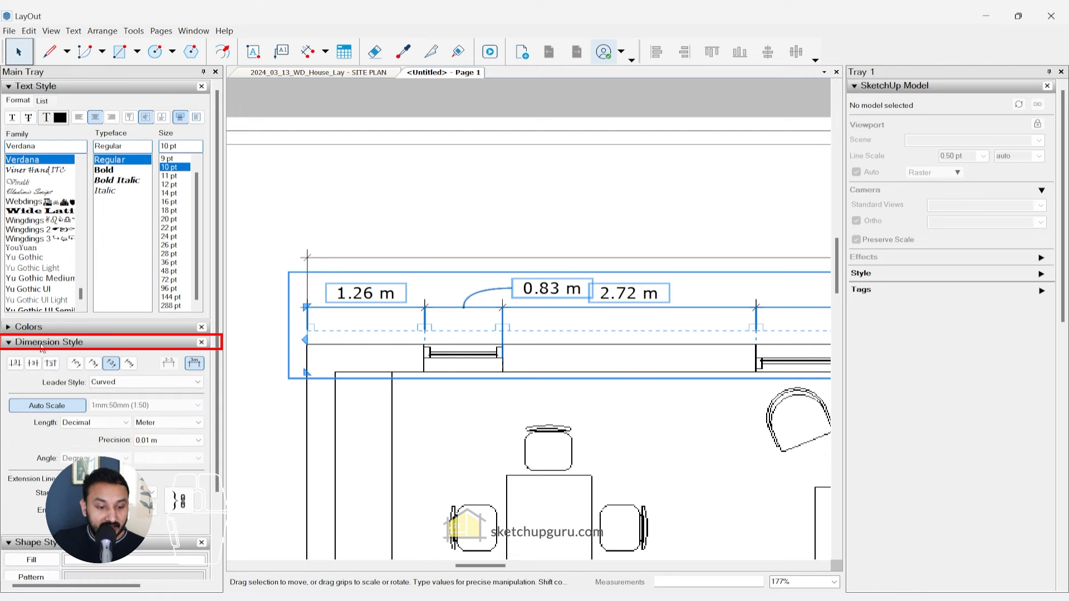
click(195, 365)
click(195, 365)
click(195, 365)
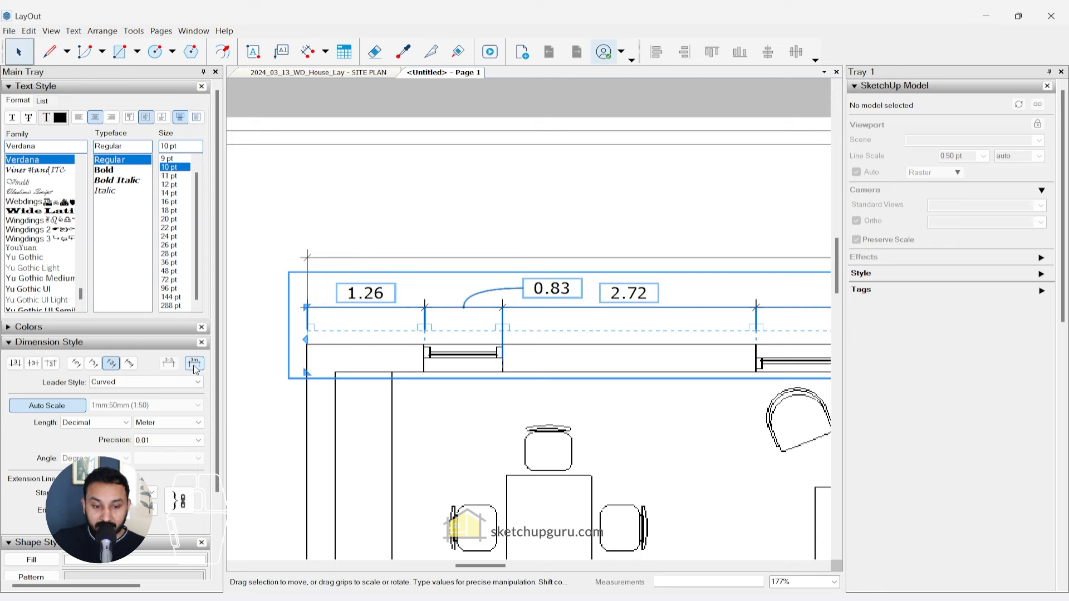
- Set the chain's dimension text to horizontal alignment and position it above the dimension lines
click(127, 365)
click(93, 364)
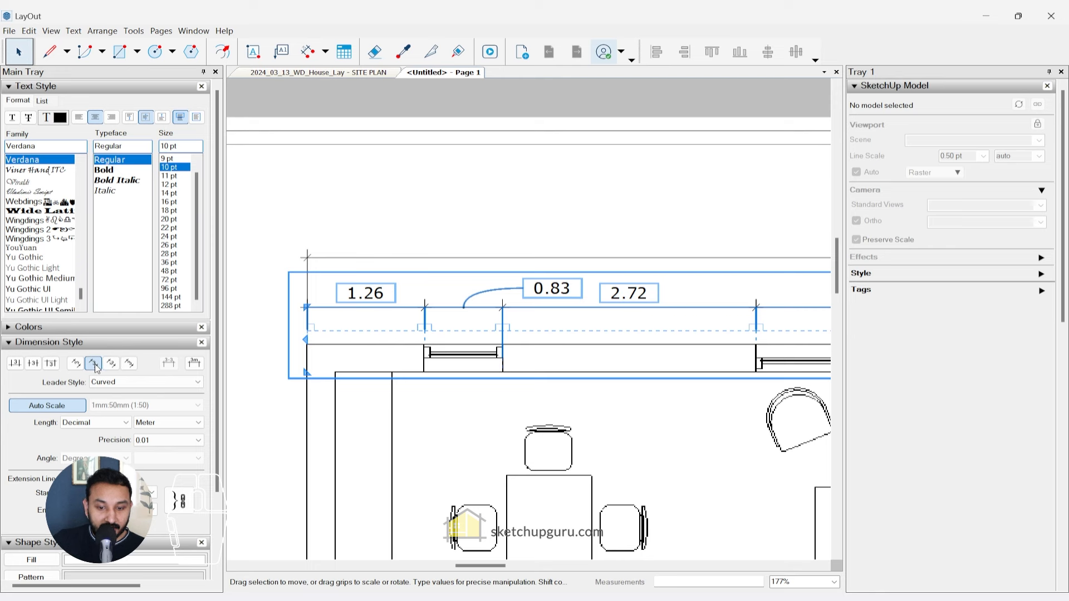
click(14, 364)
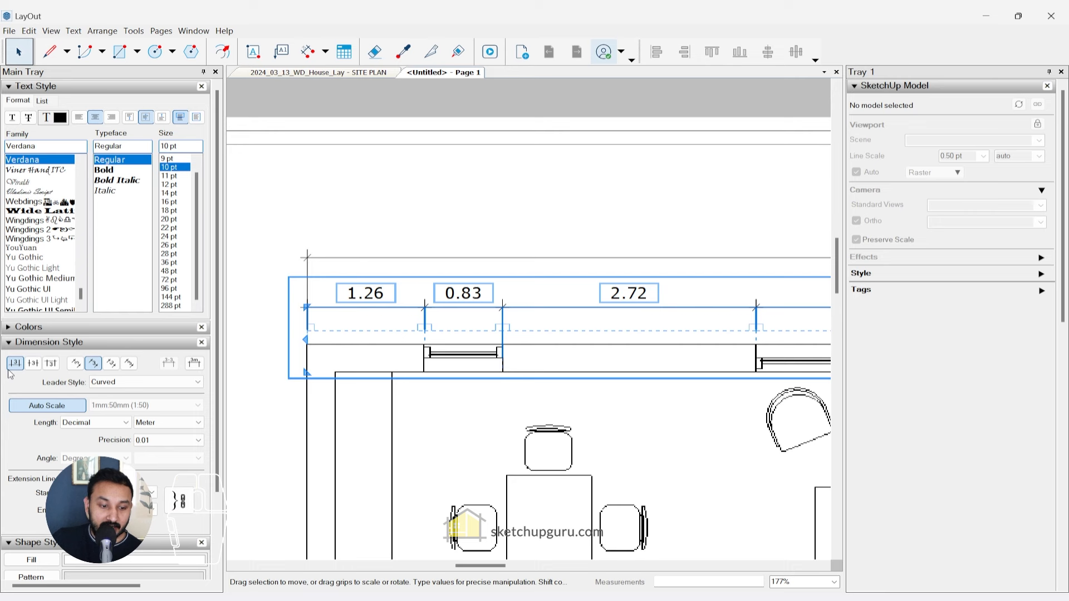
click(32, 364)
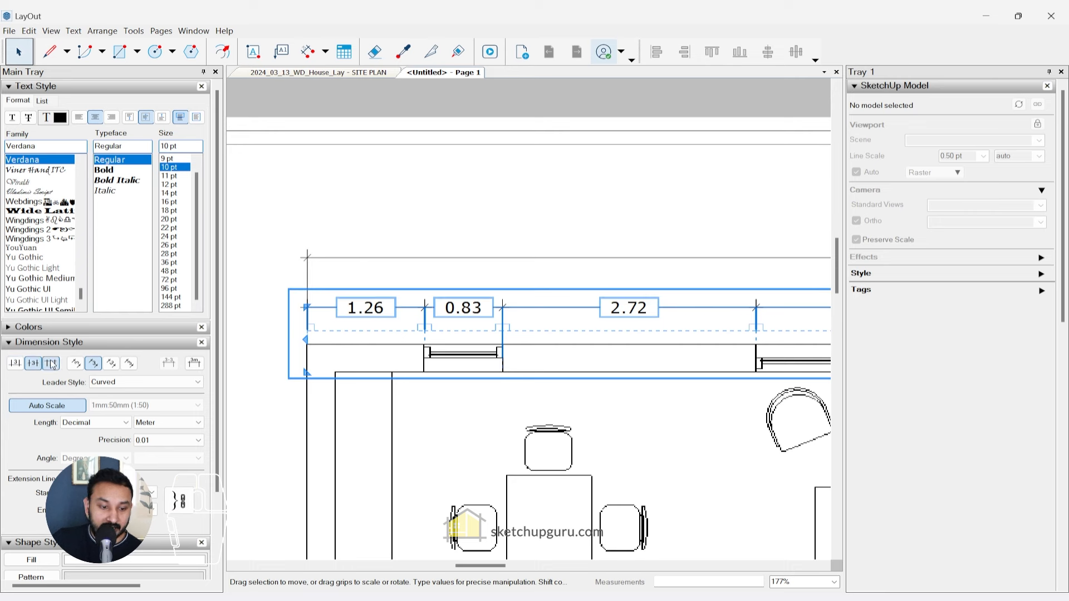
click(51, 364)
click(18, 364)
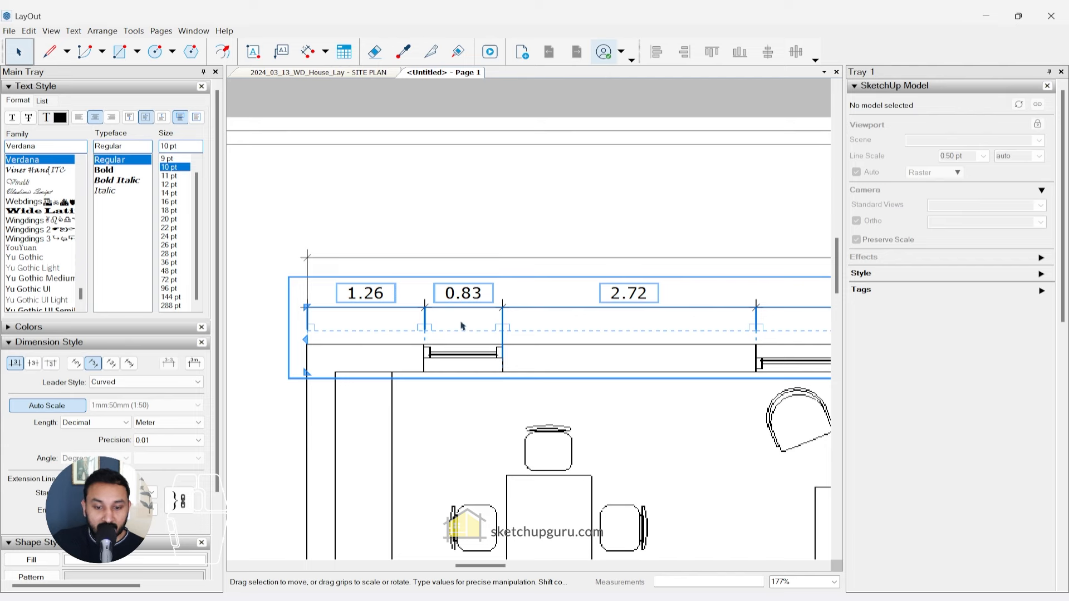
- Switch the chain's length units to Architectural inches with a precision of 1/2"
scroll(462, 325, down, 6)
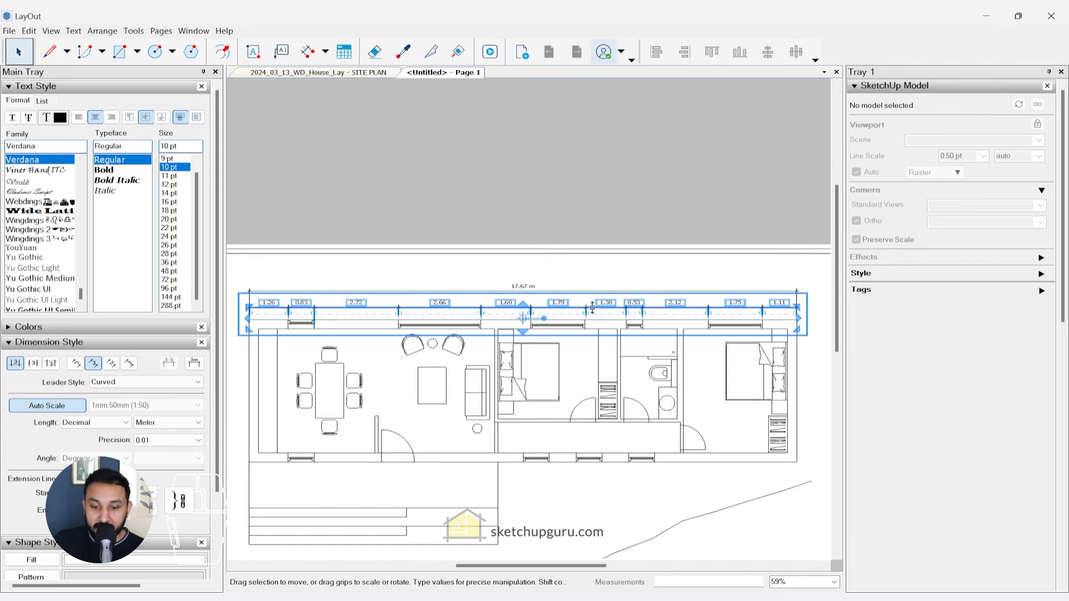
scroll(551, 287, down, 1)
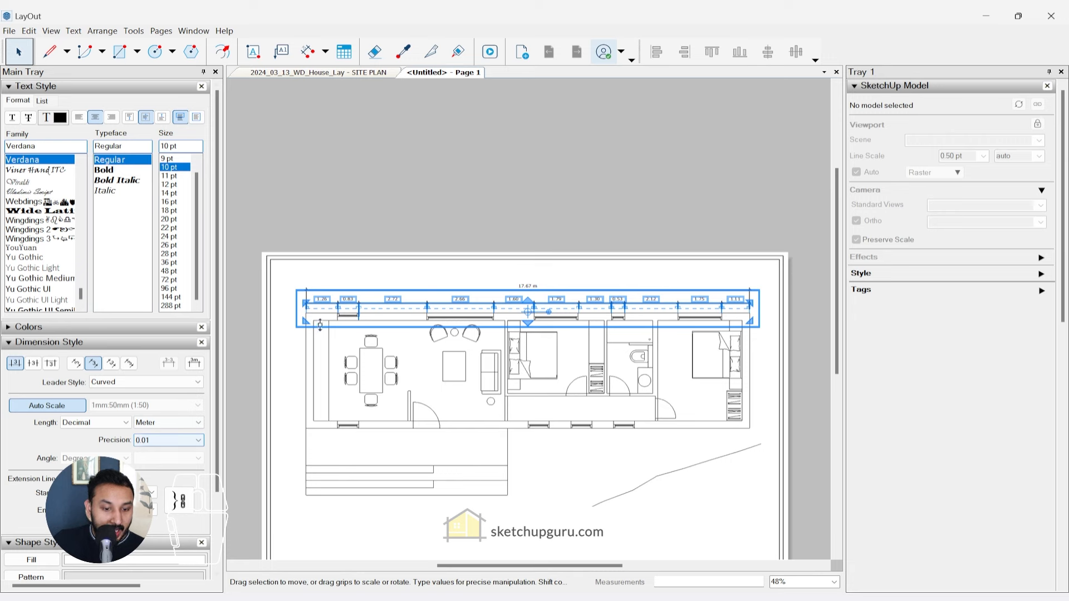
scroll(315, 311, up, 5)
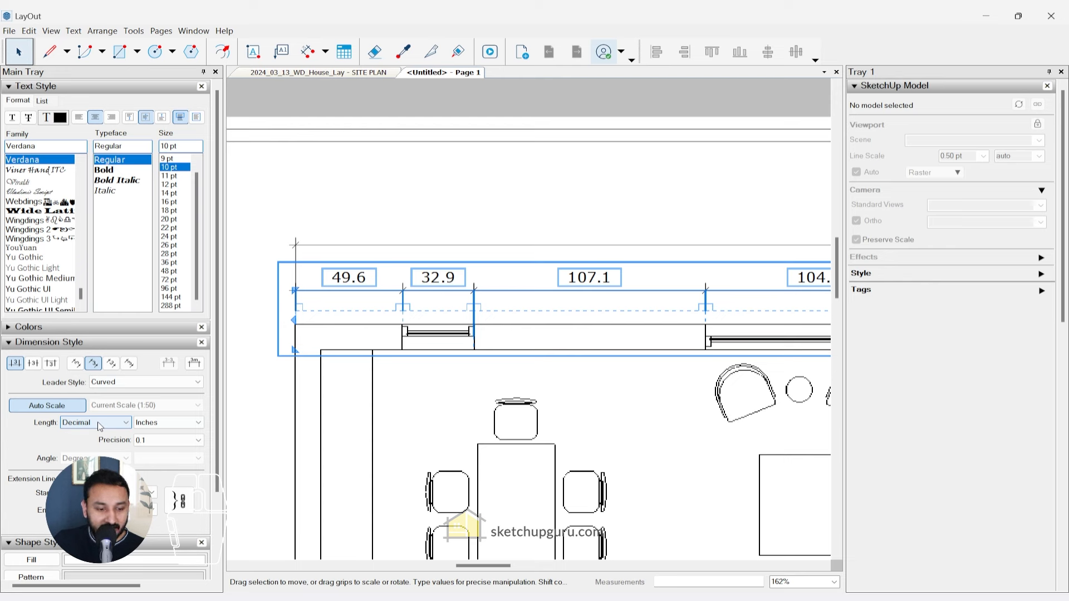
click(72, 425)
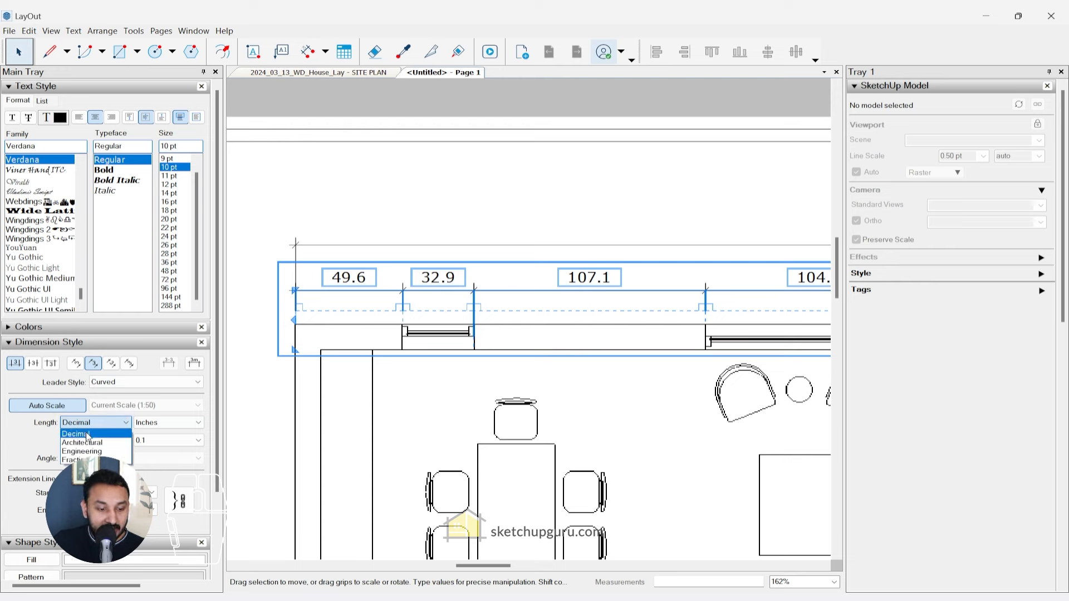
click(84, 443)
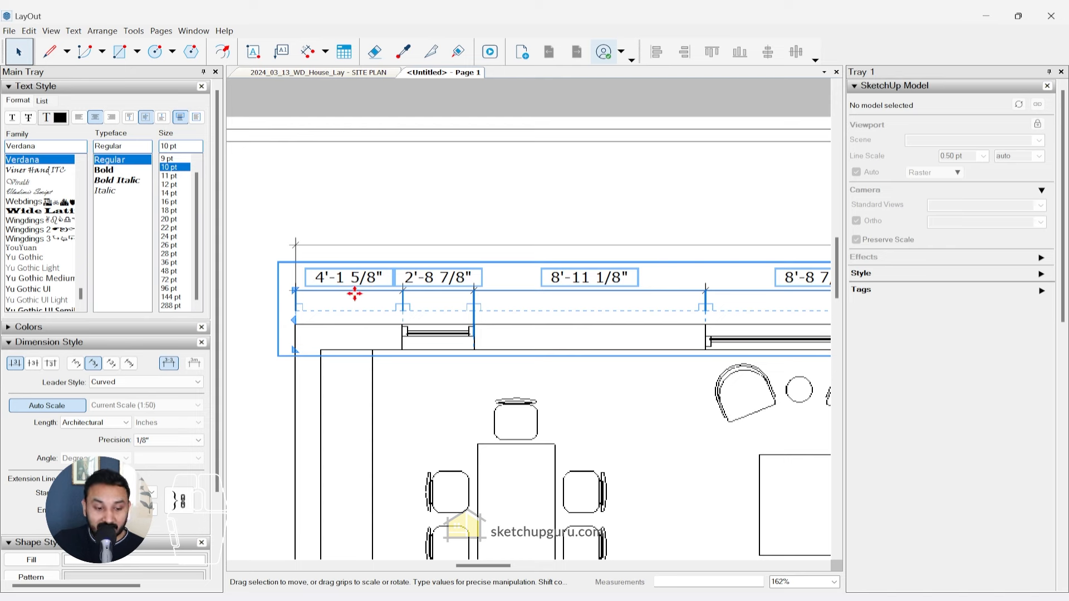
click(167, 441)
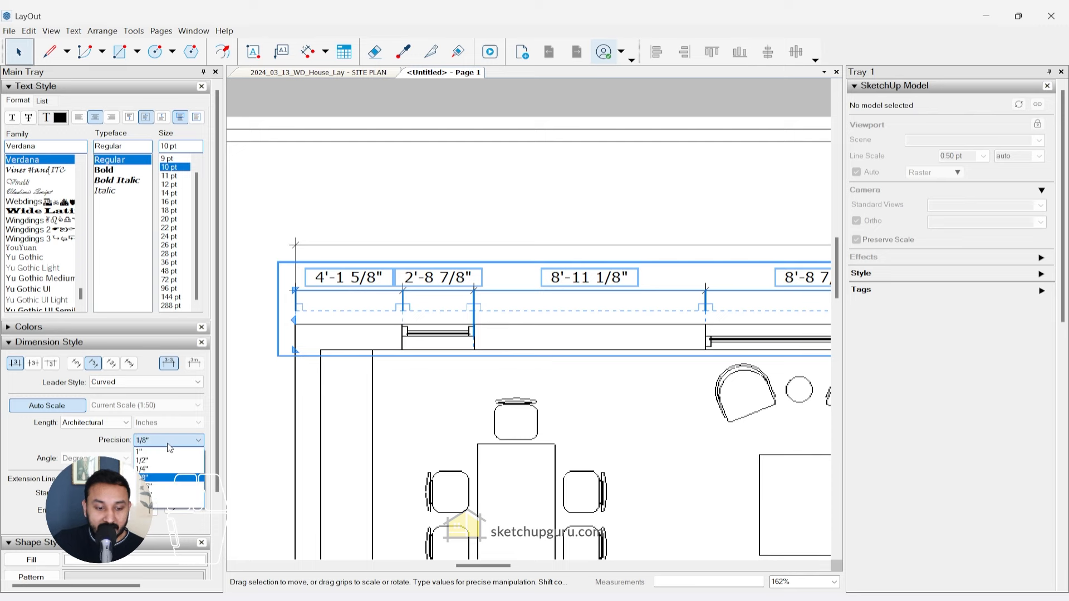
click(187, 457)
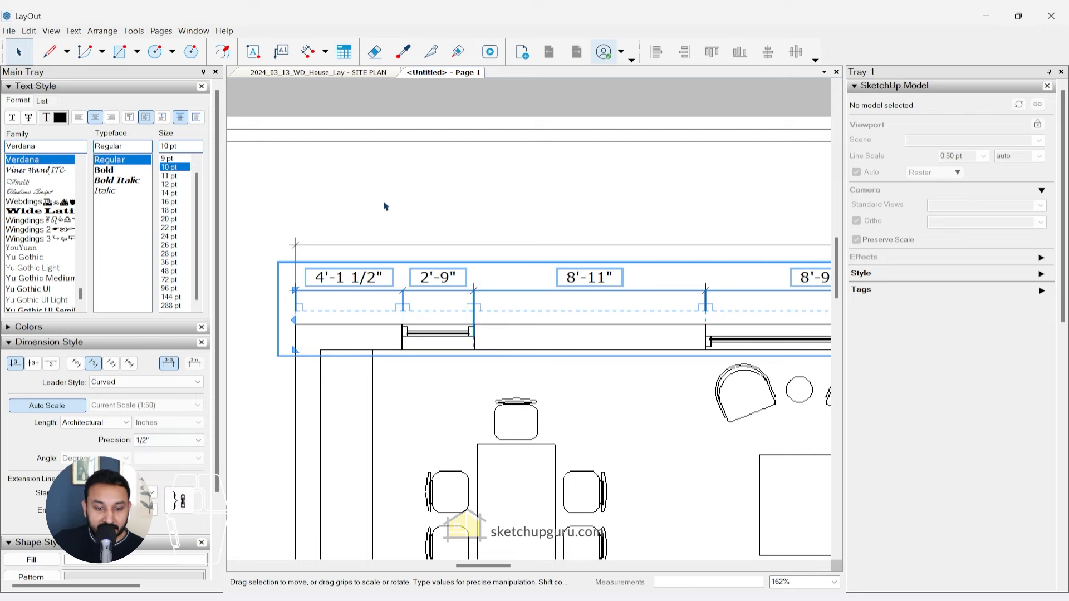
- Match the overall upper-wall dimension to the grouped chain's architectural dimension style
scroll(389, 198, down, 5)
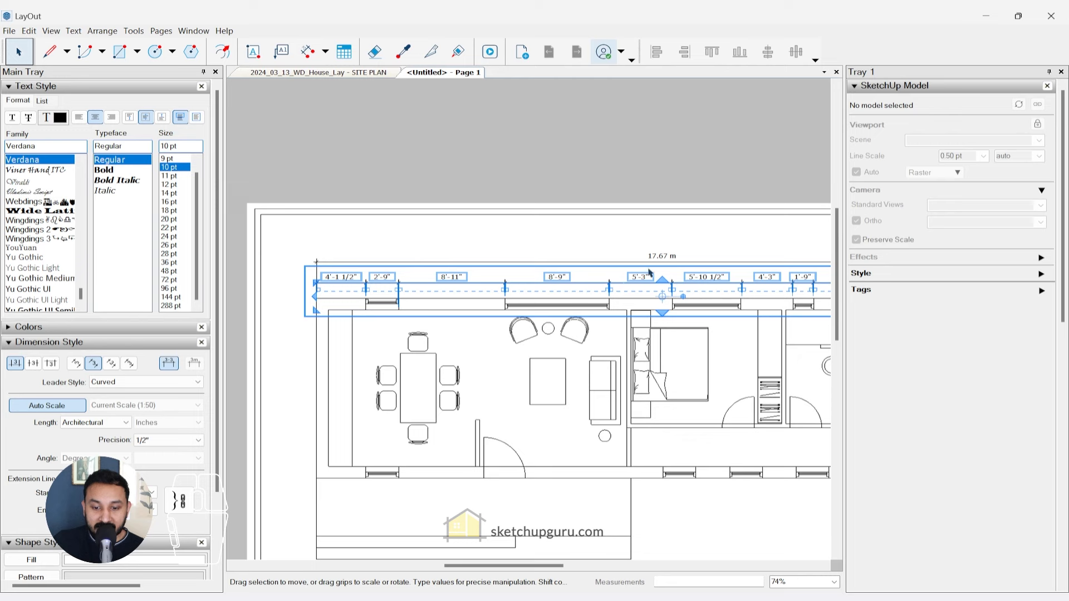
key(alt+c)
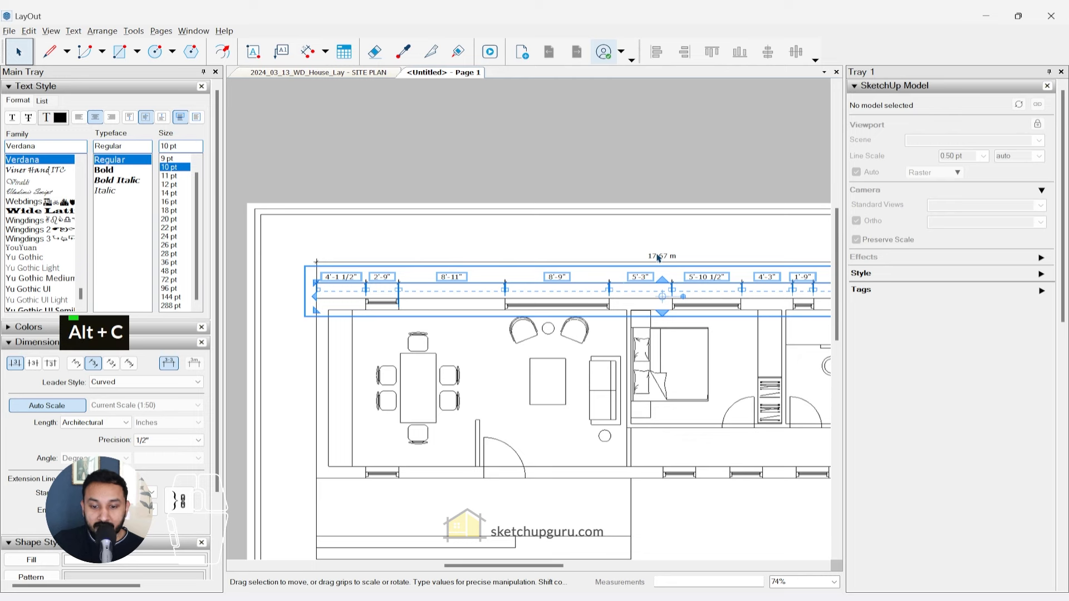
click(659, 257)
scroll(660, 257, up, 3)
key(alt)
key(alt)
key(alt+v)
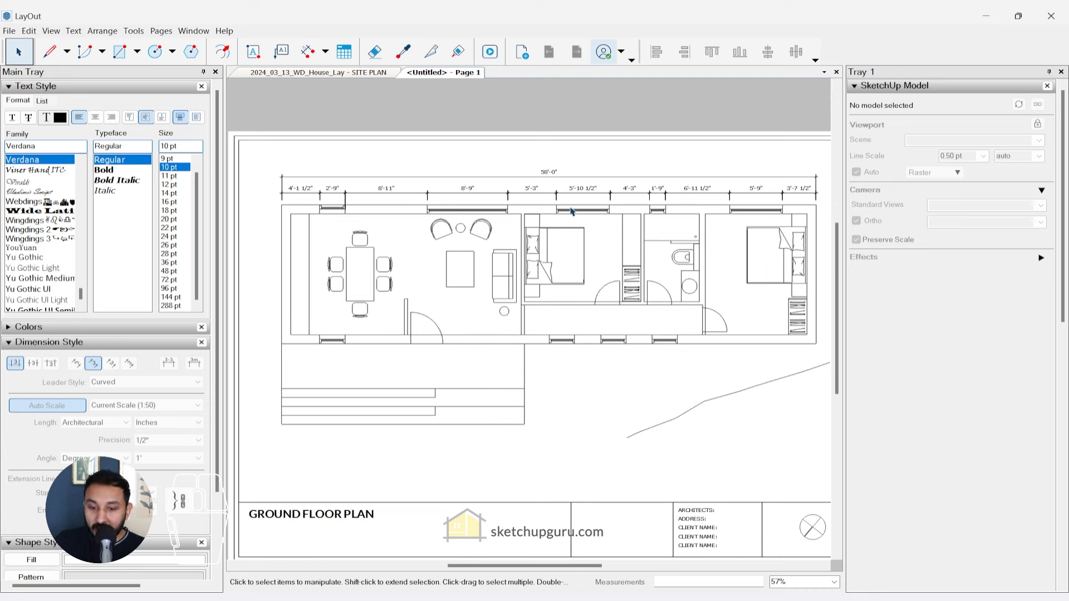
- Set the Rectangle tool's style to no stroke with the Brick Common Face pattern from Material Symbols
key(r)
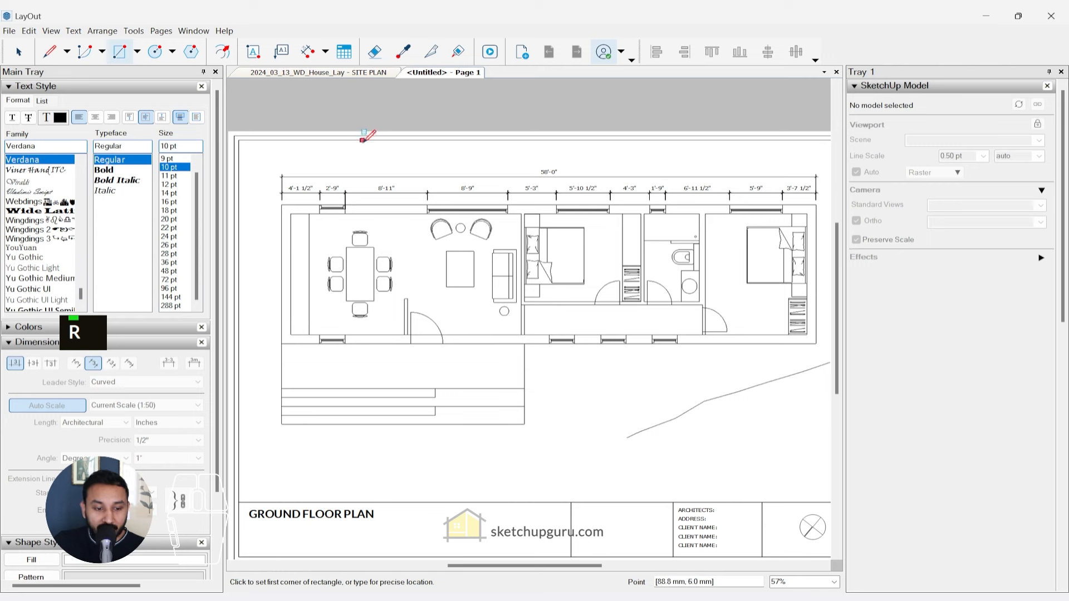
scroll(149, 452, down, 3)
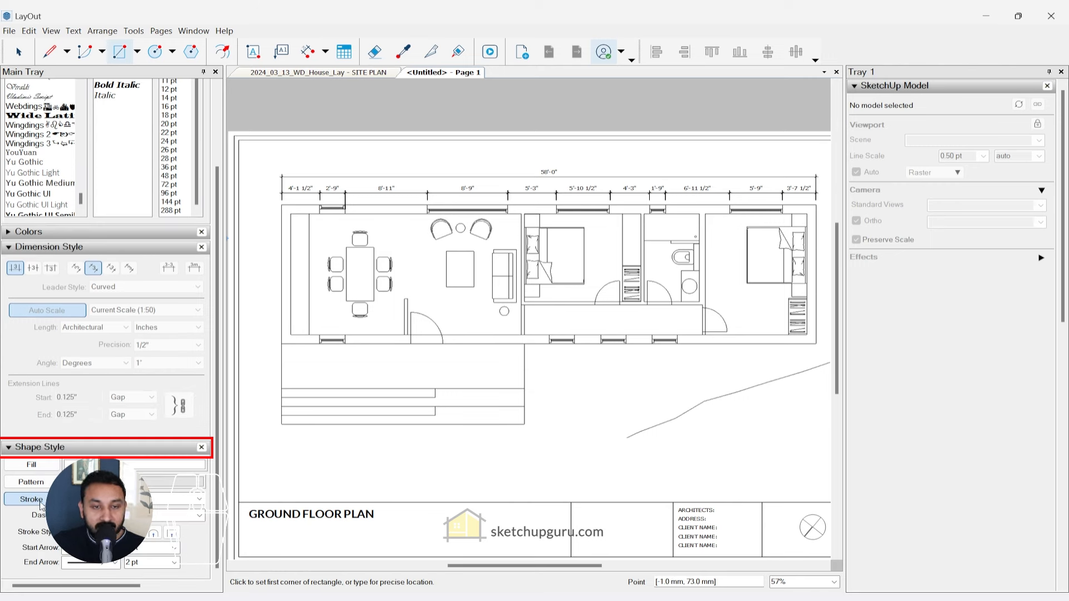
click(36, 483)
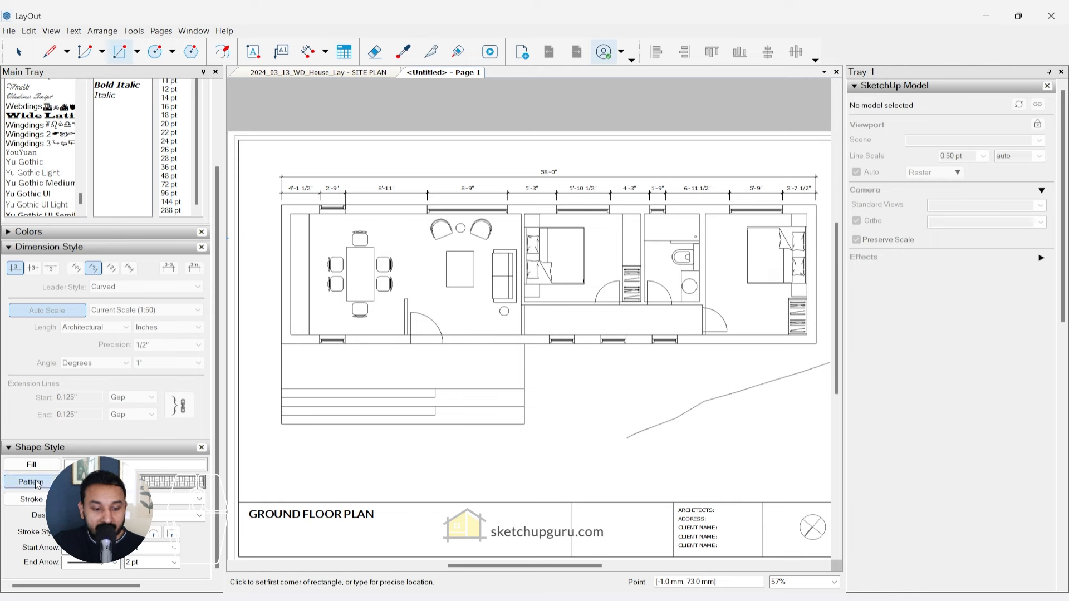
click(174, 483)
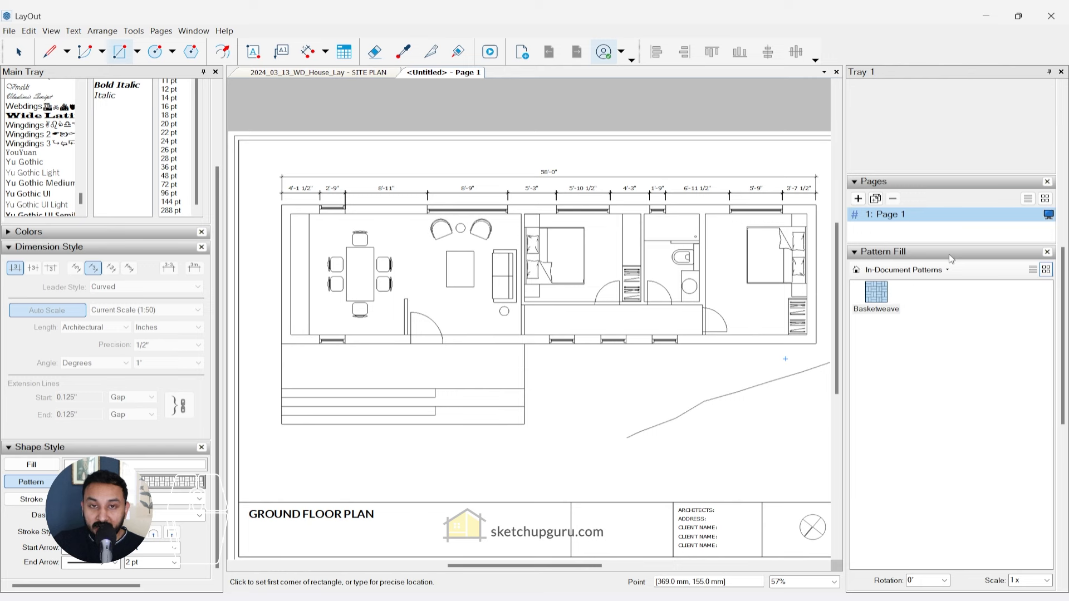
click(900, 271)
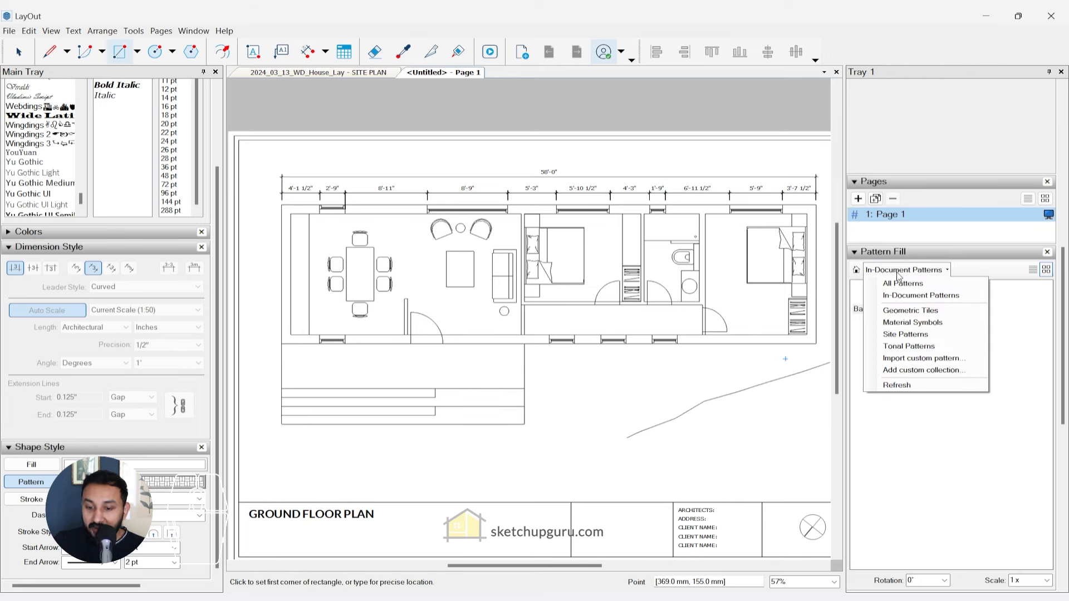
click(913, 323)
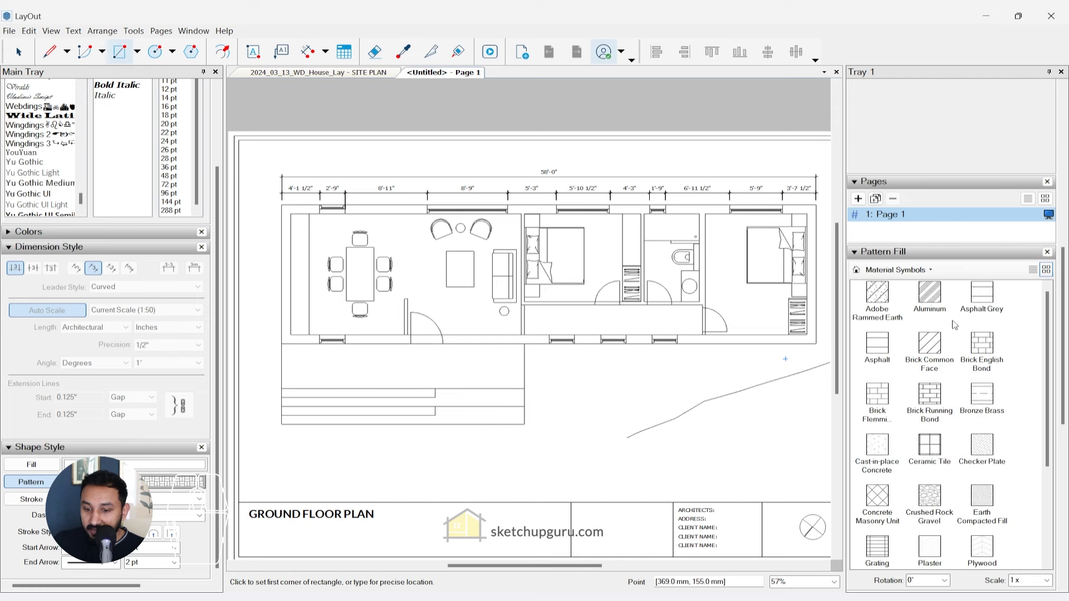
click(929, 350)
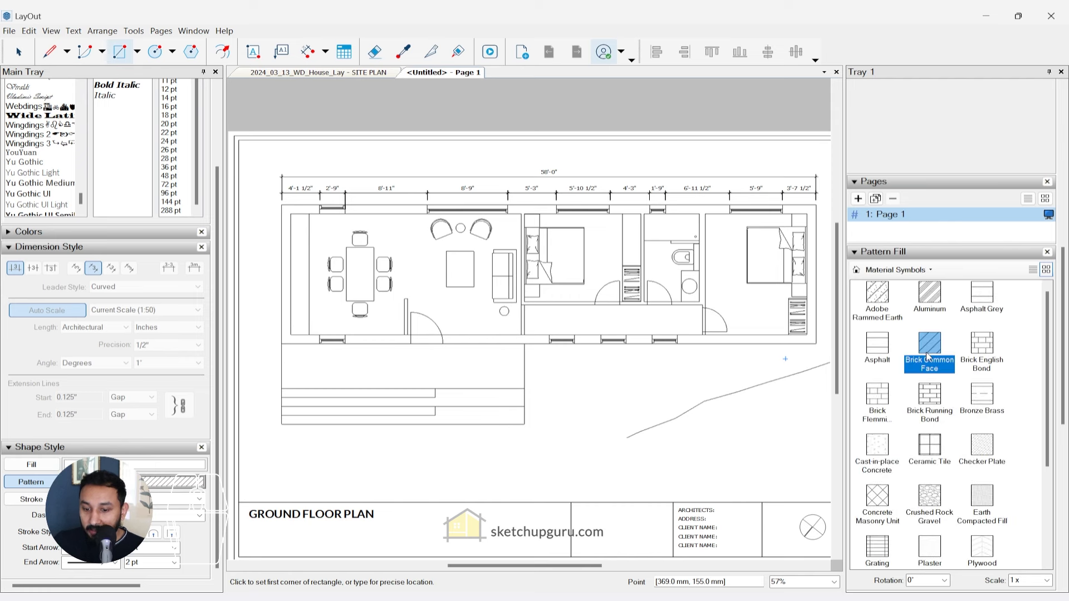
- Draw a brick hatch rectangle over the lower exterior wall between the plan's lower-left corner and the first window
scroll(292, 334, up, 5)
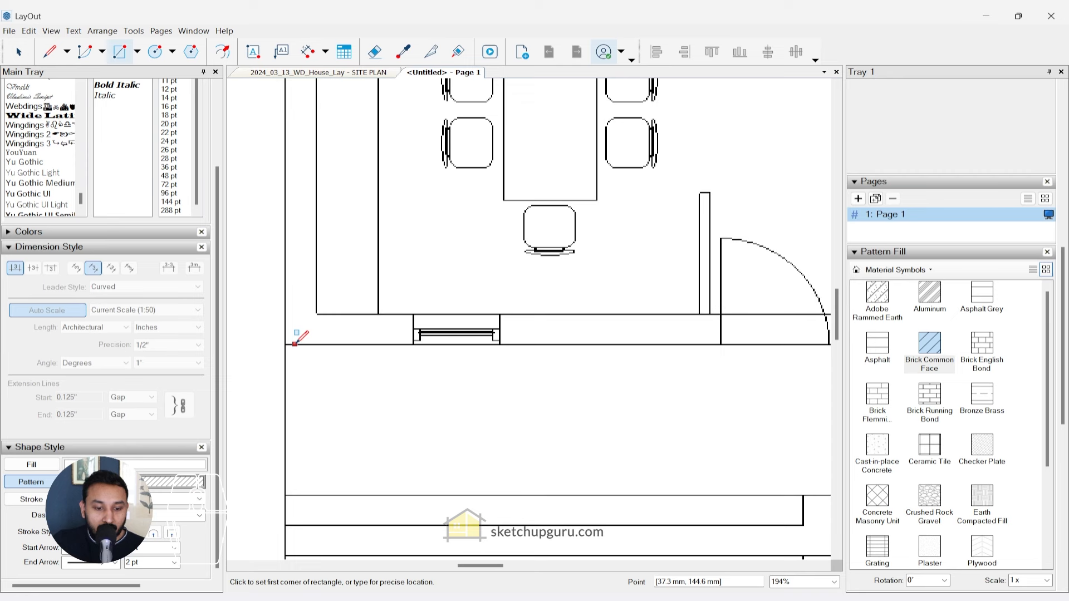
click(286, 345)
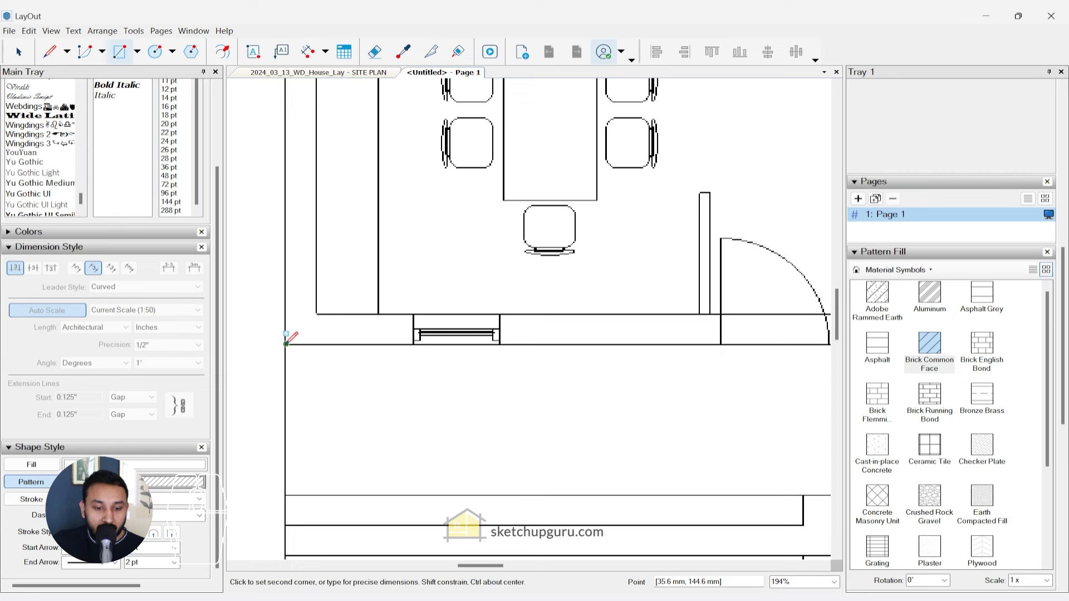
click(413, 314)
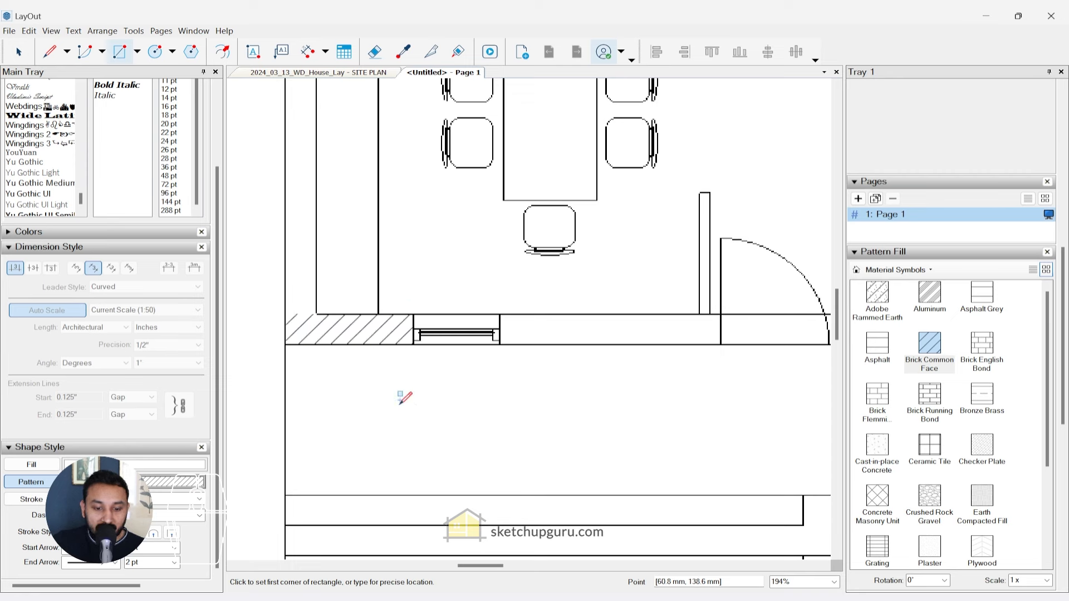
- Hatch the left exterior wall and the upper wall segment running from its corner to the first window
click(316, 315)
scroll(440, 429, down, 3)
scroll(334, 167, up, 3)
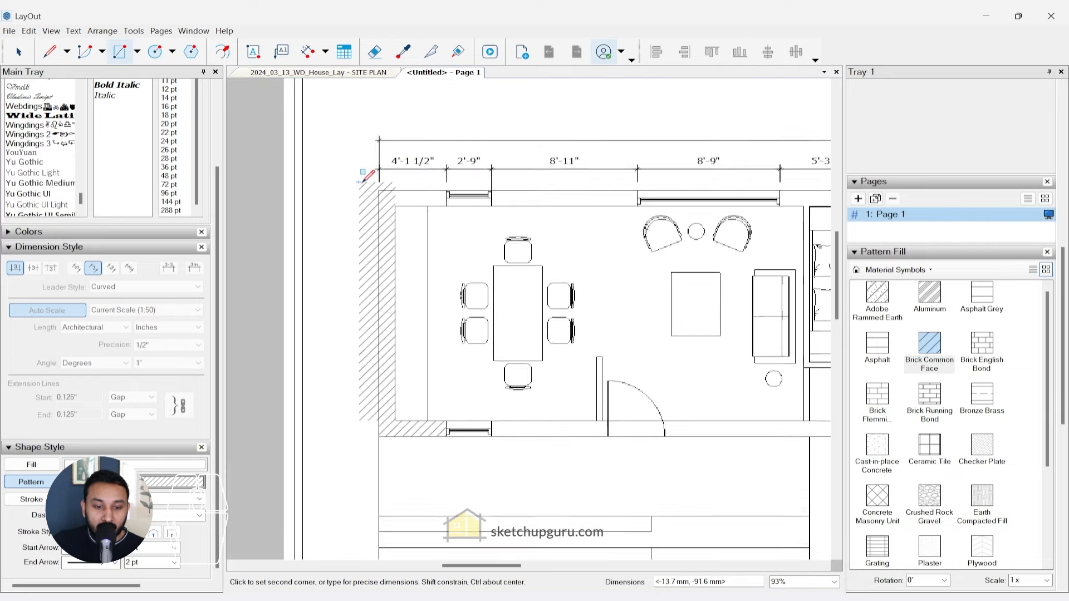
click(412, 192)
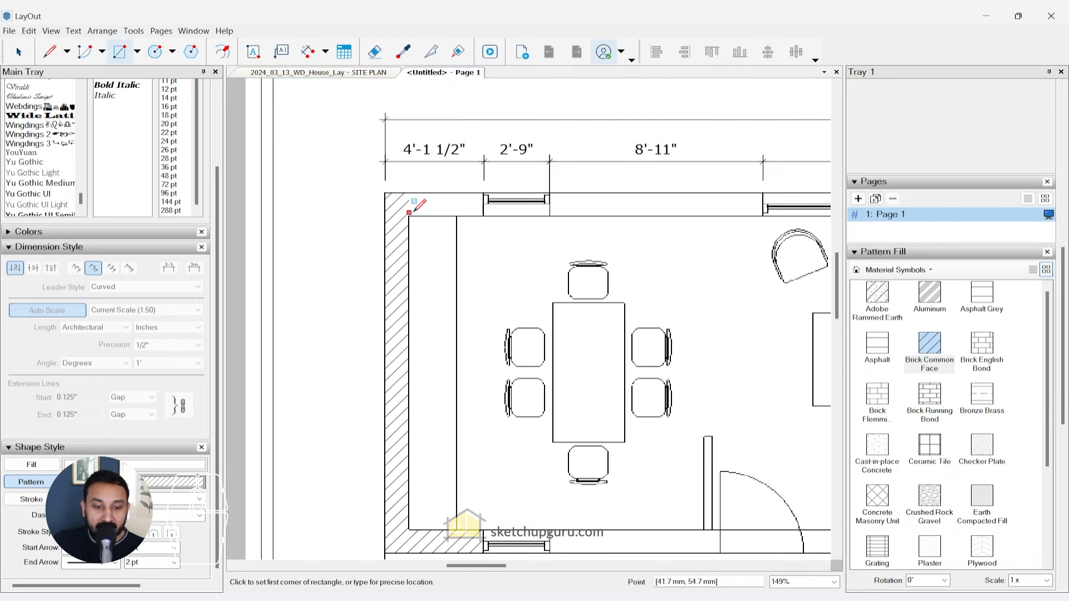
click(411, 216)
click(476, 193)
key(space)
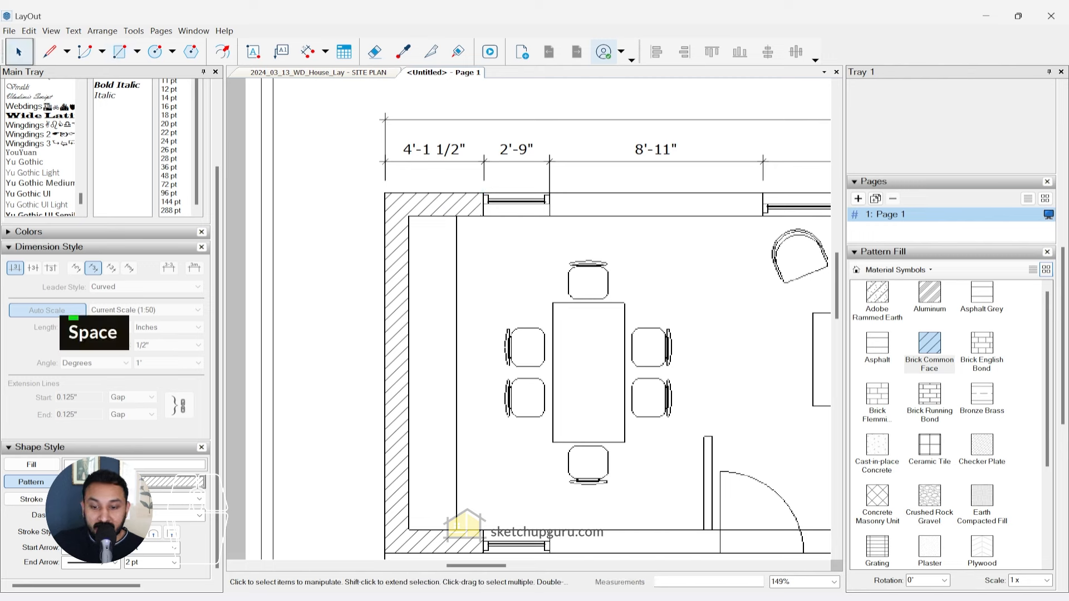
- Move the three wall hatch rectangles to the Hatches layer
mouse_move(1068, 106)
mouse_down()
mouse_move(709, 100)
mouse_move(704, 133)
mouse_up()
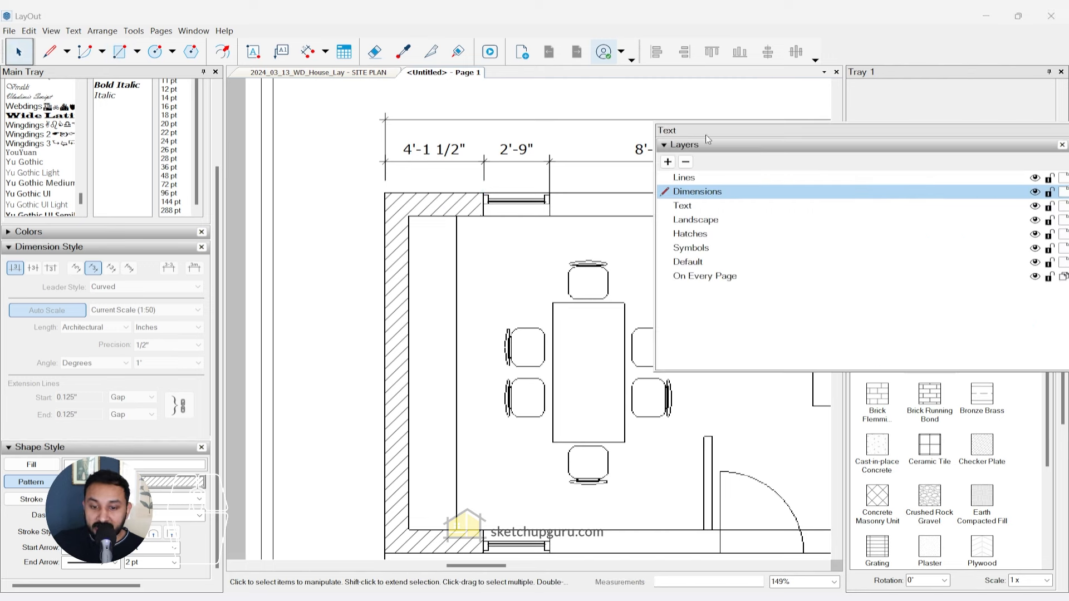
click(427, 211)
ctrl+click(397, 255)
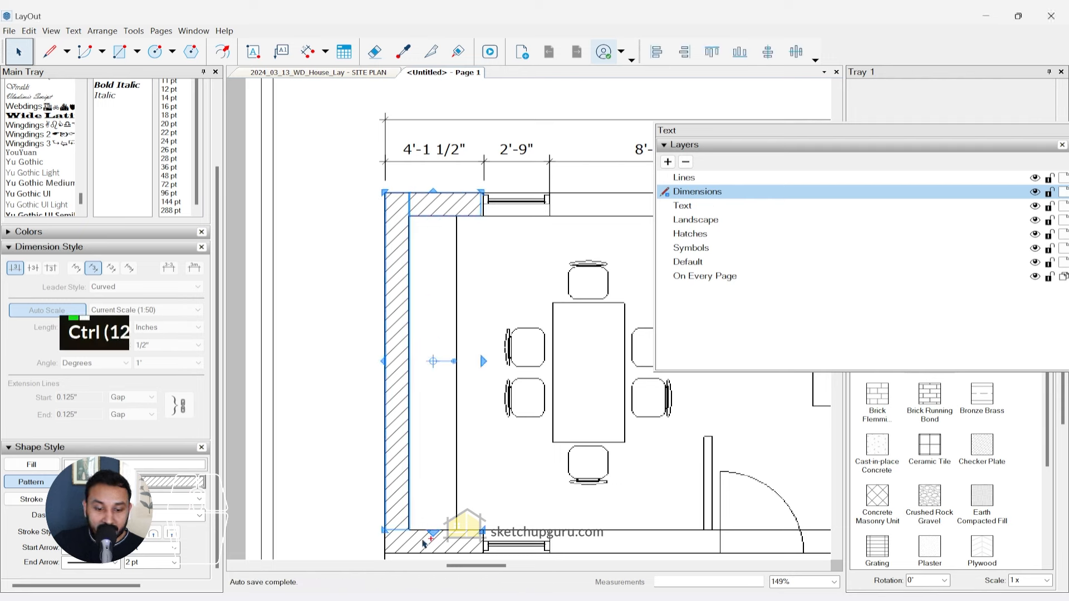
ctrl+click(424, 543)
right_click(422, 538)
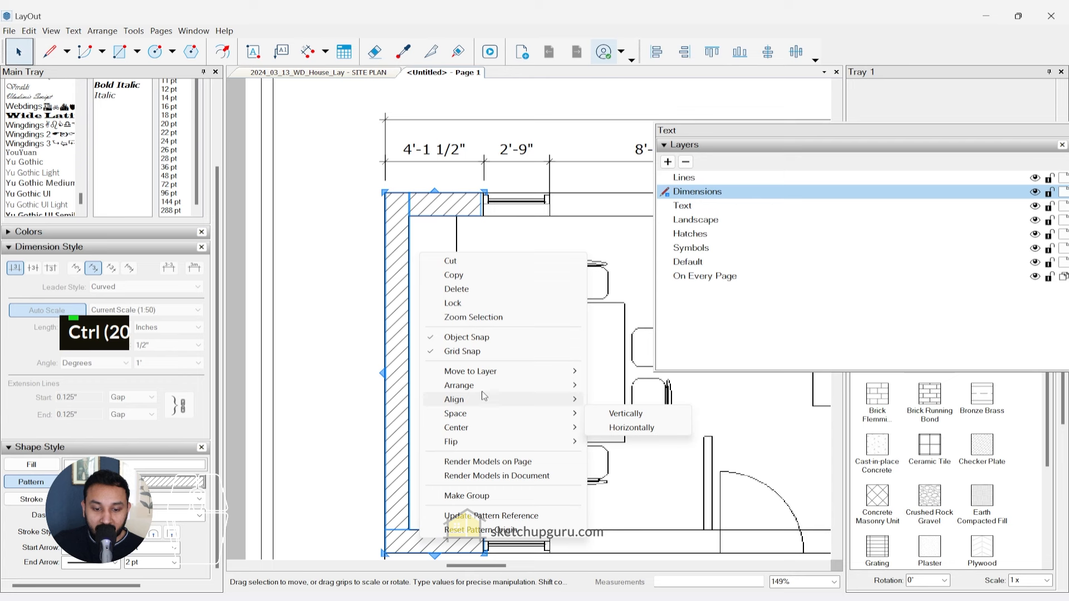
mouse_move(490, 372)
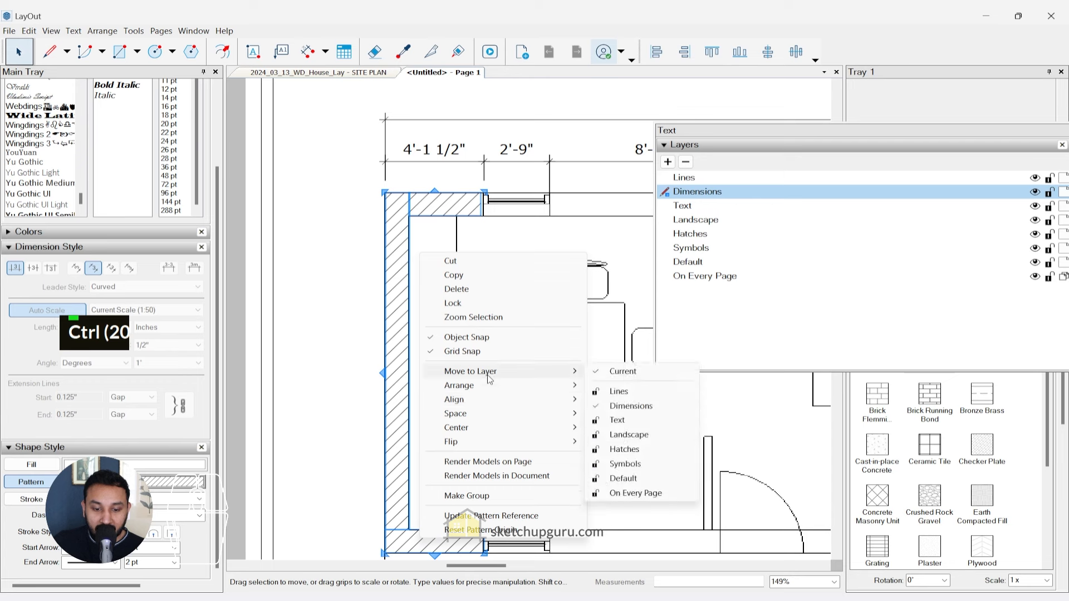
click(625, 449)
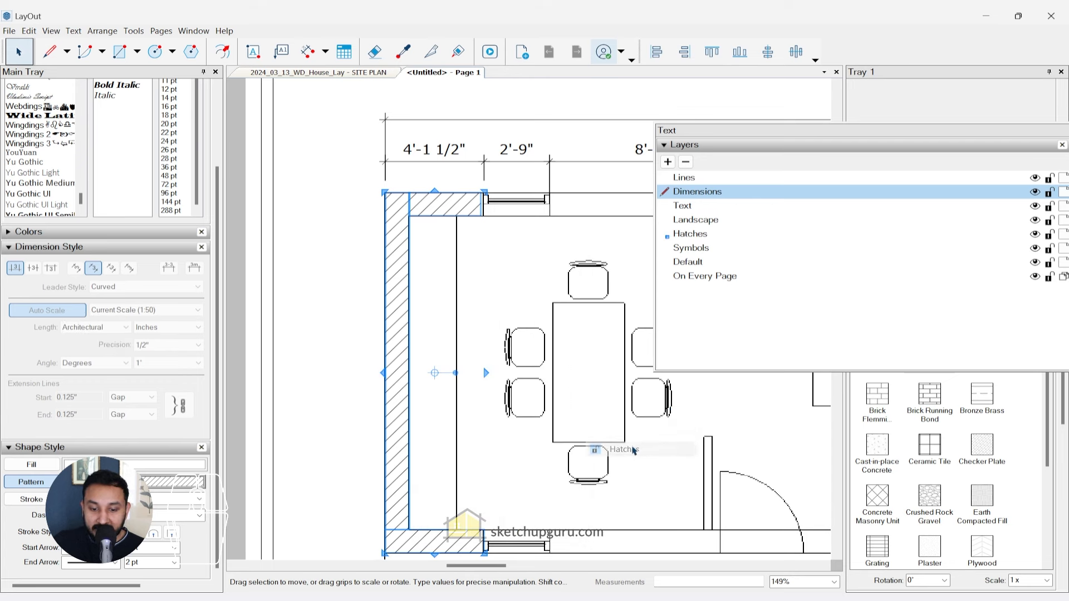
- Make Hatches the current layer and hatch the upper wall segment between the first and second windows
click(674, 234)
scroll(468, 240, down, 3)
scroll(468, 239, up, 2)
key(r)
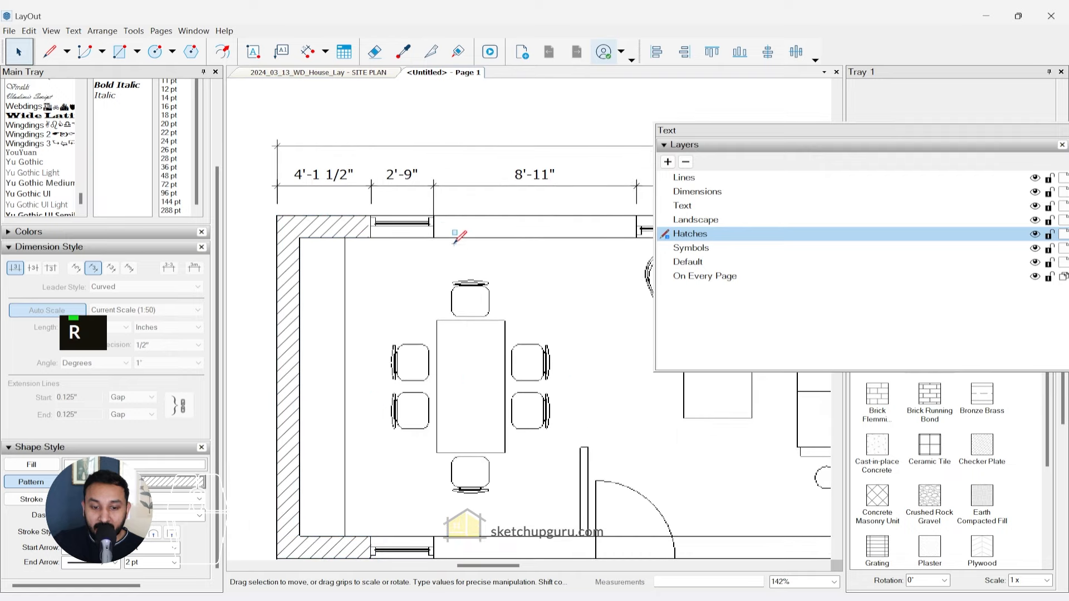
click(433, 237)
scroll(367, 235, down, 2)
scroll(598, 216, up, 3)
click(531, 213)
key(space)
scroll(407, 325, down, 4)
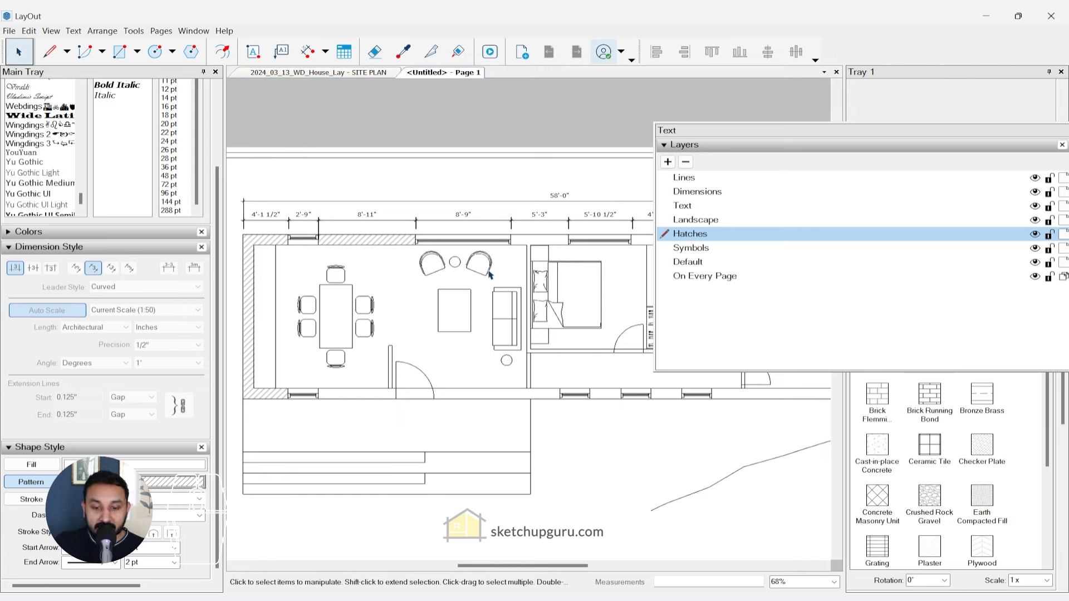
- Make Text the current layer and set the Text tool's font to Lato at 12 pt
click(685, 207)
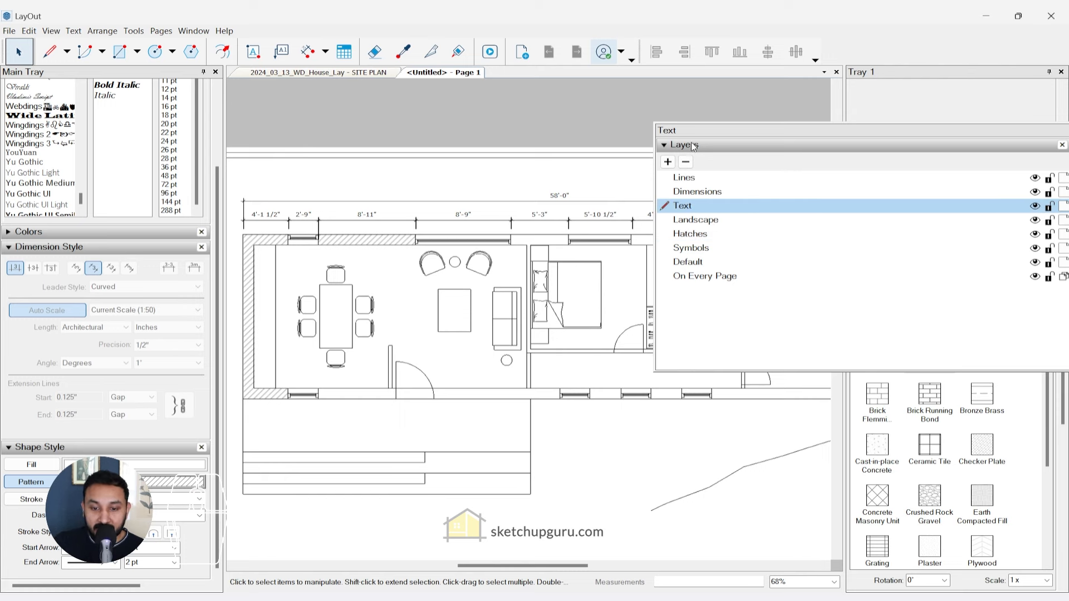
key(t)
scroll(411, 270, up, 5)
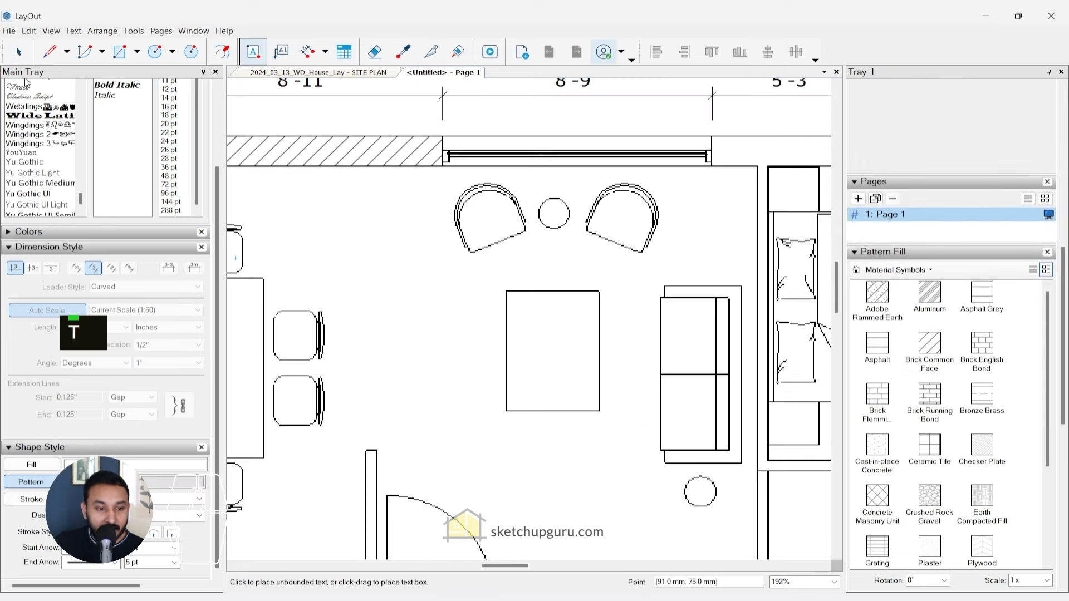
scroll(50, 121, up, 10)
scroll(50, 121, up, 15)
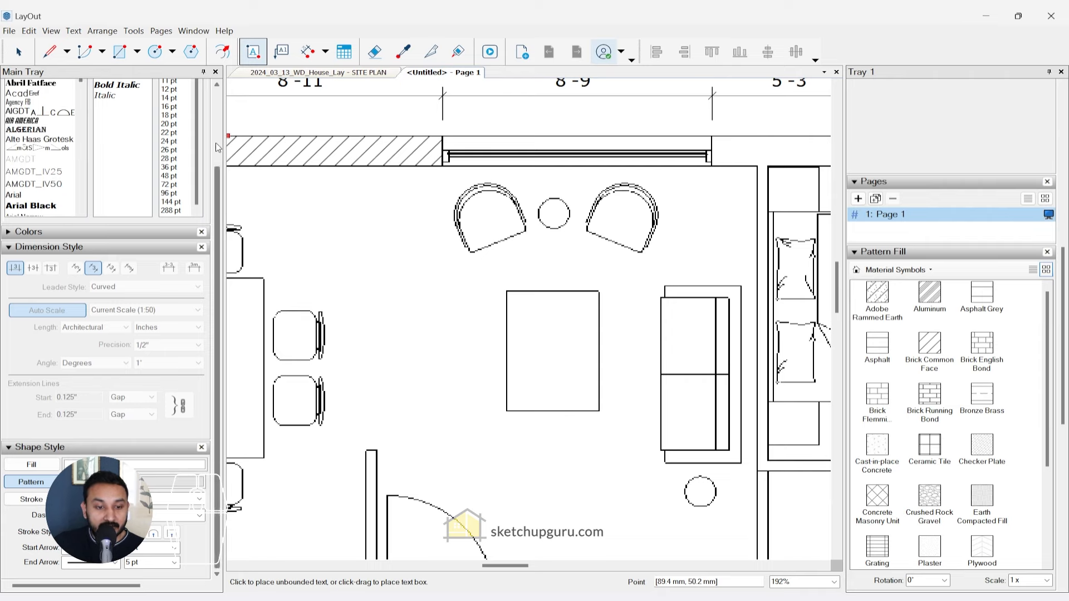
scroll(43, 146, up, 3)
double_click(38, 146)
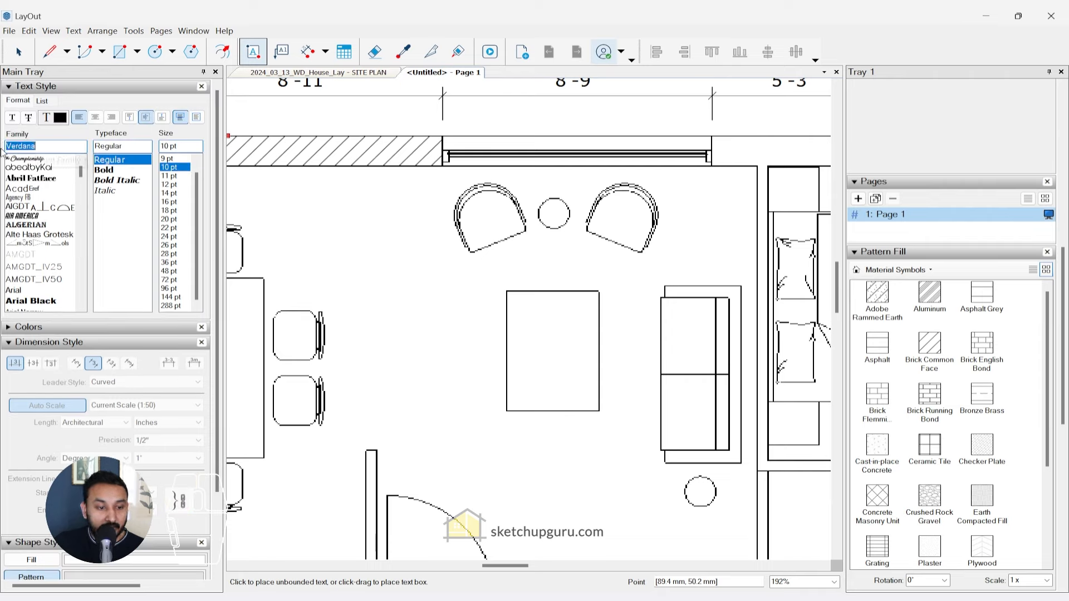
text(lato)
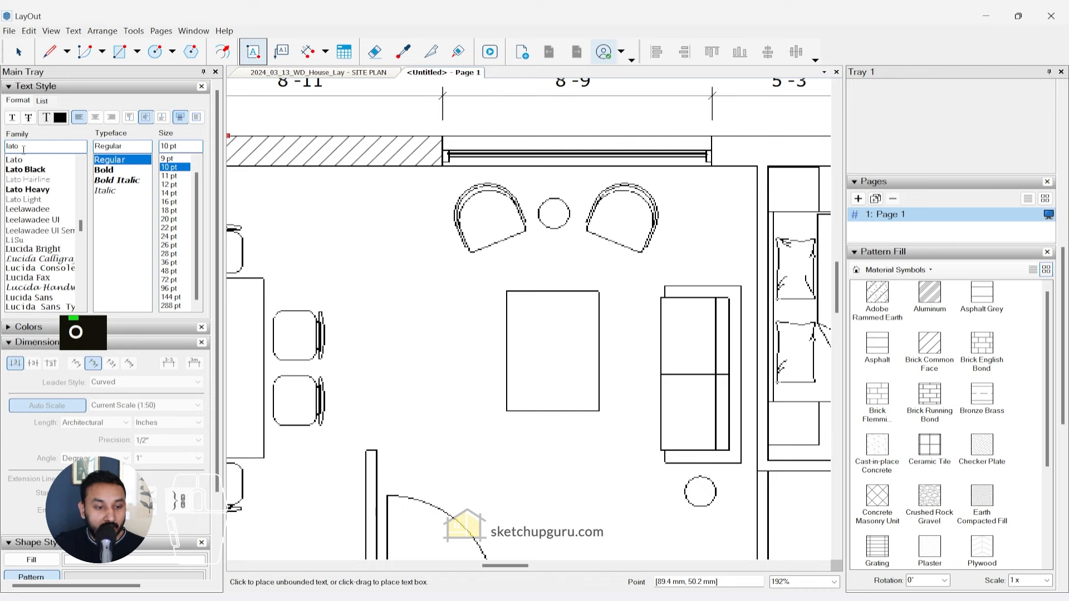
click(29, 161)
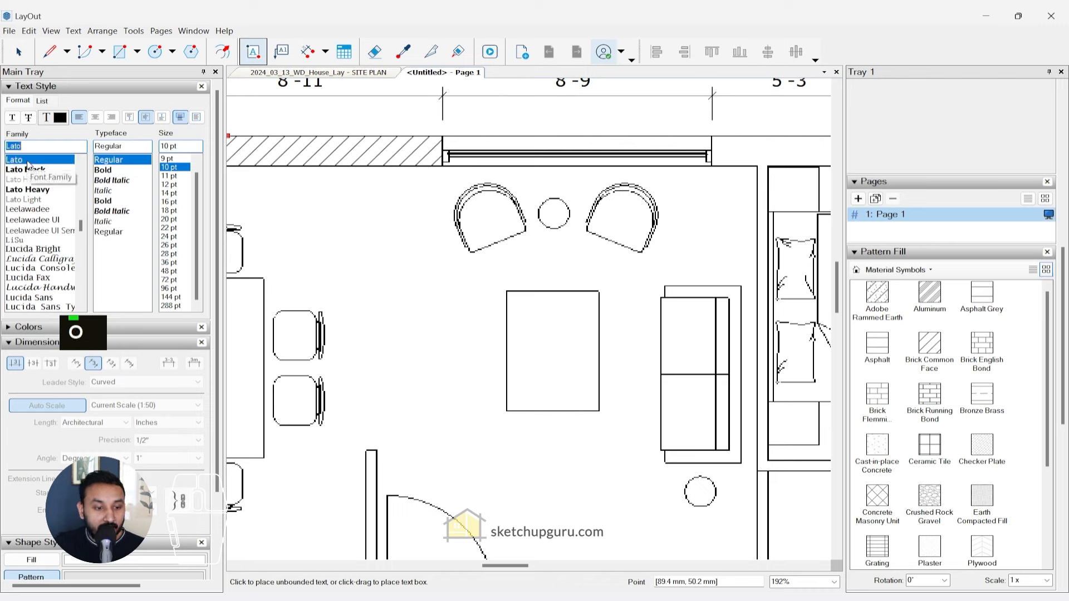
click(169, 184)
- Add a two-line room label between the dining table and armchairs reading "Living/Dining/Kitchen" and "(25'-0" x 12'-0")"
click(321, 272)
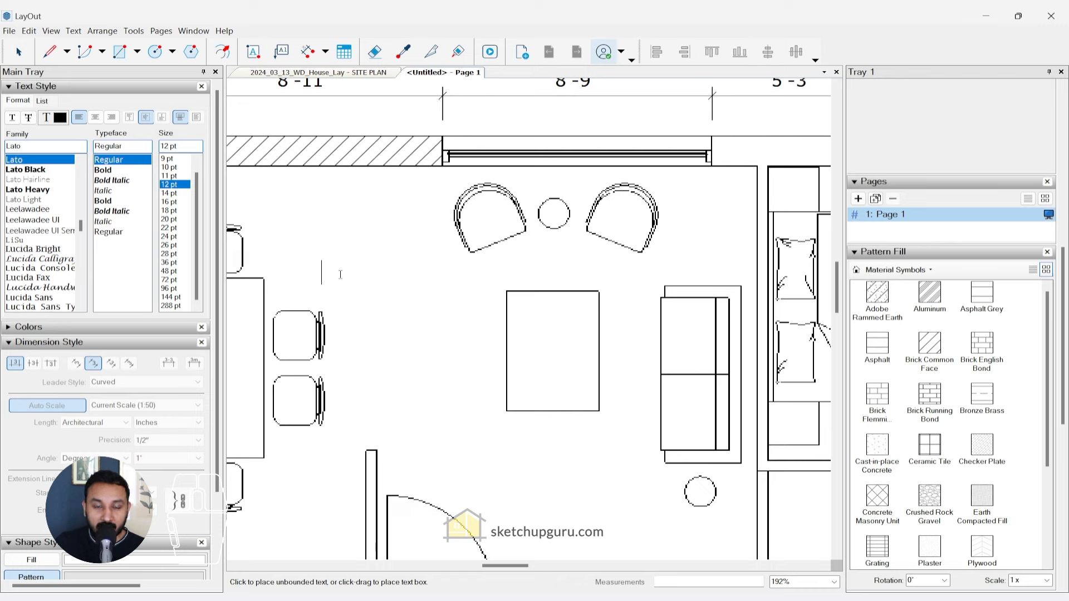
text(Li)
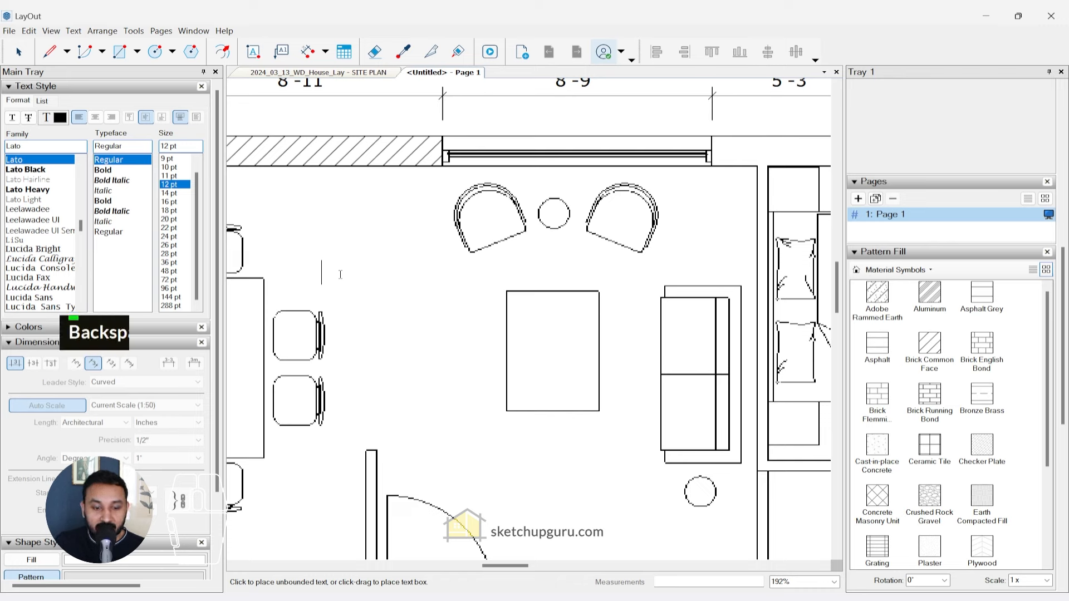
text(ving/Dining/)
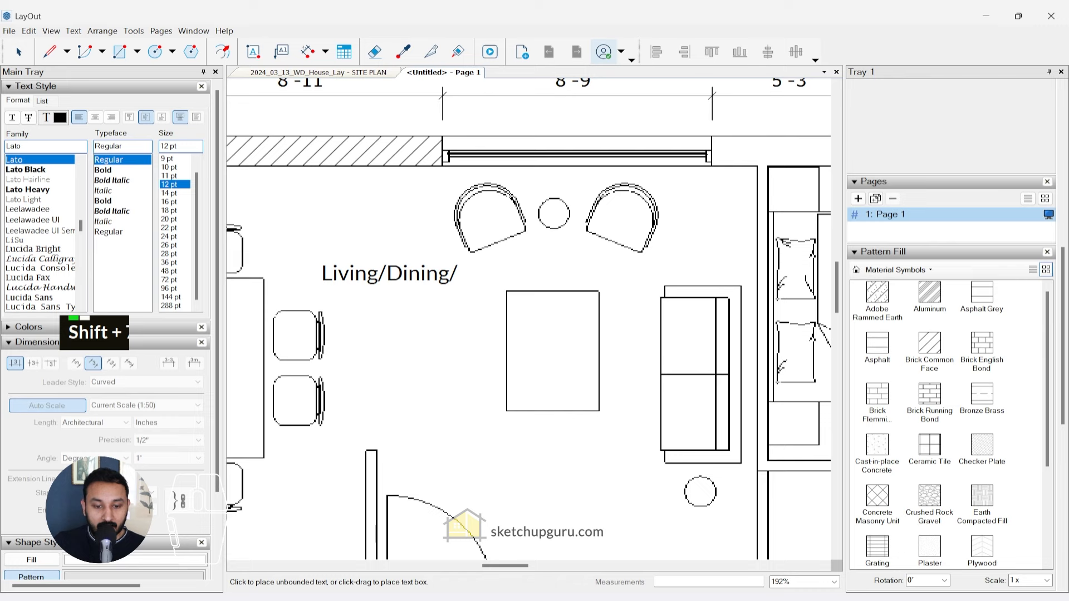
text(Kitchen)
key(Return)
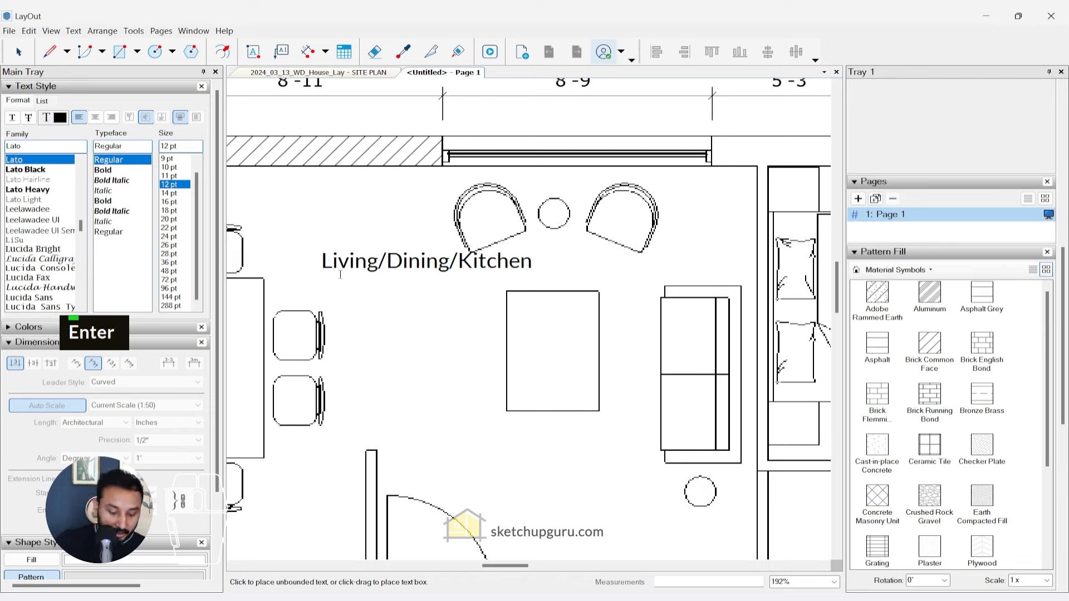
text((25)
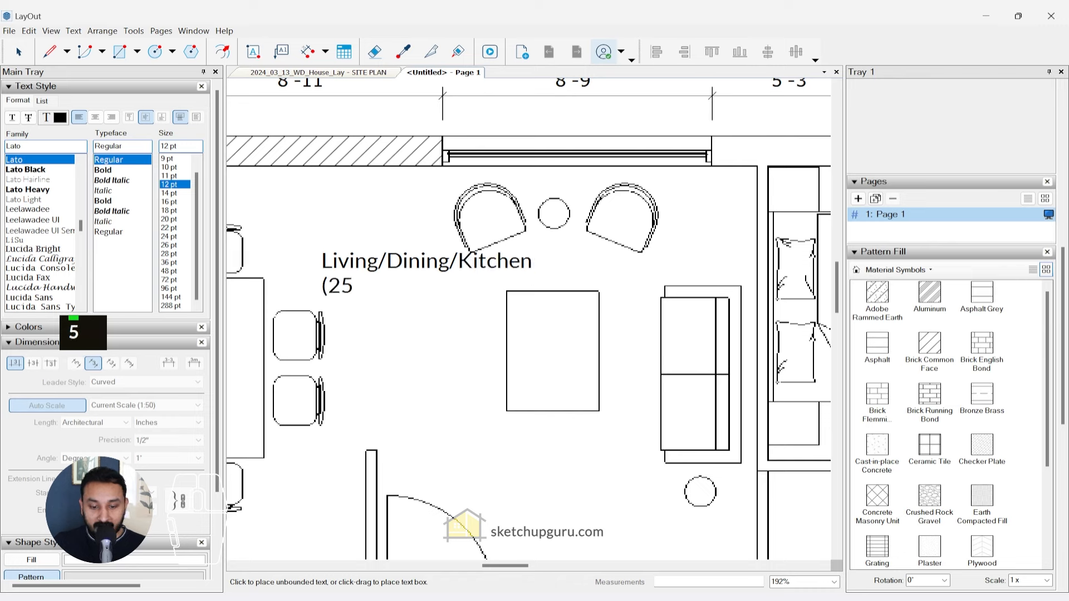
text('-0" x 13)
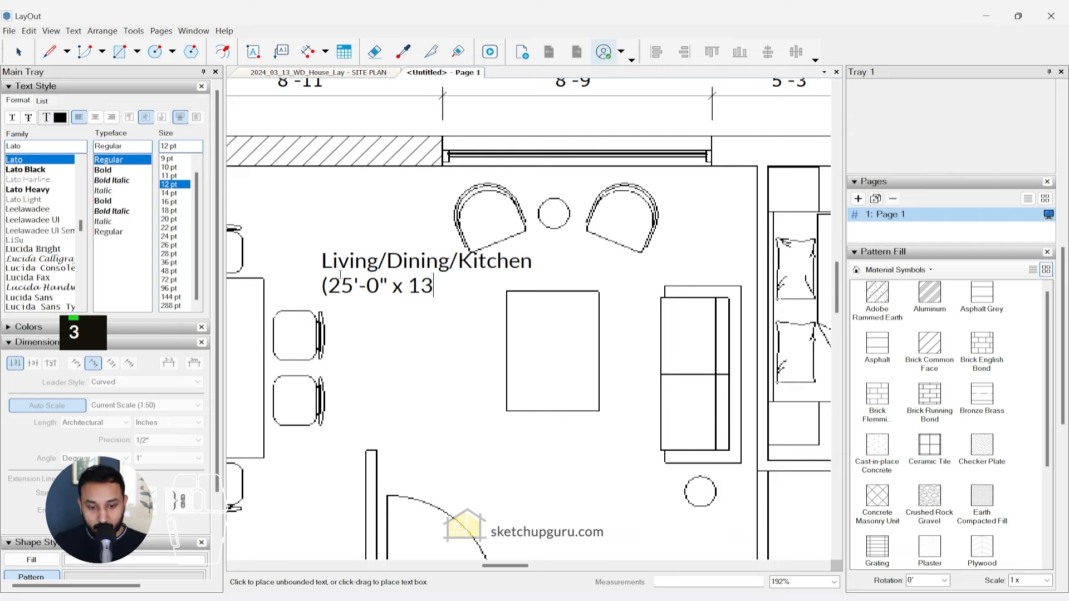
key(BackSpace)
text(2'-0"))
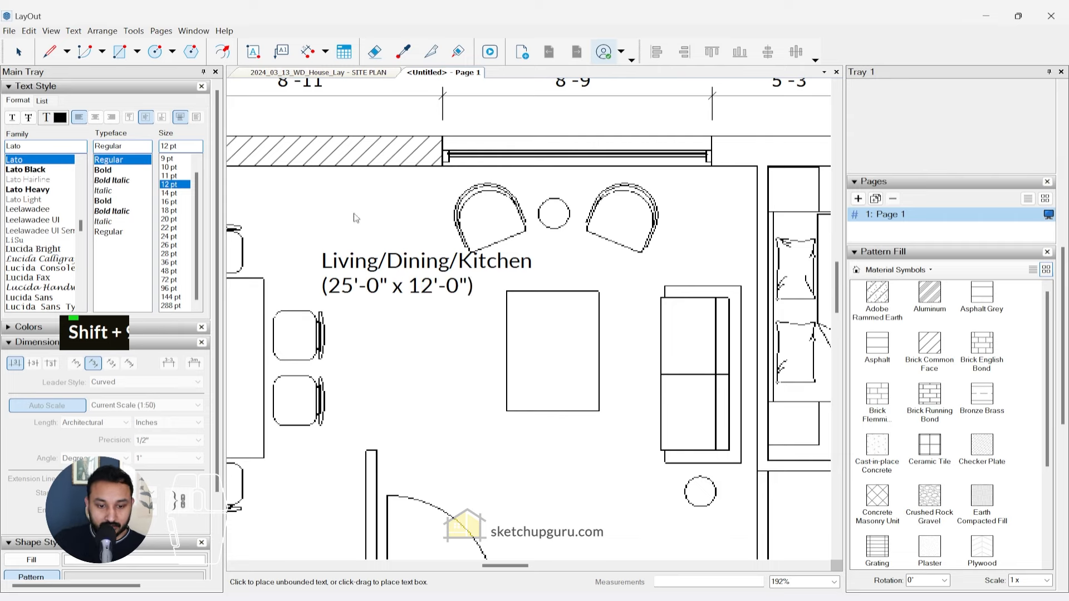
key(Escape)
key(space)
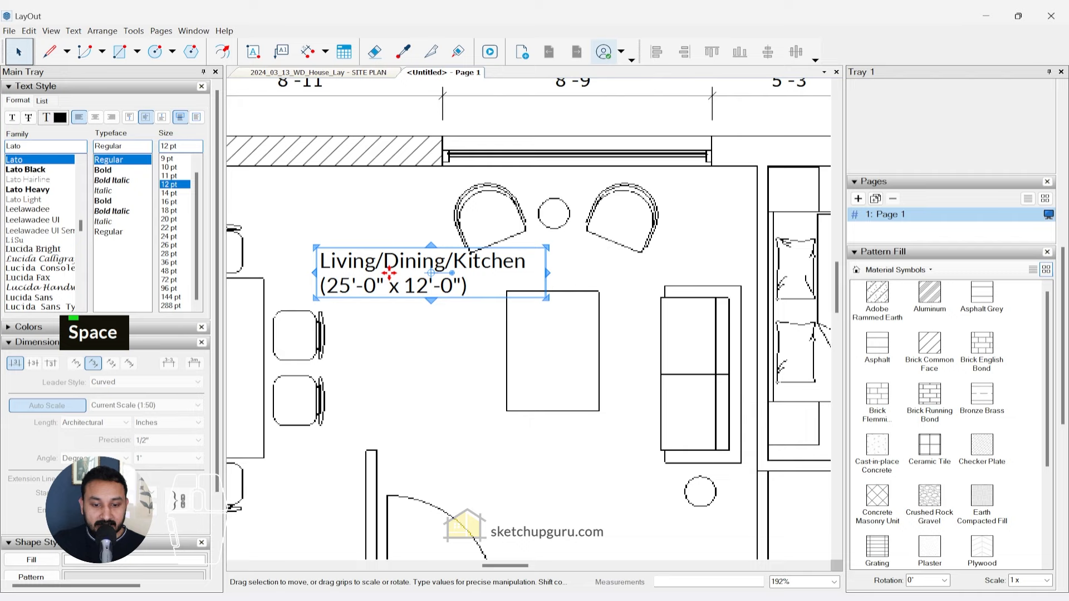
- Center-align the text of the living room label
scroll(484, 262, down, 1)
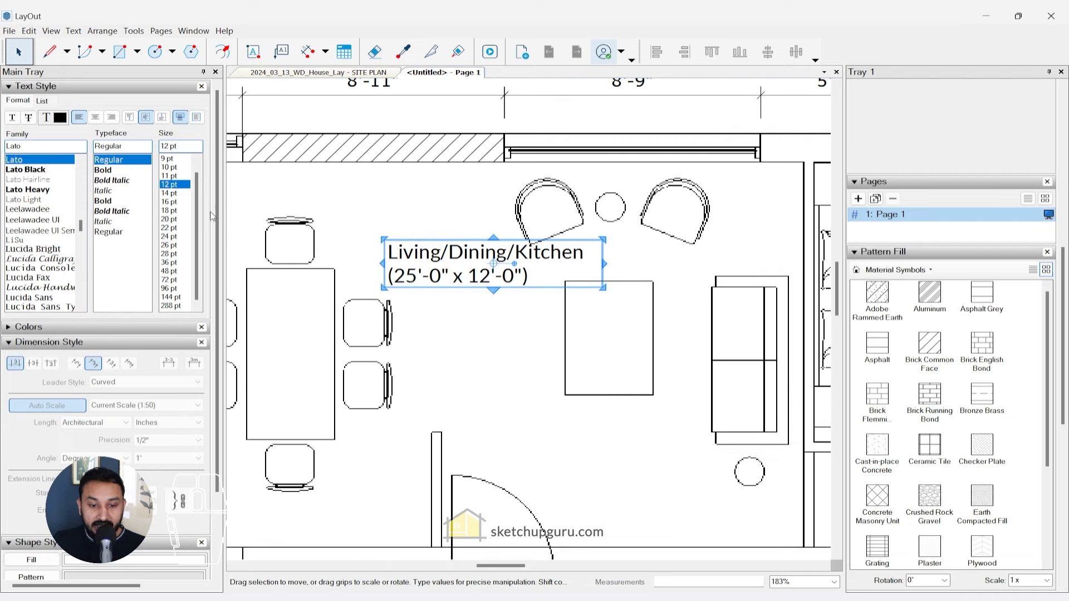
click(95, 117)
key(Escape)
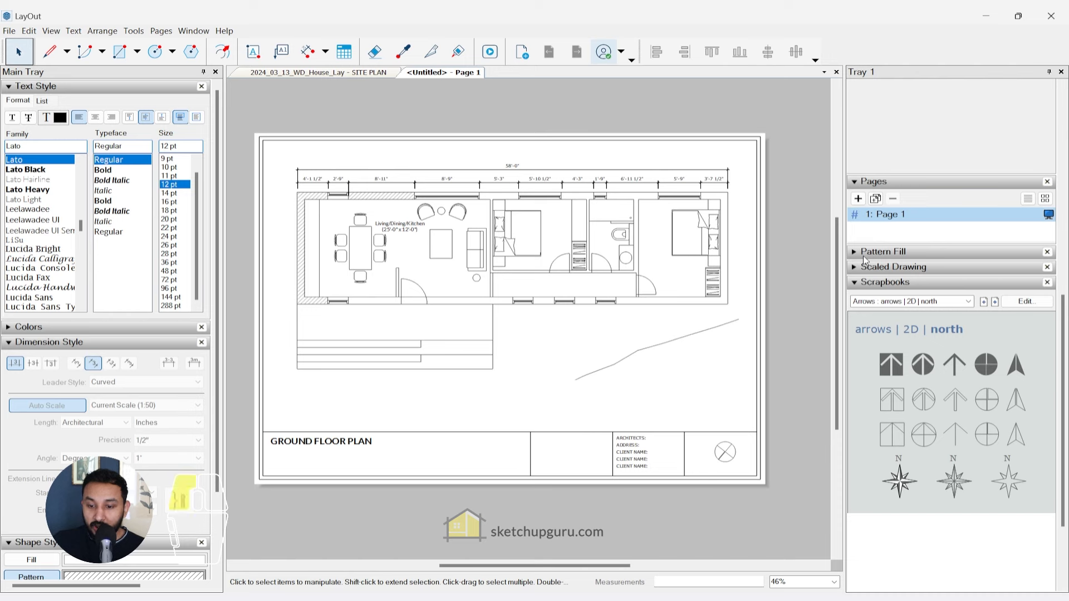
- Switch the displayed scrapbook to Trees (Plan)
click(864, 256)
click(864, 257)
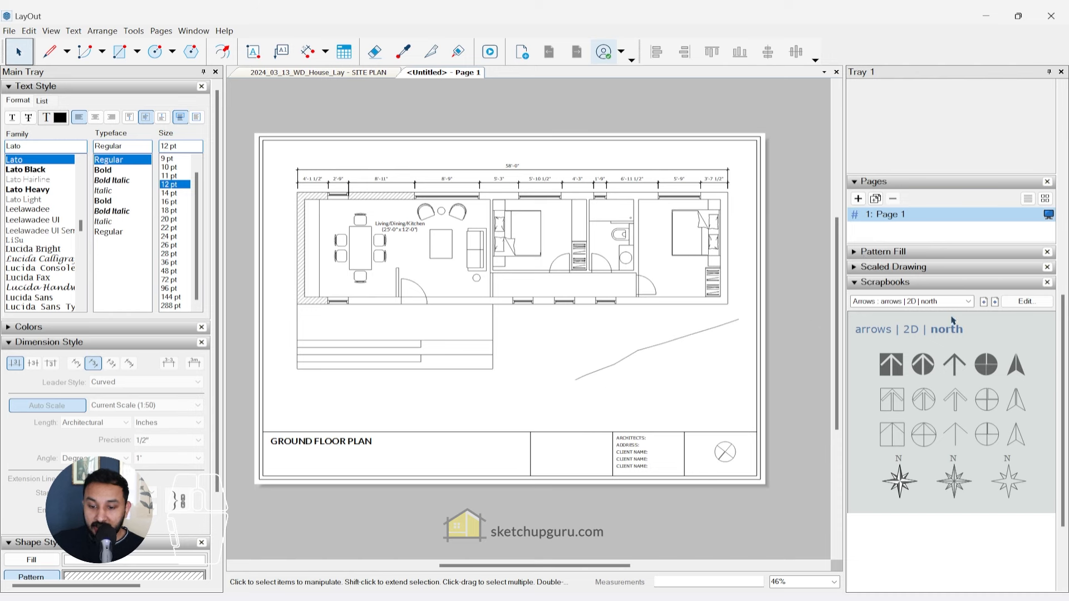
click(964, 303)
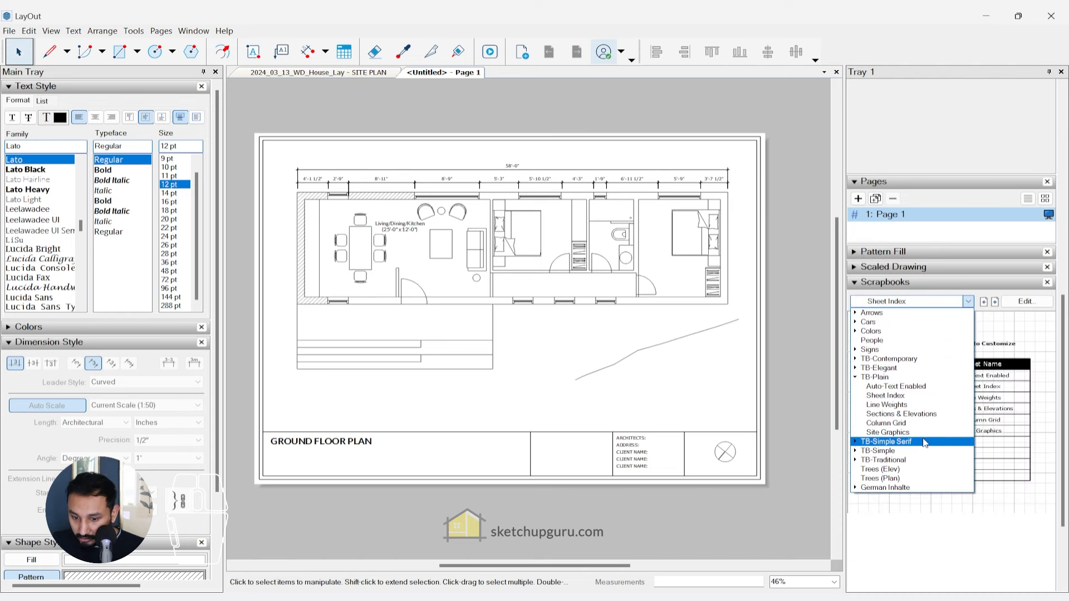
click(890, 478)
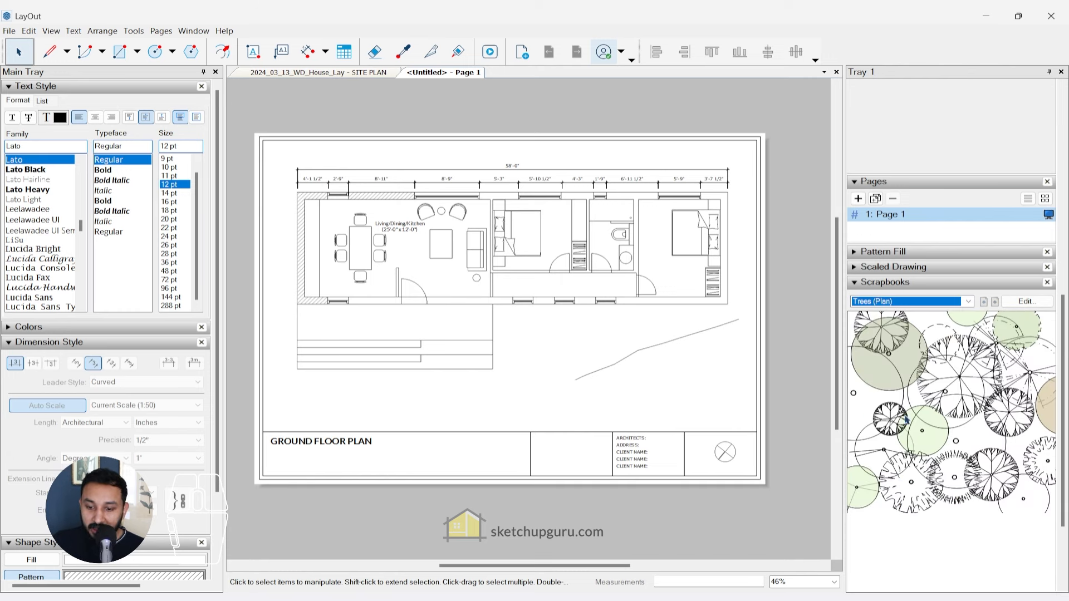
- Discard a trial filled circular tree and place the small radial-branch tree symbol just below the plan, beside the steps
drag(896, 367, 553, 332)
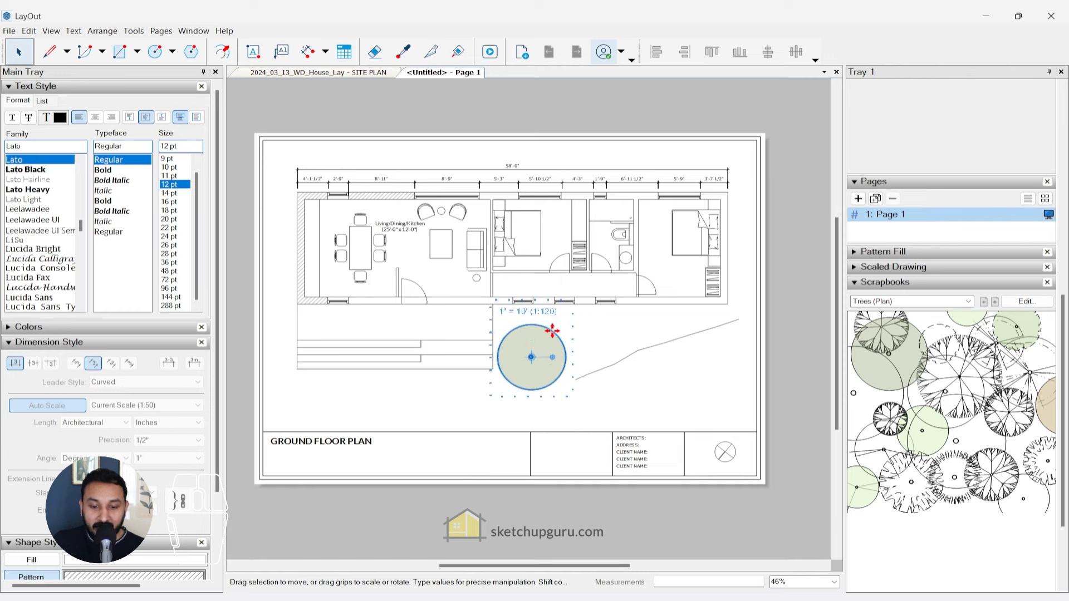
key(Delete)
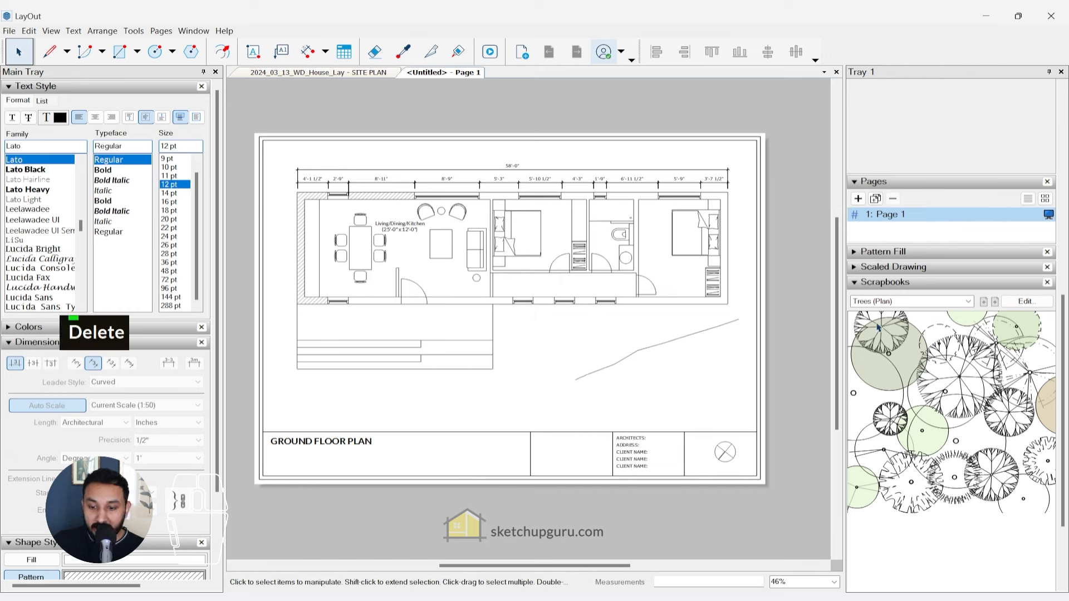
drag(890, 419, 535, 353)
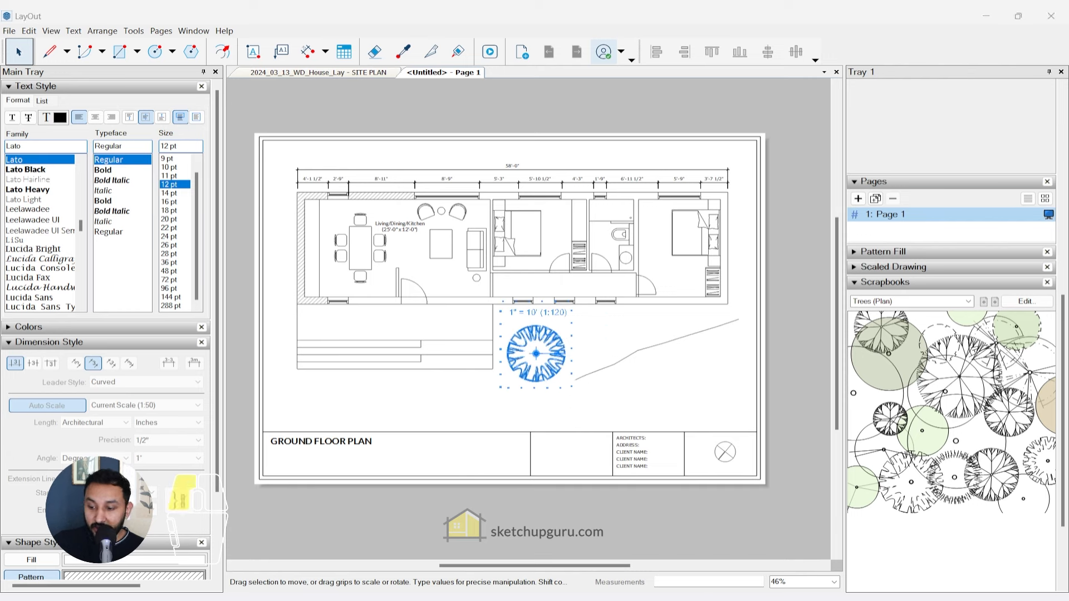
- Move the tree symbol beside the steps onto the Landscape layer
drag(709, 158, 709, 160)
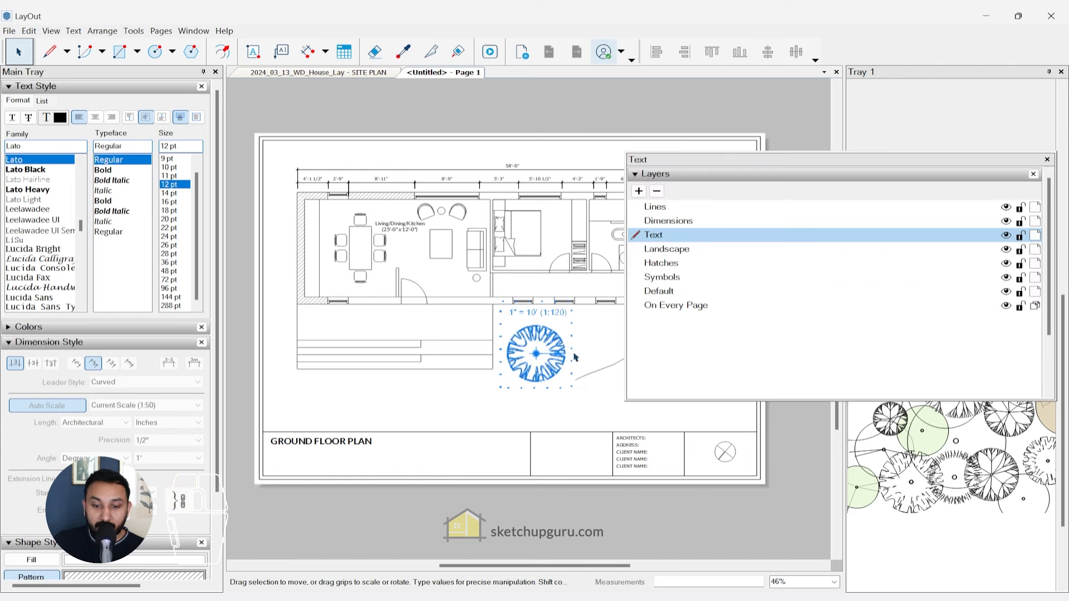
click(549, 416)
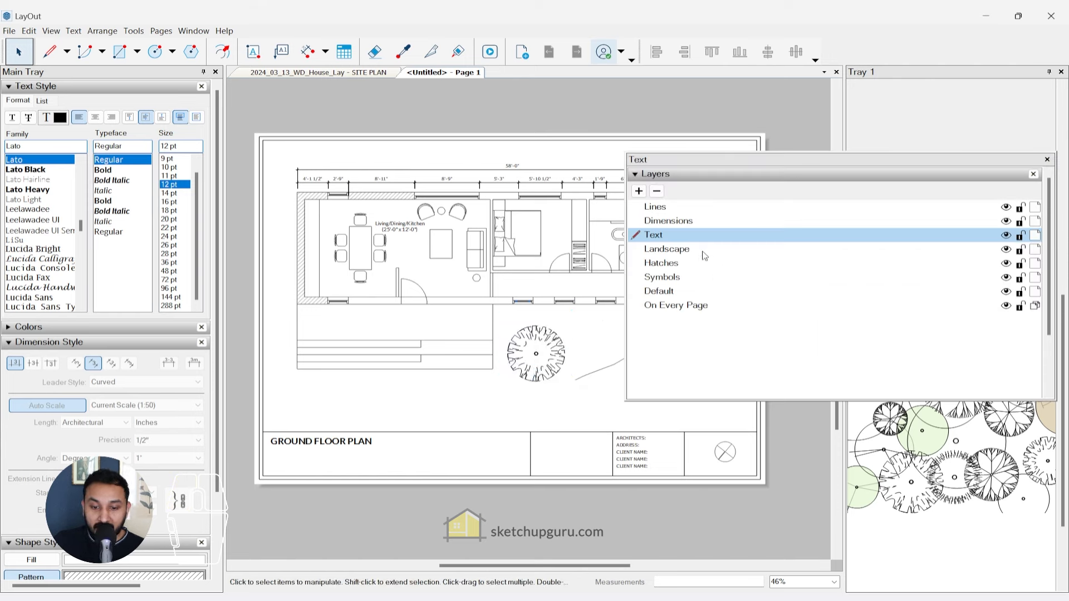
click(558, 347)
right_click(538, 336)
mouse_move(612, 184)
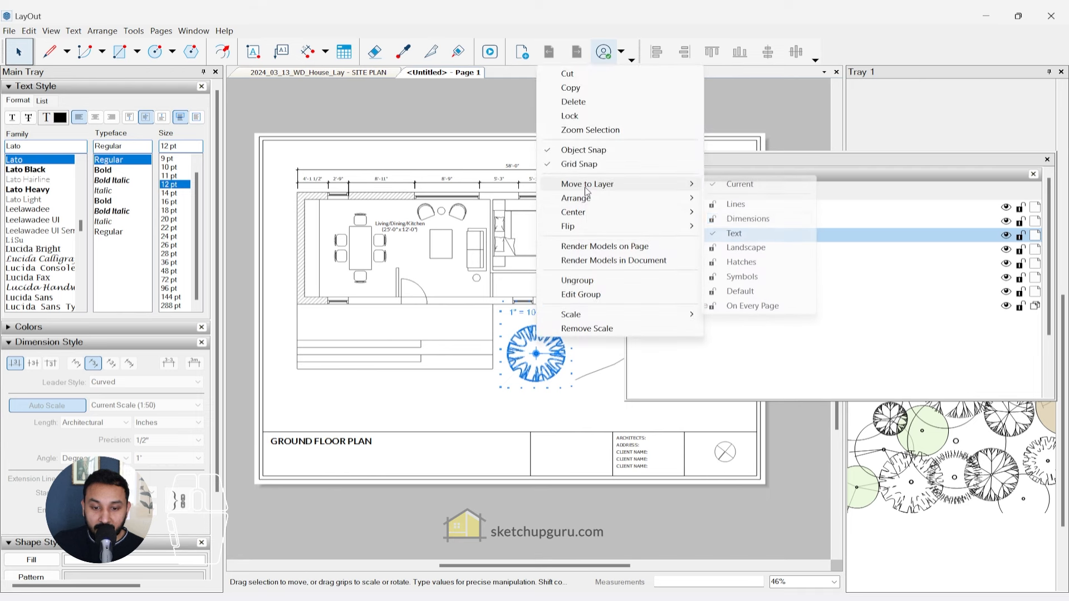
click(741, 247)
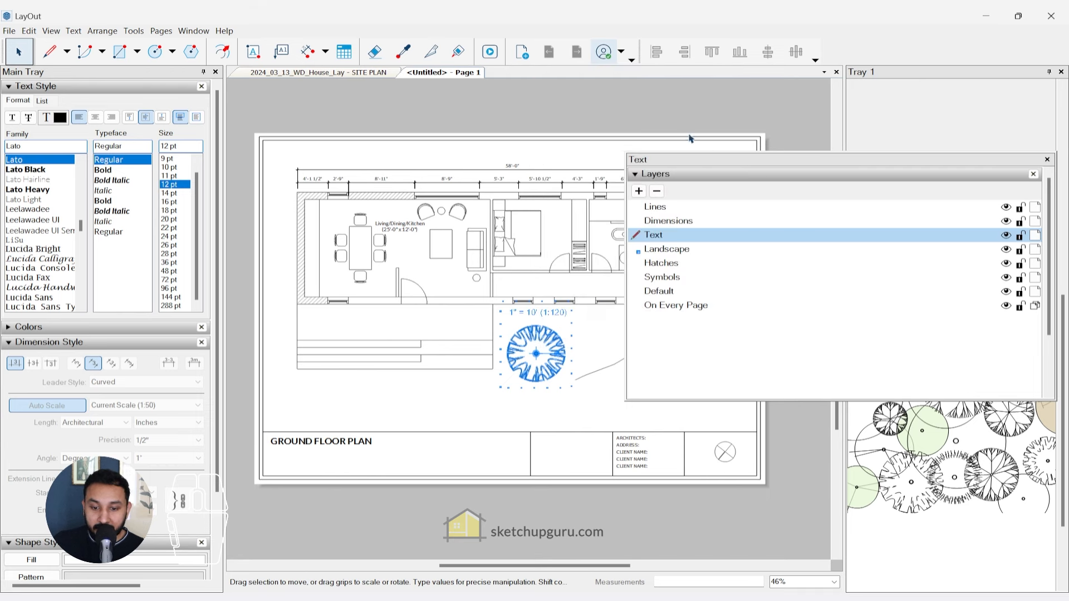
click(695, 105)
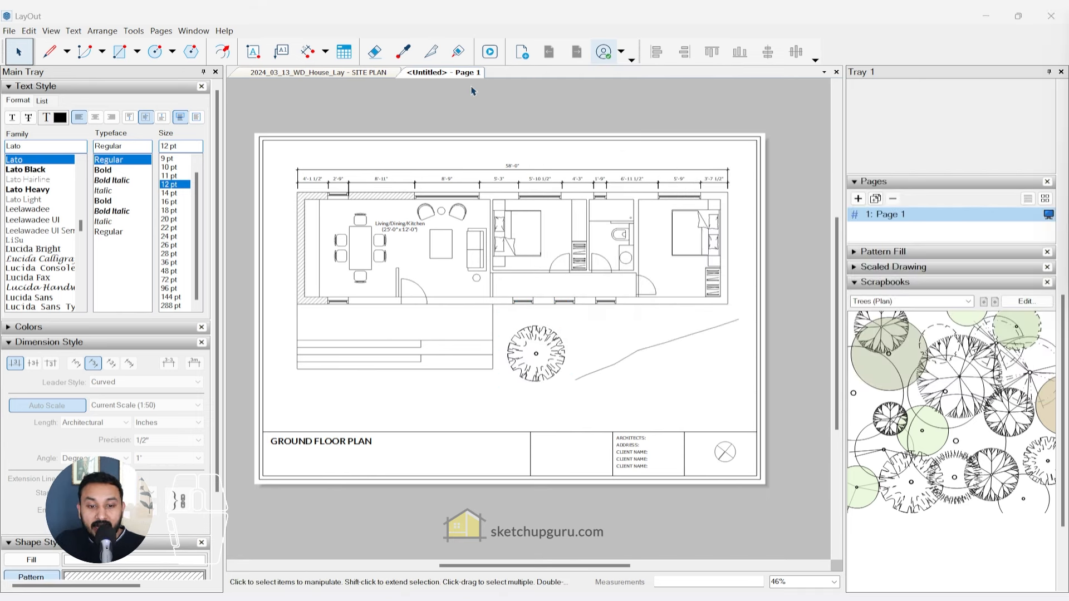
- Save the document as 2024_03_14_WDH_Plan_Layout in the 2024_03_14_WDH_Plan folder
click(9, 31)
click(49, 113)
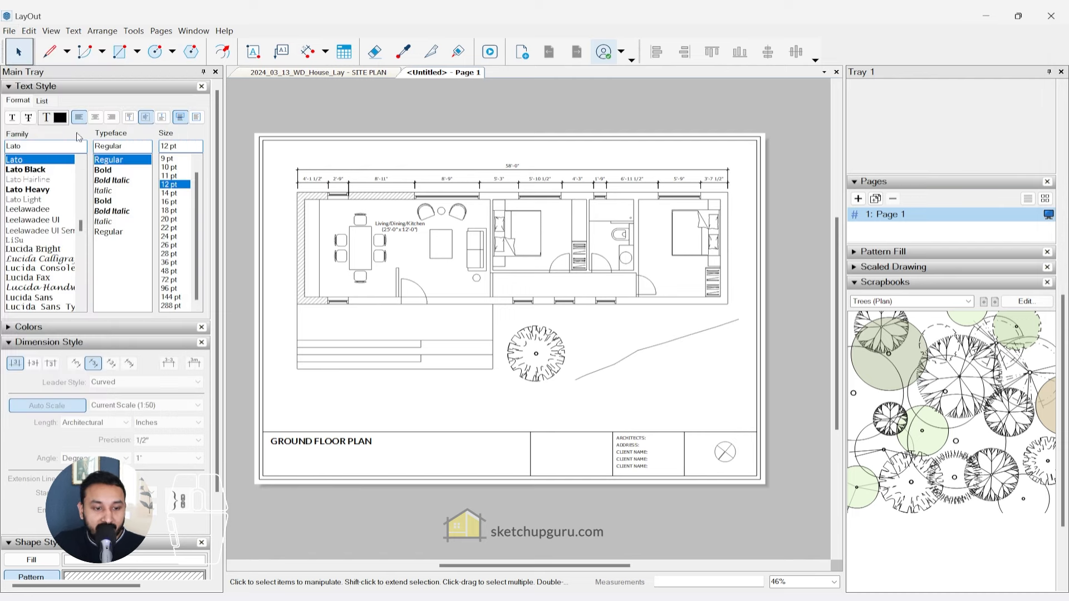
text(2024_03_14_WDH_Plan)
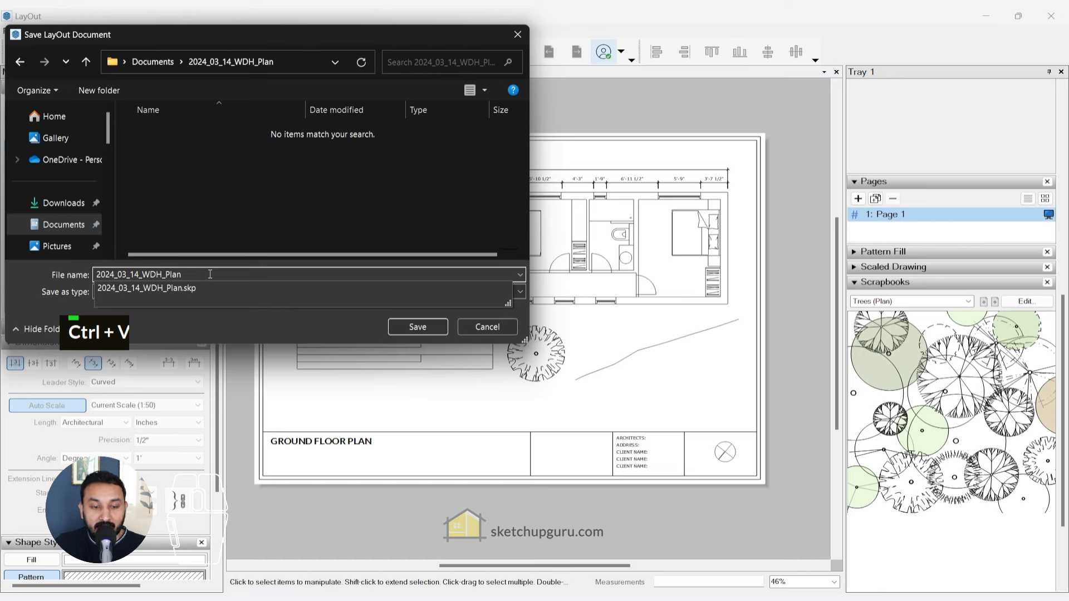
text(_Lay)
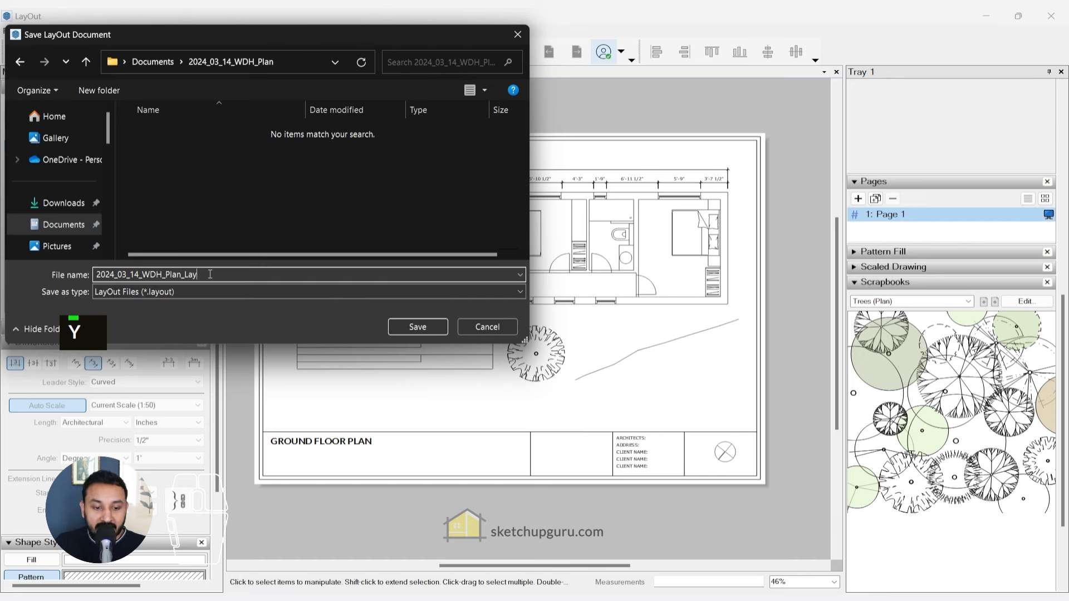
text(out)
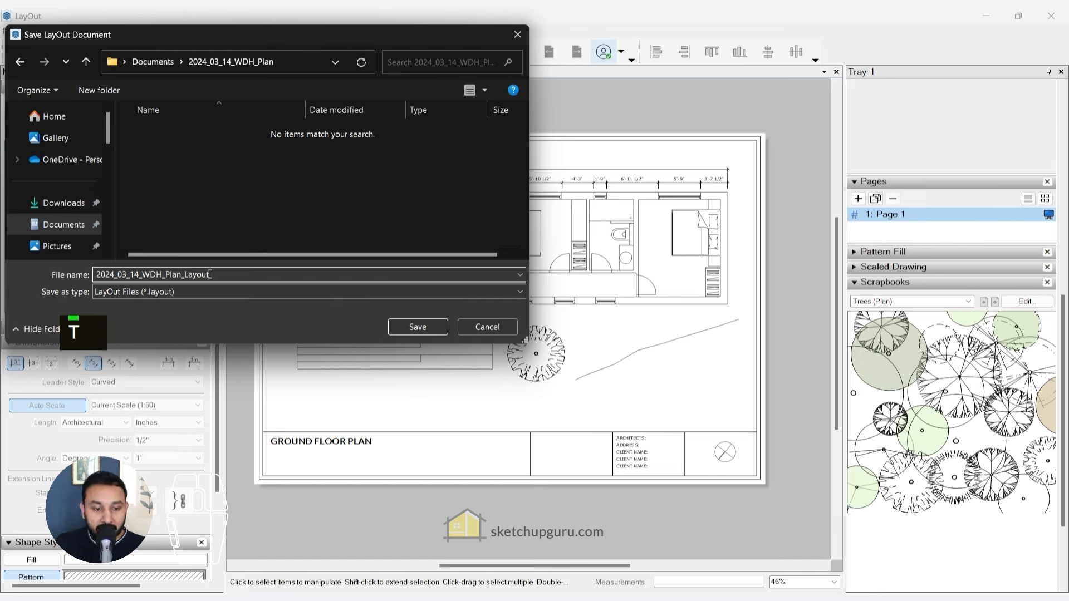
click(410, 327)
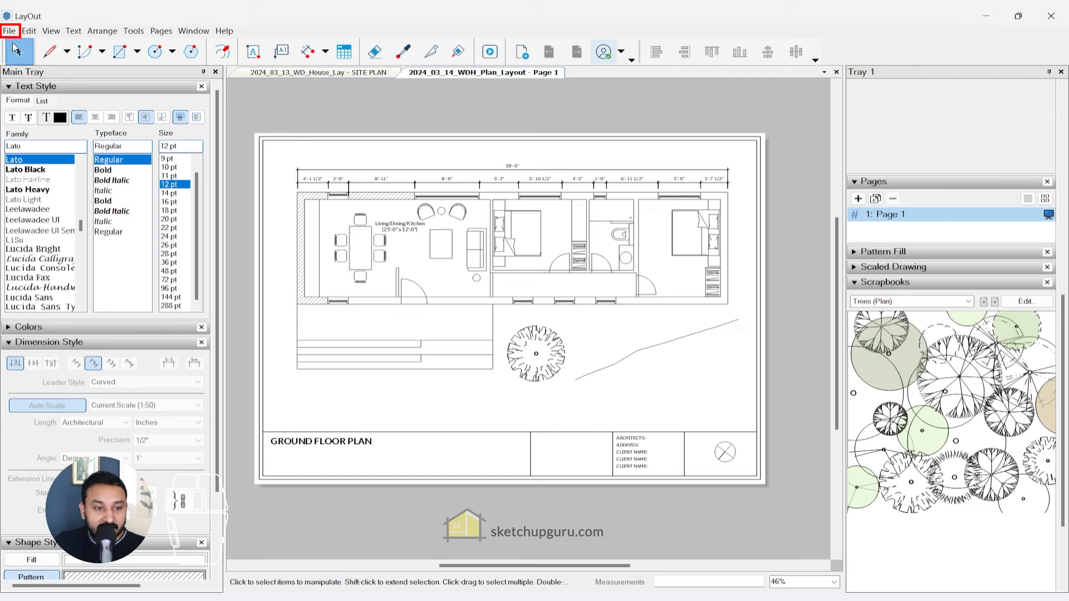
- Export all pages as 2024_03_14_WDH_Plan_Layout.pdf into a new folder named "Exported", keeping JPEG compression, PDF layers and viewer display enabled
click(9, 31)
mouse_move(65, 237)
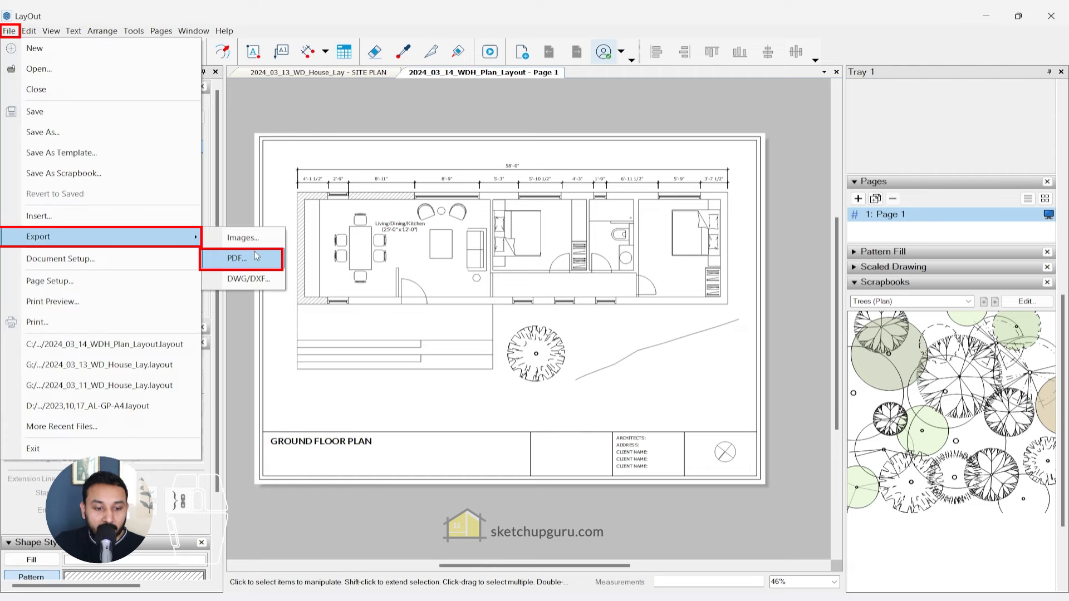
click(238, 258)
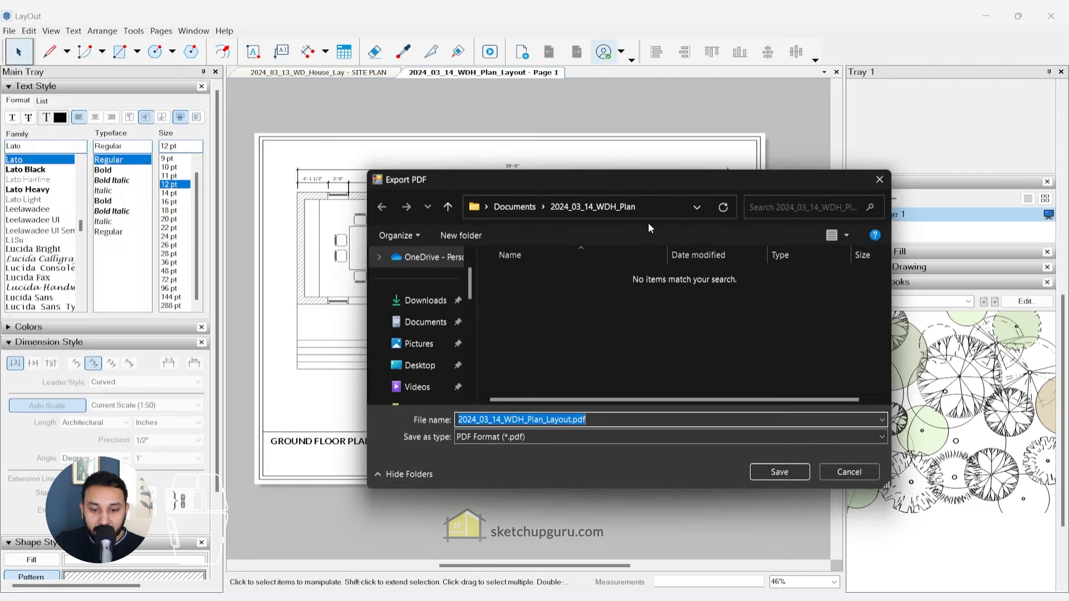
click(480, 237)
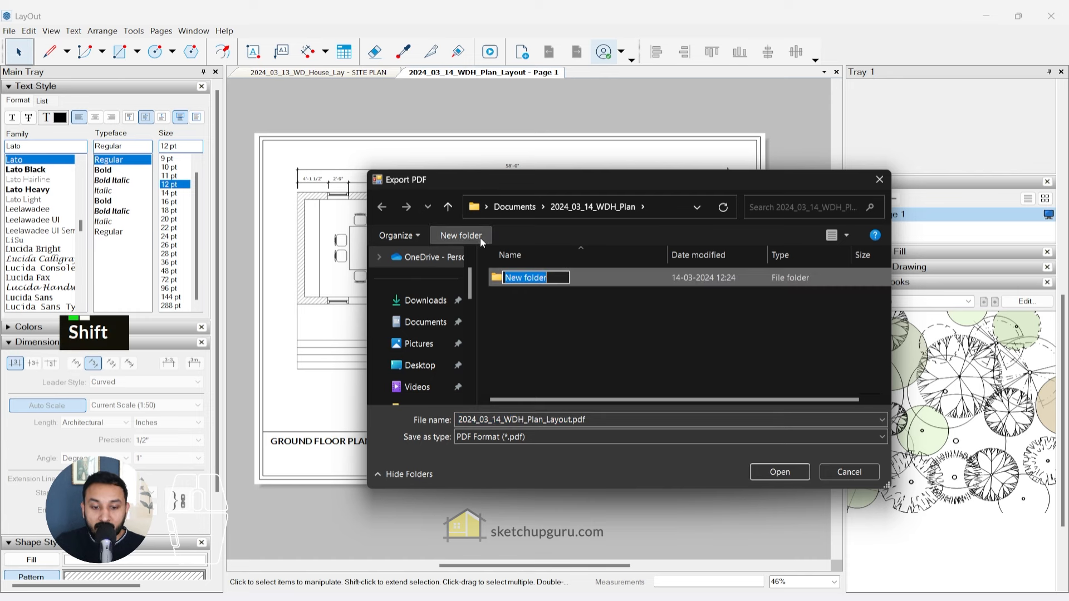
text(Exported)
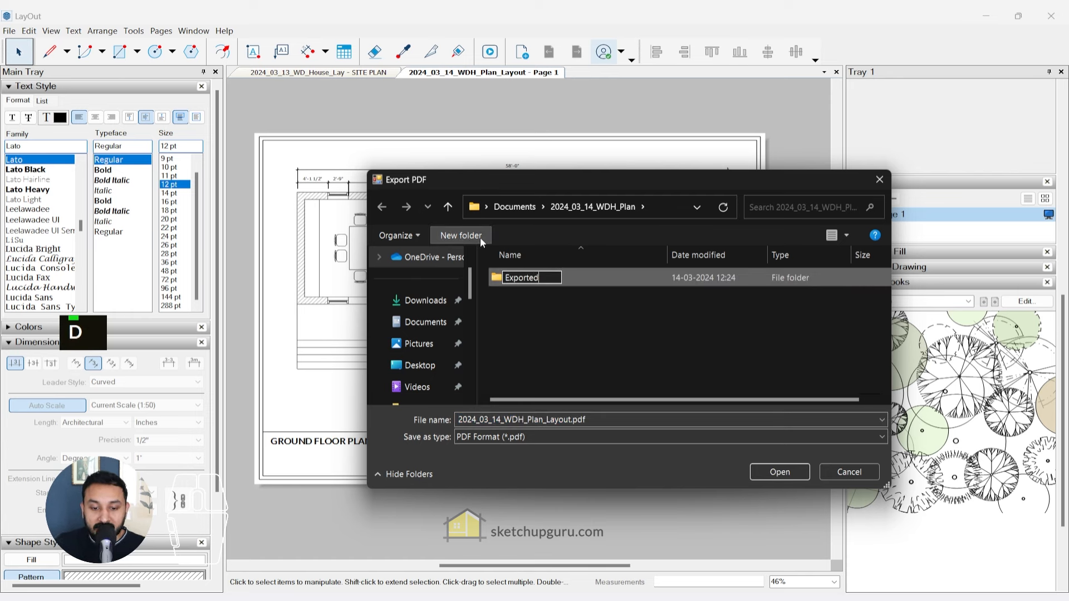
key(Return)
key(Return)
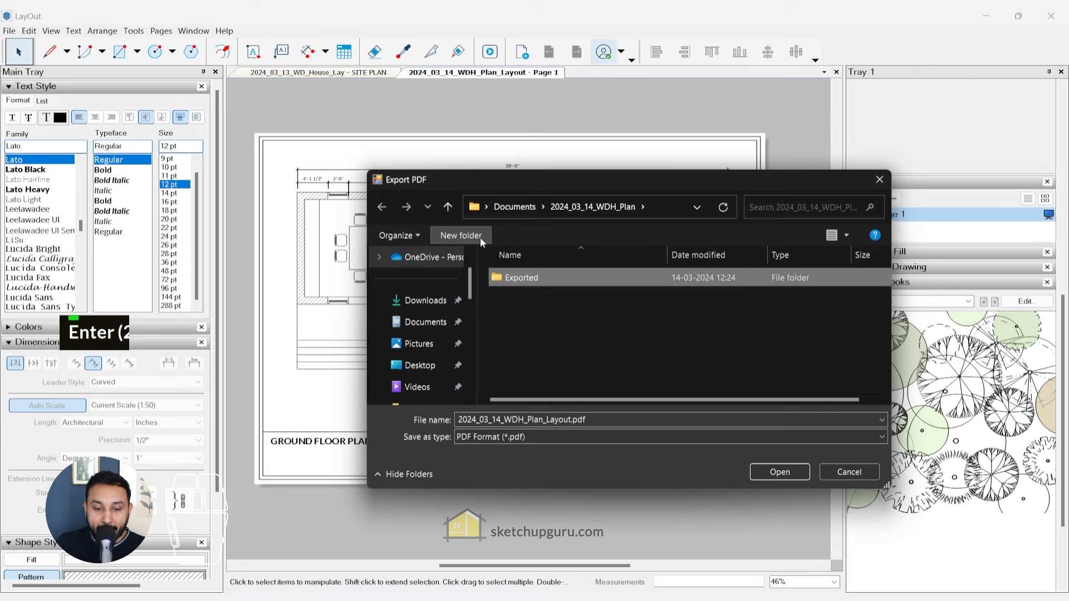
click(792, 471)
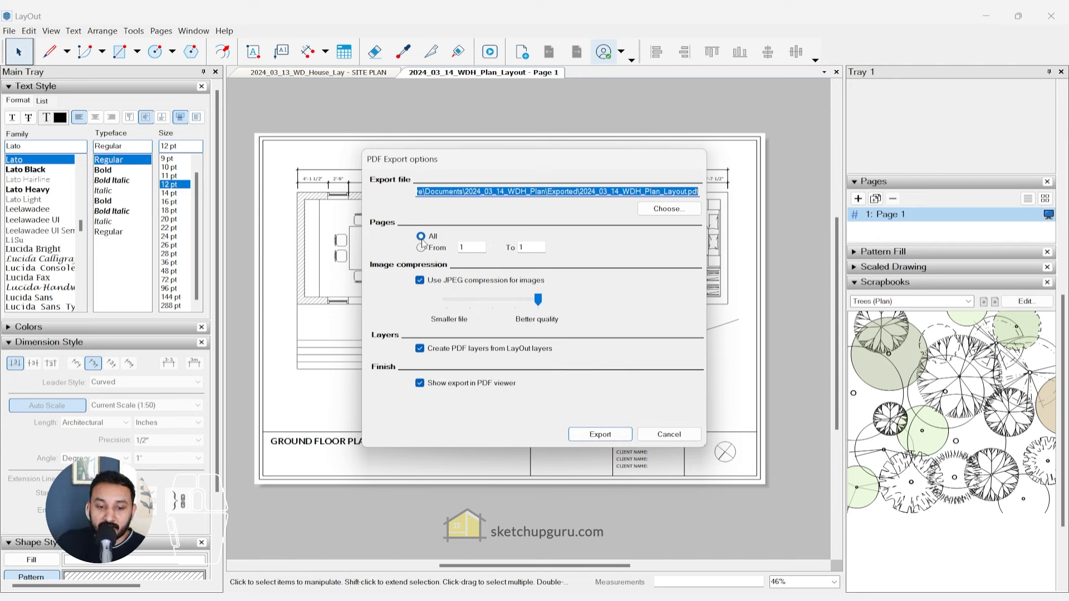
click(608, 436)
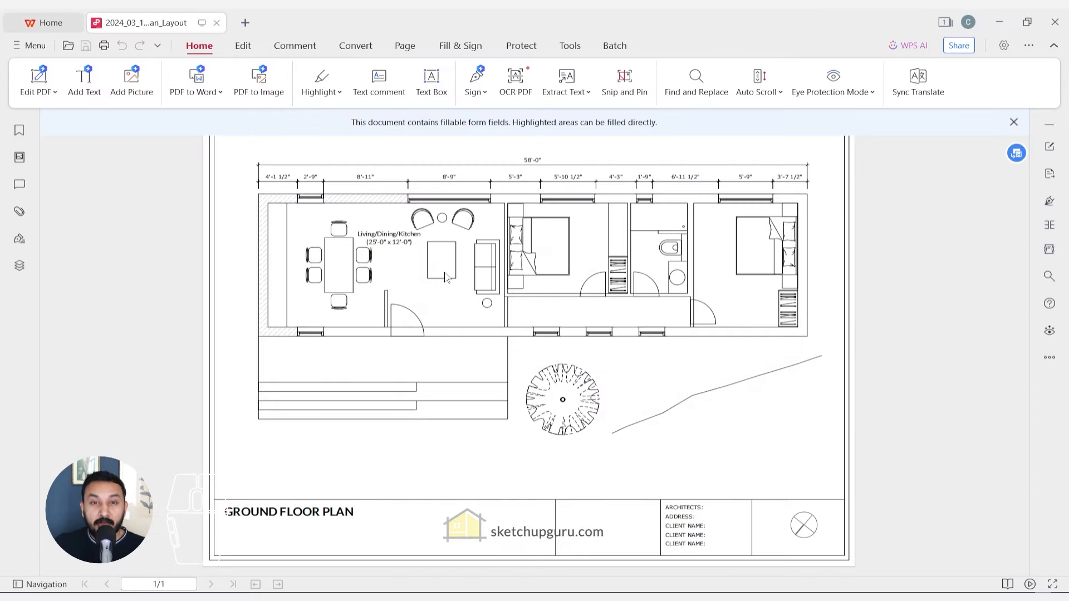
- Examine the exported ground floor plan PDF up close, checking its dimensions, hatching, room label and tree symbol
ctrl+scroll(472, 289, up, 10)
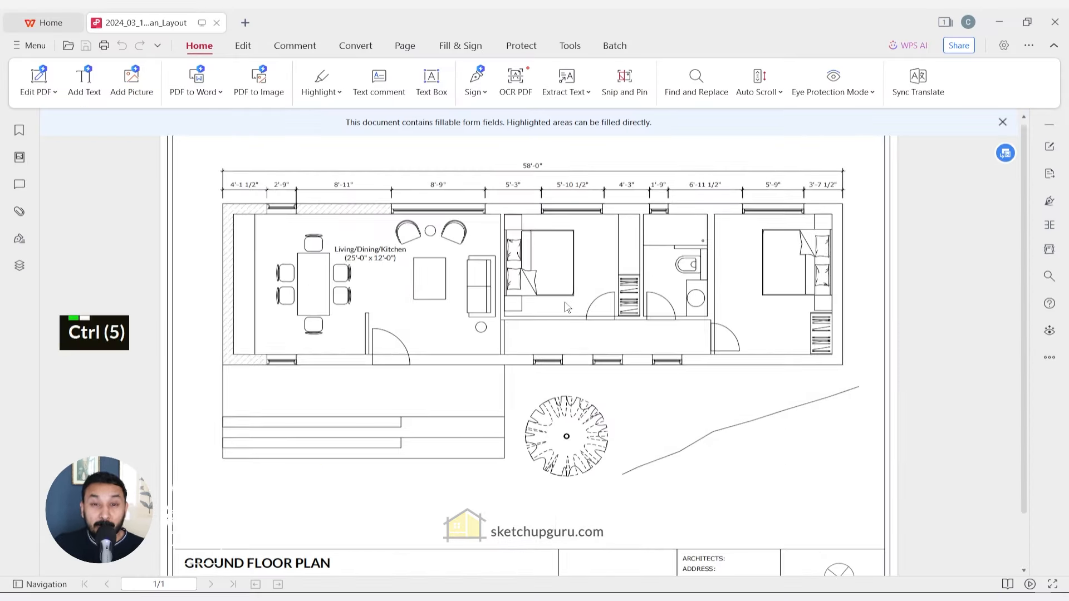
ctrl+scroll(506, 277, down, 4)
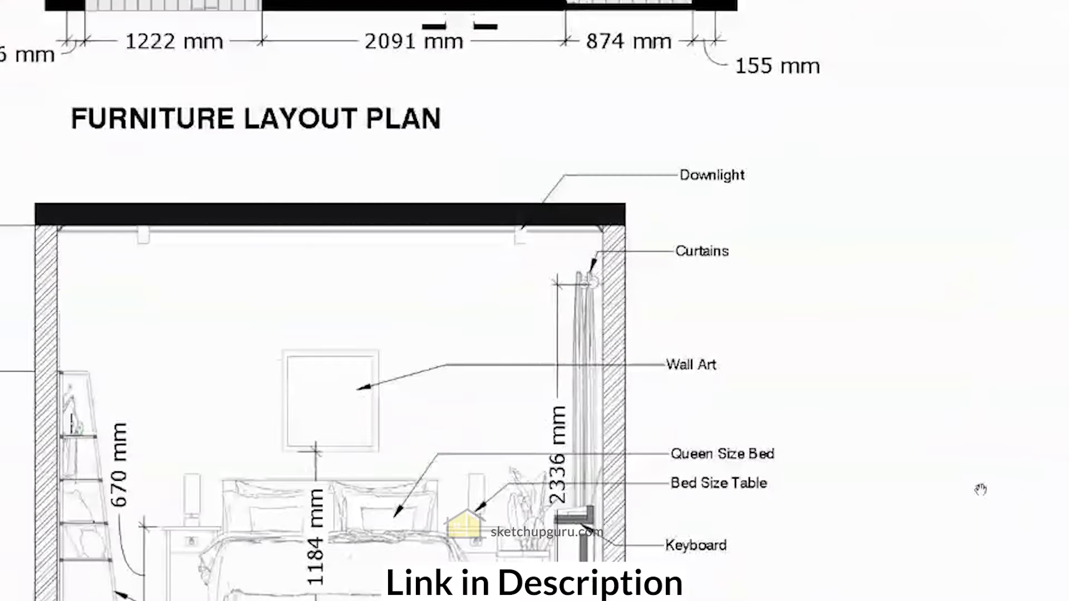
ctrl+scroll(864, 475, down, 3)
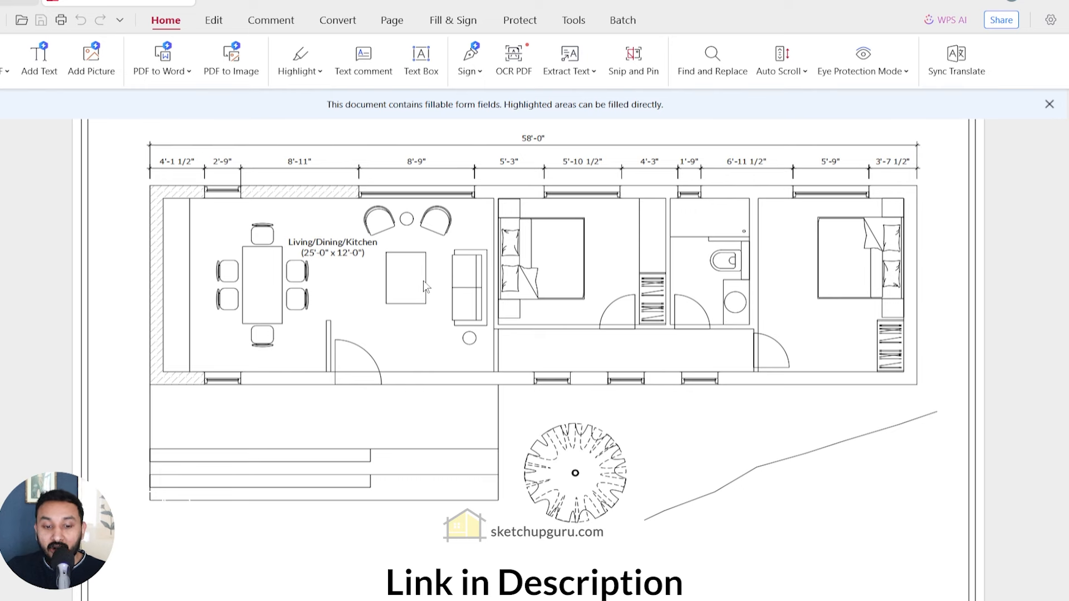
key(ctrl)
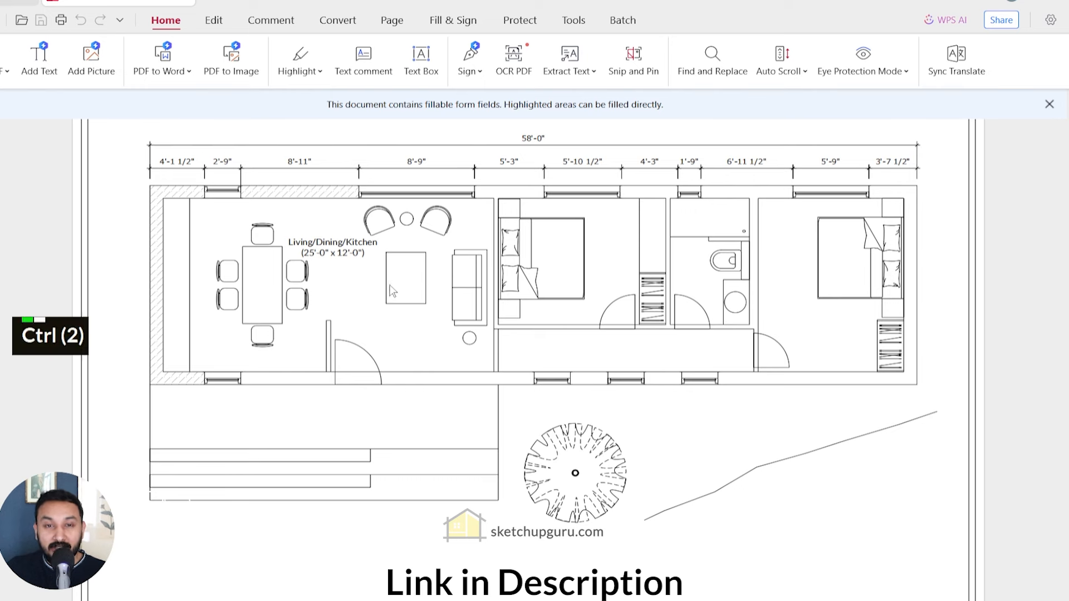
ctrl+scroll(393, 289, down, 1)
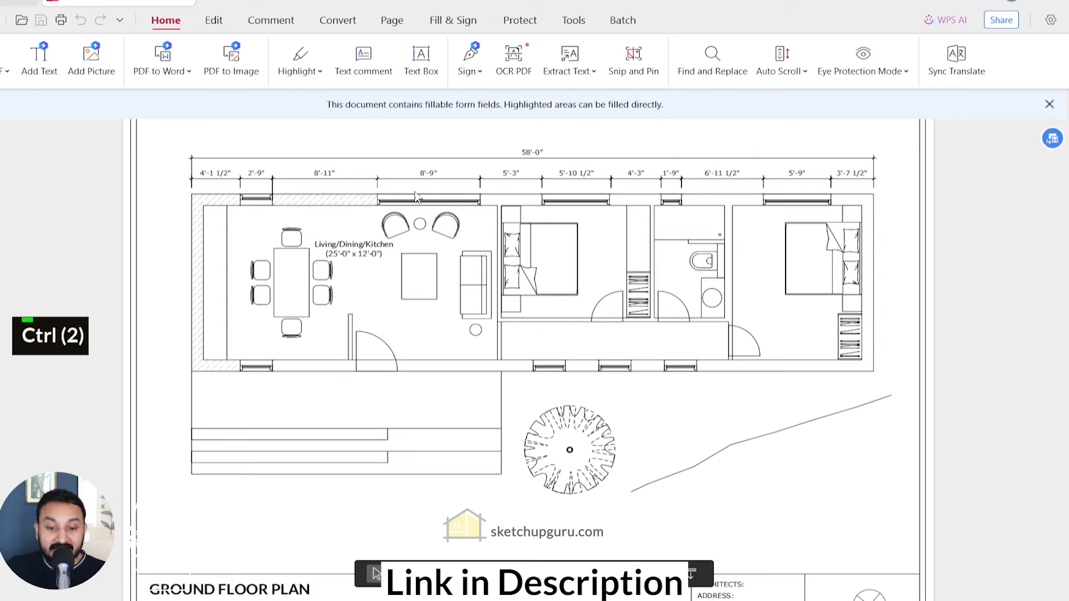